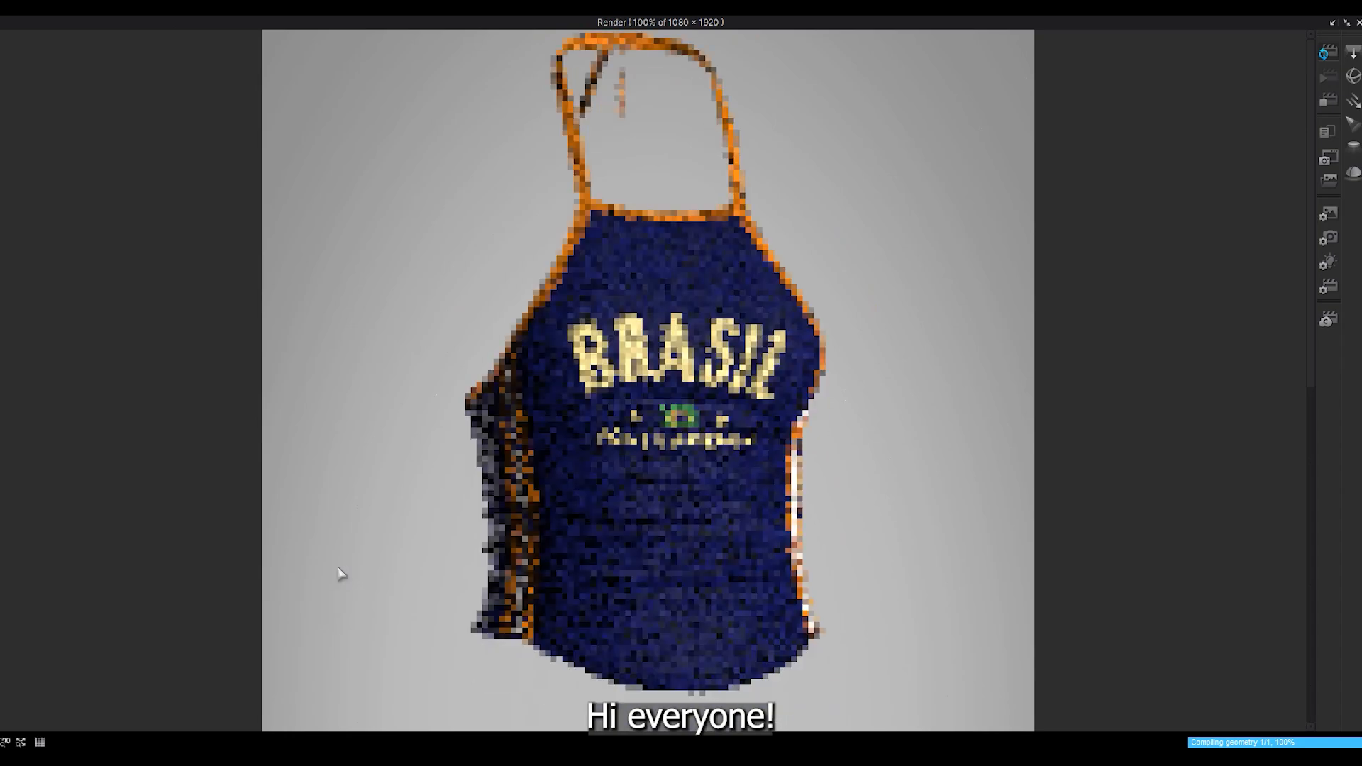
right_click_drag(302, 550, 222, 572)
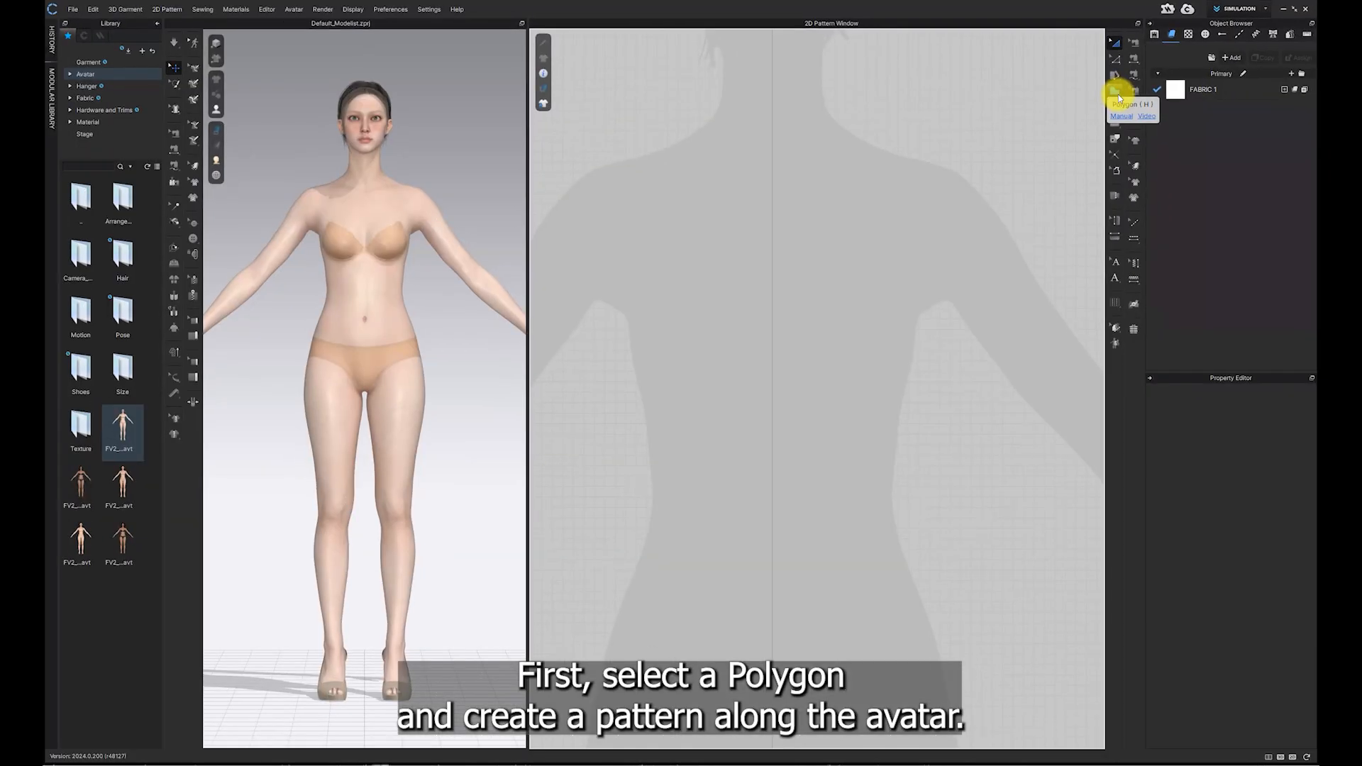
Step: Draw a closed half front bodice polygon from the shoulder down the side to the waist and up the centre line
left_click(1117, 94)
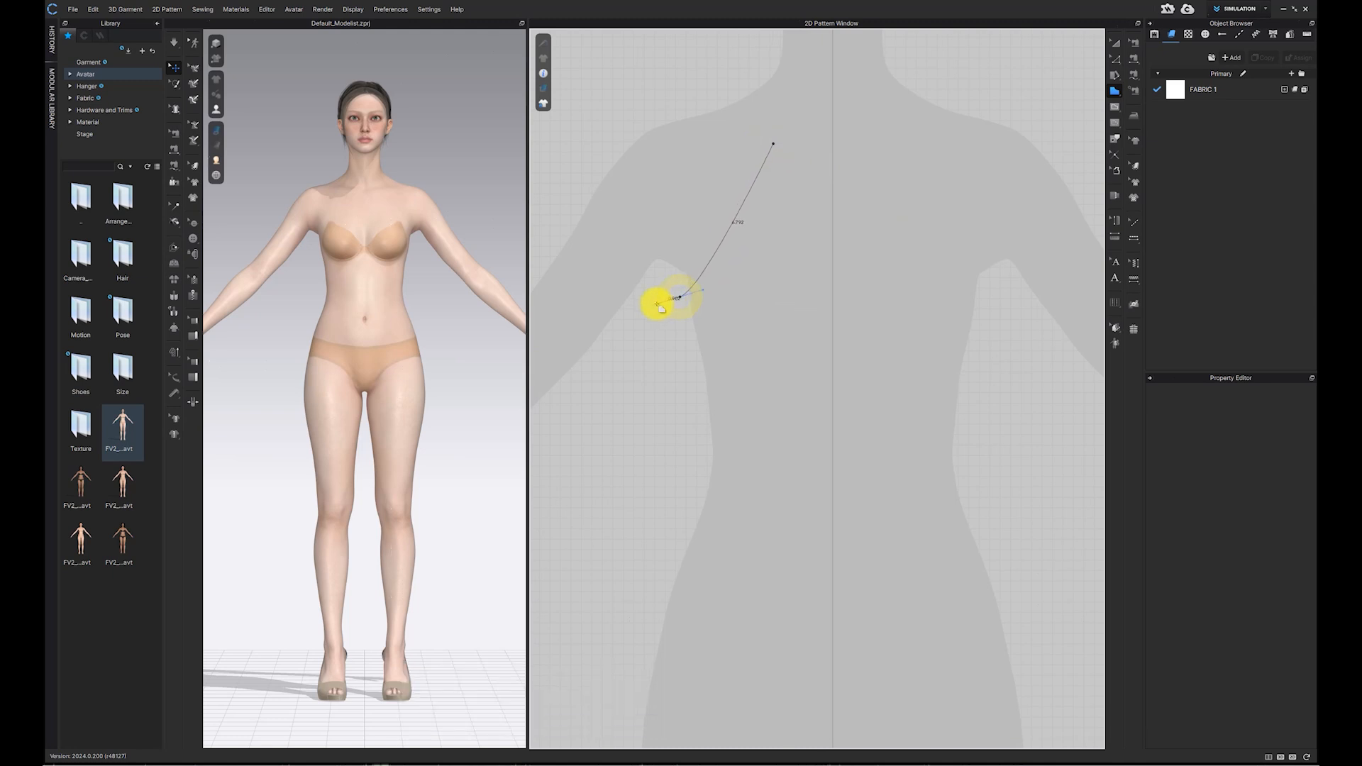
left_click(680, 296)
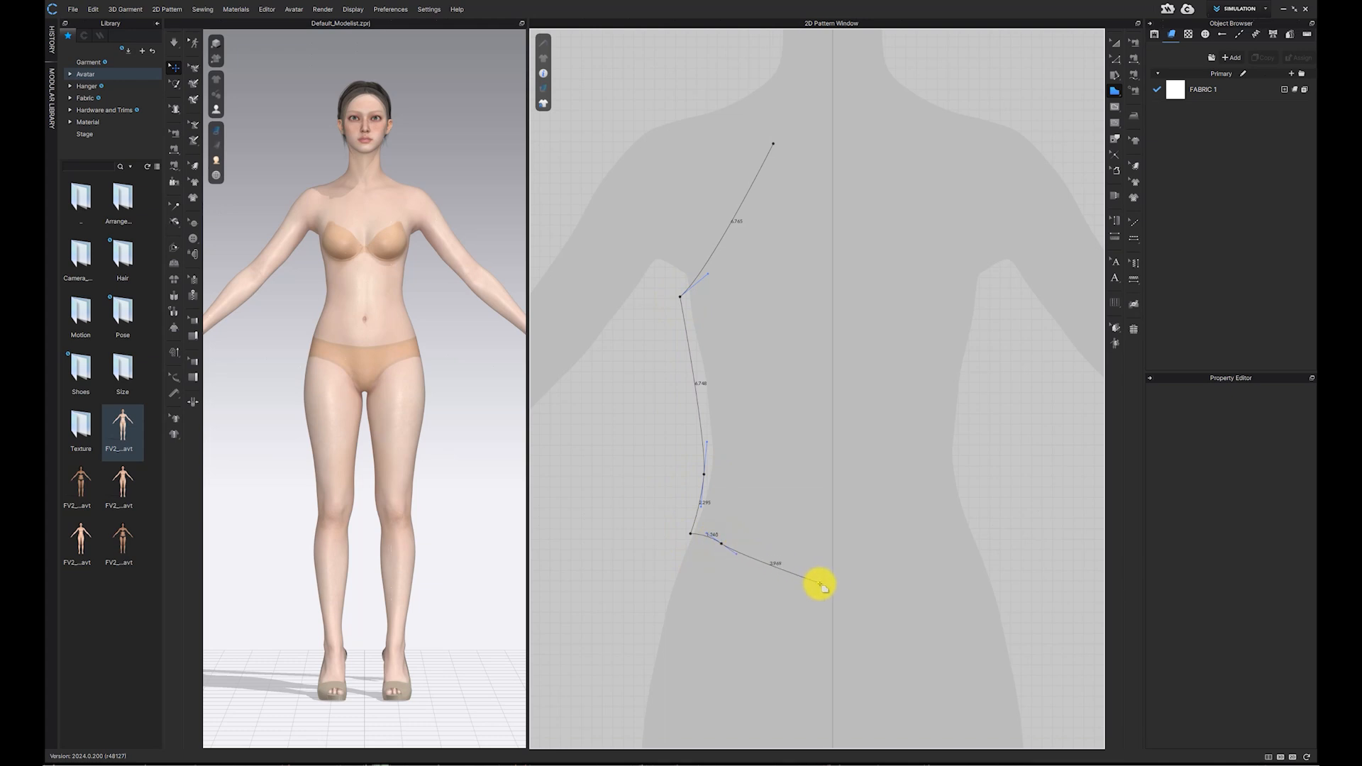
left_click_drag(866, 588, 887, 584)
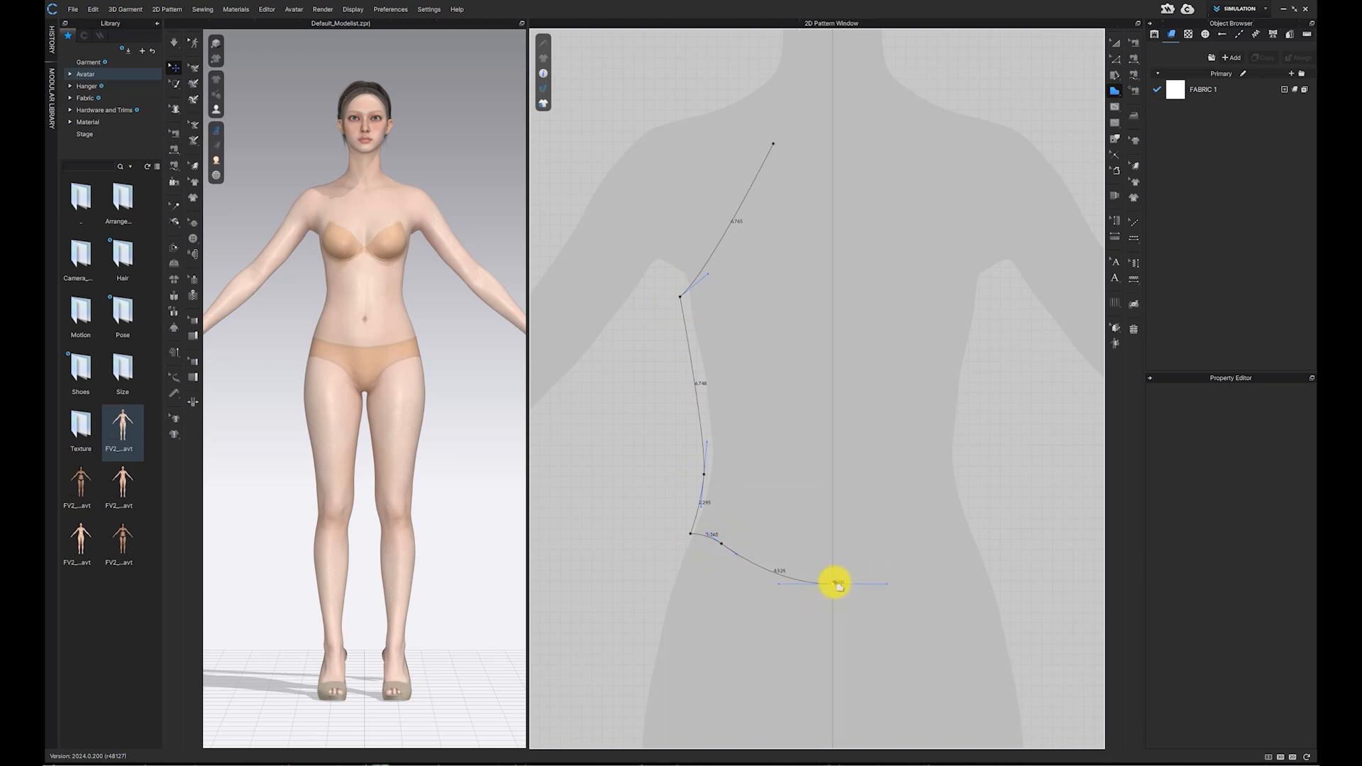
left_click(834, 151)
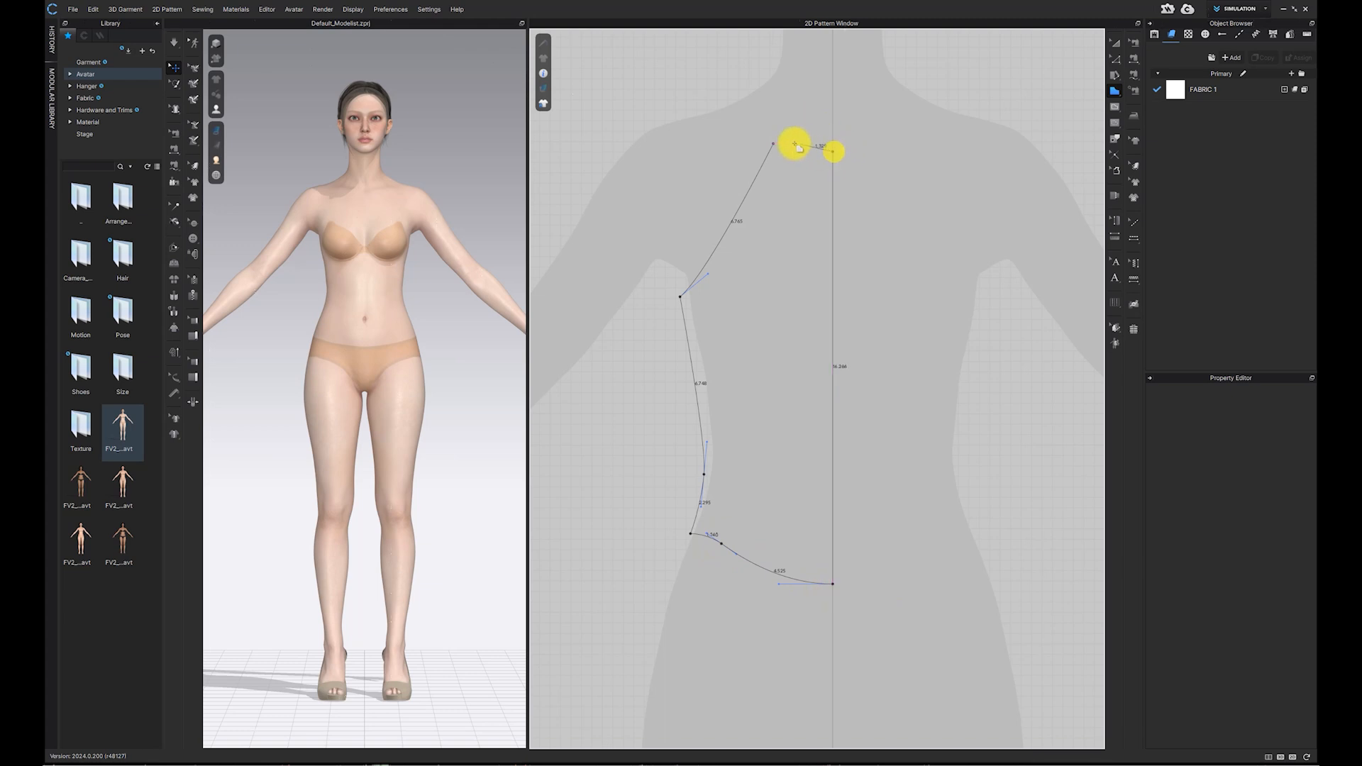
left_click(774, 144)
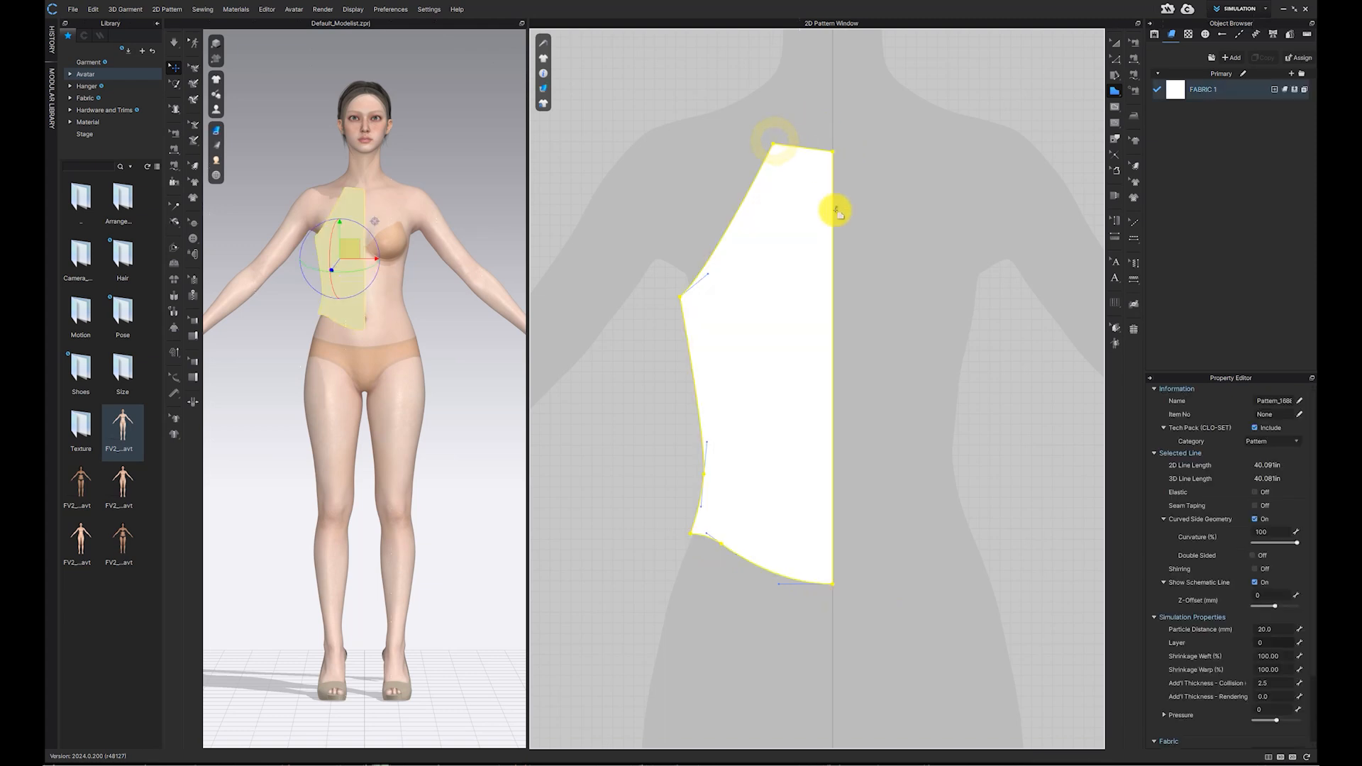
Step: Curve the half front pattern's top neckline edge with the Edit Curvature tool, returning to Edit Pattern
left_click(1125, 64)
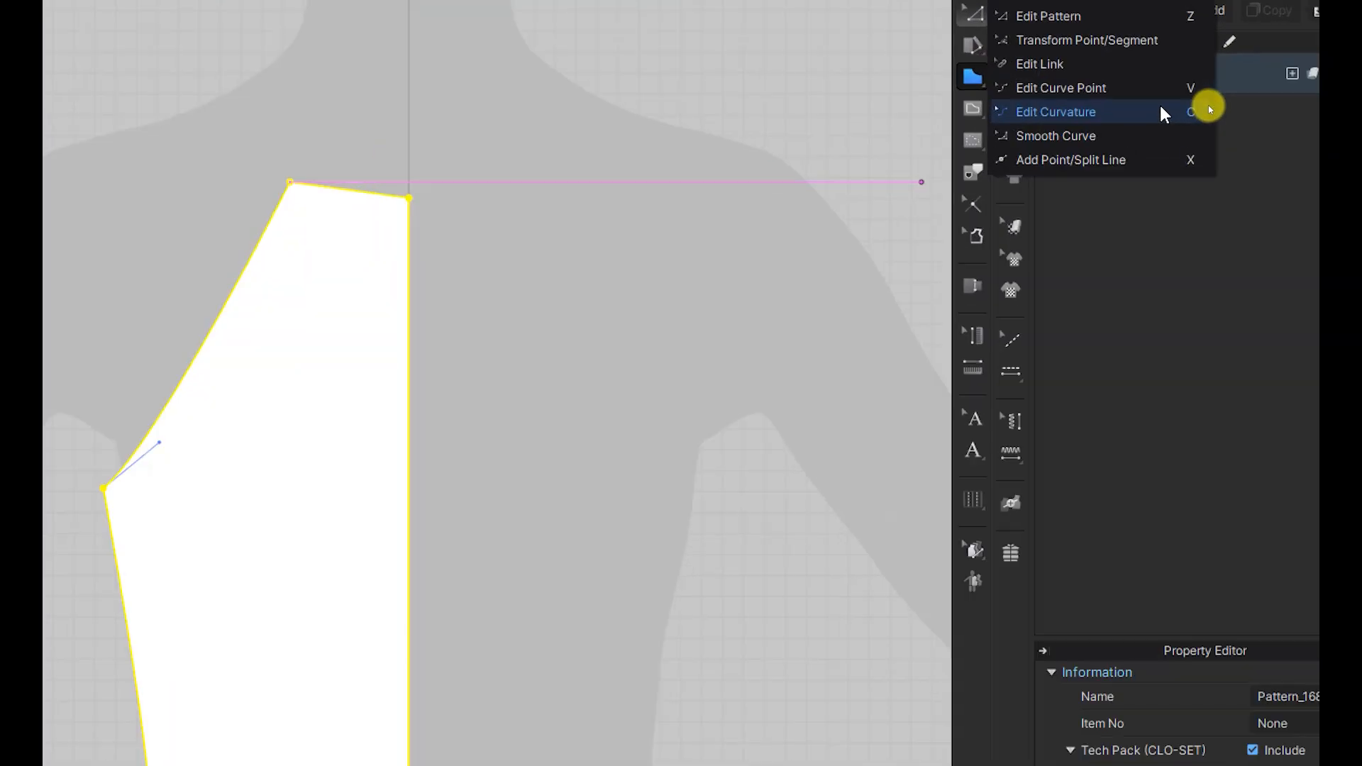
left_click(1160, 111)
left_click(358, 192)
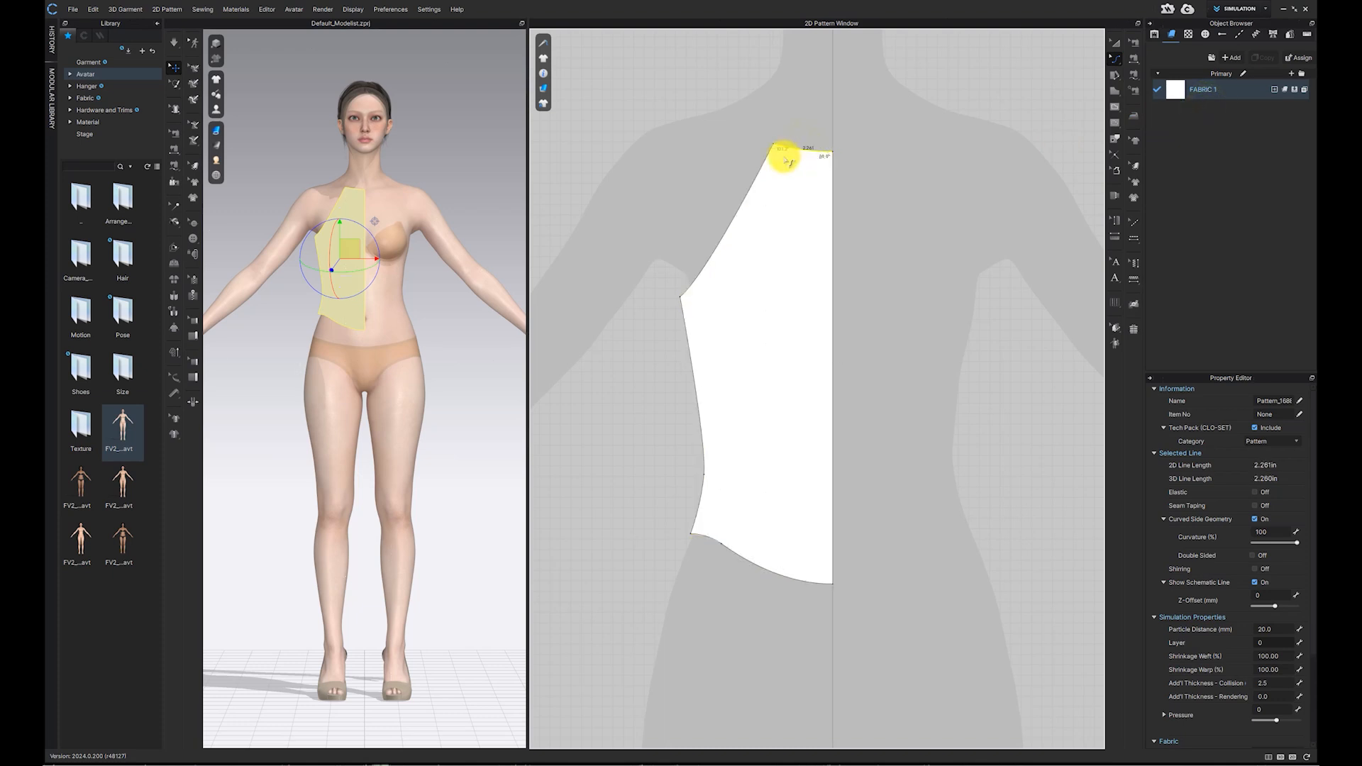
left_click(1124, 60)
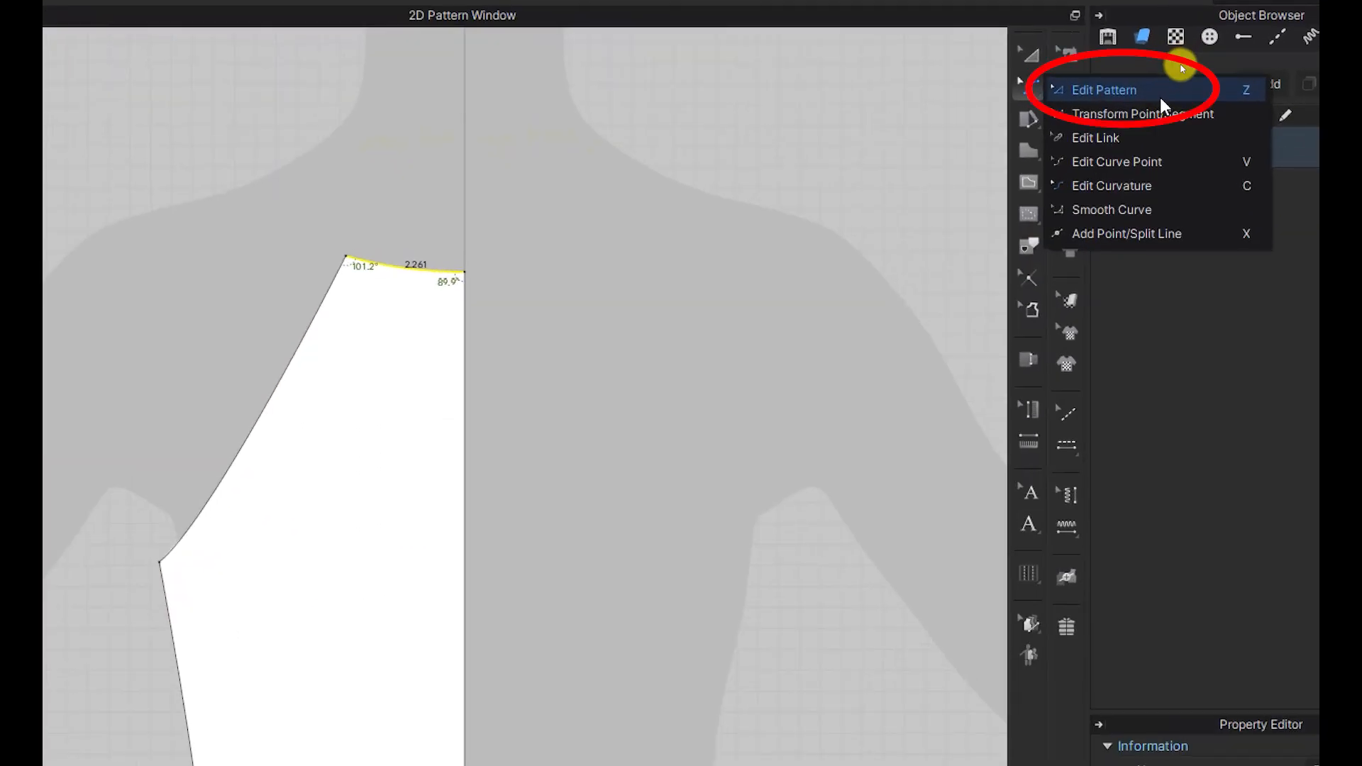
left_click(1160, 96)
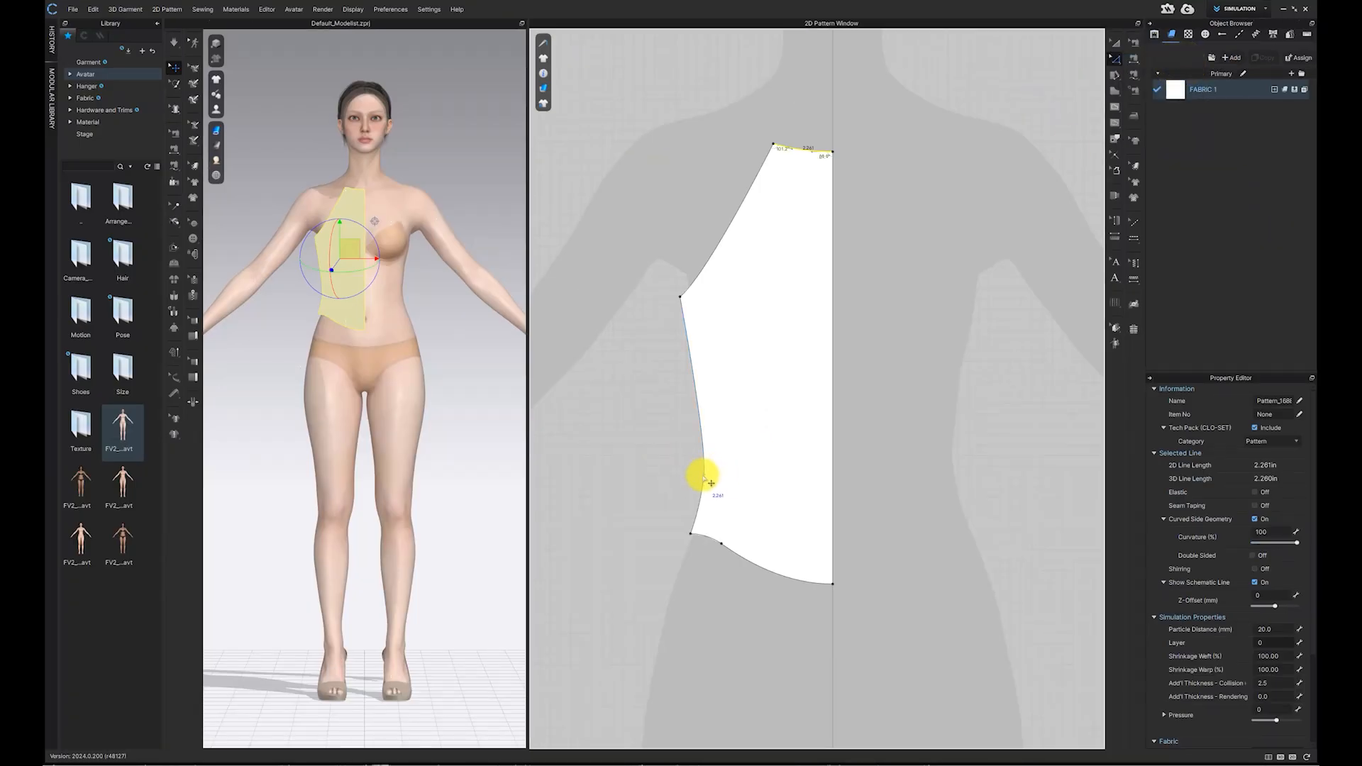
left_click(703, 477)
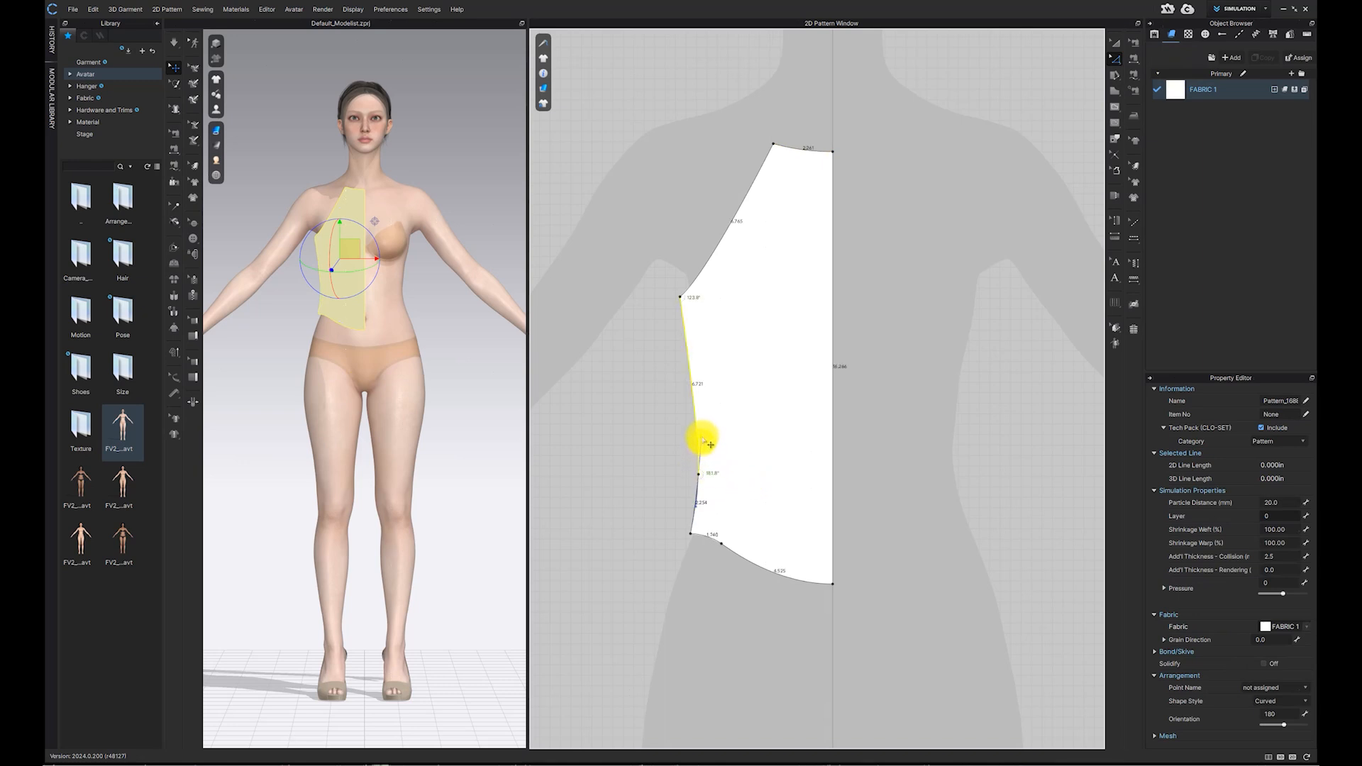
left_click(865, 426)
scroll(869, 419, "down", 3)
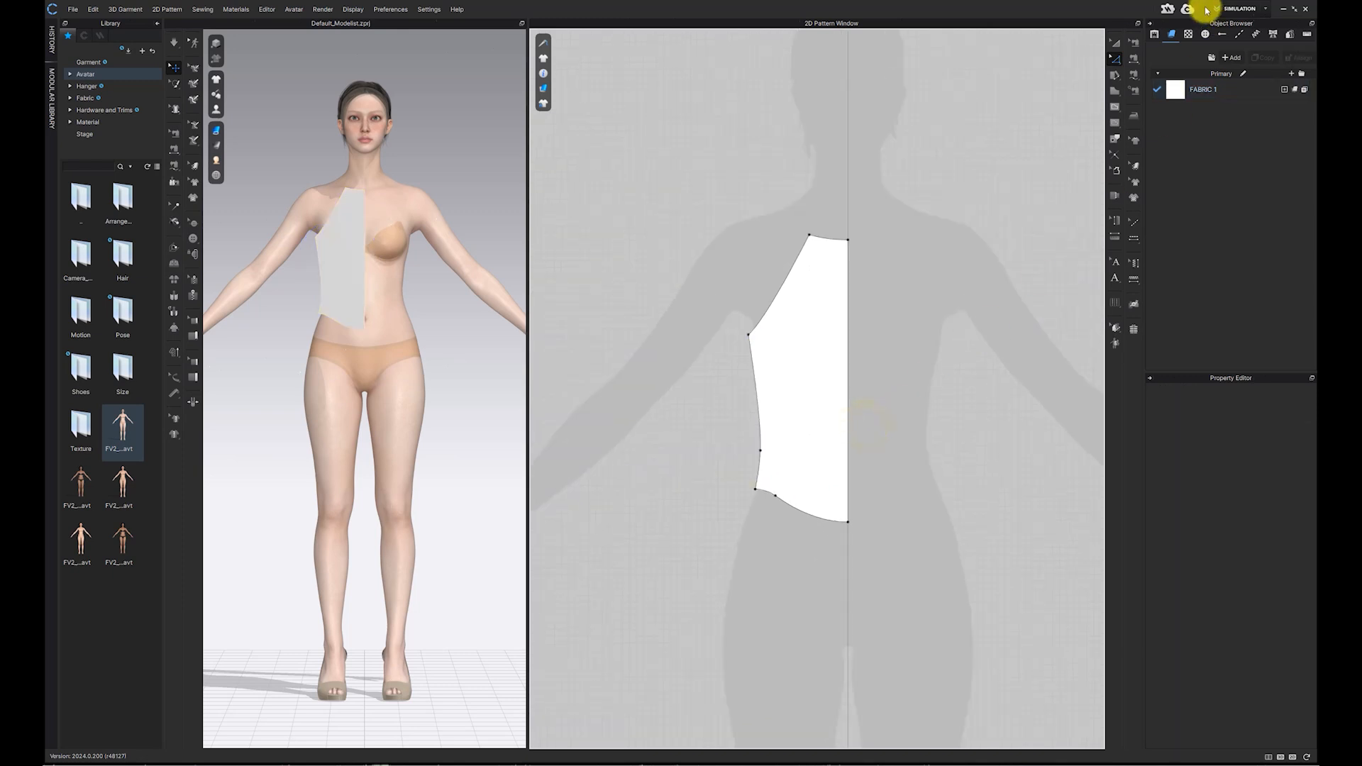
left_click(1004, 222)
scroll(954, 301, "down", 2)
middle_click_drag(955, 301, 903, 281)
scroll(903, 281, "up", 2)
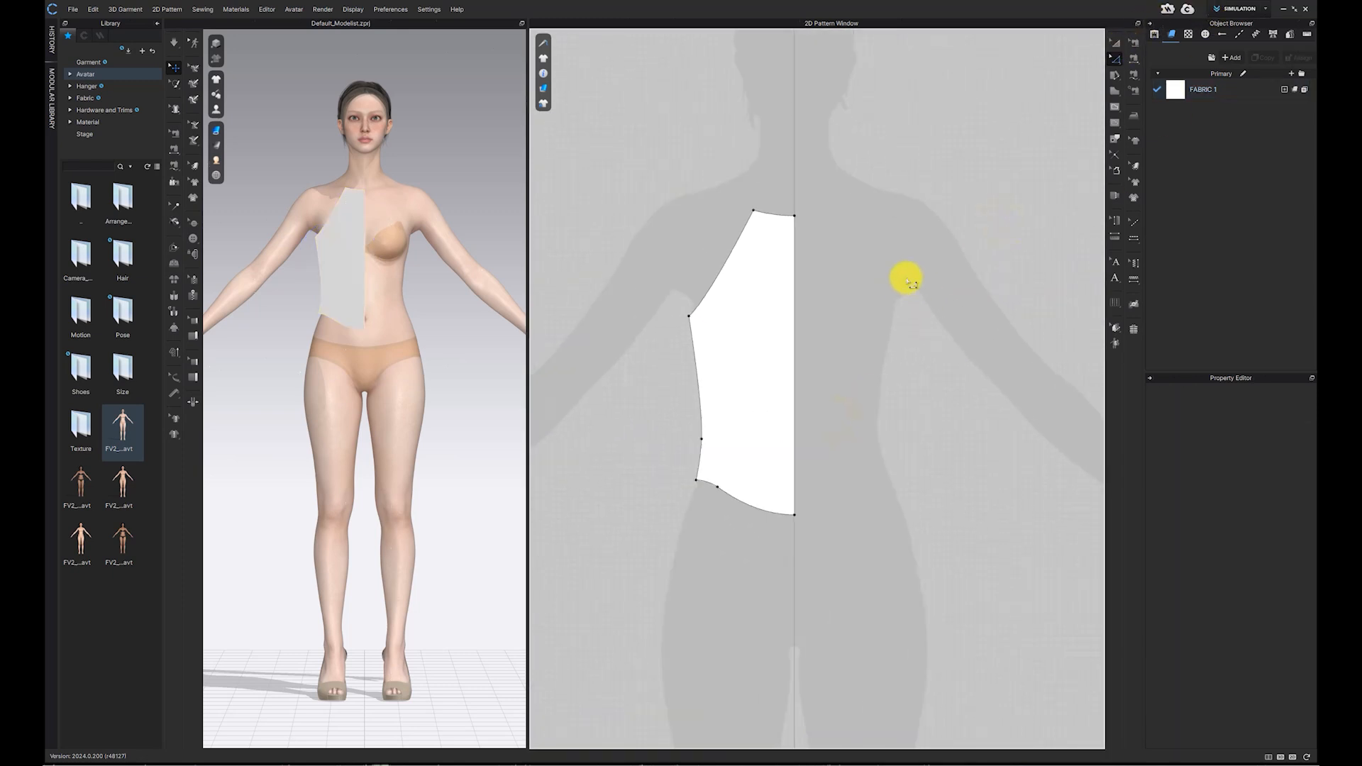
Step: Create a Symmetric Pattern (with Sewing) of the half front bodice and place it on the other side
left_click(1115, 44)
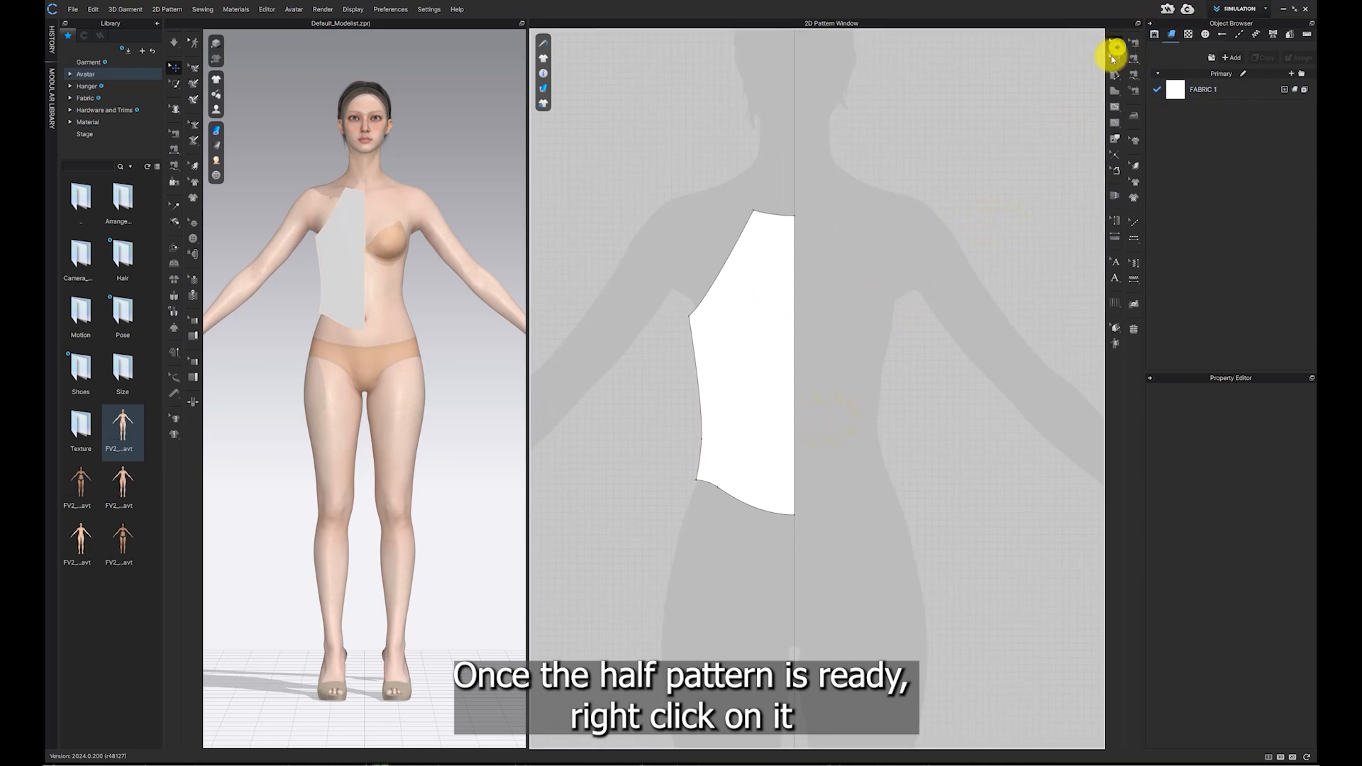
left_click_drag(782, 298, 770, 293)
right_click(752, 287)
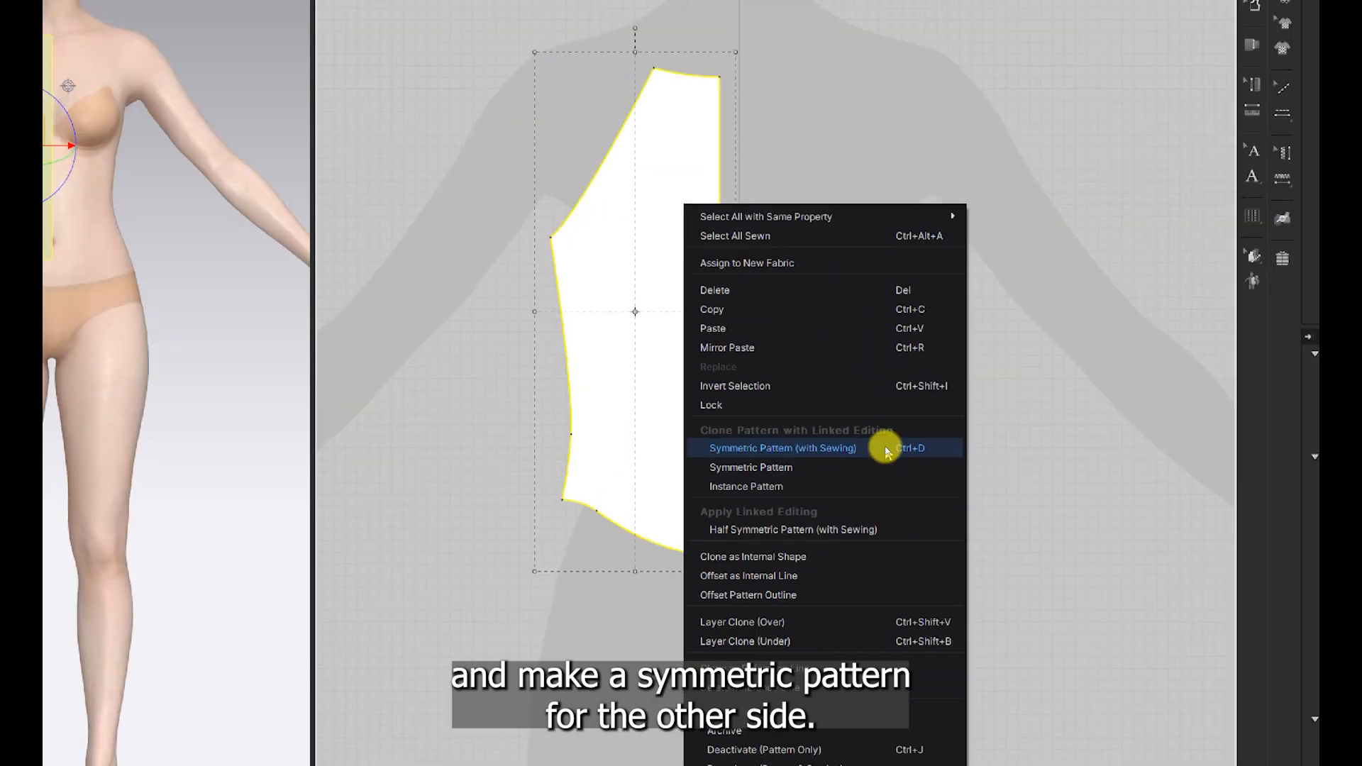
left_click(887, 452)
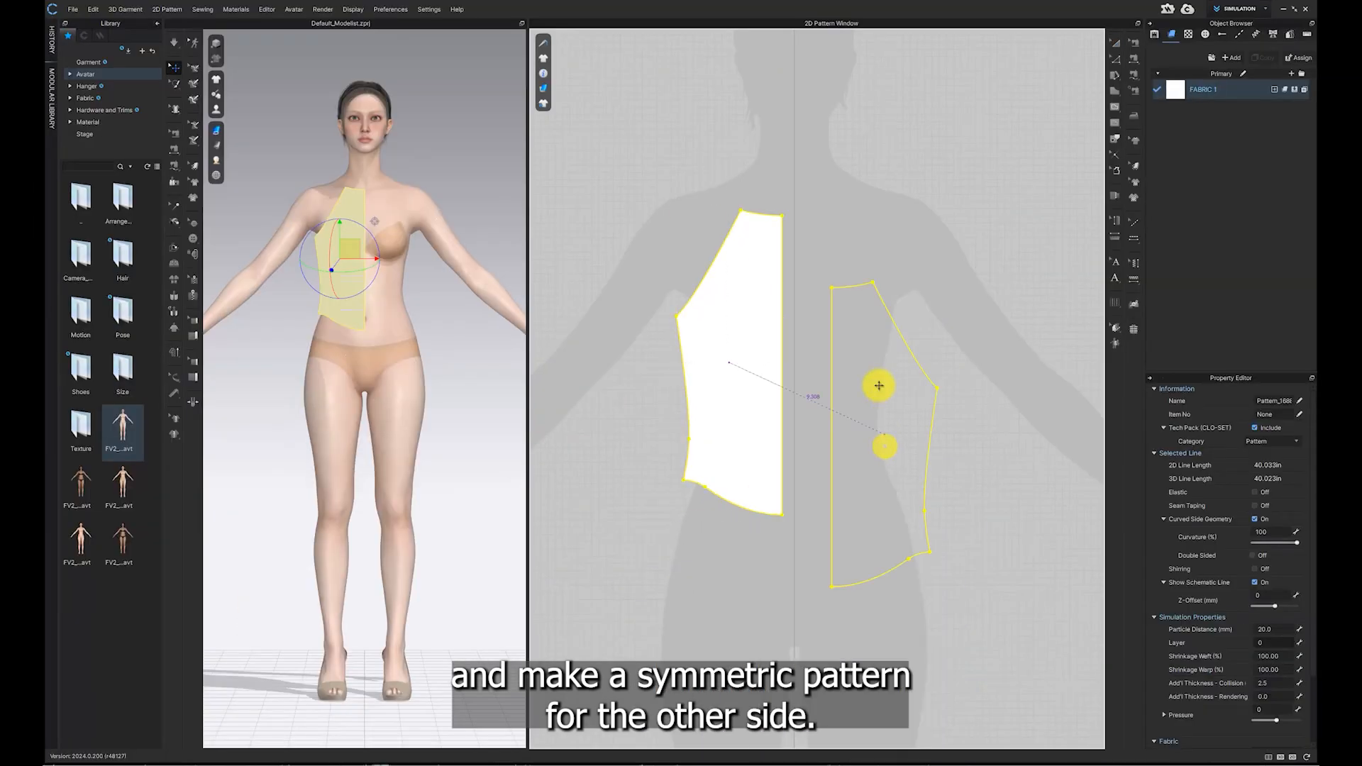
left_click(852, 357)
Step: Select both front bodice pieces and move them aside in the pattern window
left_click_drag(651, 175, 930, 548)
scroll(945, 554, "down", 3)
middle_click_drag(947, 554, 999, 562)
left_click_drag(938, 452, 787, 445)
scroll(900, 462, "up", 5)
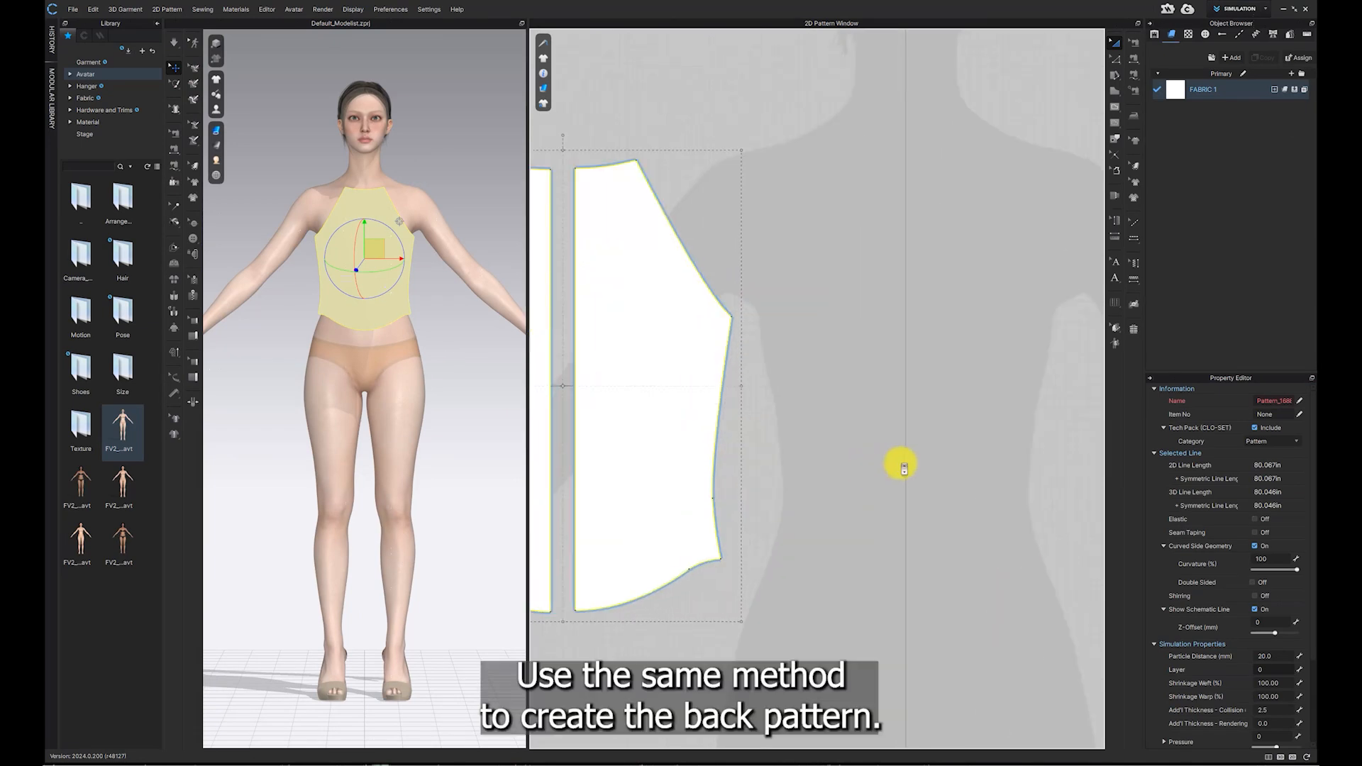
Step: Draw a half back panel polygon from the underarm down to the waist and up the centre line
left_click(1113, 94)
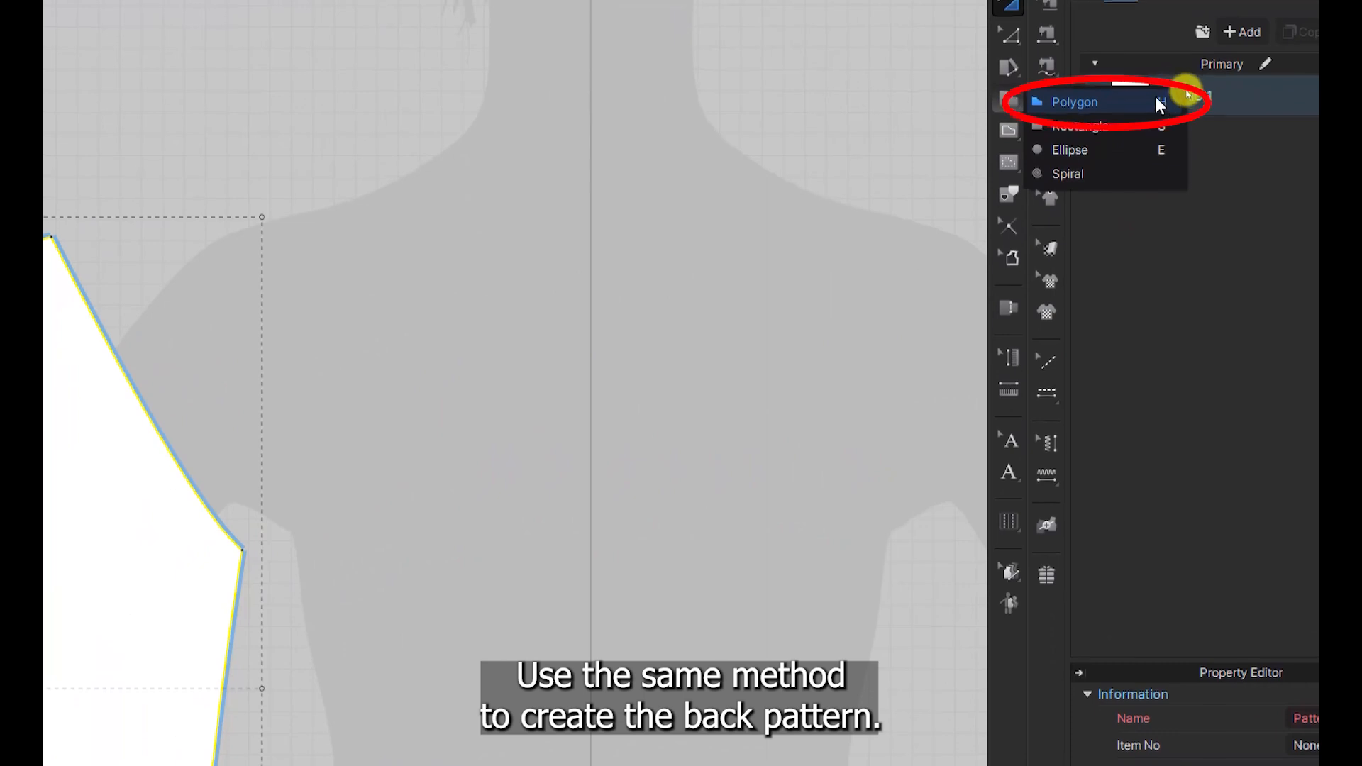
left_click(1149, 99)
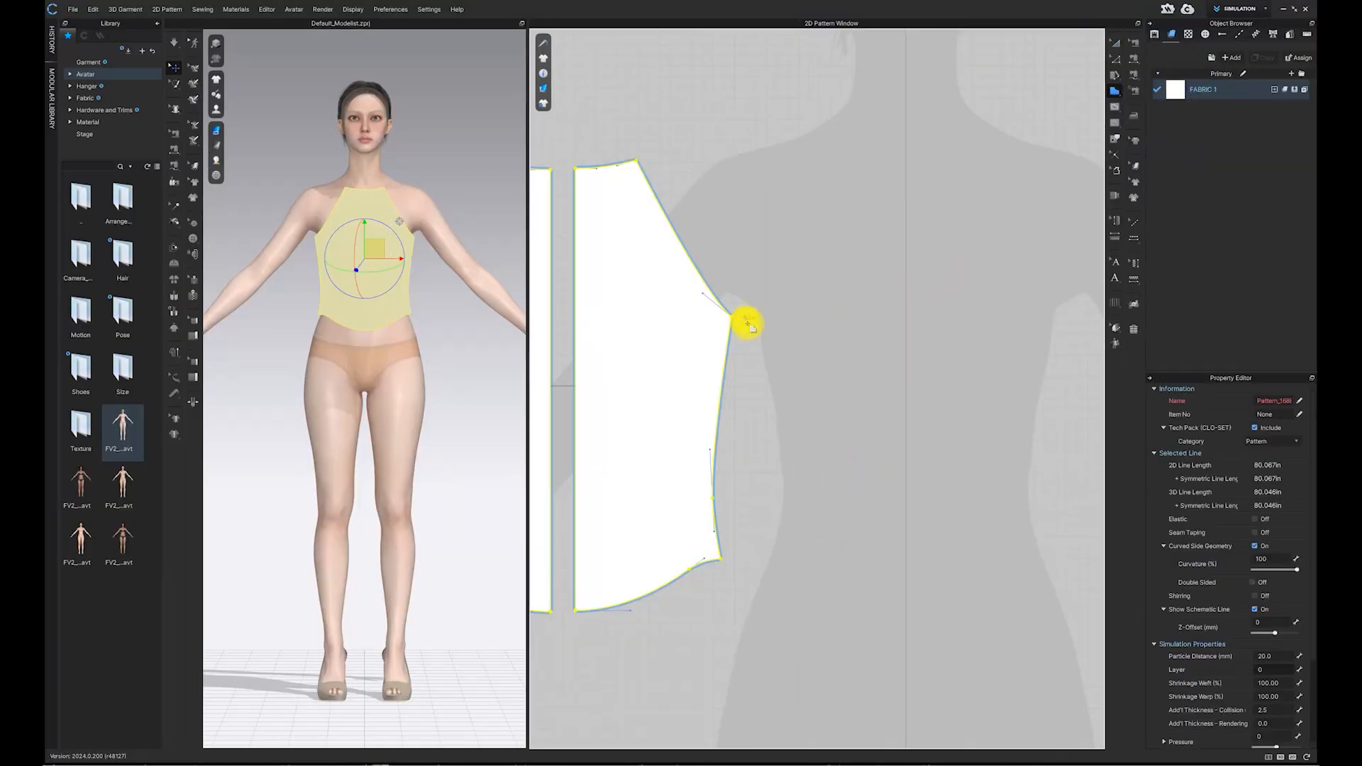
left_click(745, 317)
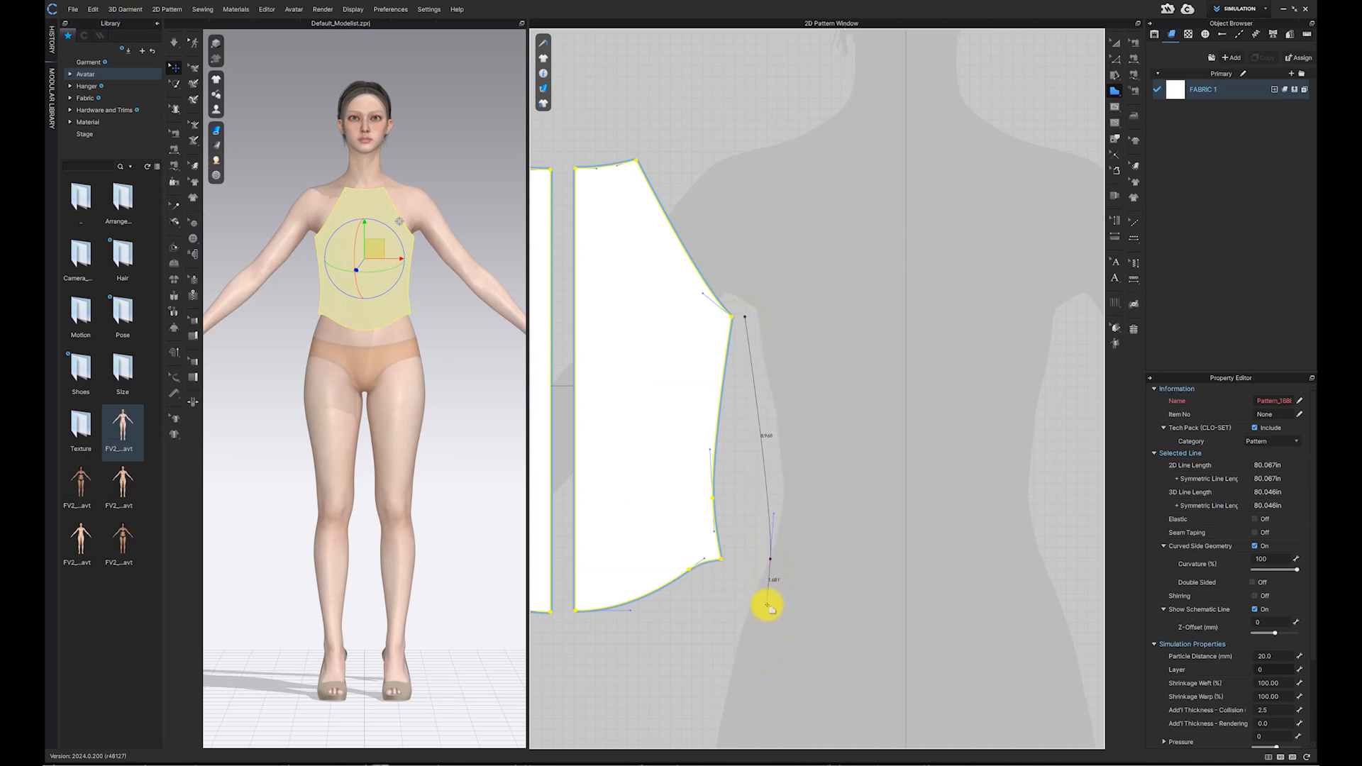
left_click(770, 559)
left_click(906, 559)
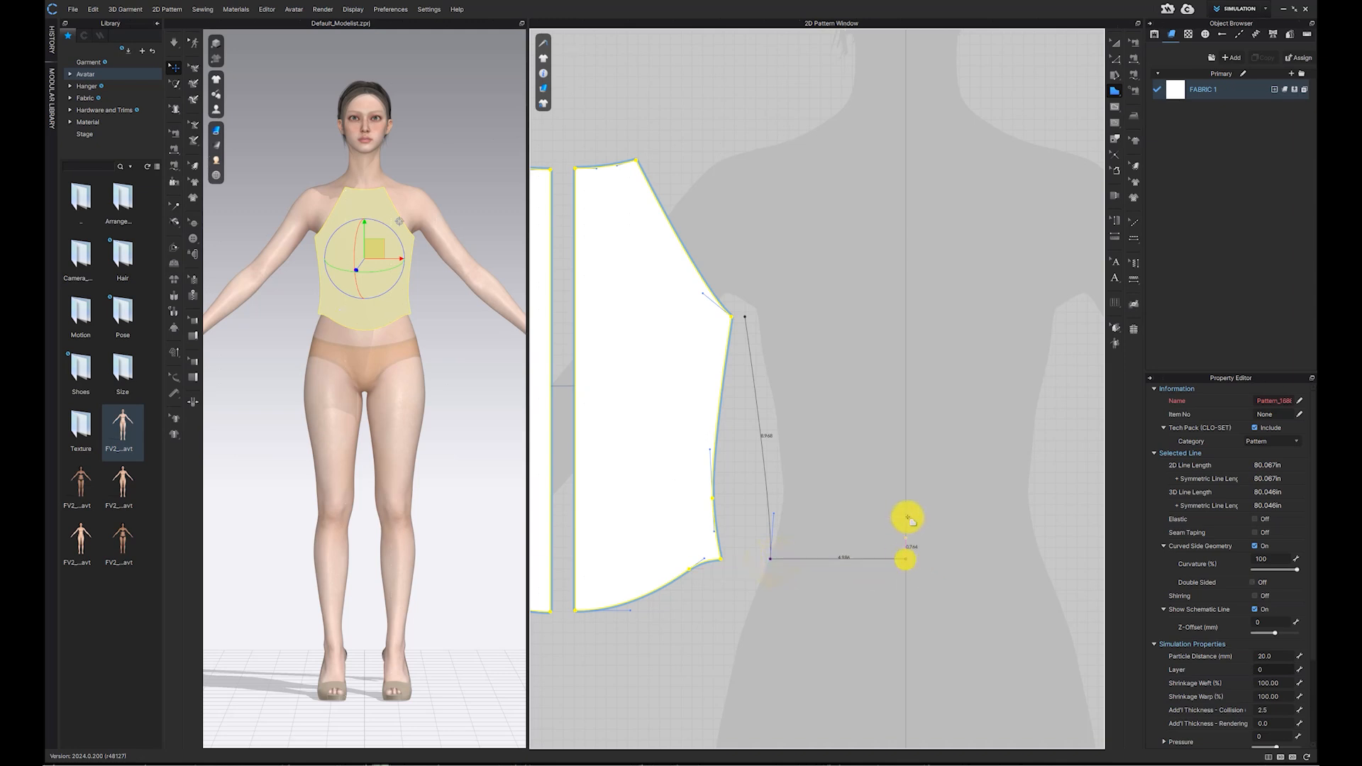
left_click(906, 327)
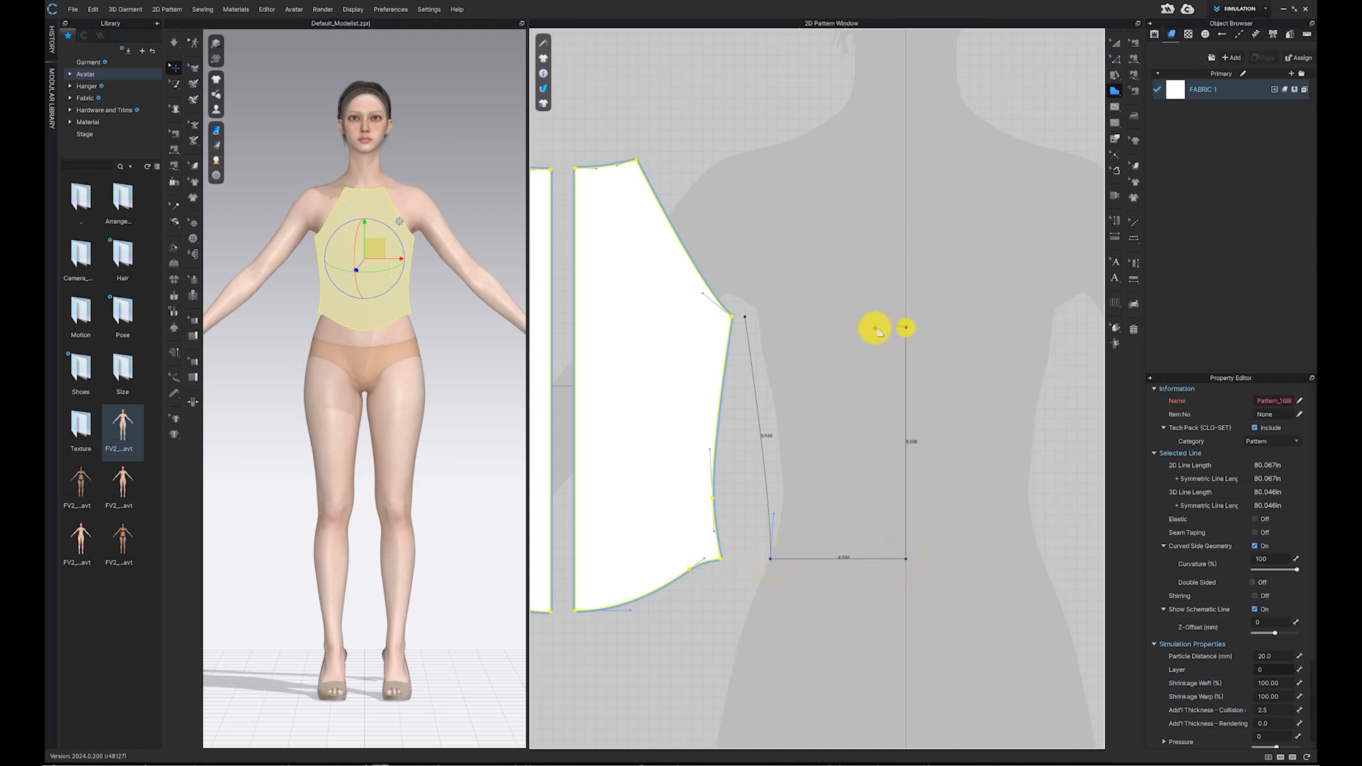
left_click(748, 321)
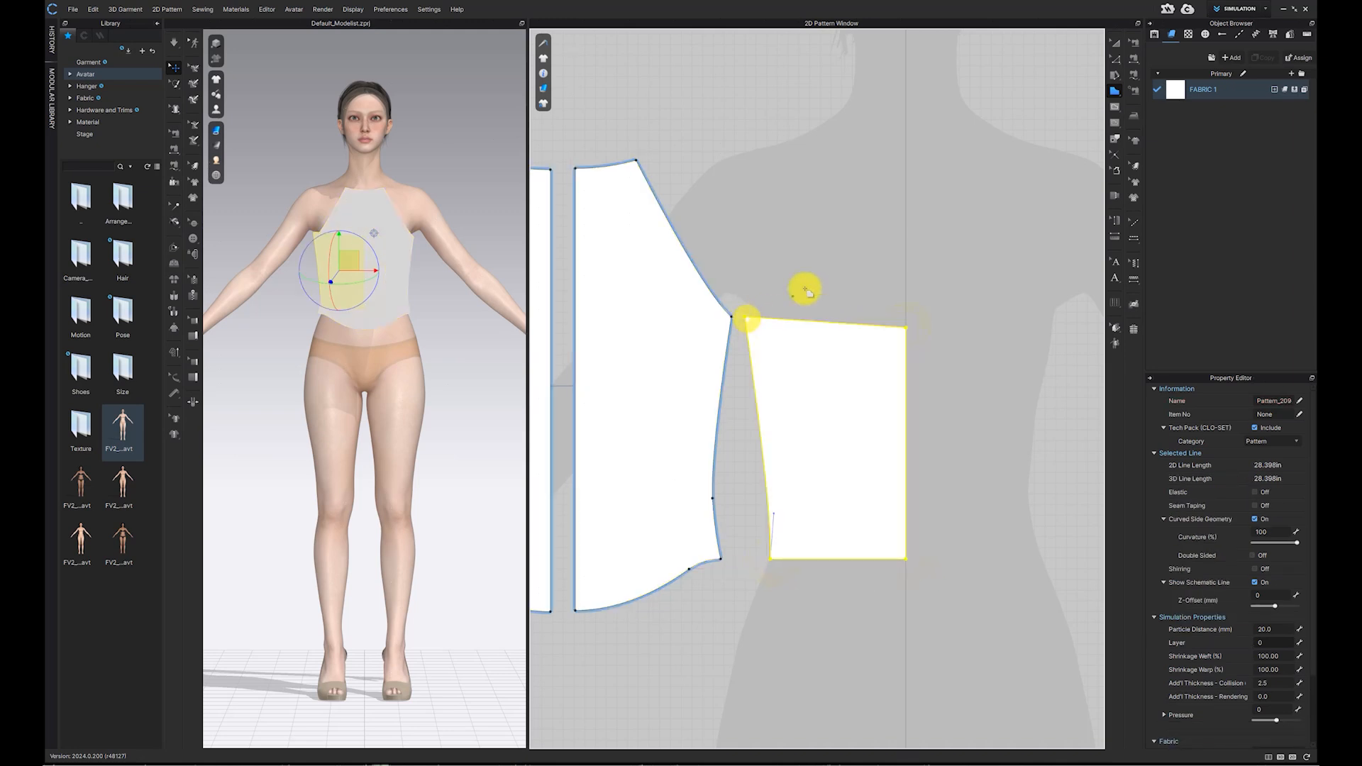
Step: Curve the half back panel's top edge with the Edit Curvature tool
left_click(1118, 66)
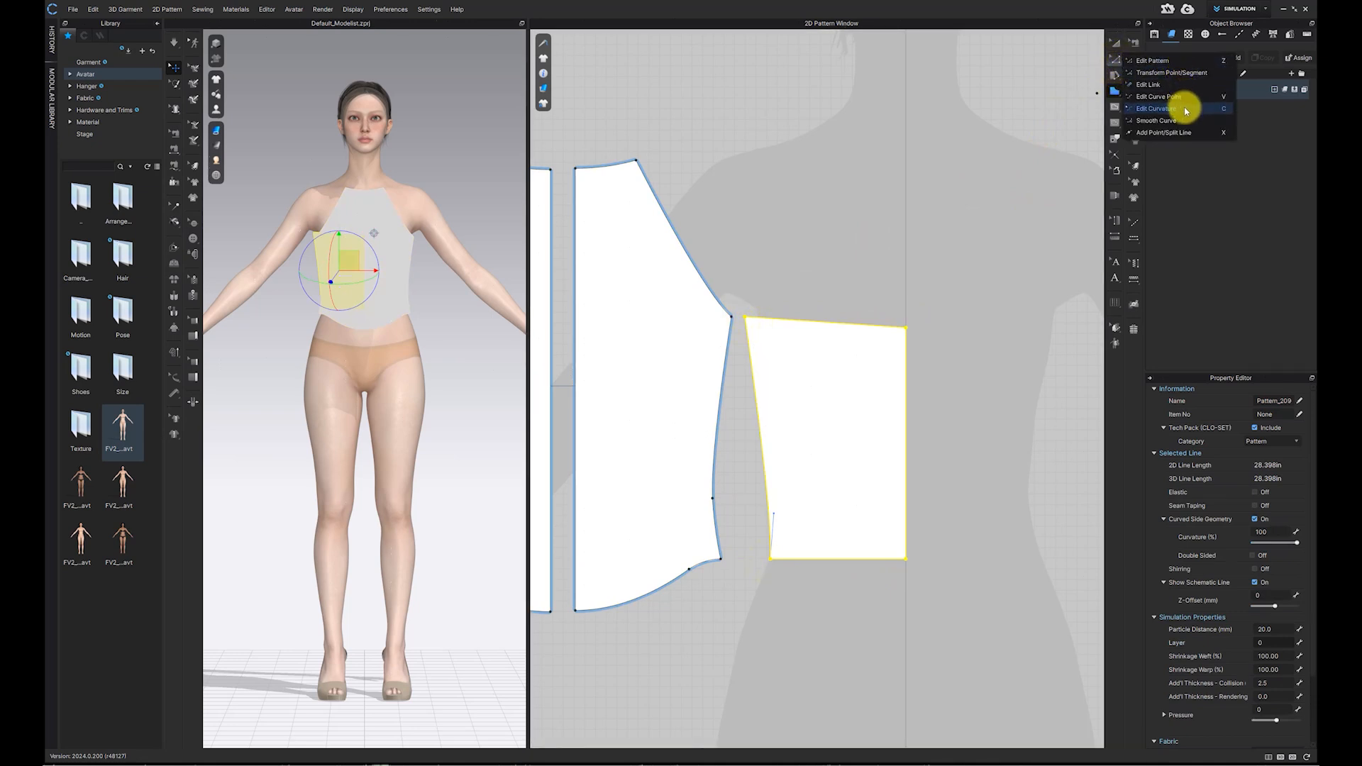
left_click(1187, 110)
left_click(813, 325)
mouse_move(813, 328)
left_mouse_down()
mouse_move(848, 336)
mouse_move(832, 325)
left_mouse_up()
Step: Nudge the back panel's upper underarm corner point slightly with the Edit Pattern tool
left_click(1121, 41)
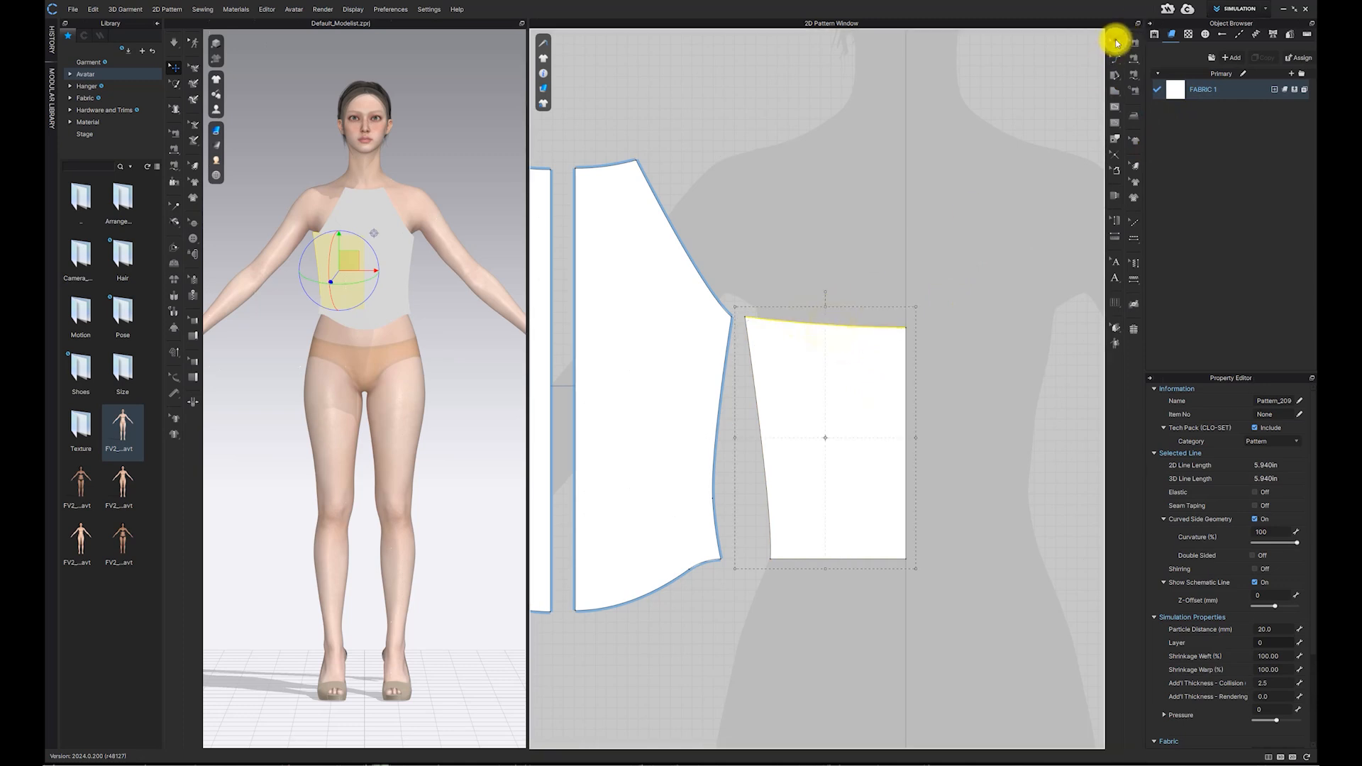
left_click(1115, 60)
left_click(1155, 63)
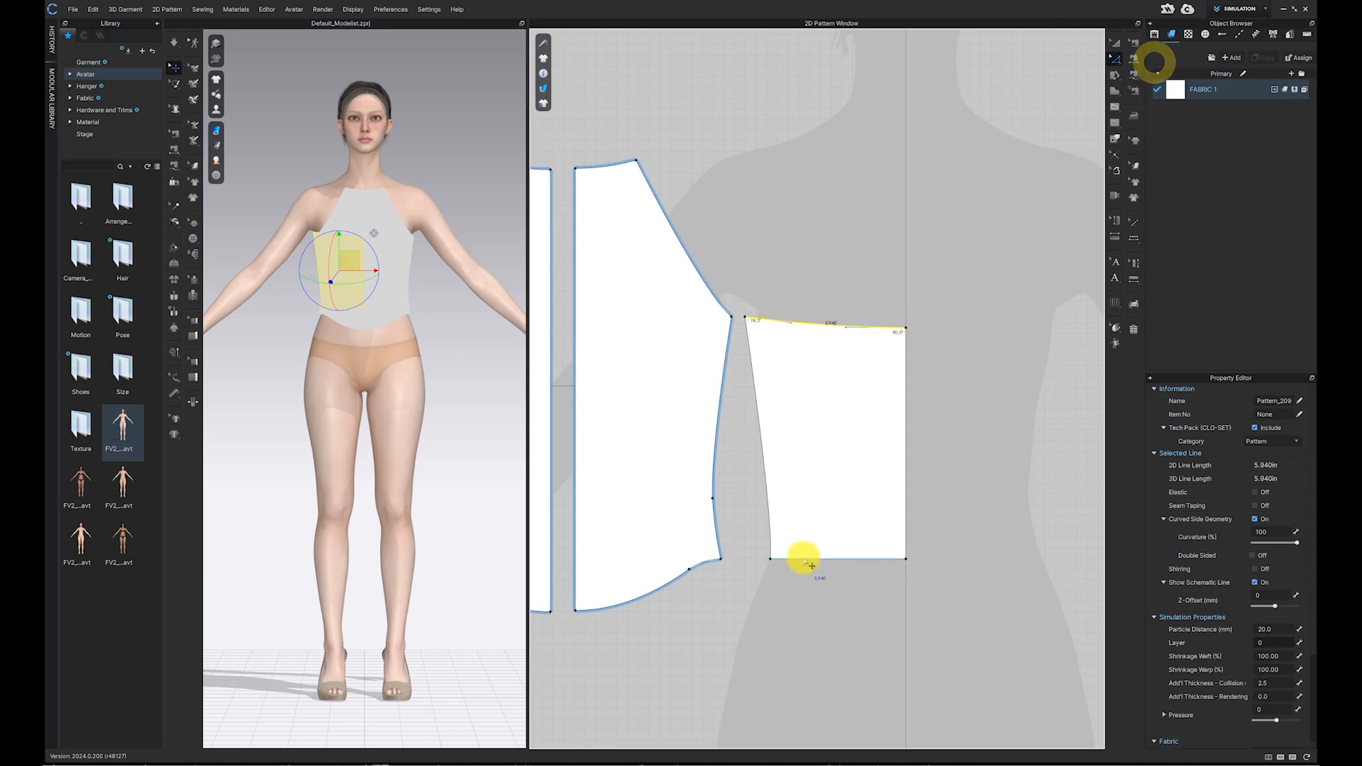
left_click(770, 558)
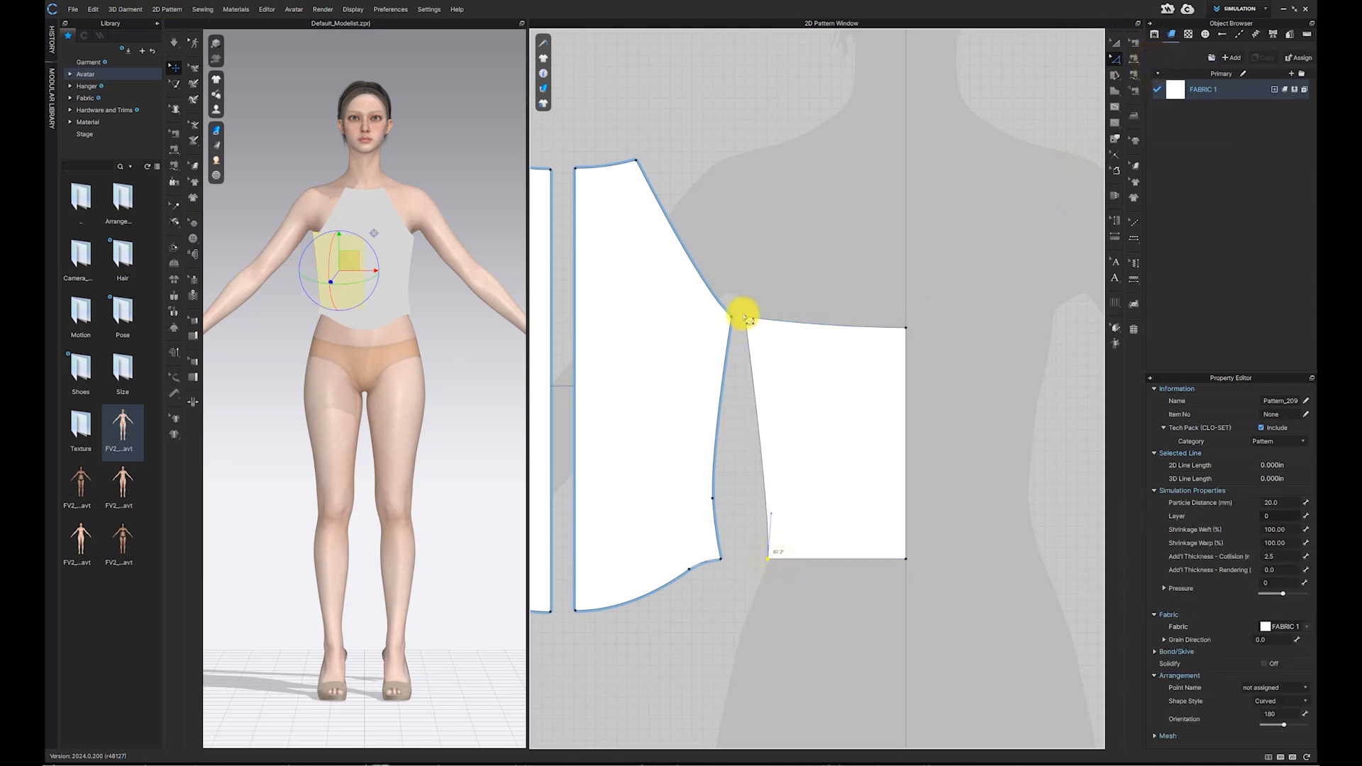
left_click_drag(753, 323, 756, 321)
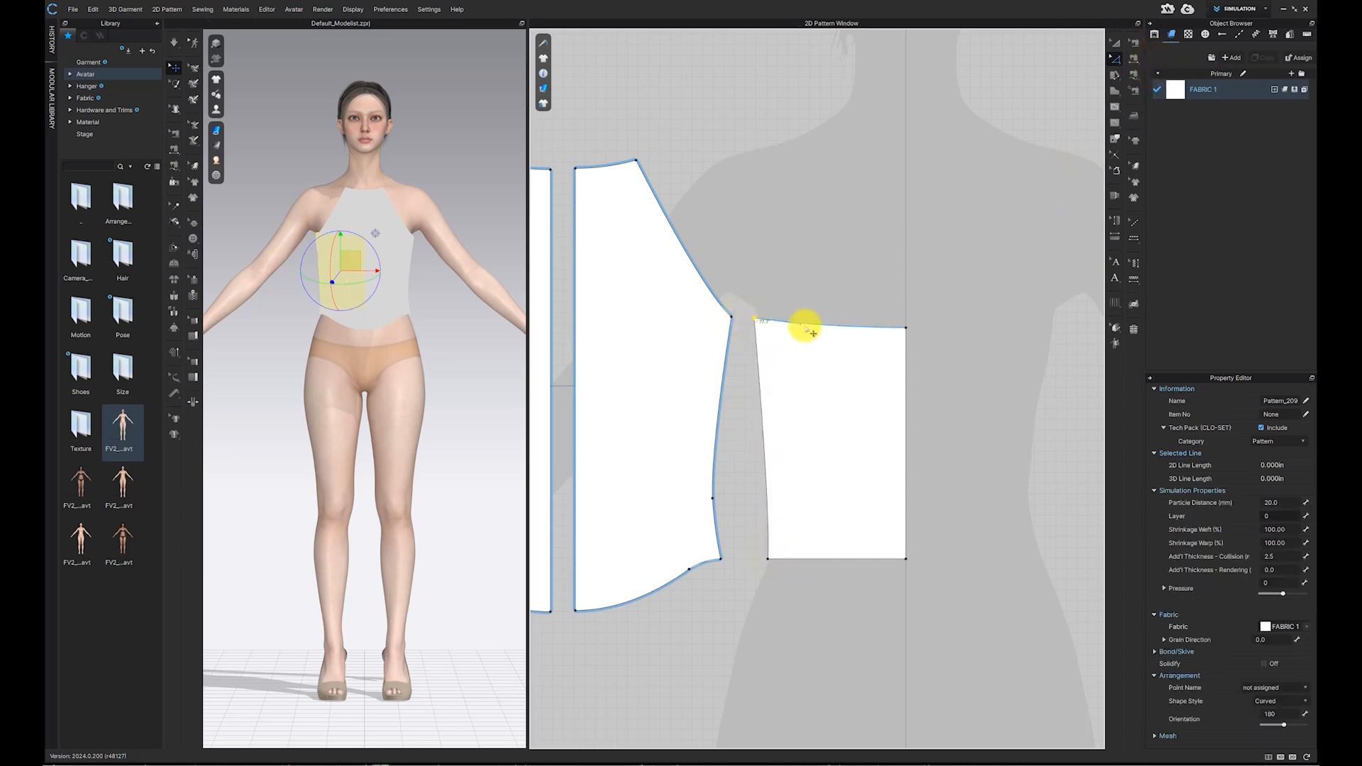
Step: Unfold the half back panel along its centre line into a full back pattern
left_click(897, 310)
scroll(993, 298, "down", 3)
left_click(931, 348)
right_click(930, 346)
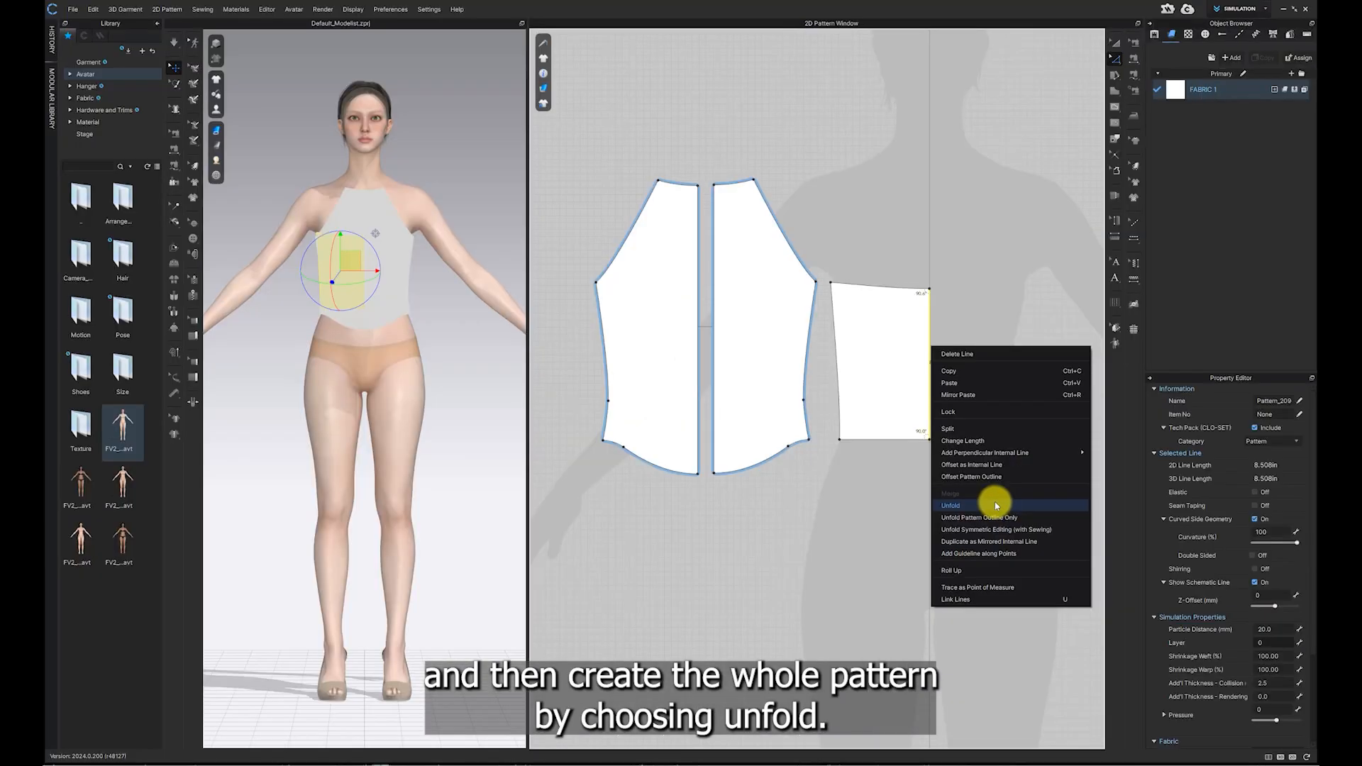
left_click(995, 507)
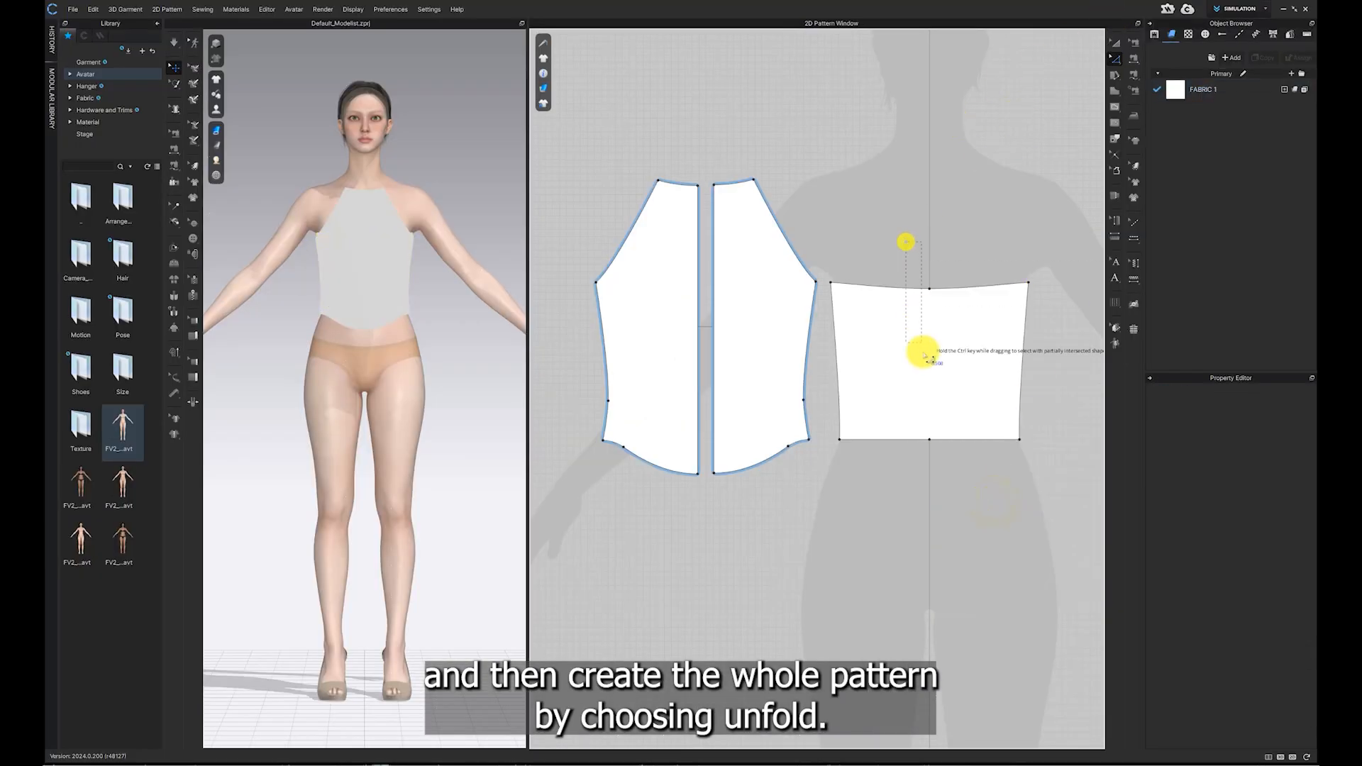
Step: Convert the back panel's top centre point to a curve point
left_click(942, 343)
scroll(922, 341, "up", 3)
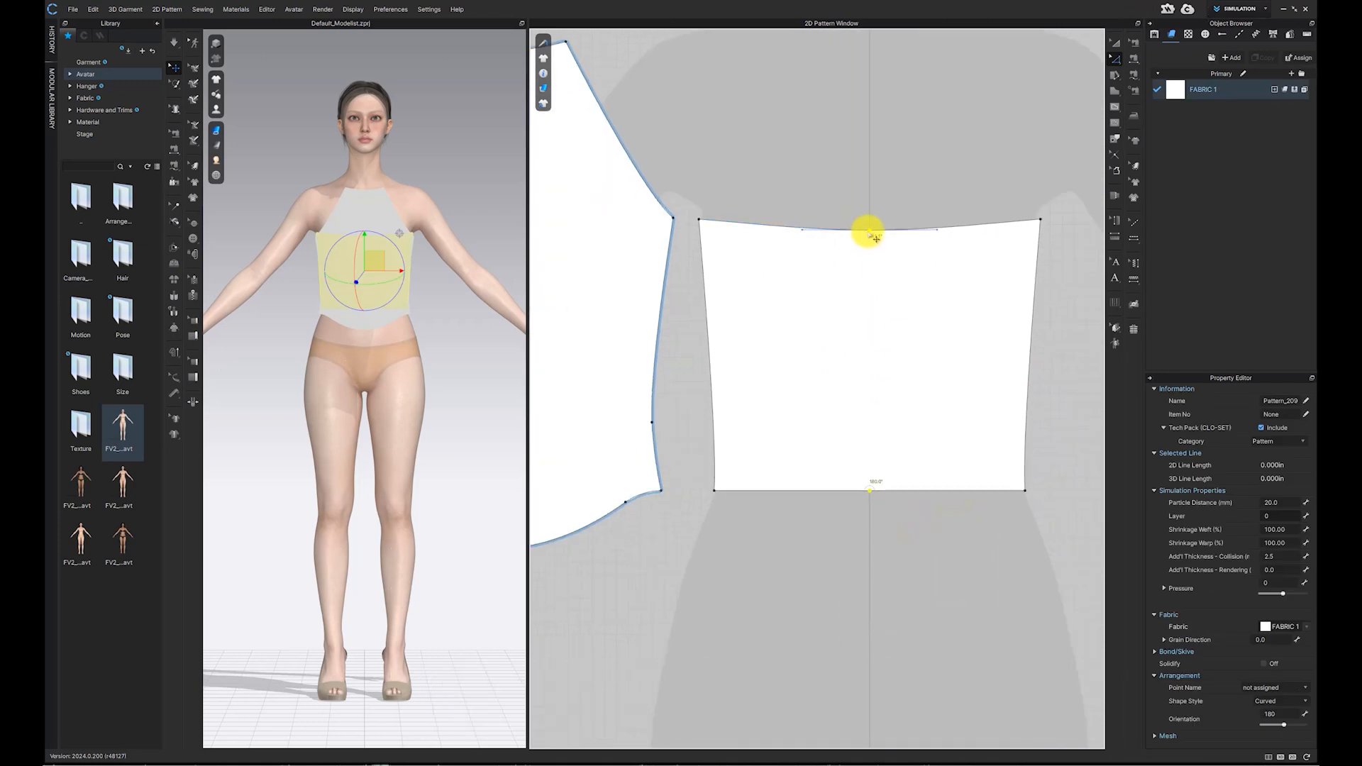
right_click(870, 231)
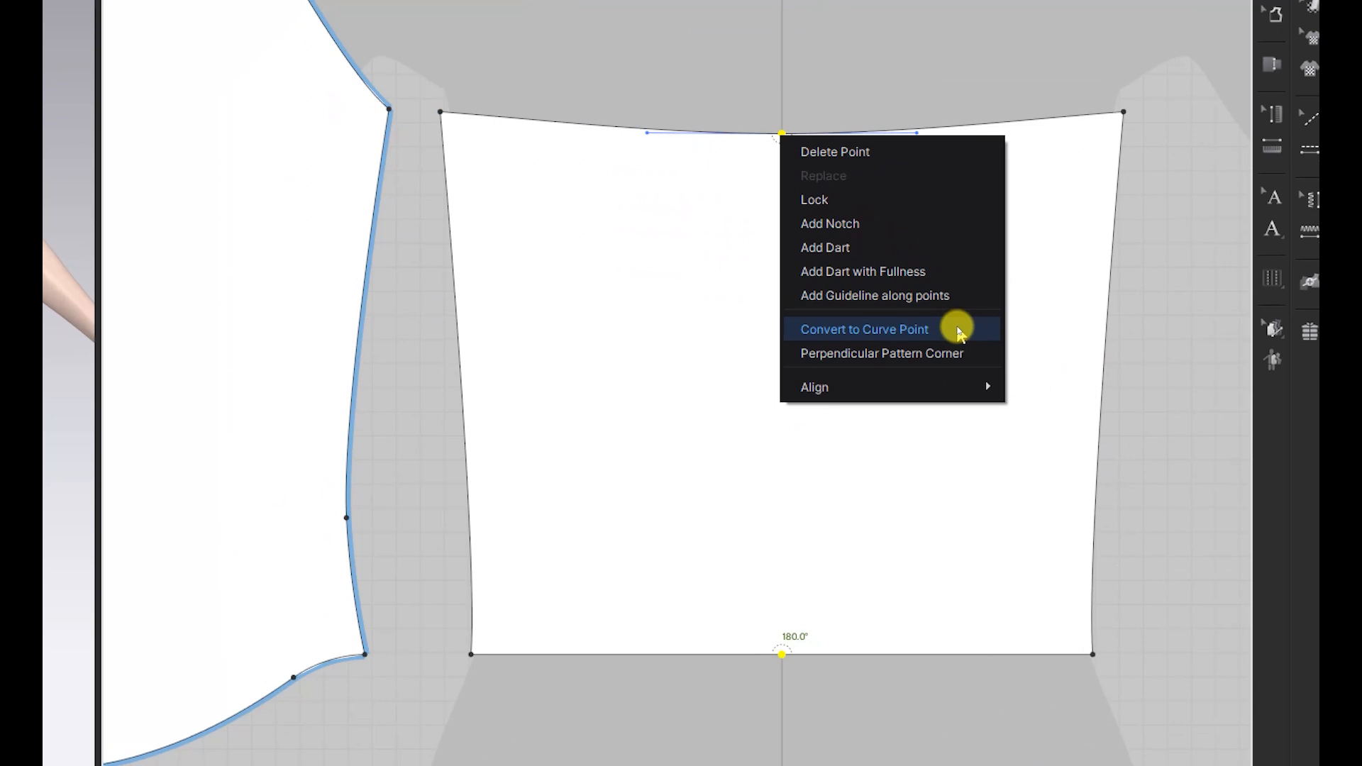
left_click(958, 332)
left_click(1115, 40)
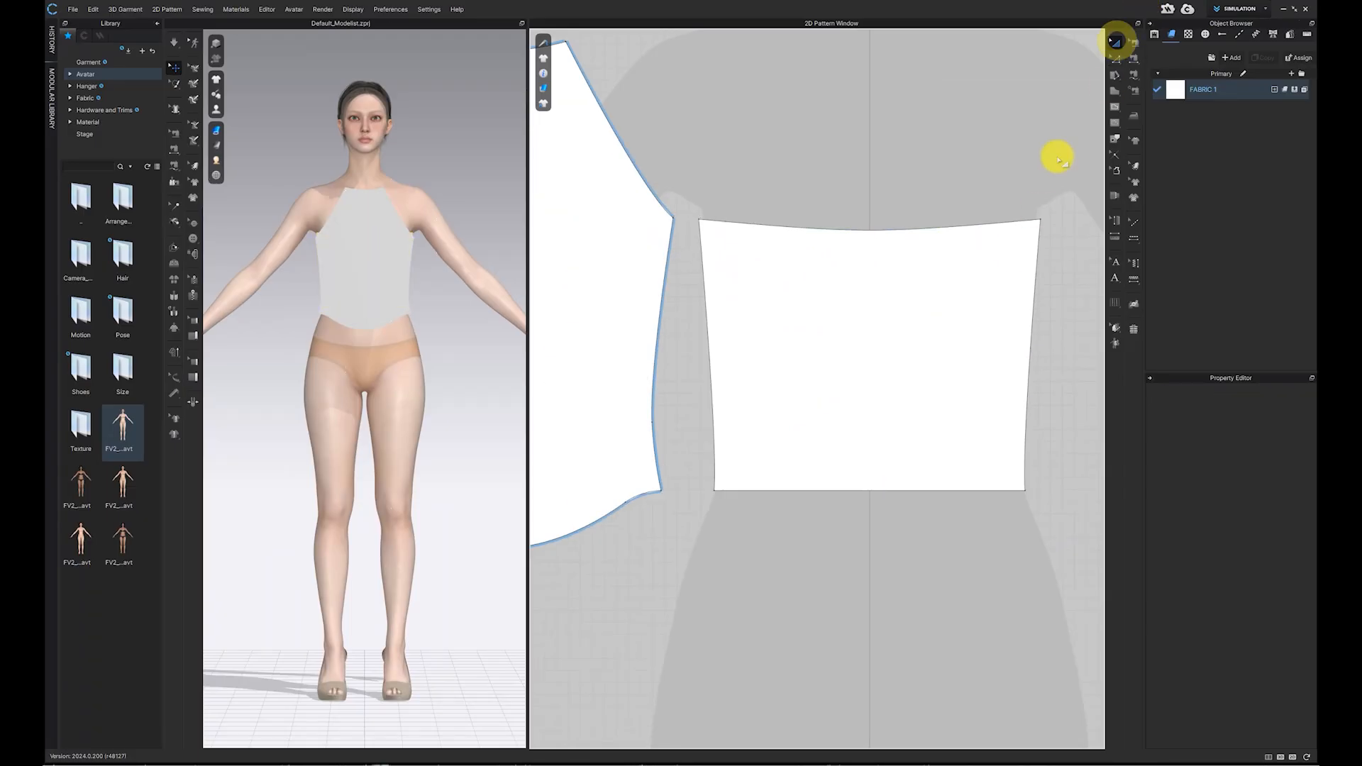
Step: Move the back panel further right, away from the front pieces
scroll(994, 264, "down", 5)
left_click_drag(861, 289, 994, 291)
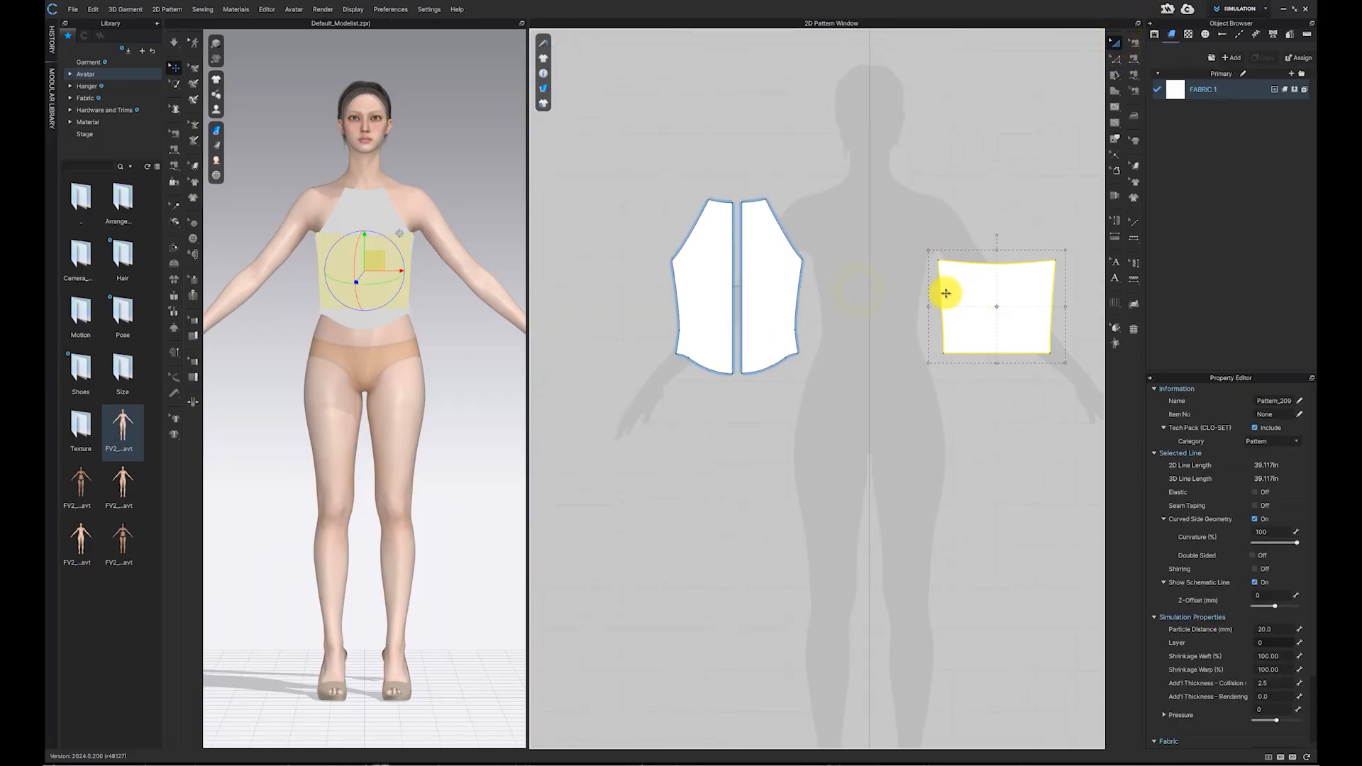
left_click_drag(527, 271, 816, 333)
Step: Show the avatar's arrangement points and orbit the 3D view to the avatar's back
left_click(207, 107)
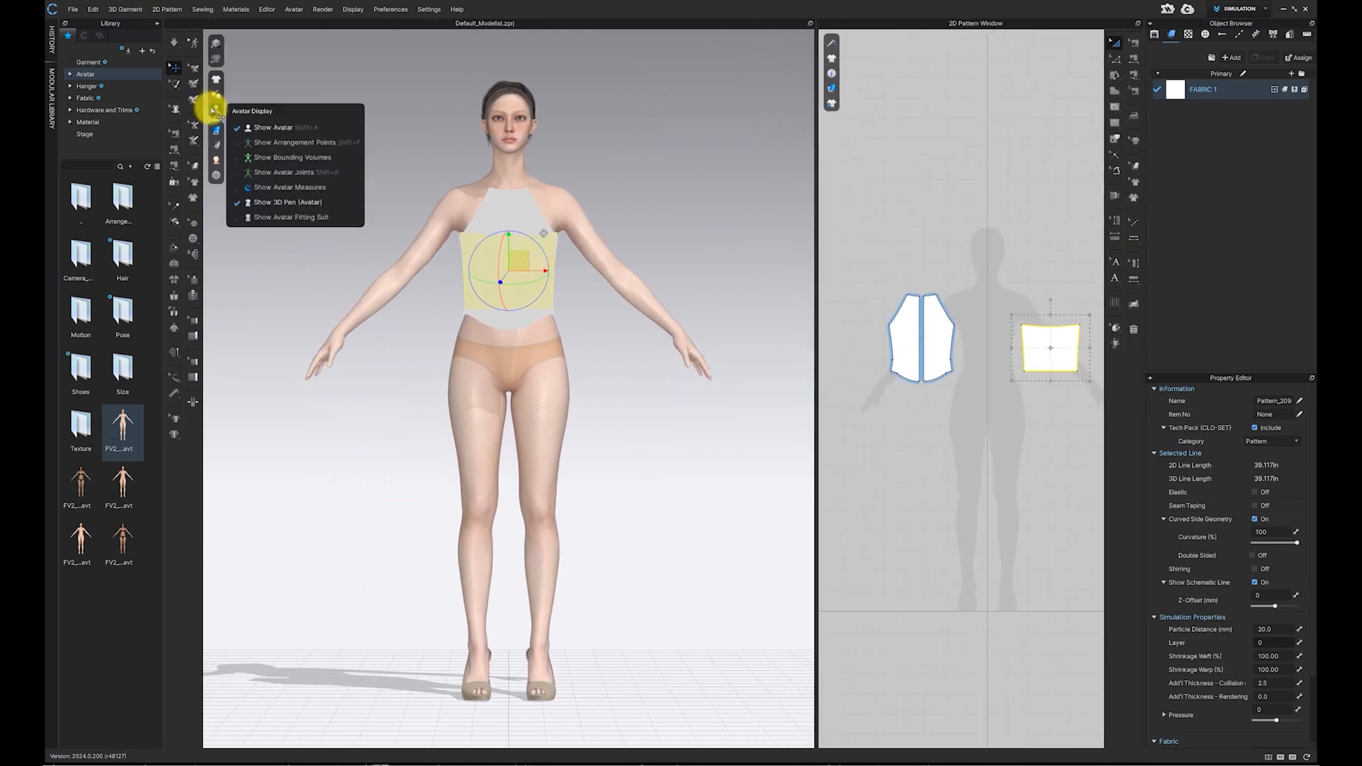
left_click(267, 143)
right_click_drag(268, 142, 423, 320)
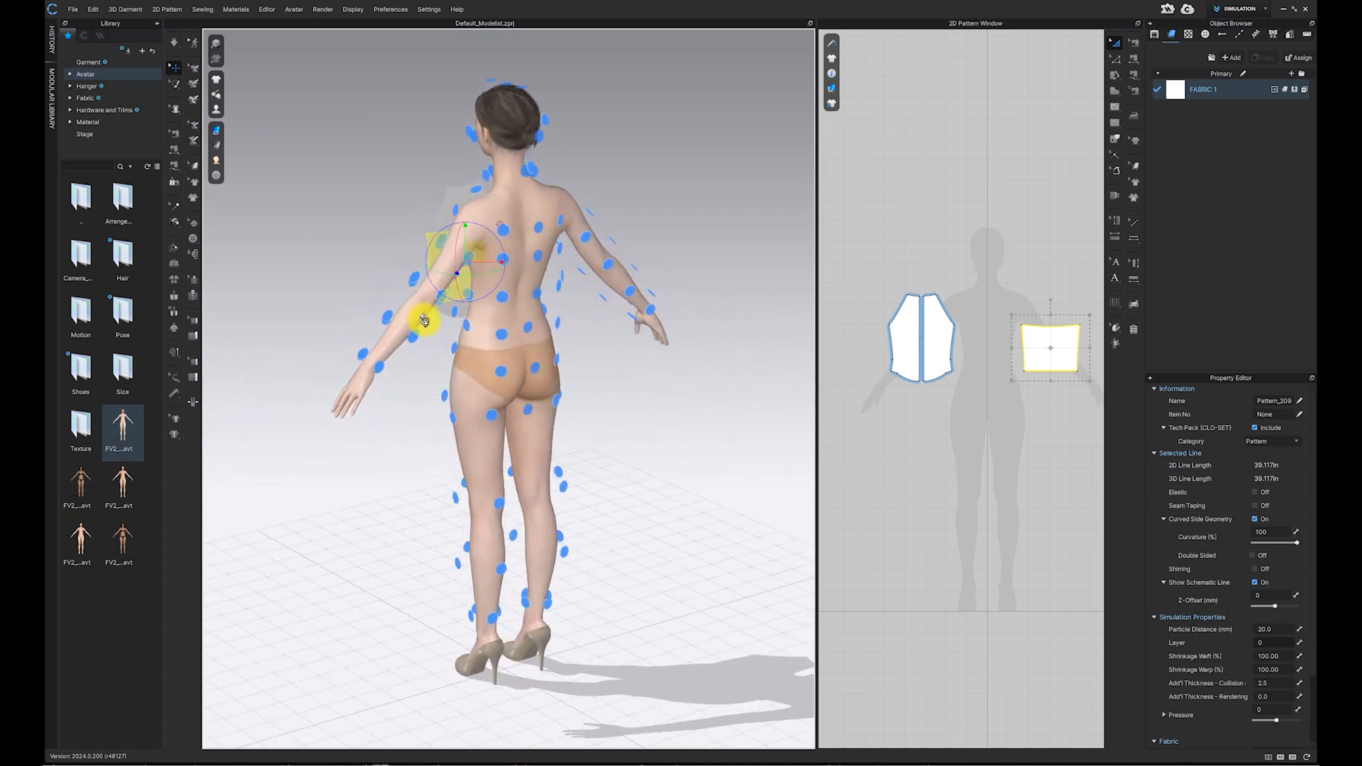
Step: Place the back panel on the arrangement point at the avatar's back
left_click(538, 292)
right_click_drag(538, 293, 487, 307)
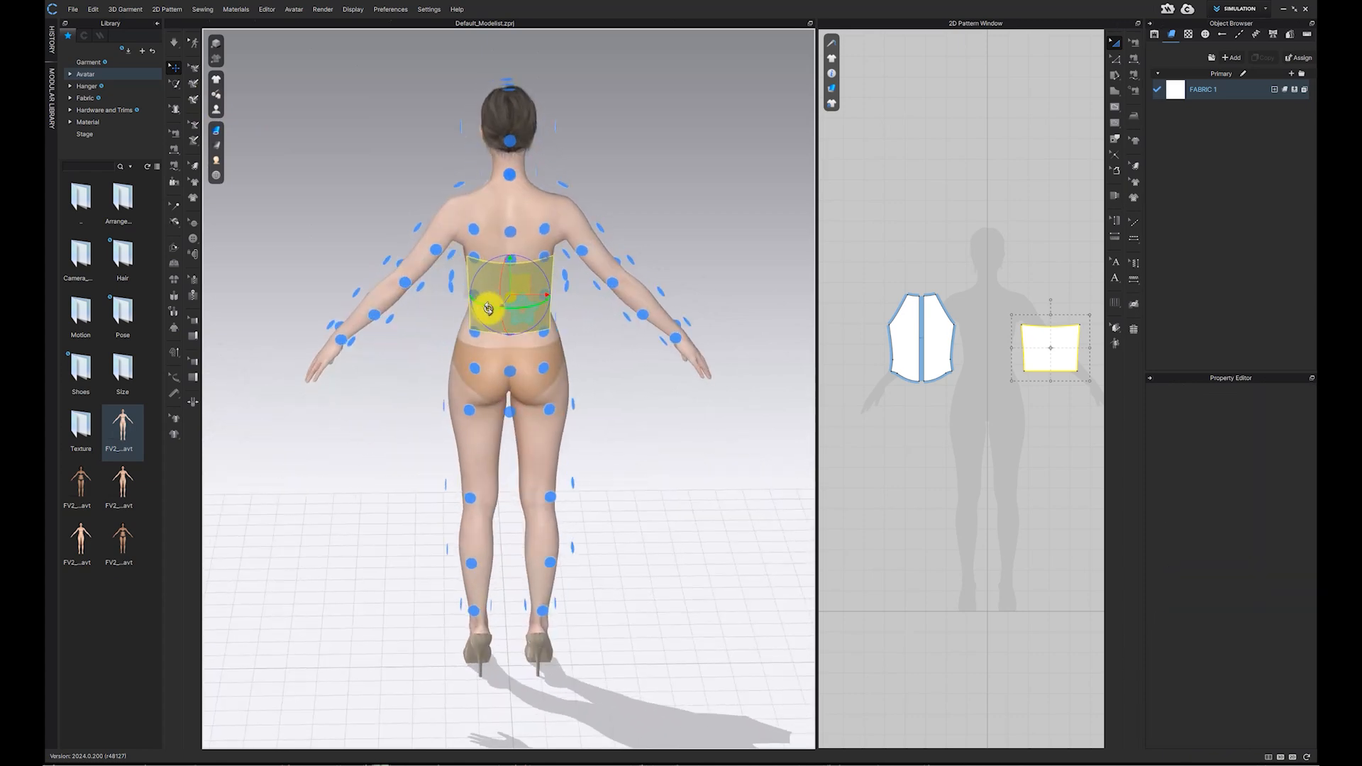
left_click_drag(524, 293, 482, 359)
left_click(513, 296)
left_click(598, 336)
Step: Place the two front pieces on the arrangement points across the avatar's chest
right_click_drag(529, 350, 724, 355)
left_click(521, 266)
left_click(483, 282)
right_click_drag(490, 278, 541, 286)
left_click(542, 262)
middle_click_drag(542, 286, 556, 298)
left_click(556, 298)
left_click(505, 277)
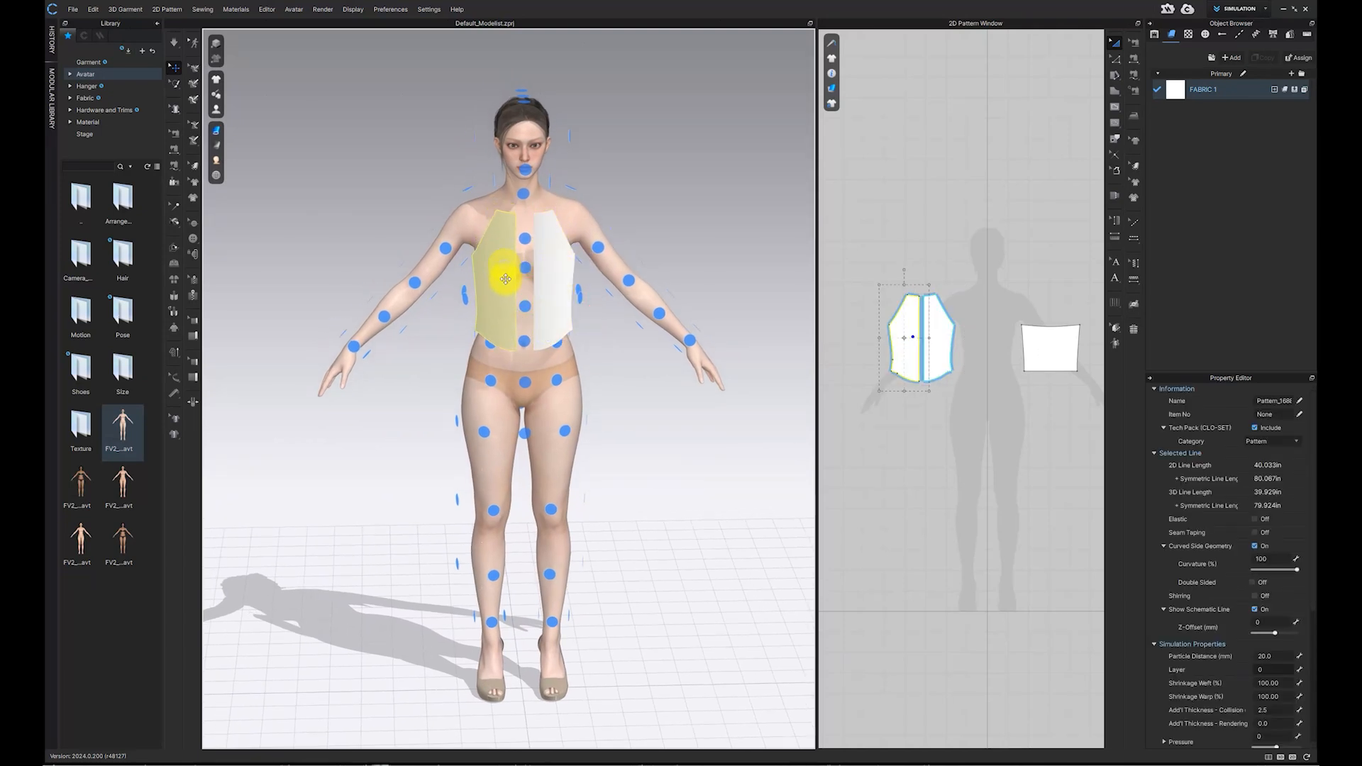
Step: Sew one front piece's side edge to the matching side edge of the back panel with Free Sewing
left_click(173, 148)
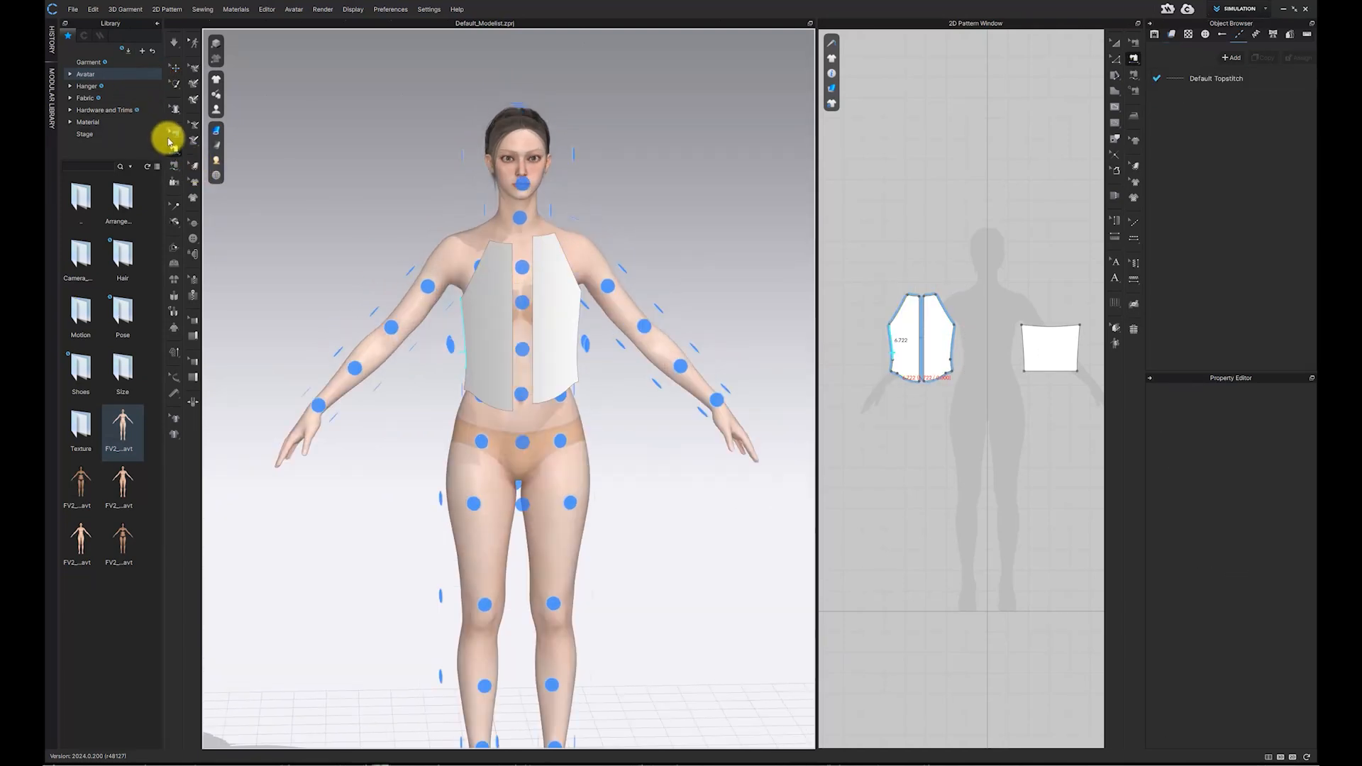
mouse_move(174, 168)
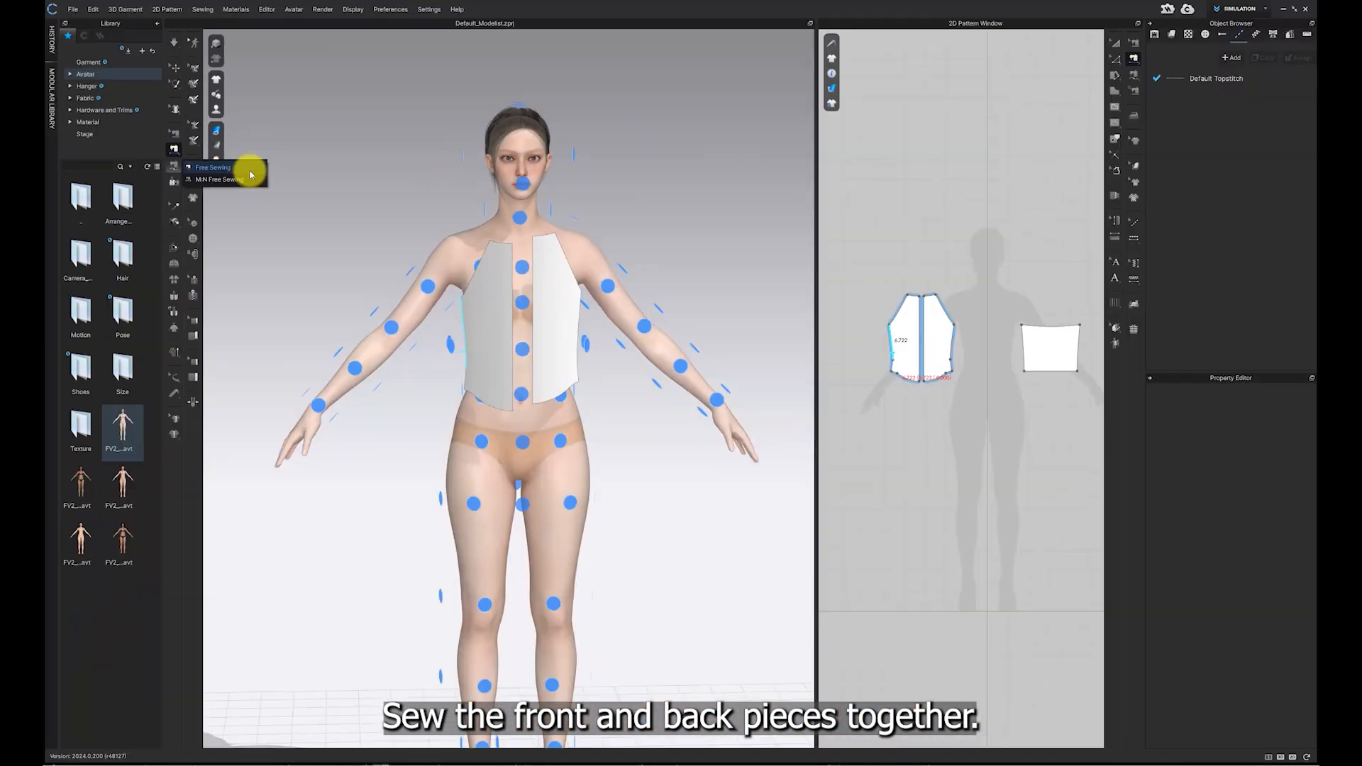
left_click(250, 171)
right_click_drag(511, 307, 538, 310)
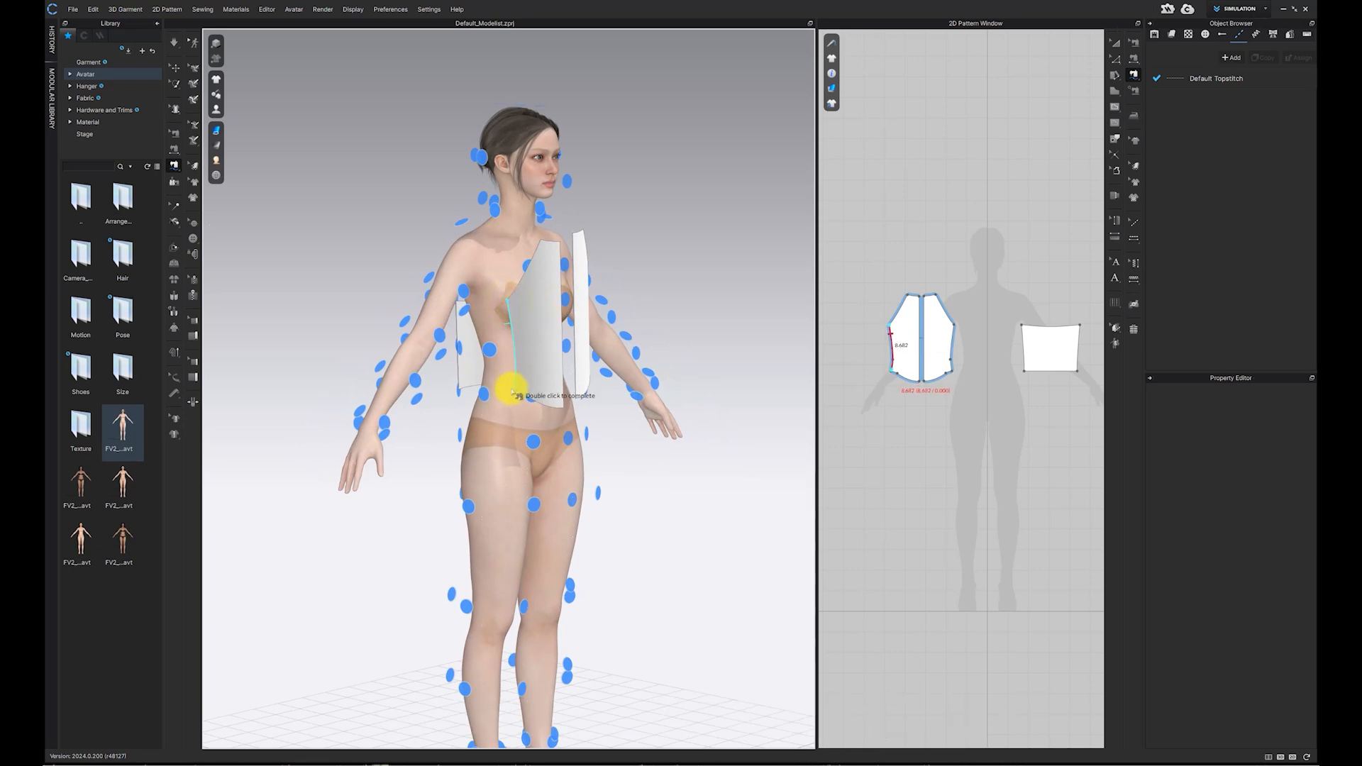
right_click_drag(487, 372, 536, 326)
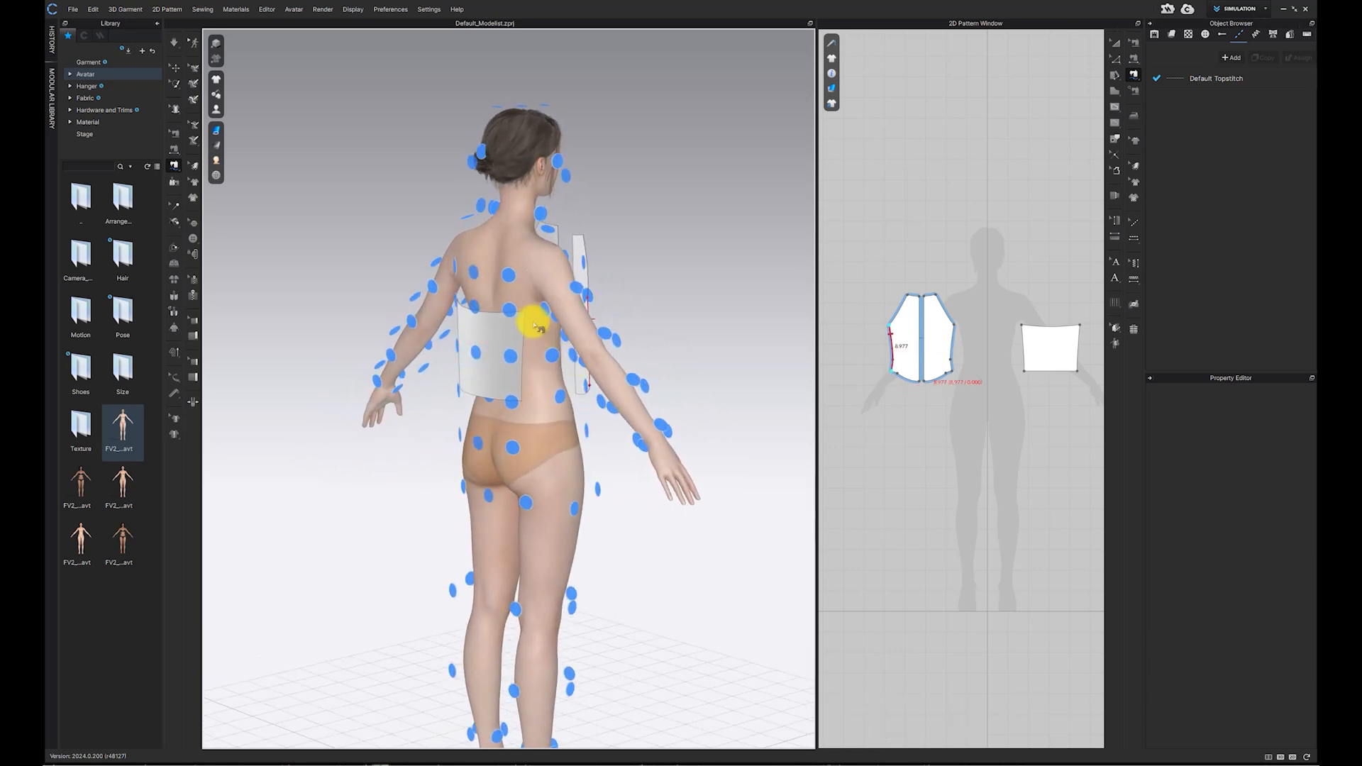
left_click(527, 317)
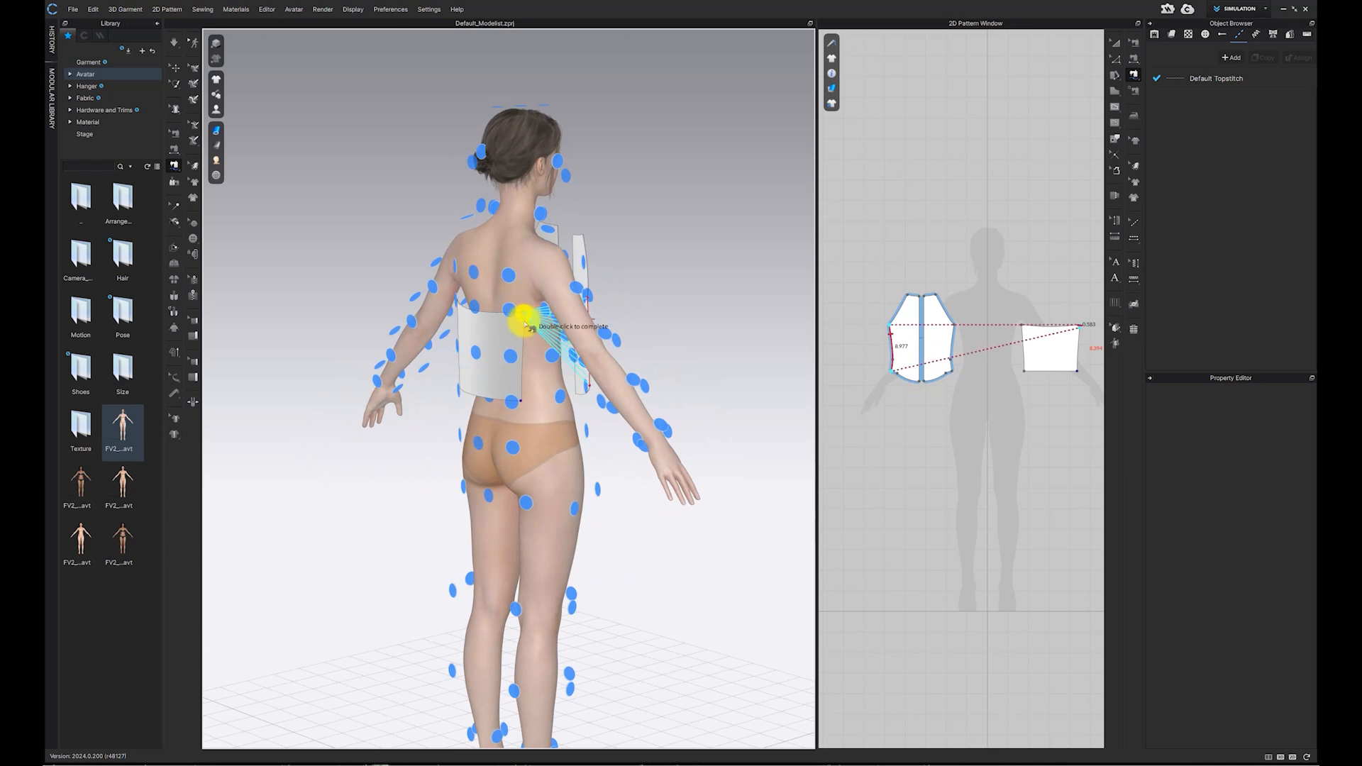
double_click(522, 403)
Step: Sew the other front piece's side edge to the remaining side edge of the back panel
right_click_drag(604, 354, 518, 306)
left_click(518, 300)
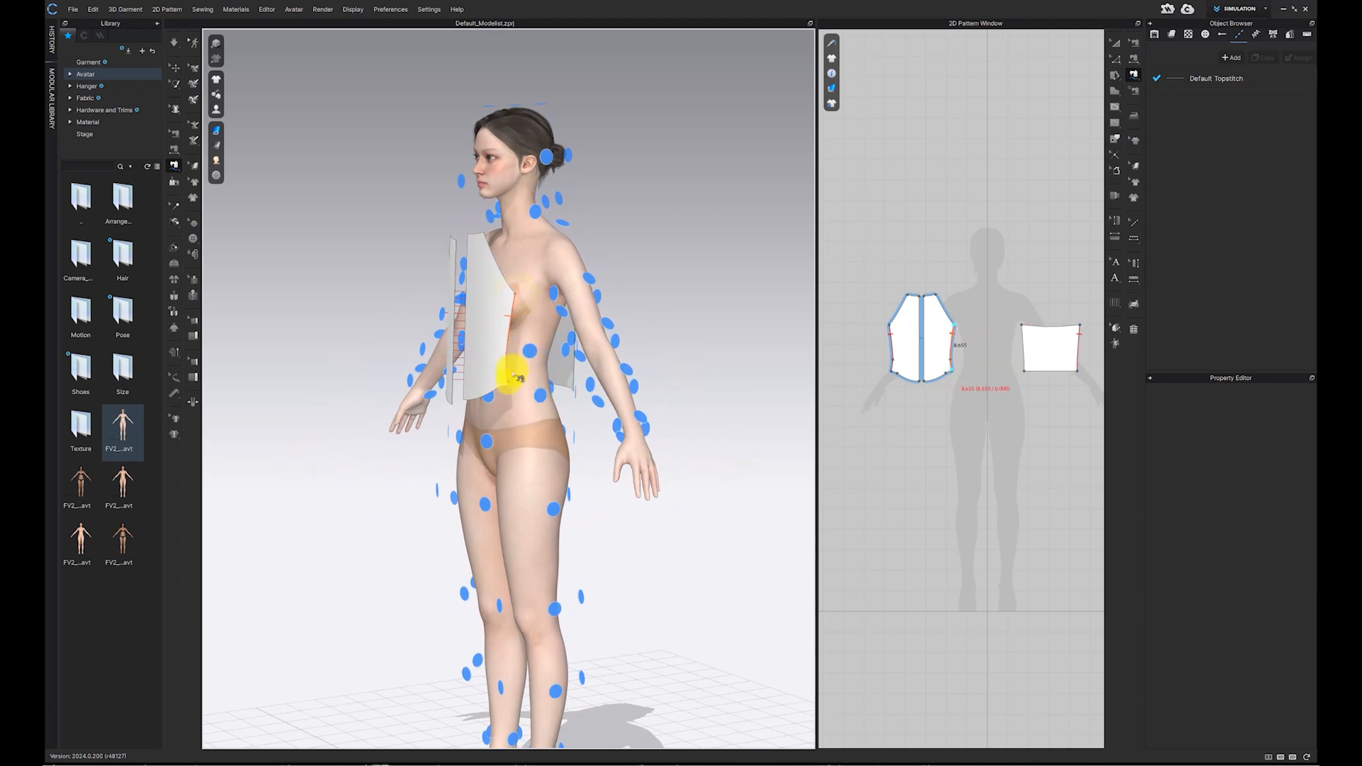
right_click_drag(568, 399, 532, 383)
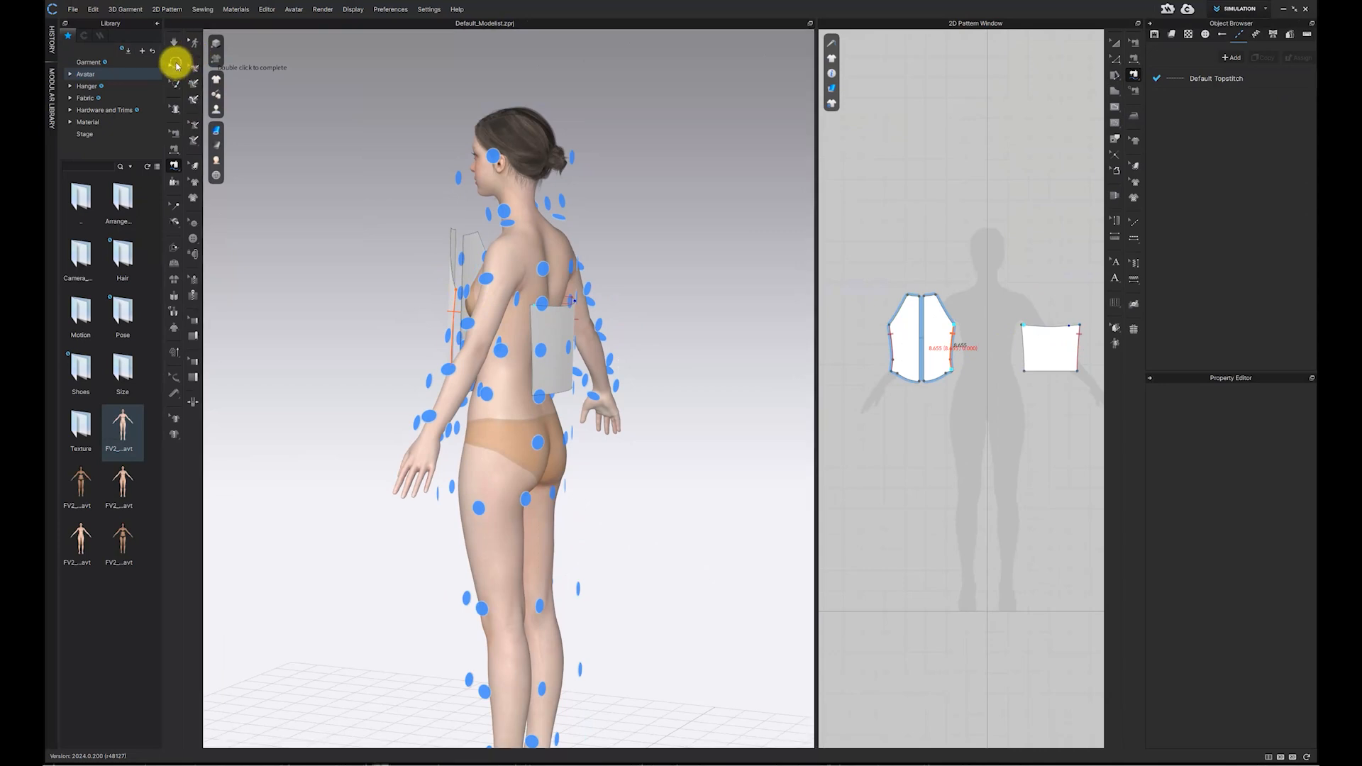
left_click(175, 67)
left_click(173, 167)
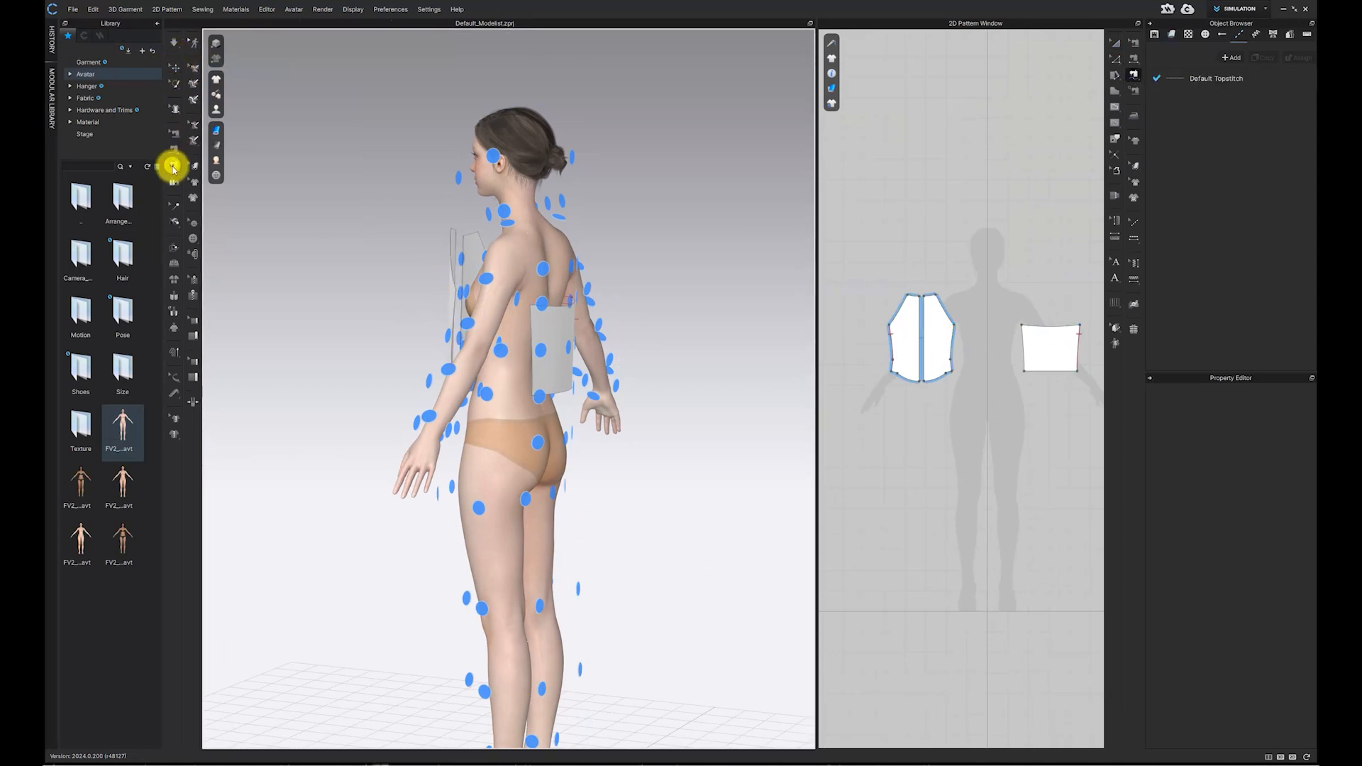
right_click_drag(427, 286, 470, 294)
left_click(483, 389)
key("8")
left_click(534, 319)
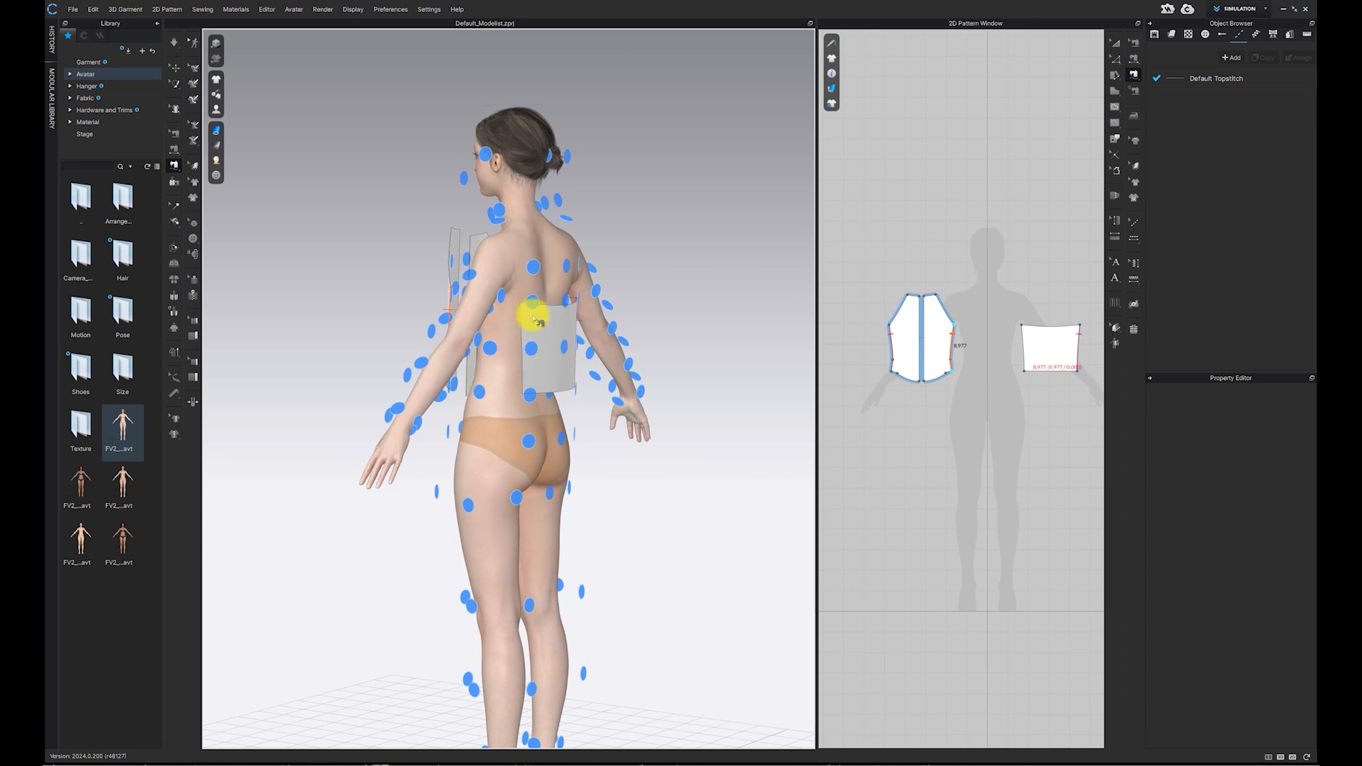
left_click(520, 388)
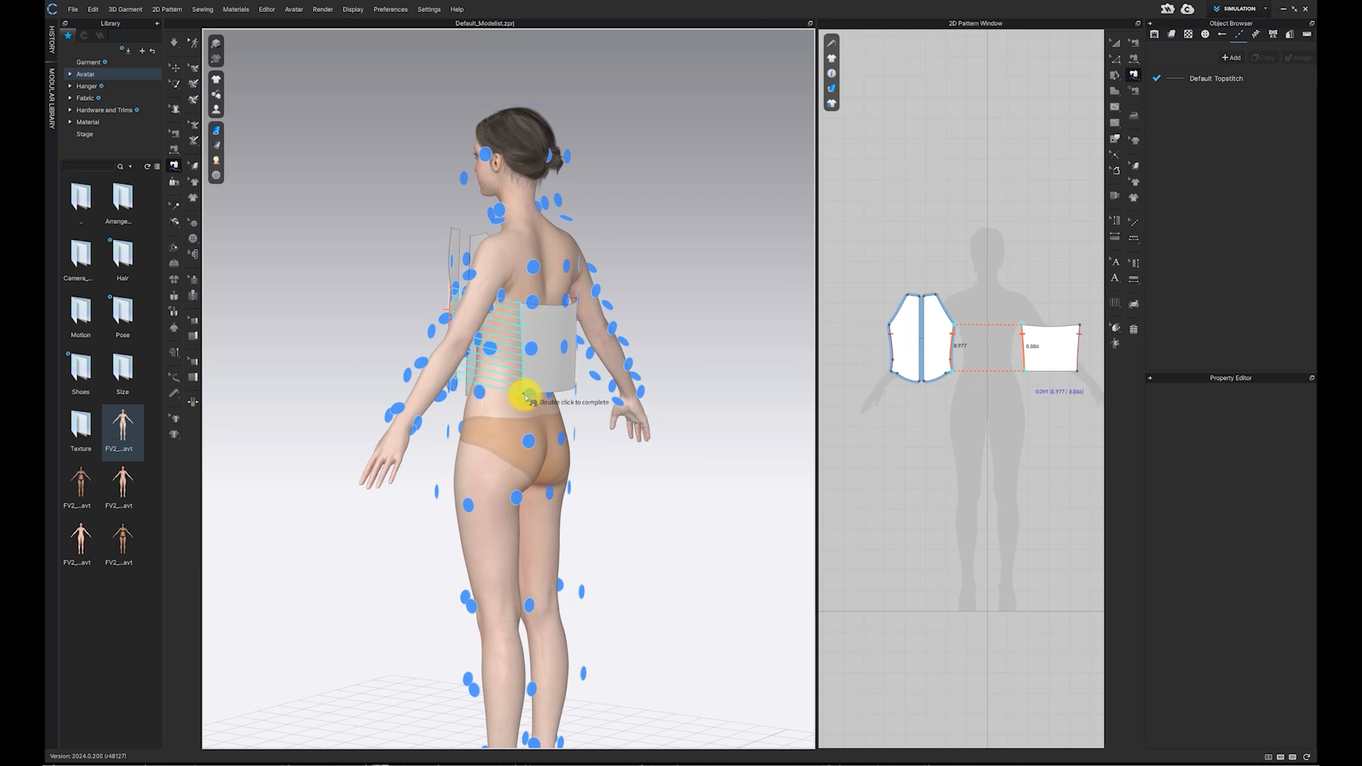
double_click(525, 396)
Step: Sew the two front pieces together along their centre front edges
key("2")
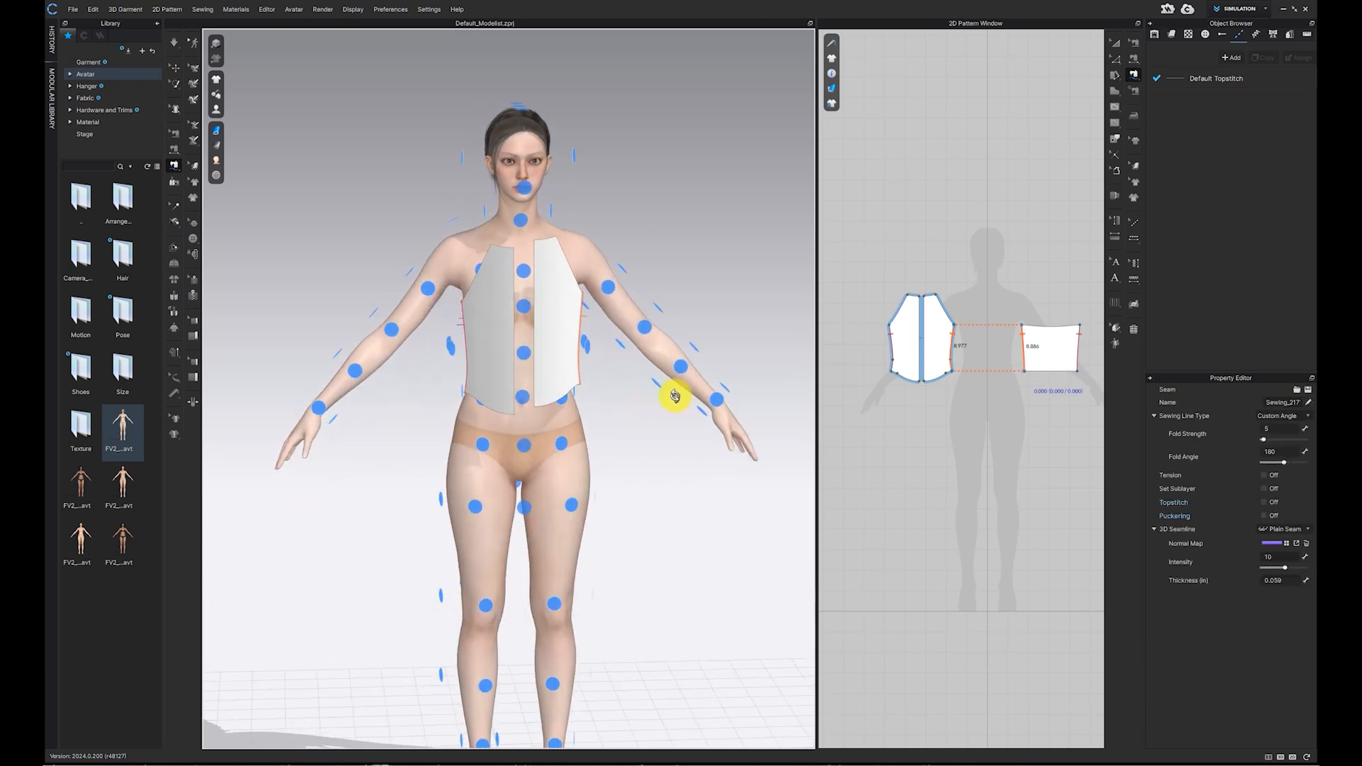
left_click(174, 149)
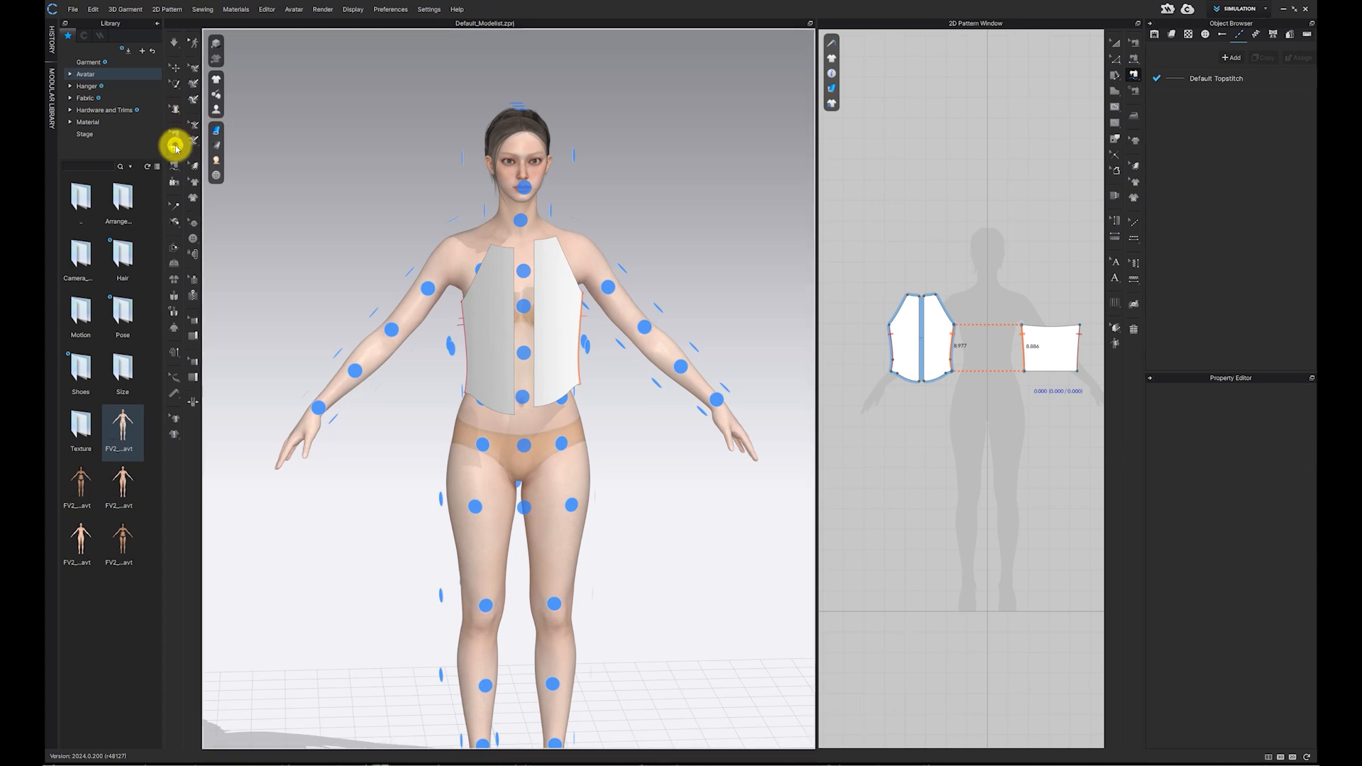
left_click(532, 297)
scroll(517, 274, "up", 5)
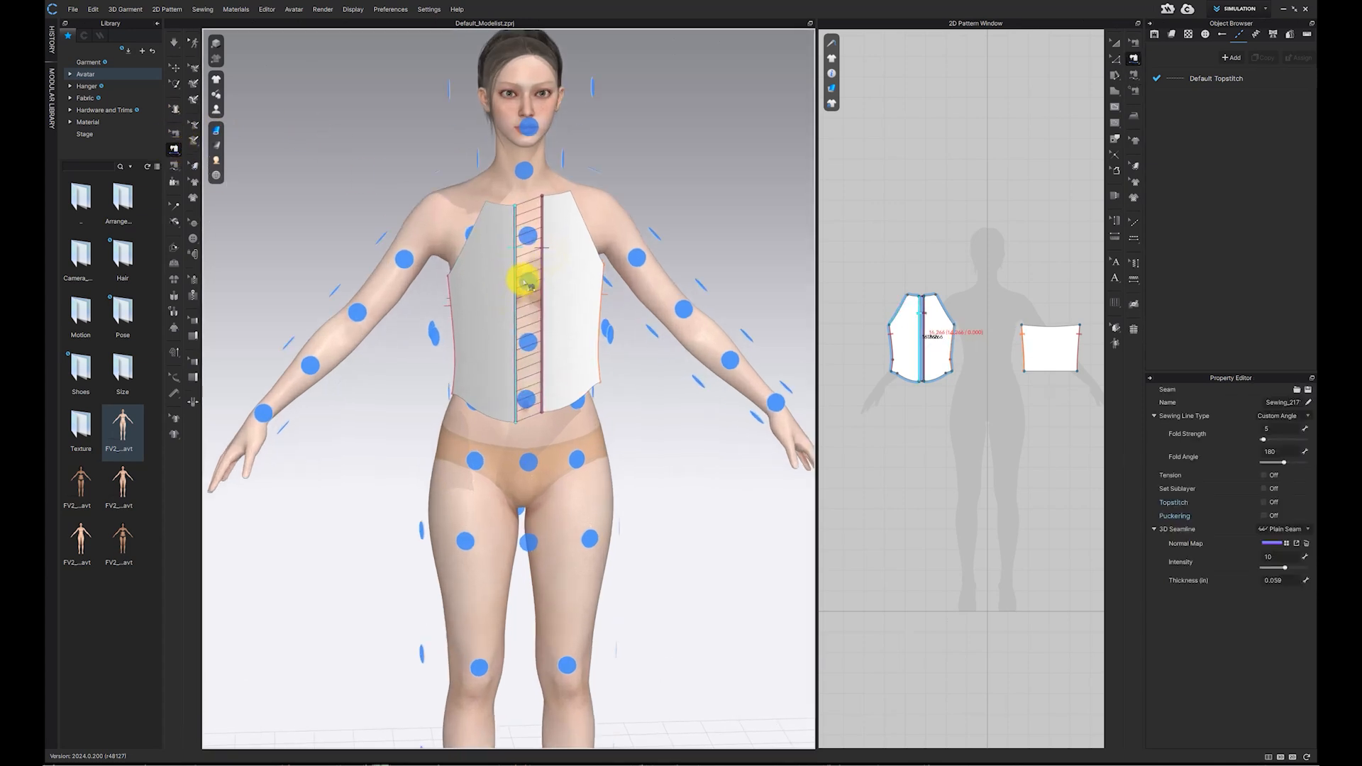
scroll(518, 359, "up", 2)
Step: Hide the arrangement points and tack both top corners of the front pieces to the avatar's neck
left_click(216, 111)
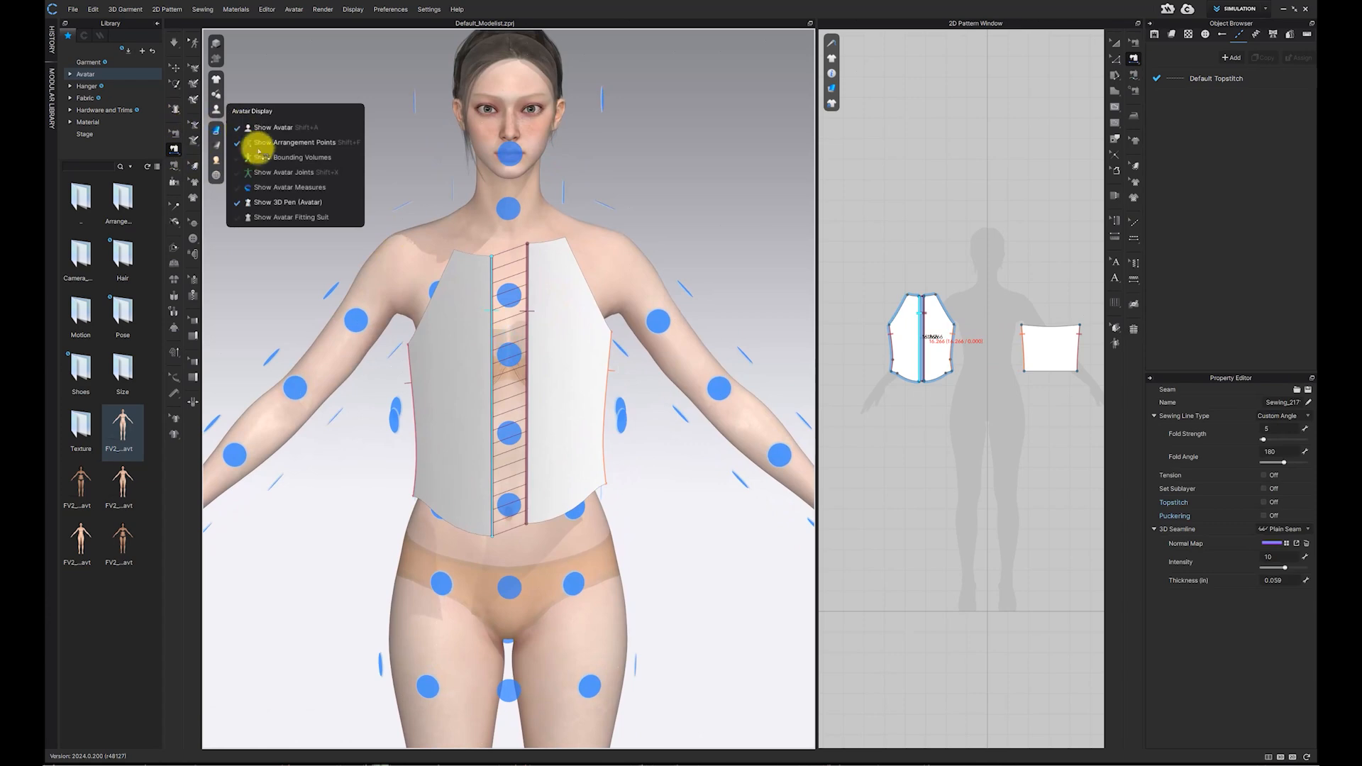
left_click(267, 143)
left_click(174, 221)
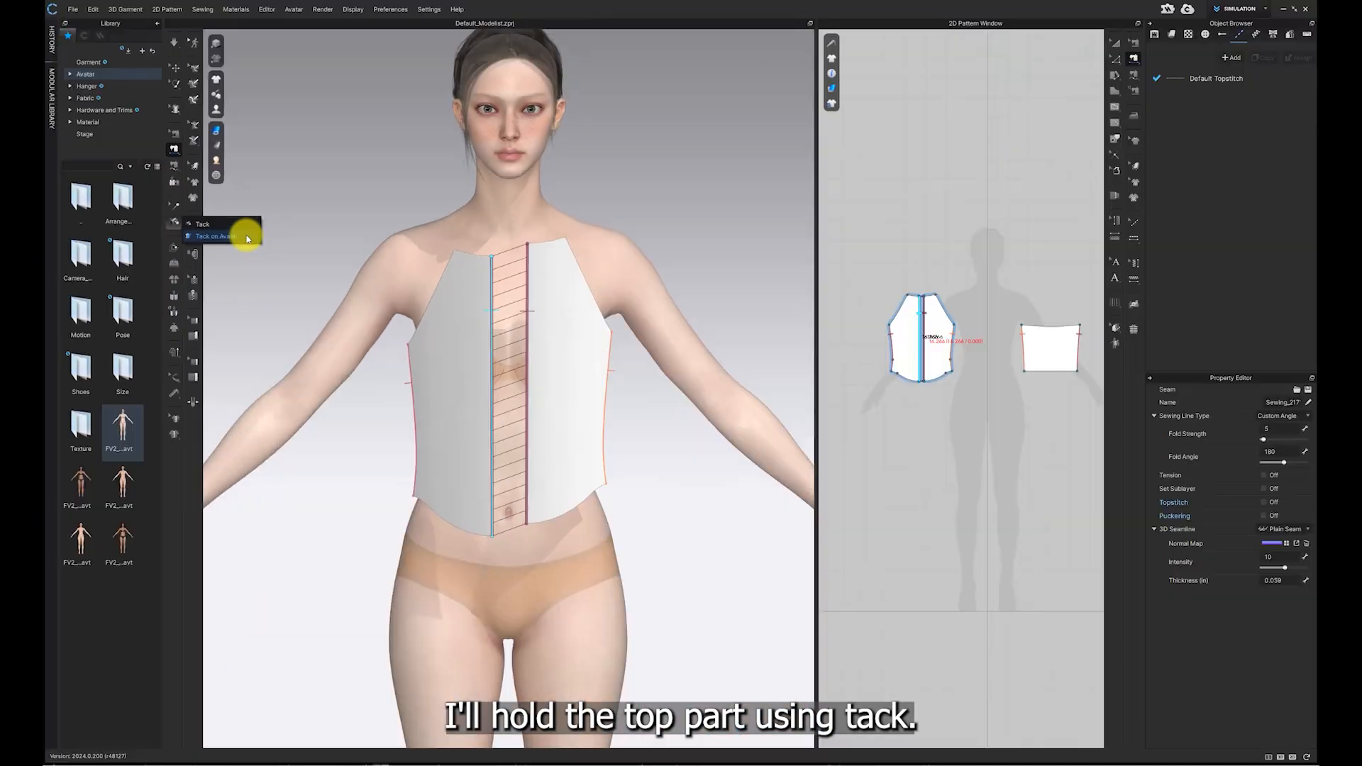
left_click(247, 240)
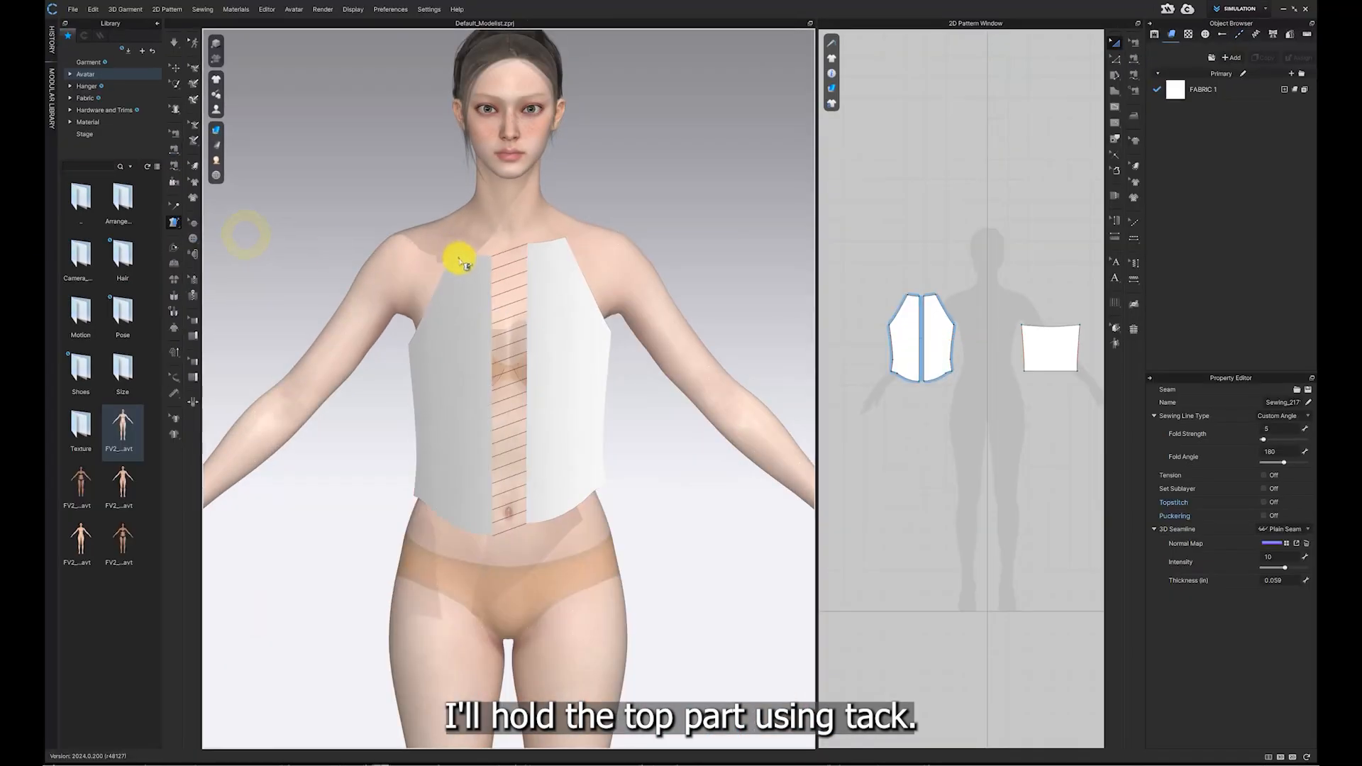
left_click(459, 258)
left_click(479, 234)
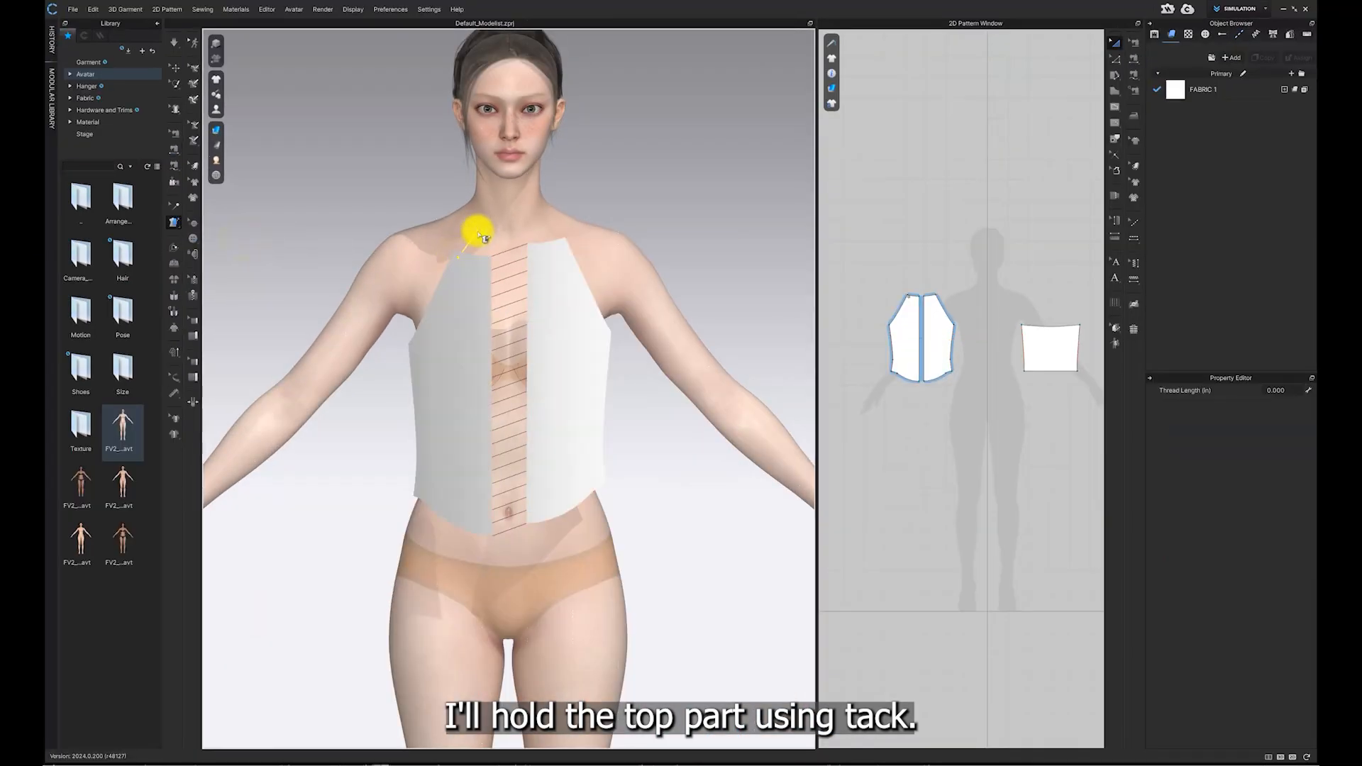
left_click(570, 249)
left_click(535, 230)
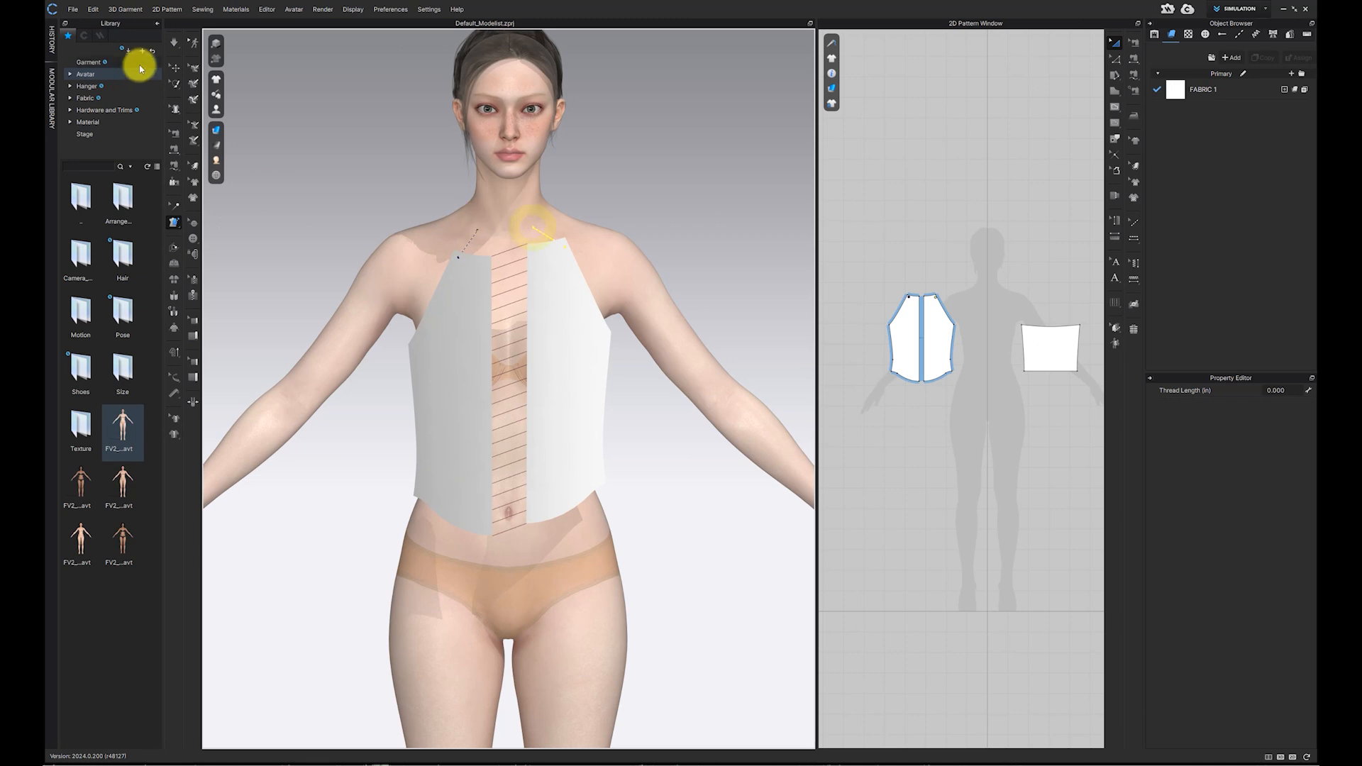
Step: Run the simulation to drape the top on the avatar, then stop it
left_click(176, 44)
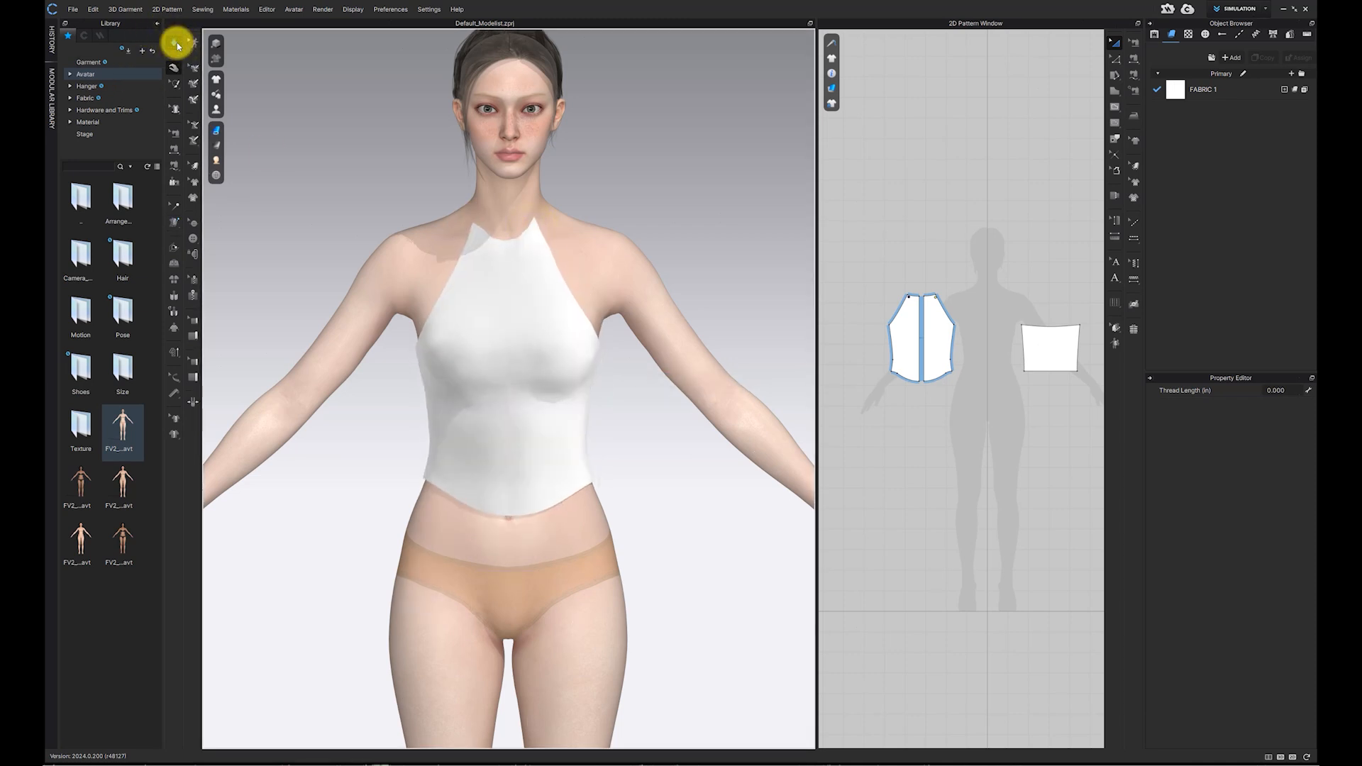
mouse_move(487, 395)
right_mouse_down()
mouse_move(700, 395)
mouse_move(478, 390)
right_mouse_up()
scroll(490, 388, "up", 2)
middle_click_drag(493, 386, 495, 428)
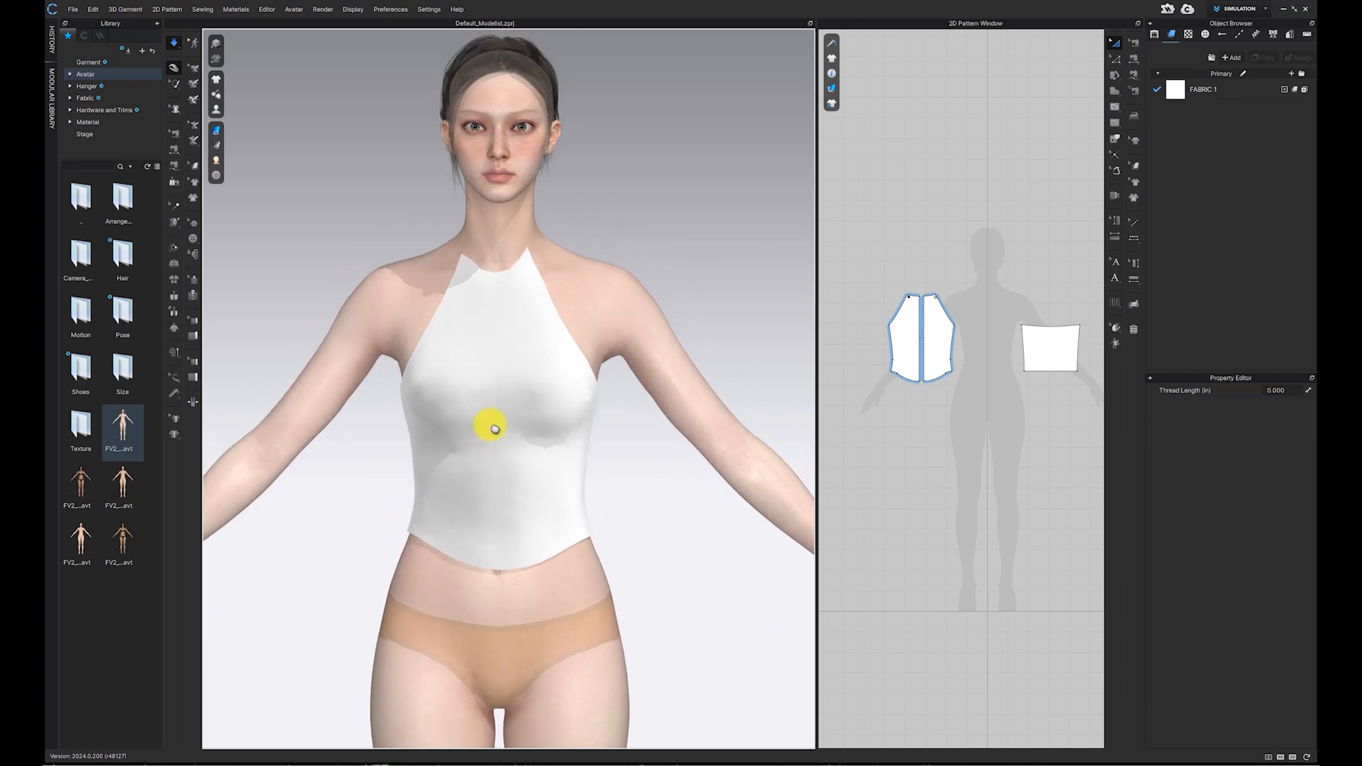
scroll(494, 426, "up", 1)
left_click(174, 43)
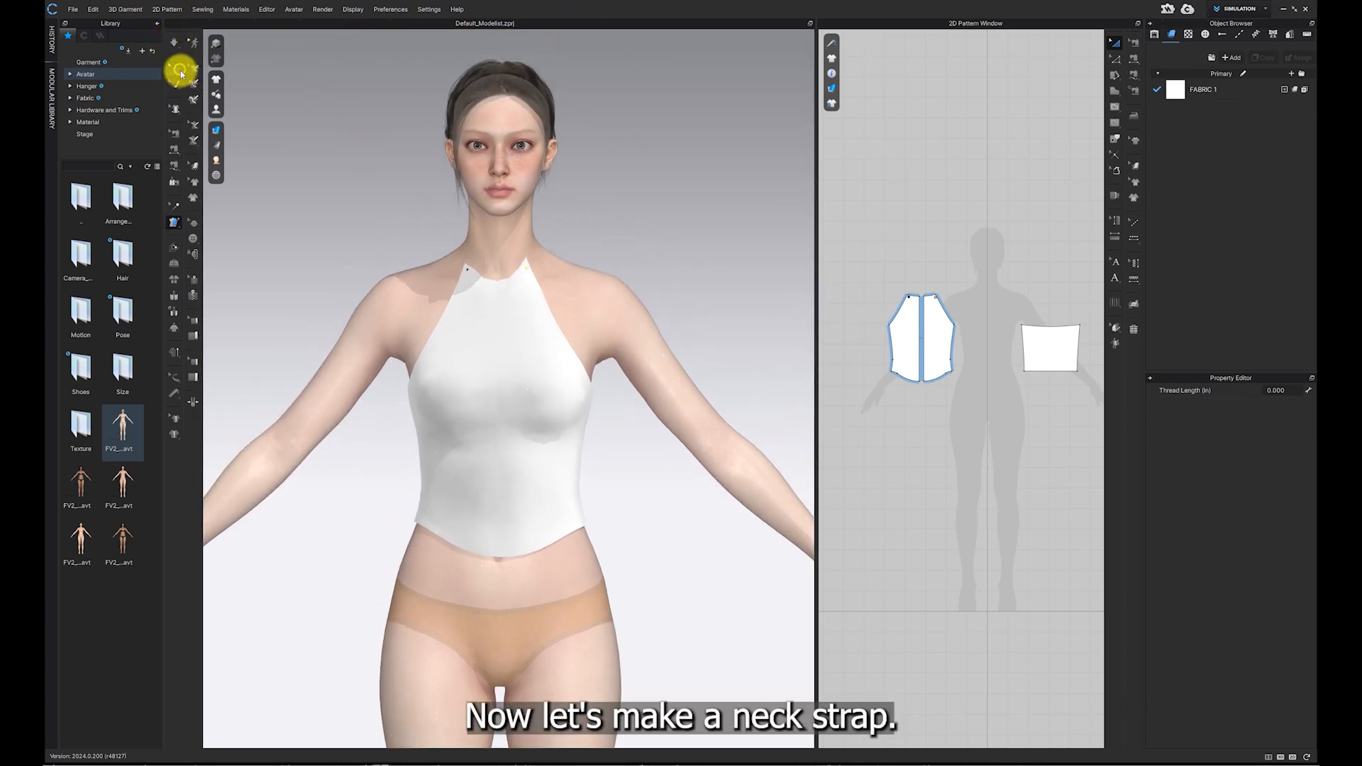
Step: Create a rectangle pattern 0.3 in wide and 6 in high for the neck strap
left_click(181, 73)
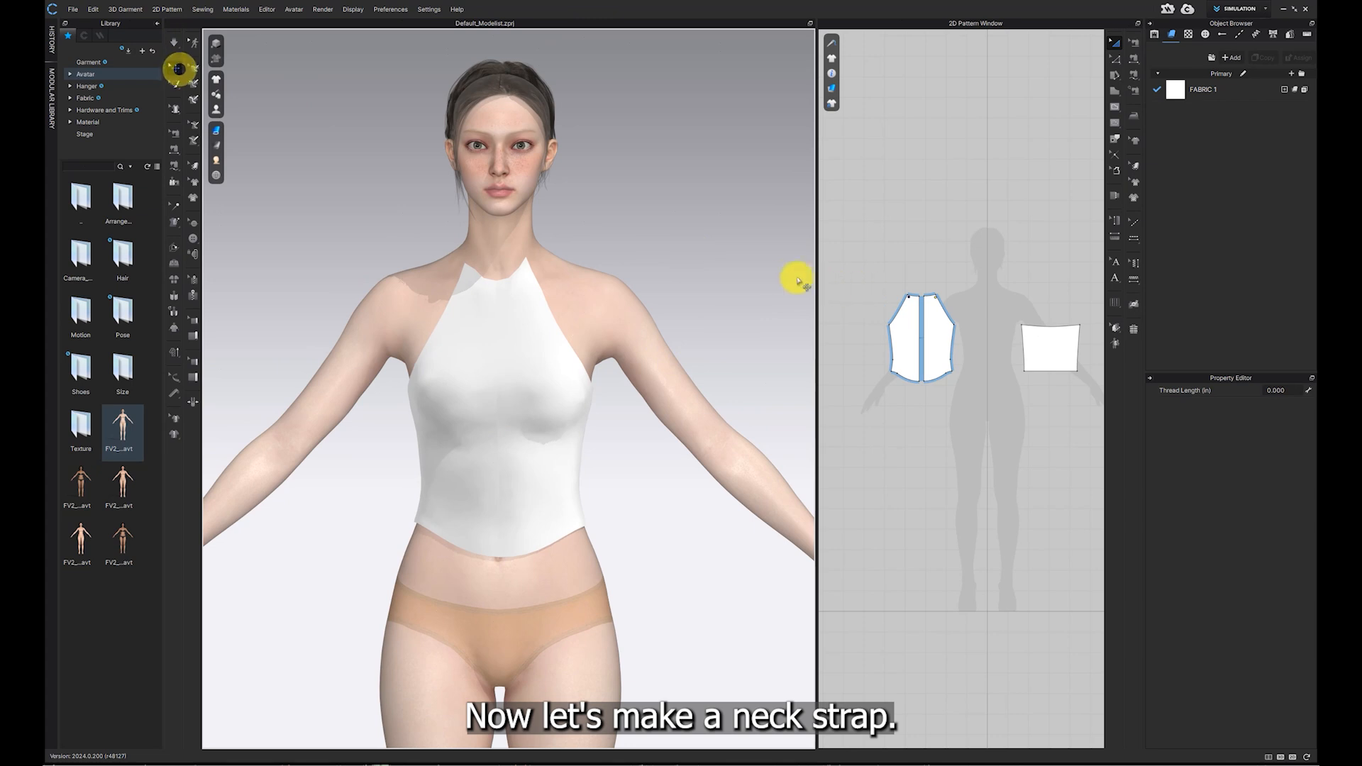
left_click_drag(816, 291, 678, 304)
scroll(948, 340, "up", 6)
middle_click_drag(945, 346, 999, 378)
left_click(1116, 93)
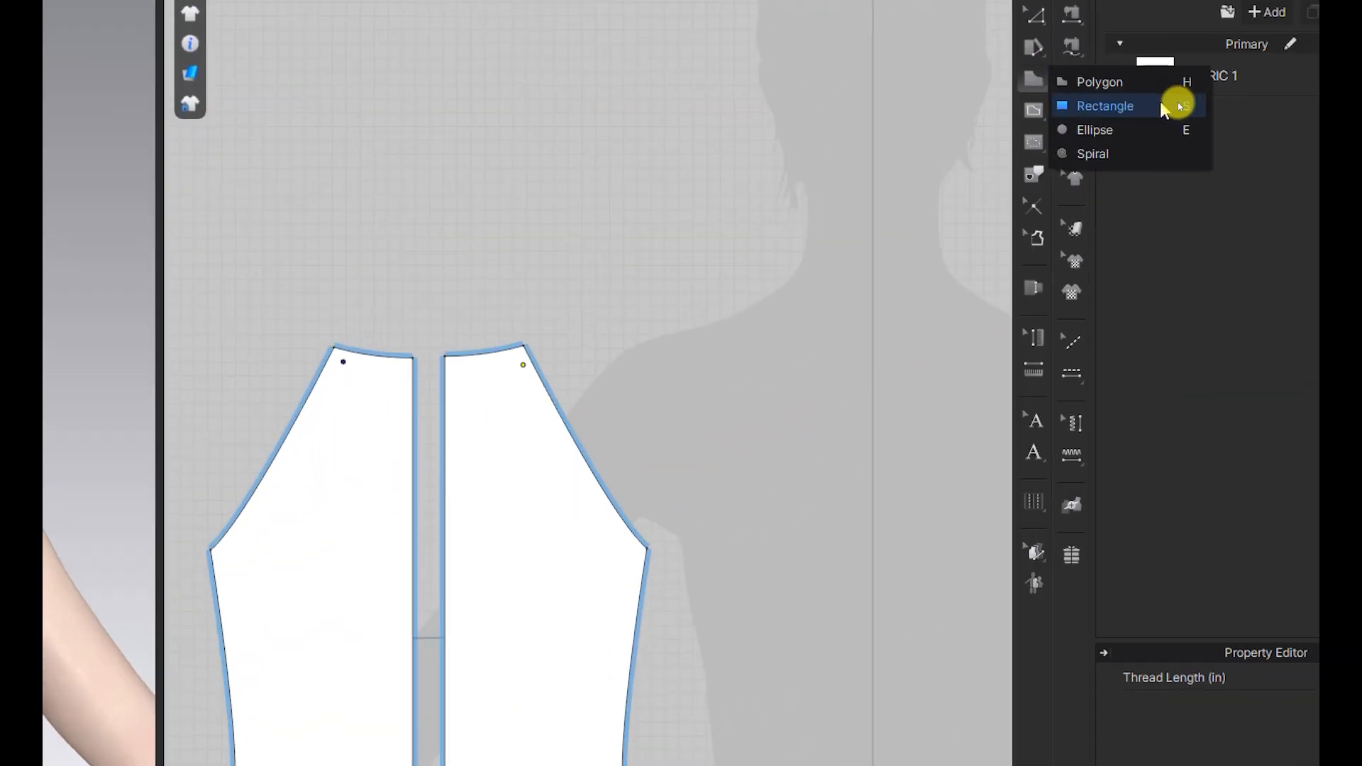
left_click(1178, 105)
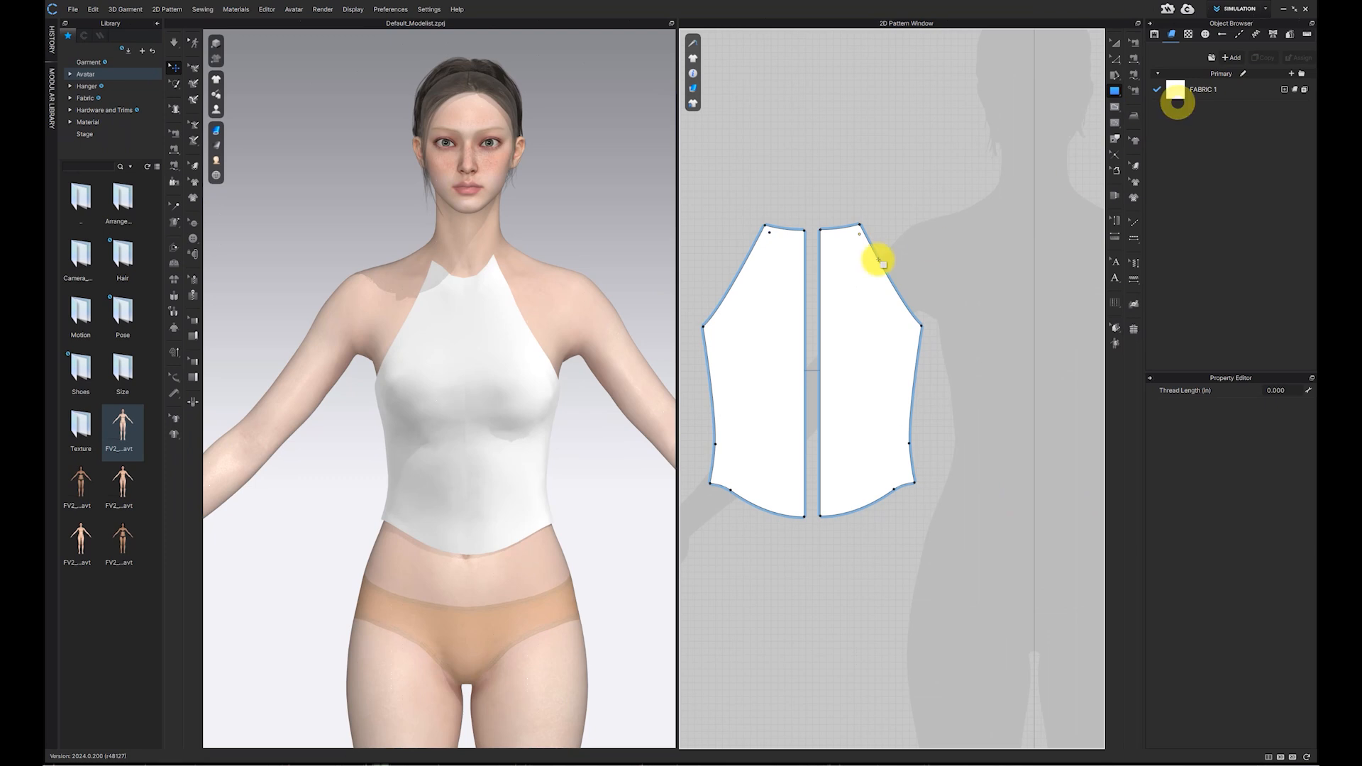
middle_click_drag(876, 258, 889, 388)
left_click(789, 149)
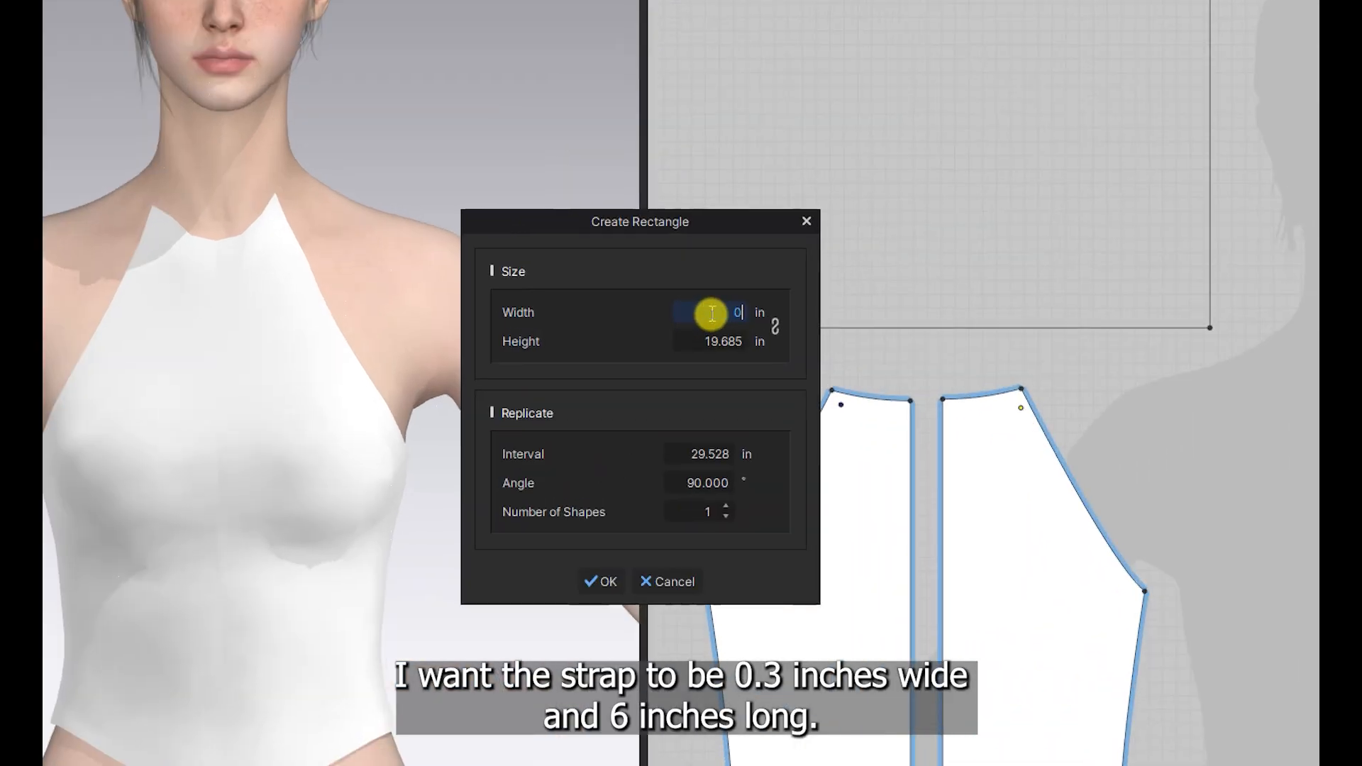
type("0.3")
left_click(706, 342)
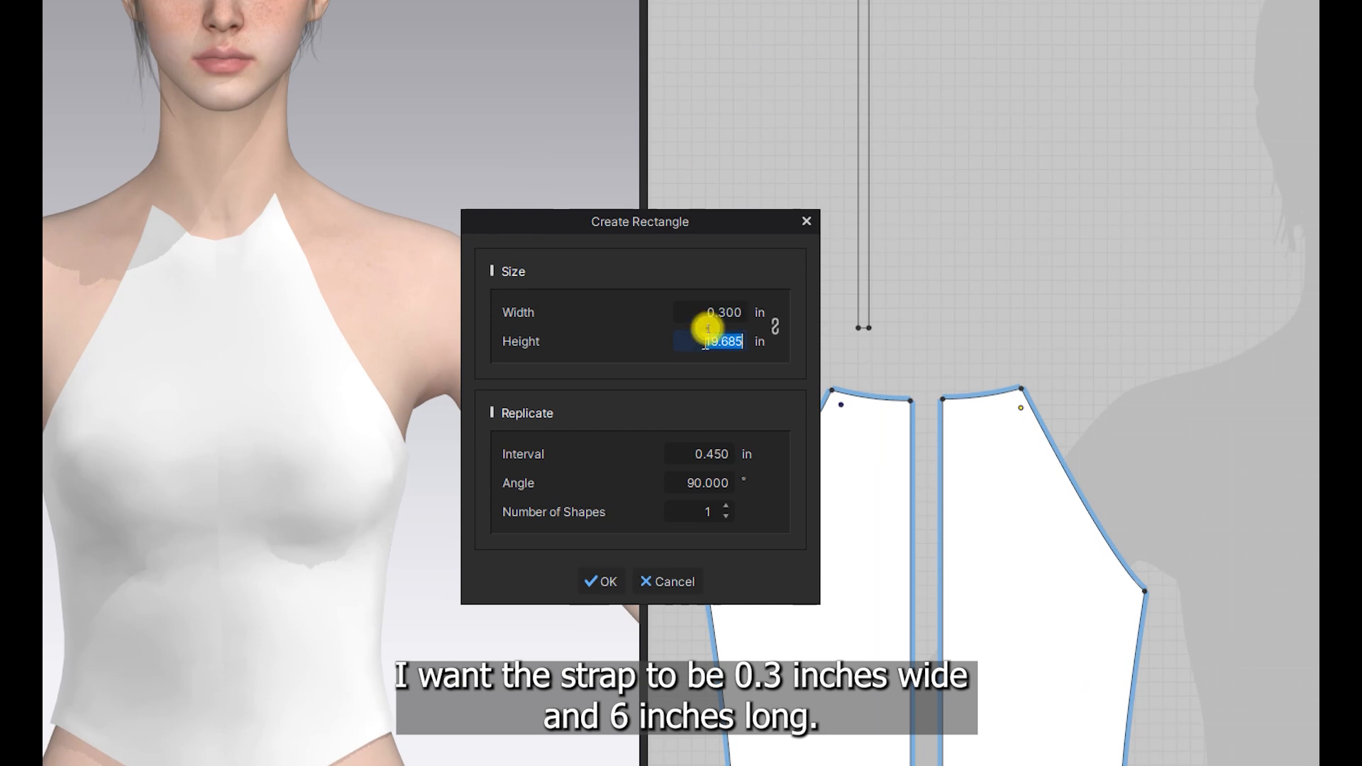
type("6")
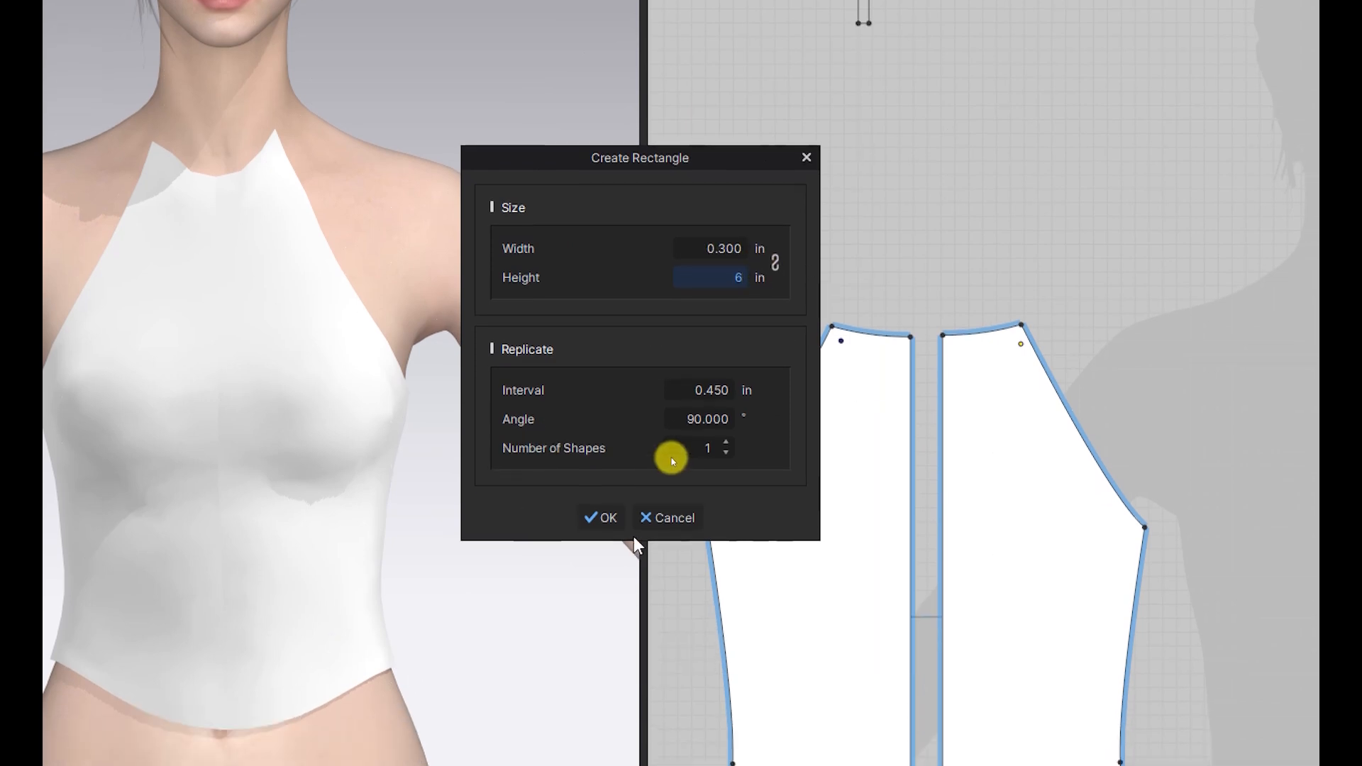
left_click(607, 519)
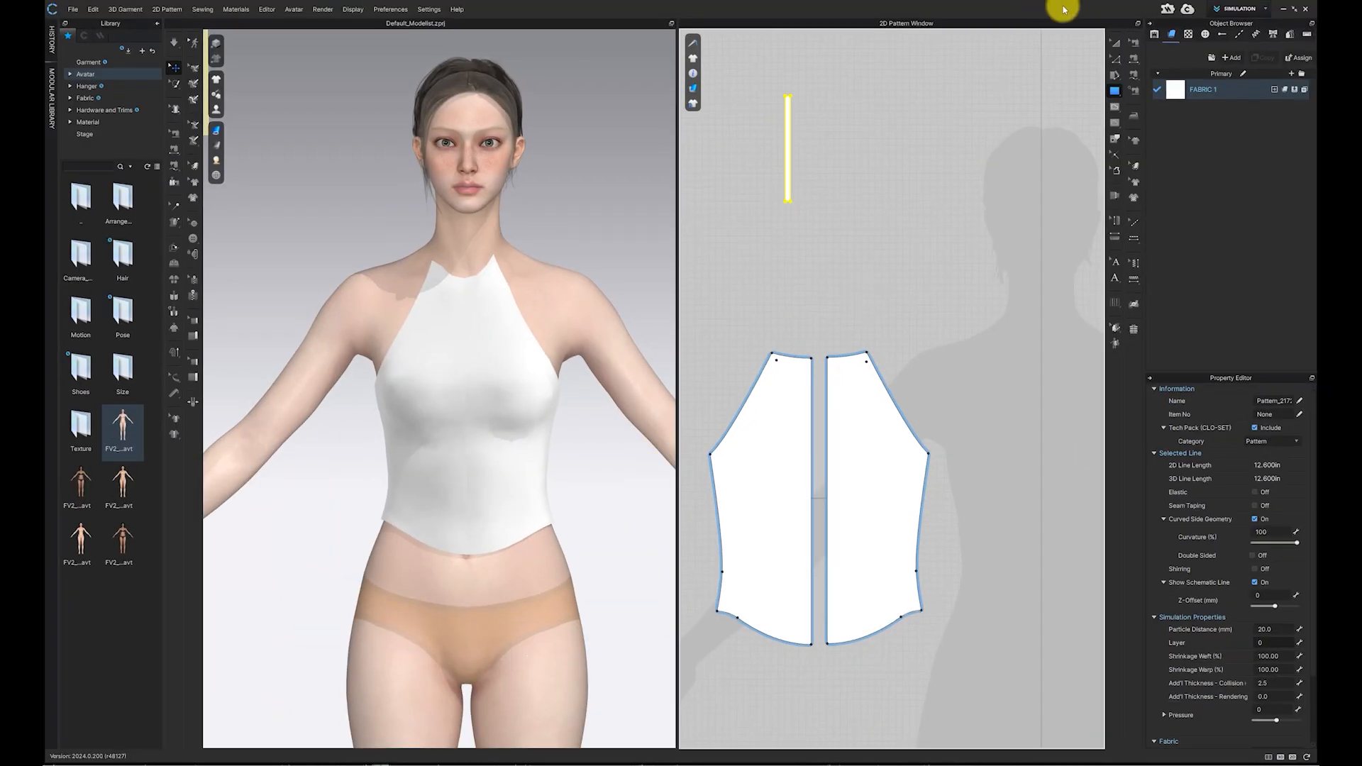
Step: Move the strap pattern to the neck area of the 2D avatar silhouette
left_click(1116, 42)
left_click(990, 197)
left_click_drag(787, 132, 975, 270)
middle_click_drag(980, 267, 797, 293)
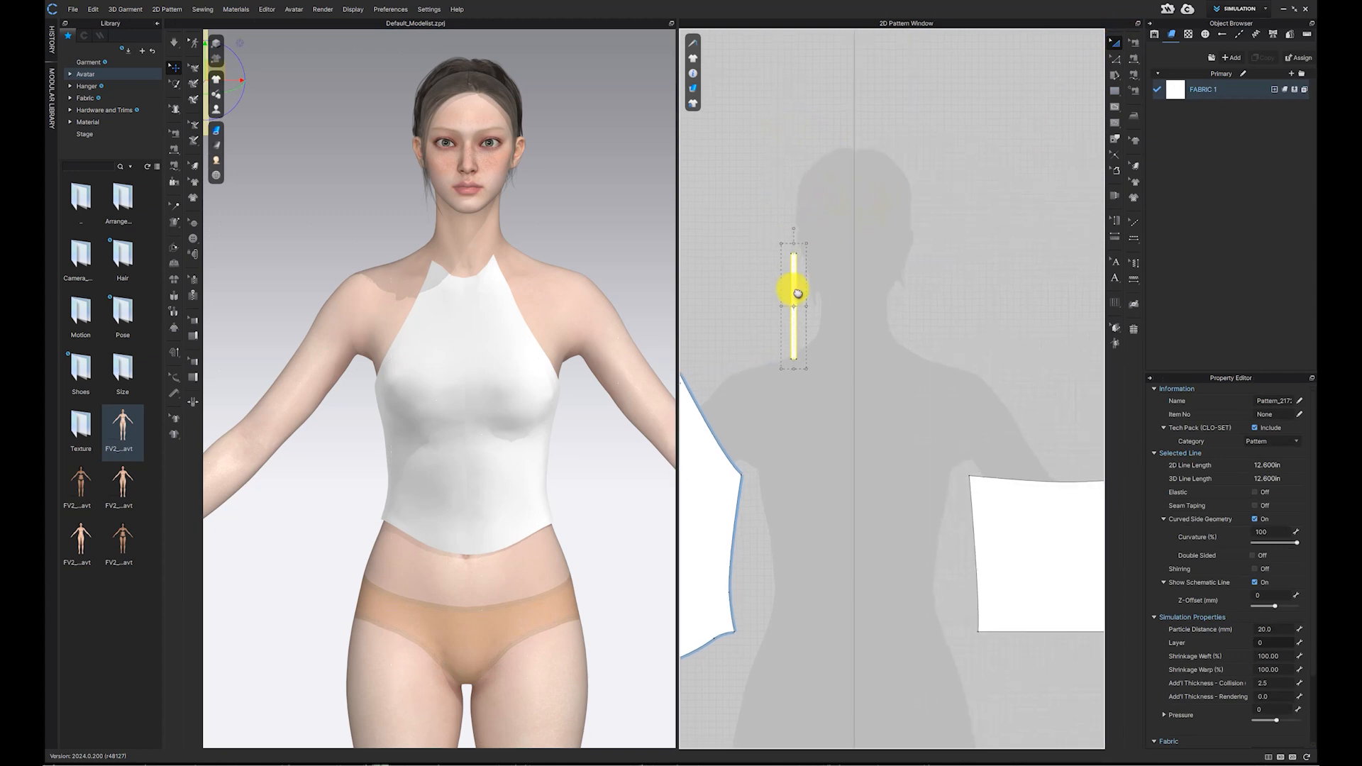
Step: Show arrangement points and place the strap on an arrangement point at the side of the avatar's neck
mouse_move(215, 110)
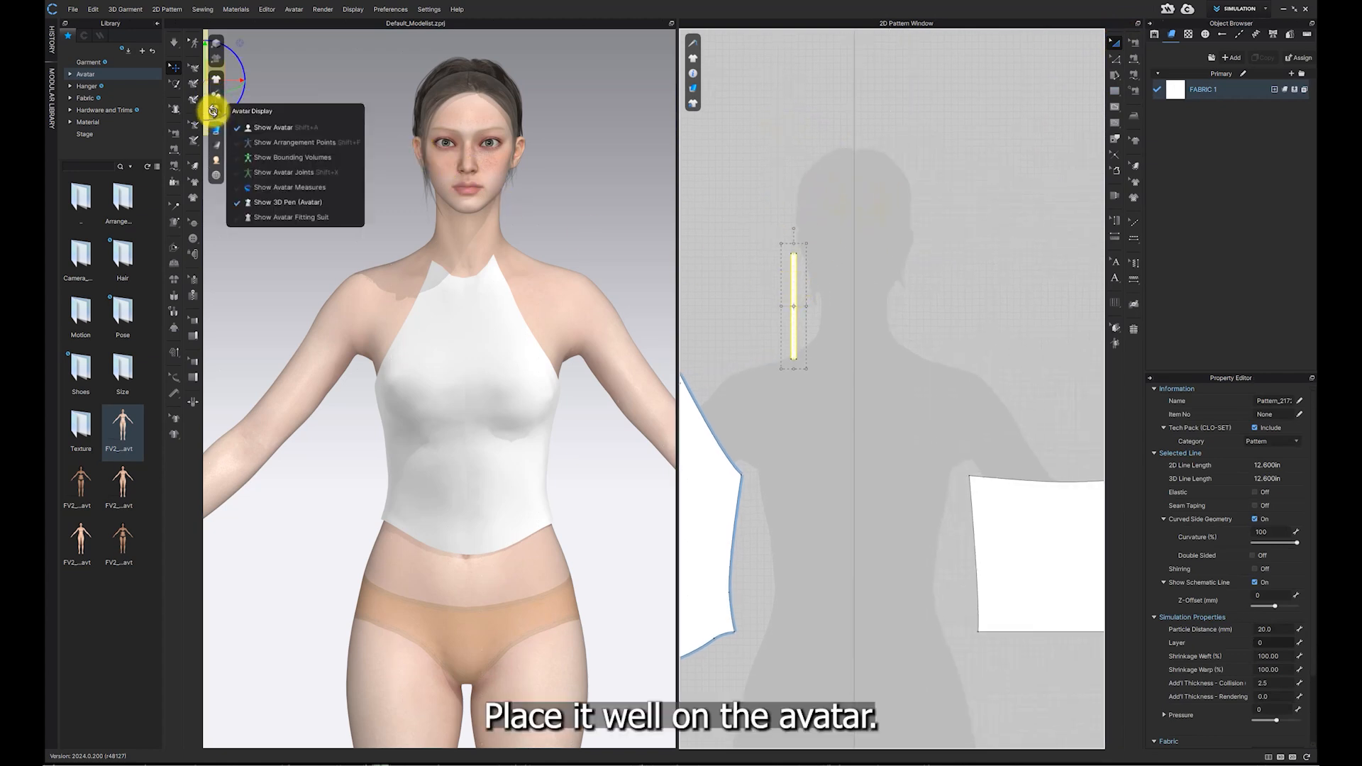
left_click(302, 144)
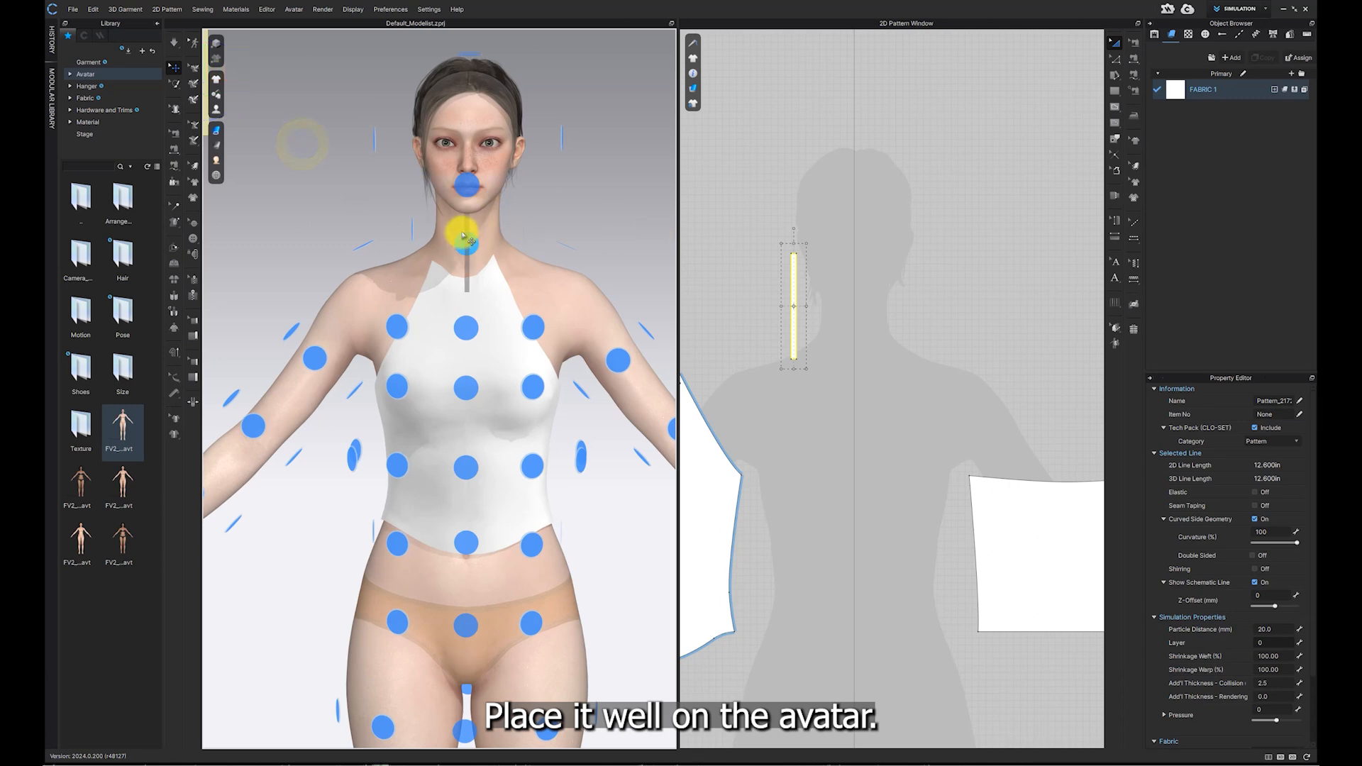
left_click(371, 244)
right_click_drag(417, 237, 493, 237)
right_click_drag(426, 273, 337, 277)
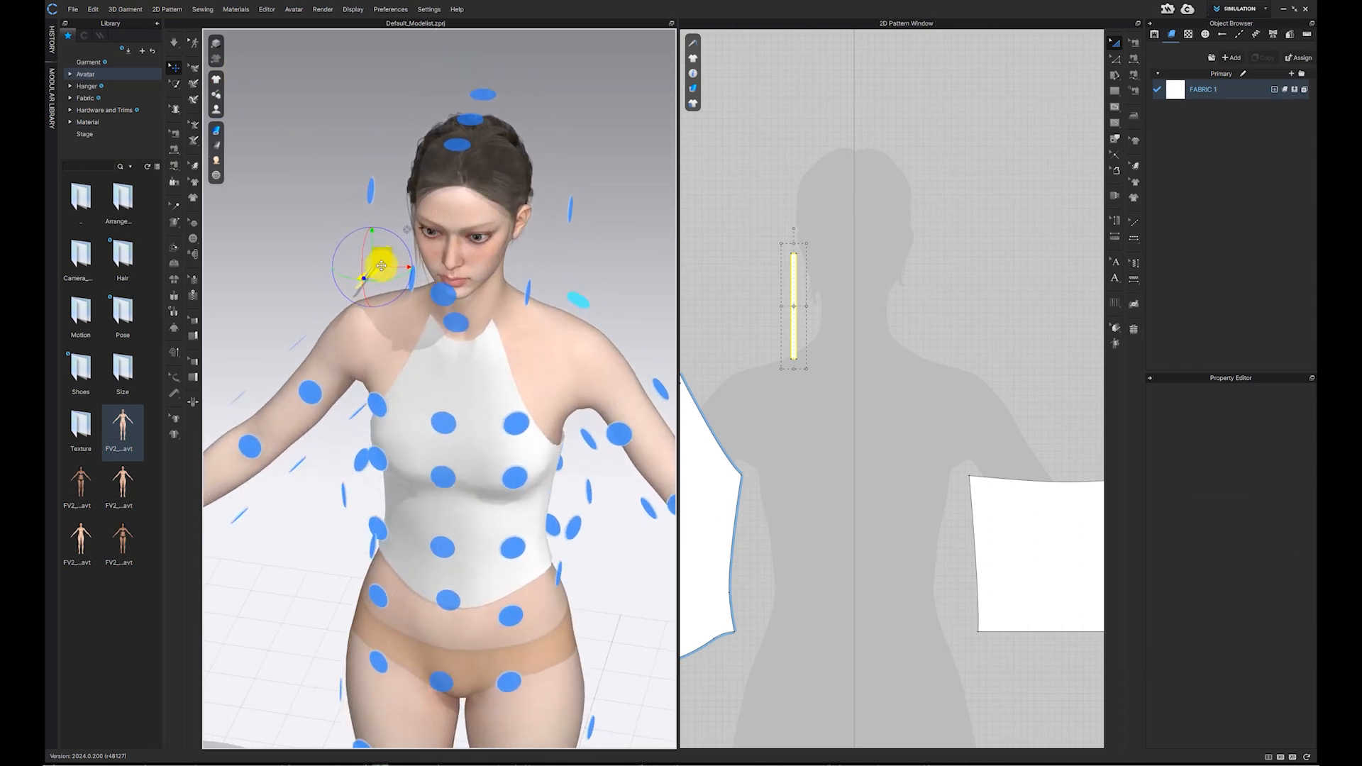
left_click(485, 299)
mouse_move(527, 277)
right_mouse_down()
mouse_move(592, 276)
mouse_move(517, 274)
mouse_move(545, 275)
right_mouse_up()
Step: Create a symmetric copy of the neck strap with sewing and place it on the right side of the neck
left_click(796, 307)
right_click(797, 306)
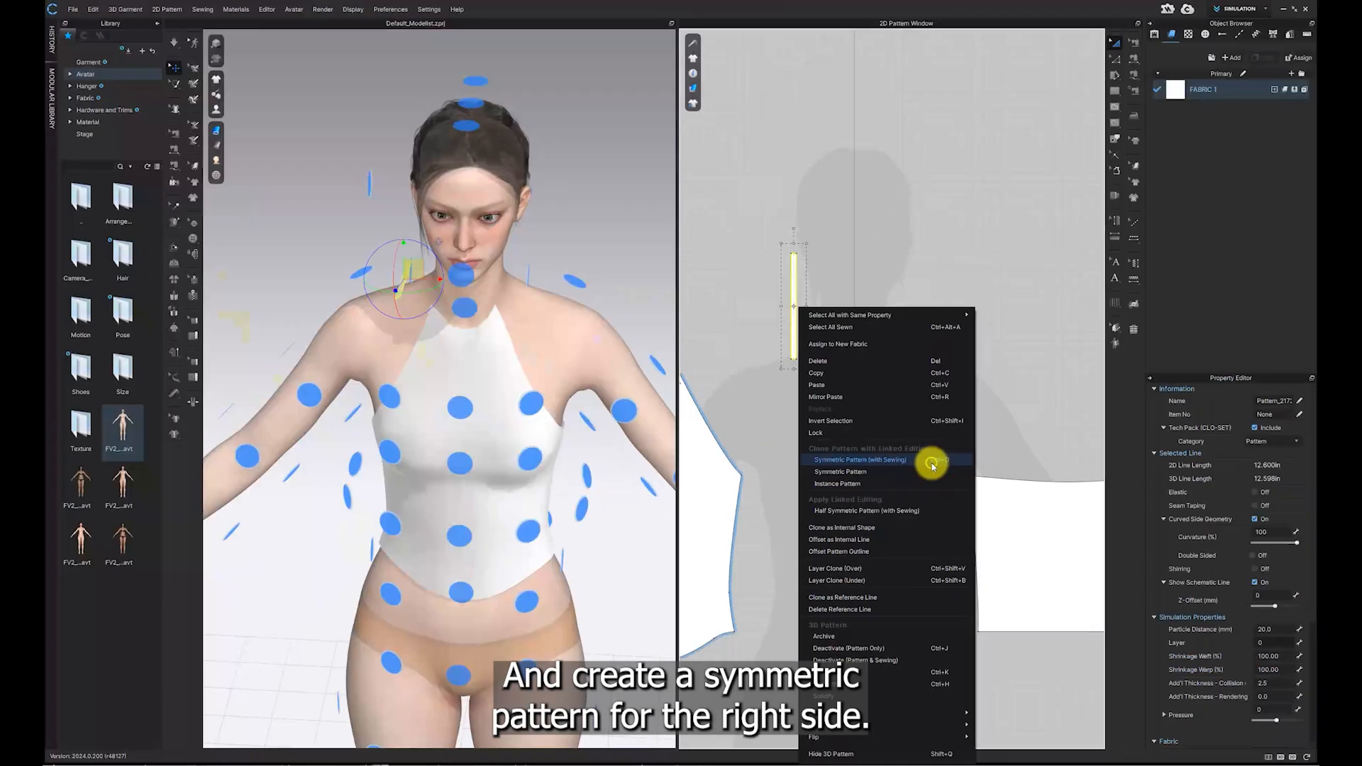
left_click(934, 465)
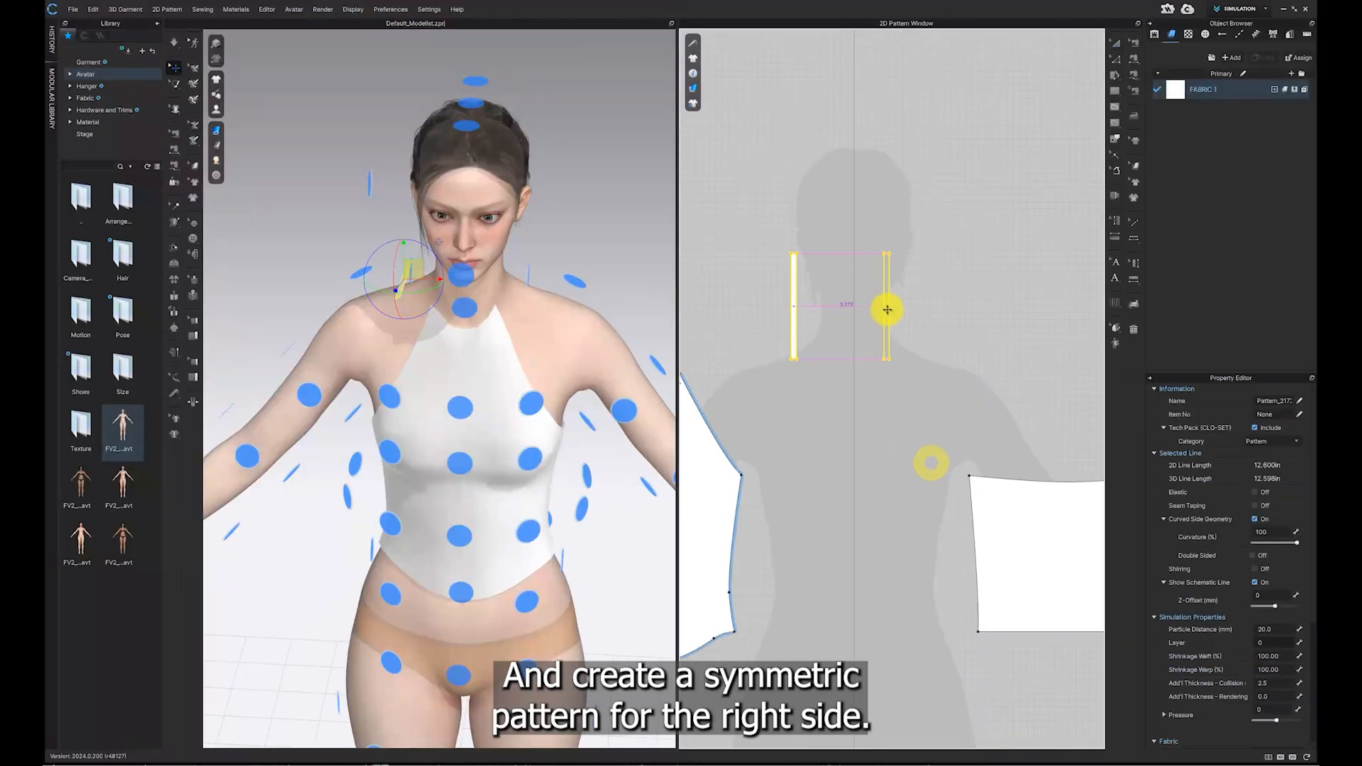
left_click(905, 309)
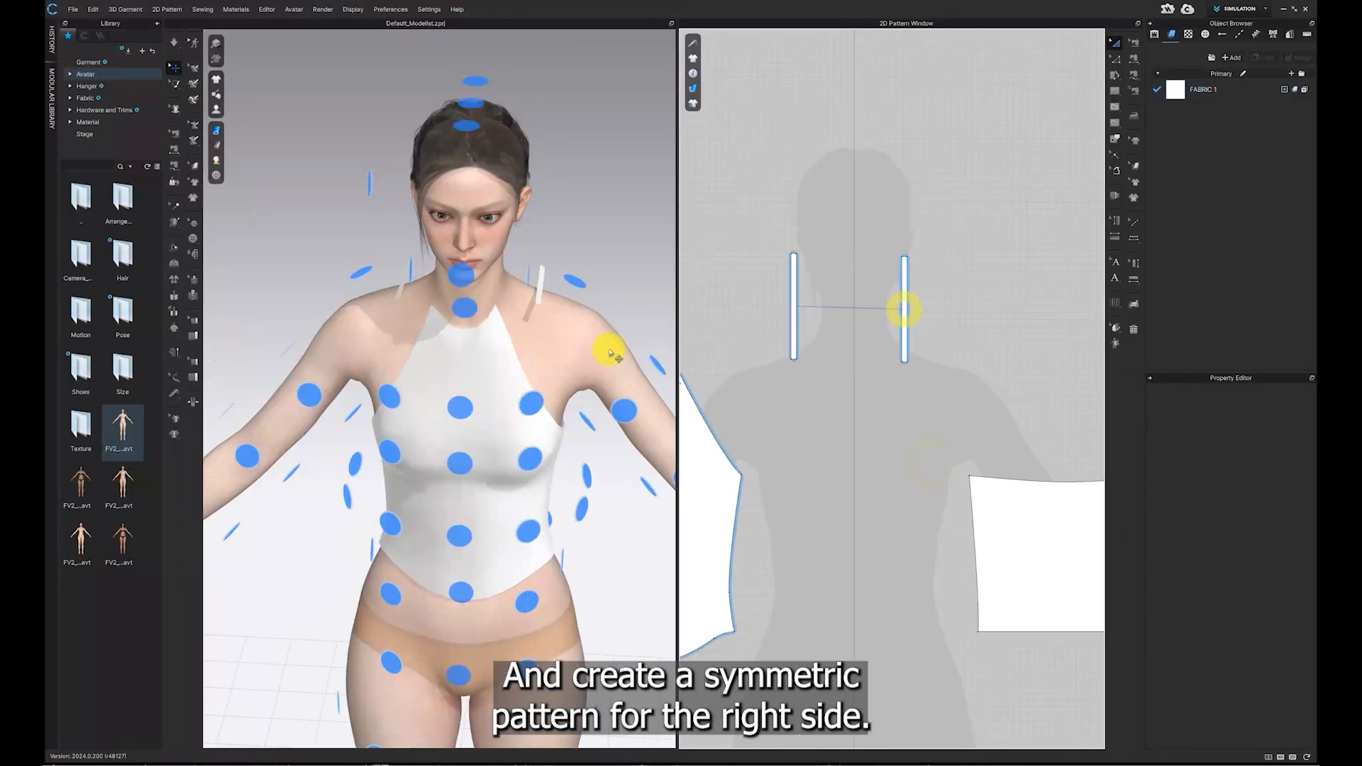
Step: Sew the bottom ends of both straps to the front neckline corners using Free Sewing
left_click(539, 297)
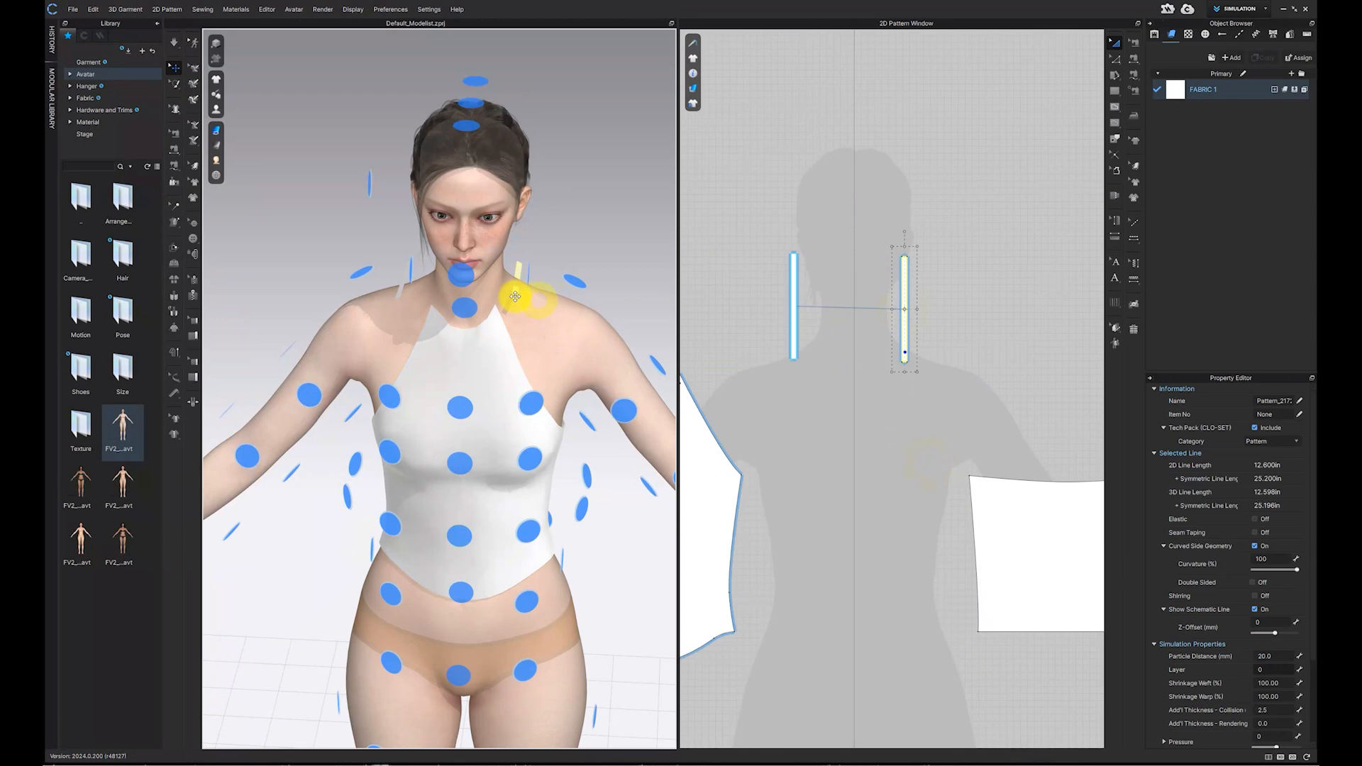
left_click(1135, 75)
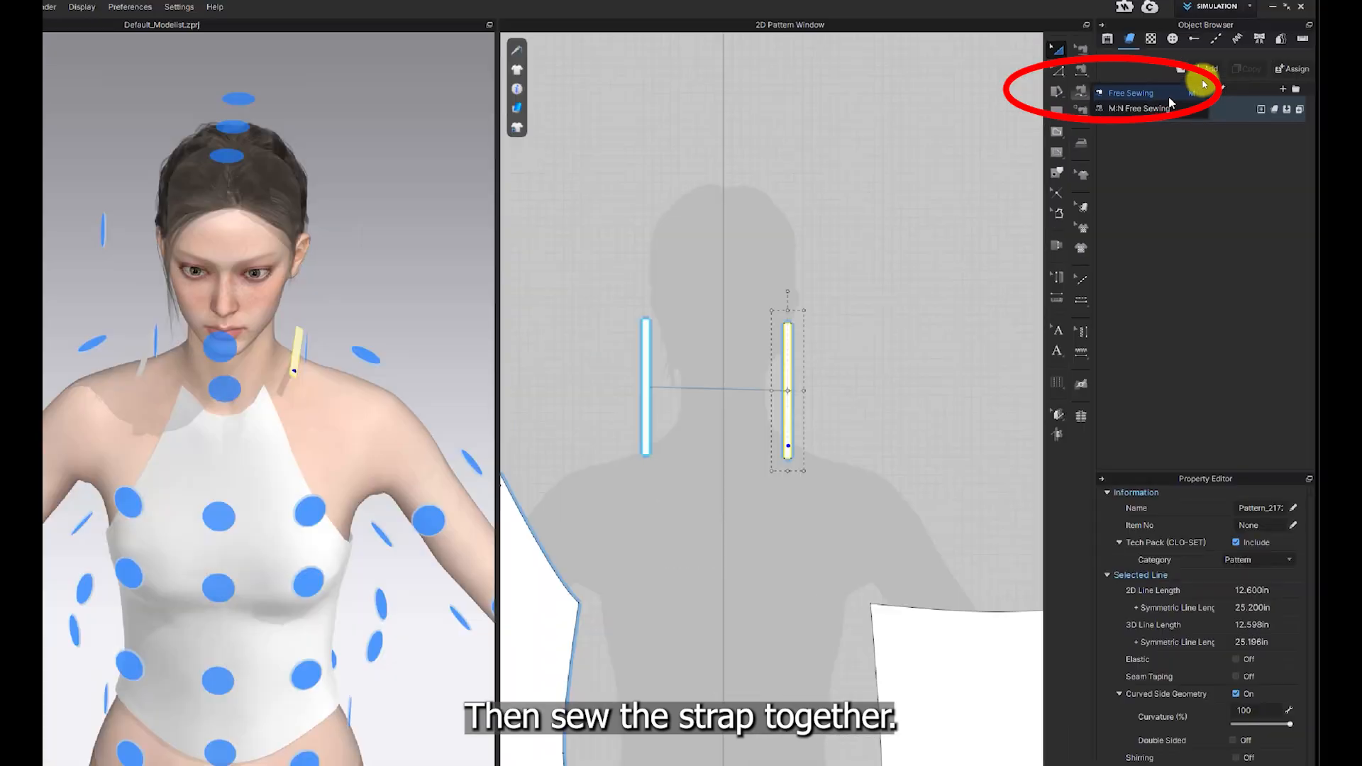
left_click(1203, 85)
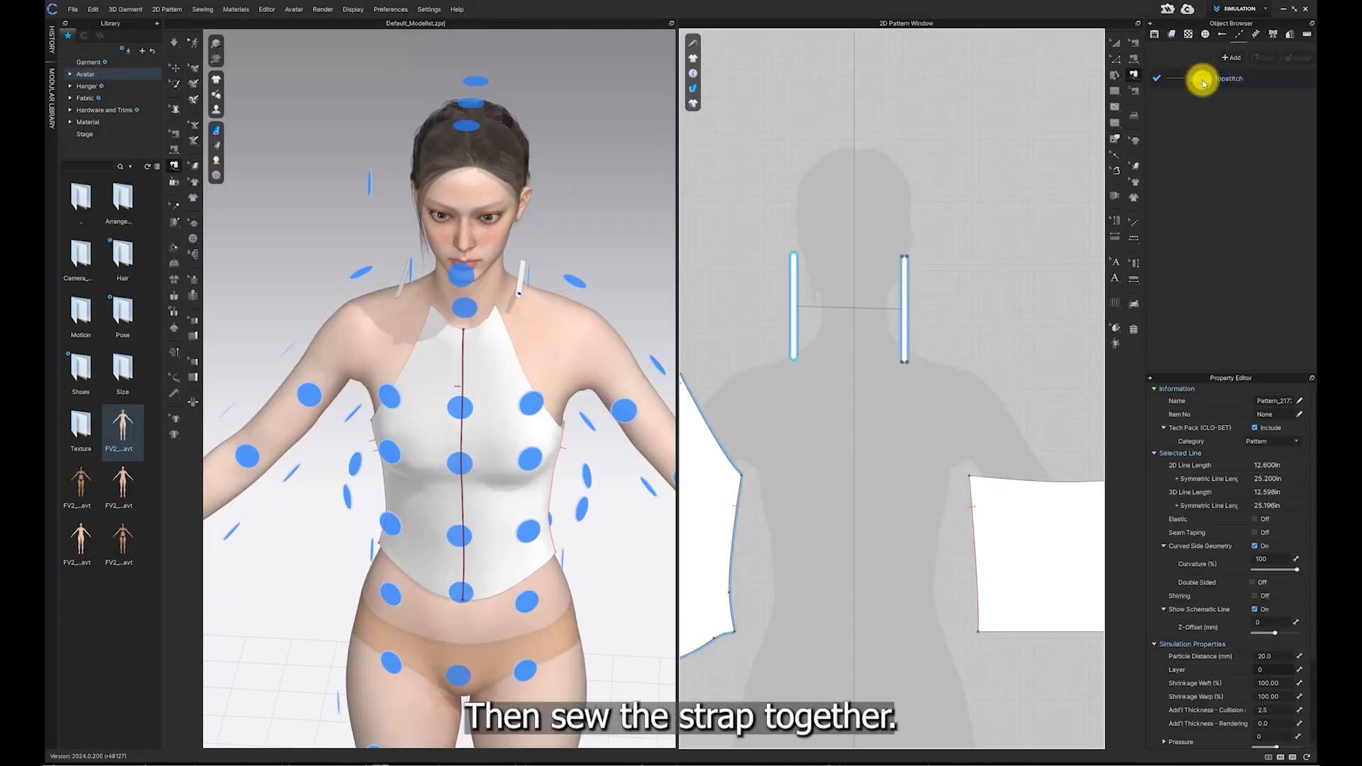
mouse_move(872, 286)
middle_mouse_down()
mouse_move(938, 289)
mouse_move(941, 310)
mouse_move(997, 305)
middle_mouse_up()
scroll(928, 292, "up", 5)
middle_click_drag(880, 302, 1043, 281)
middle_click_drag(805, 312, 970, 313)
scroll(857, 331, "up", 1)
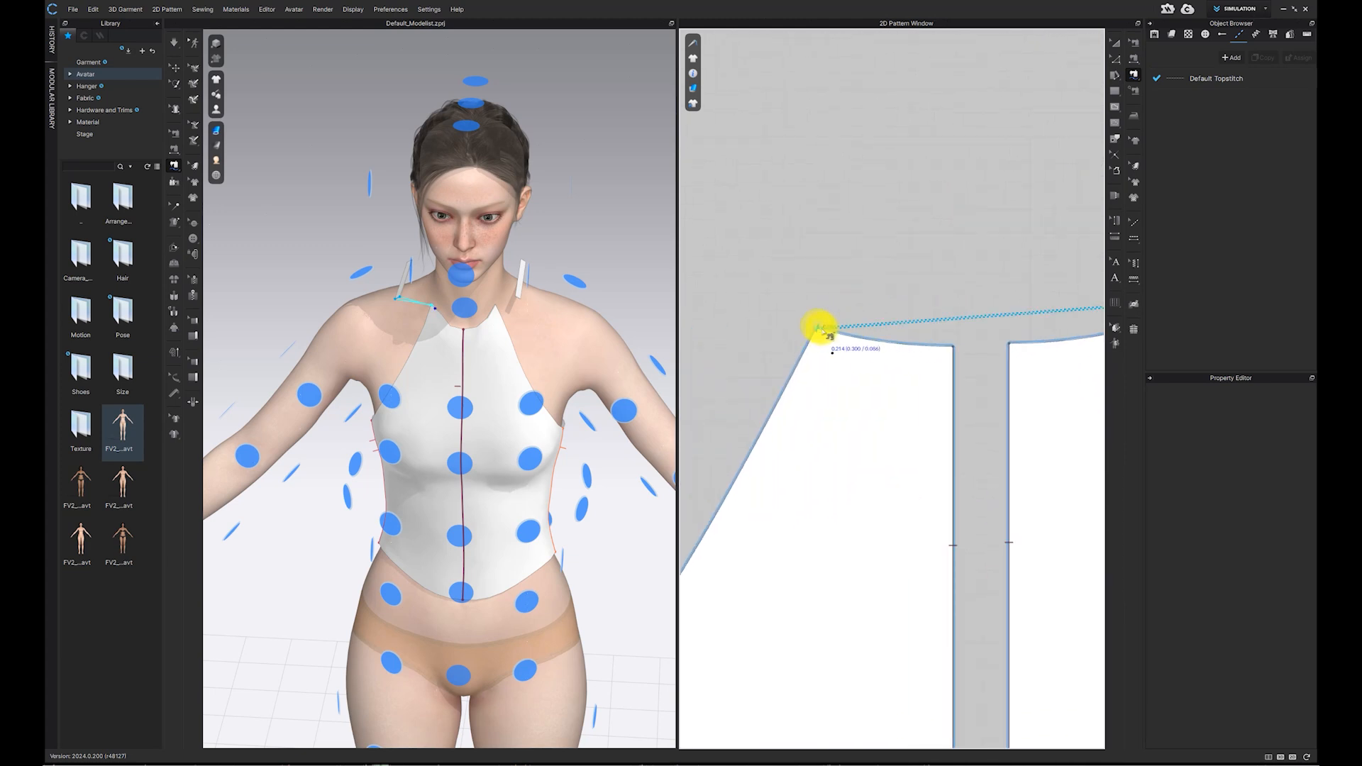
left_click(835, 334)
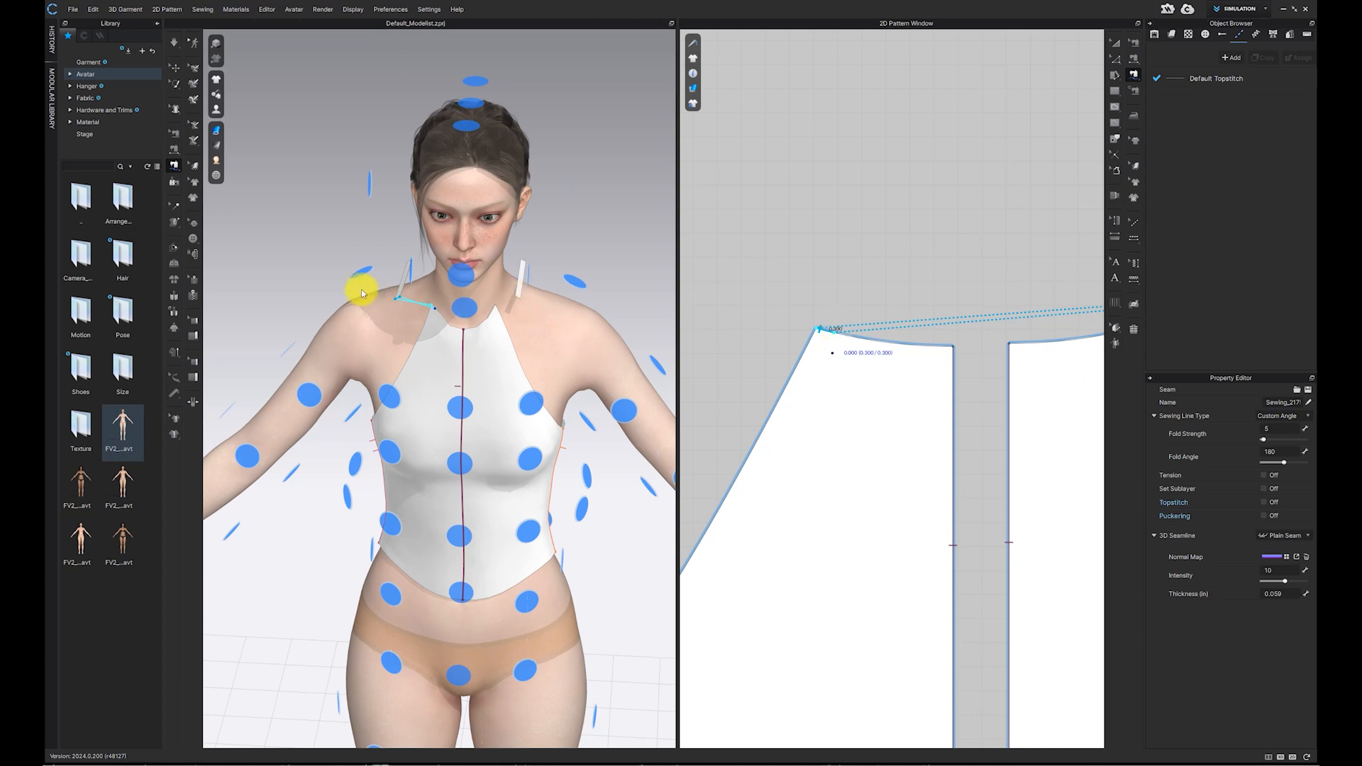
Step: Select the left strap in the 3D view and move it upward beside the neck
scroll(449, 305, "up", 4)
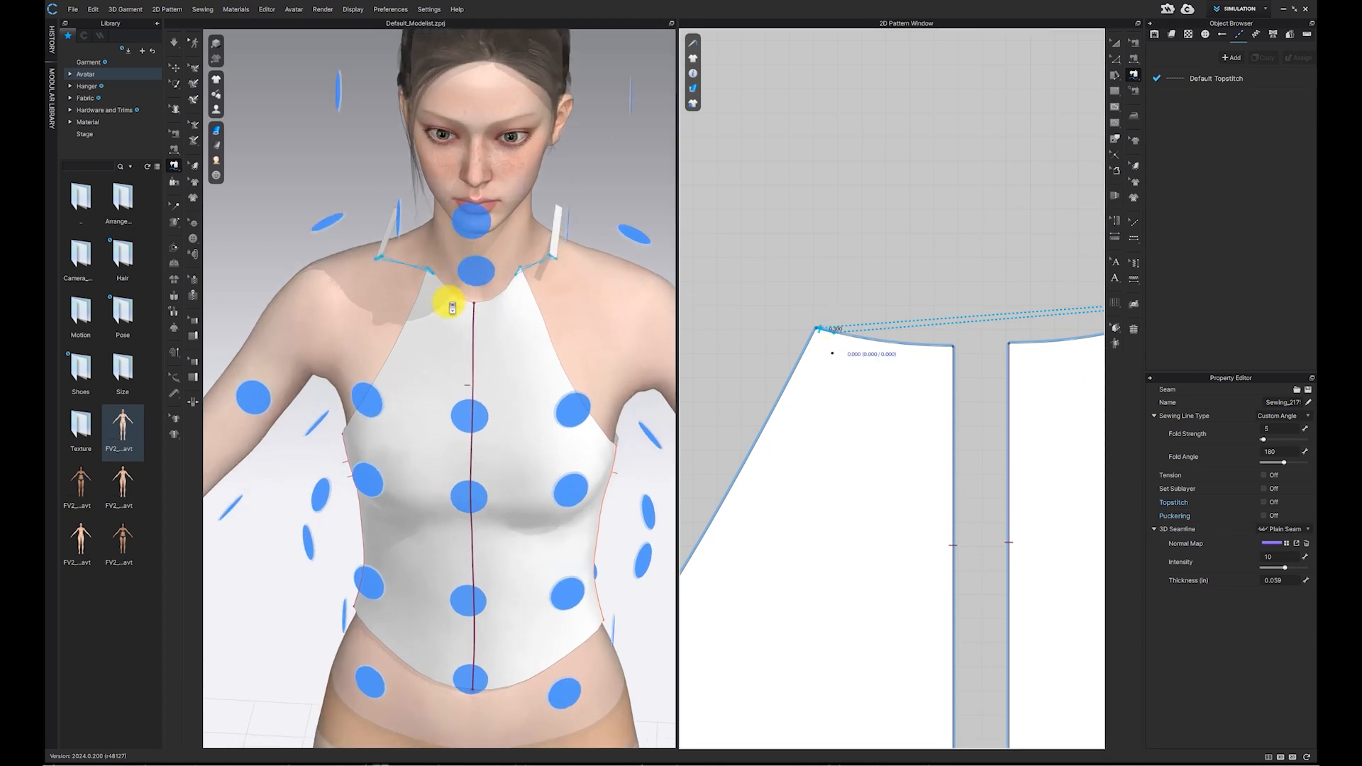
left_click(173, 70)
left_click(382, 202)
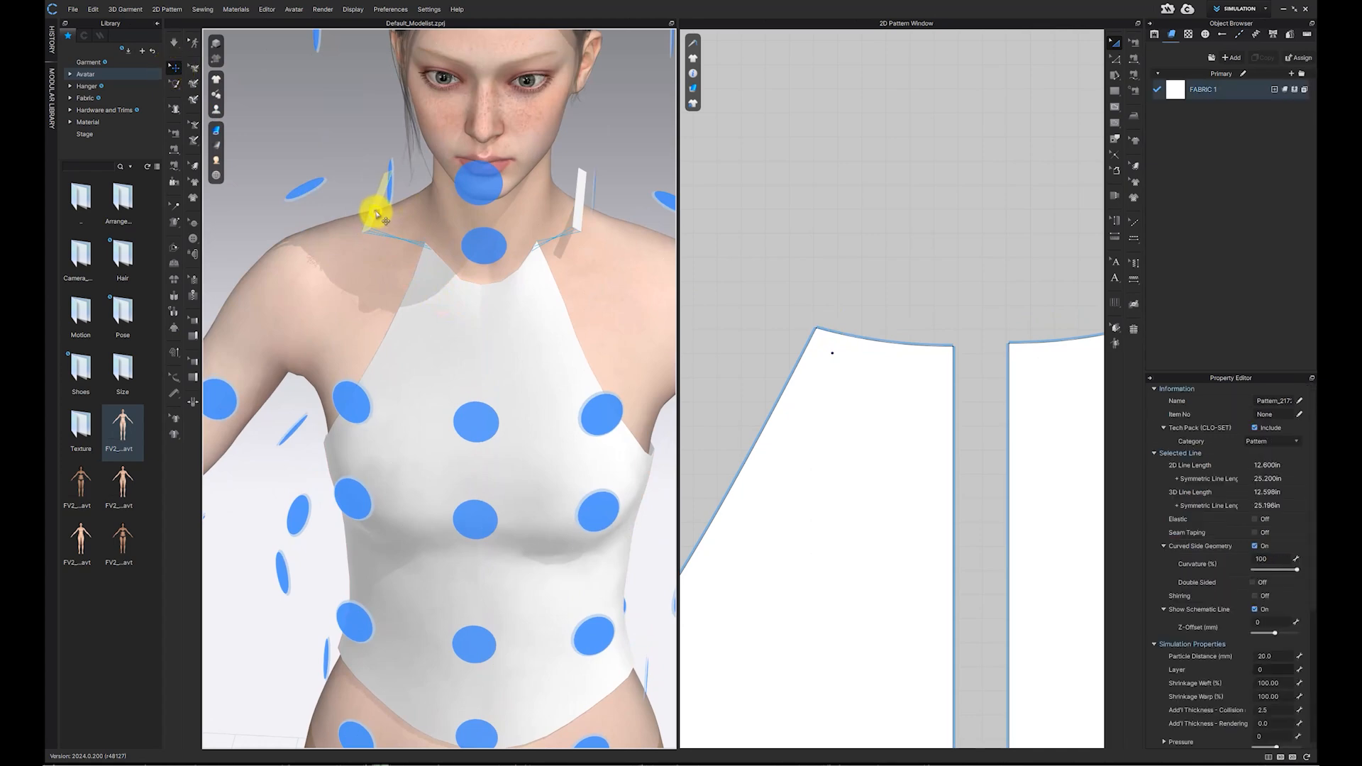
left_click_drag(579, 218, 563, 177)
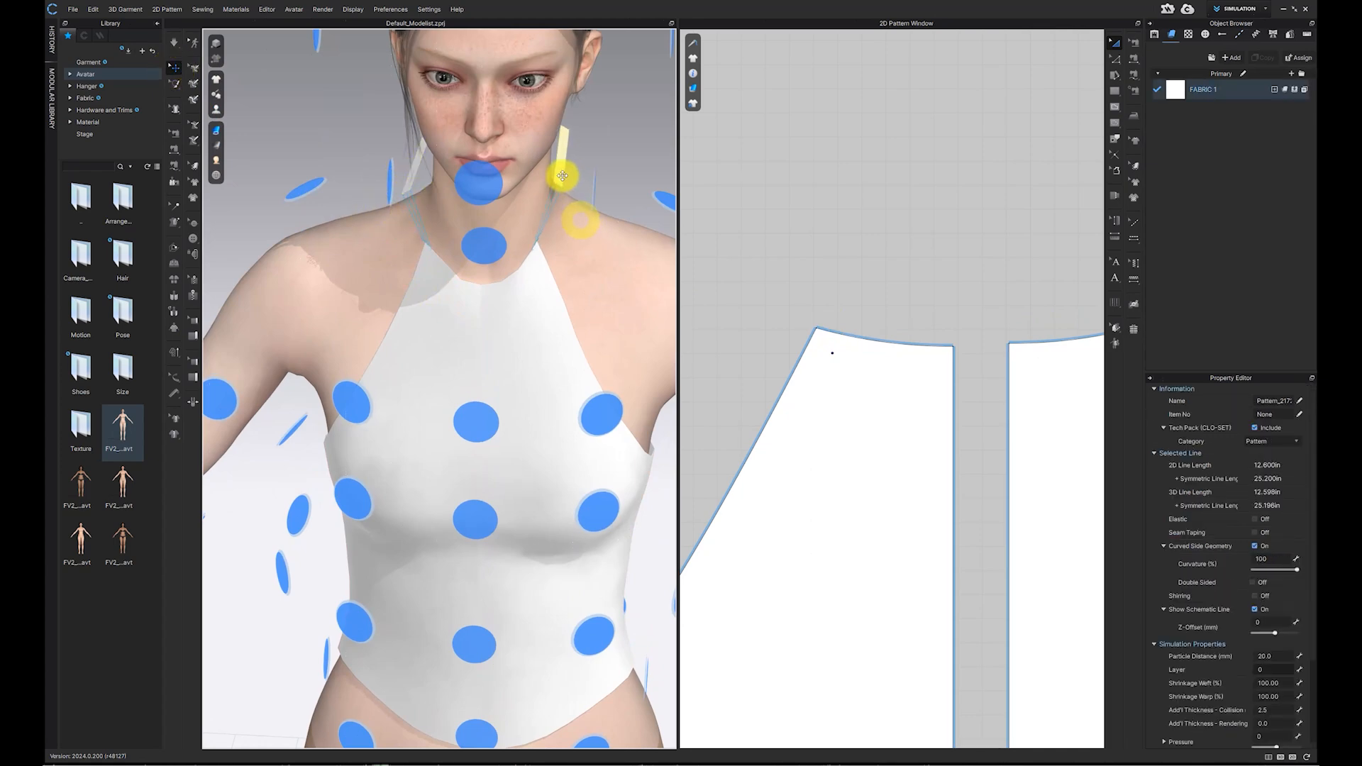
Step: Sew the top ends of the two straps together behind the neck in 3D, then run the simulation
right_click_drag(535, 253, 762, 245)
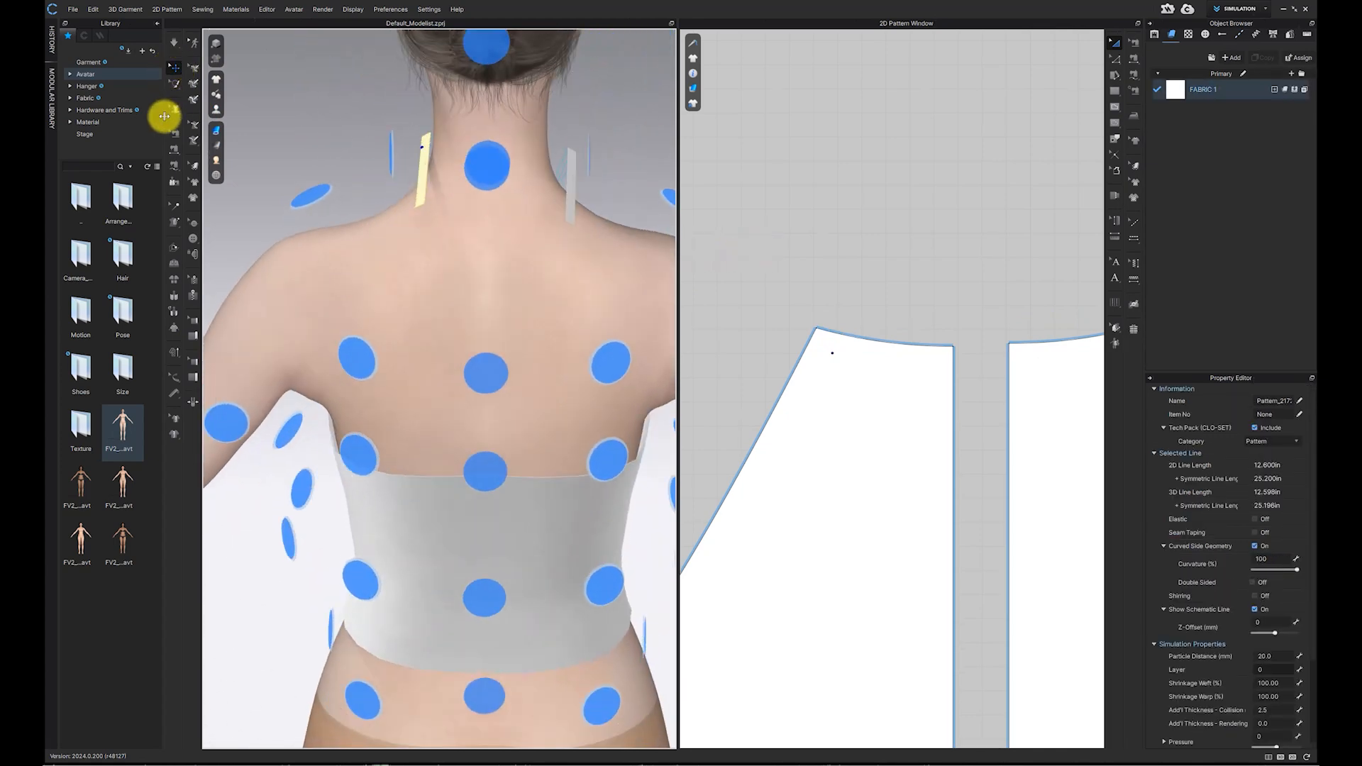
left_click(174, 148)
left_click(571, 229)
right_click_drag(570, 221, 414, 237)
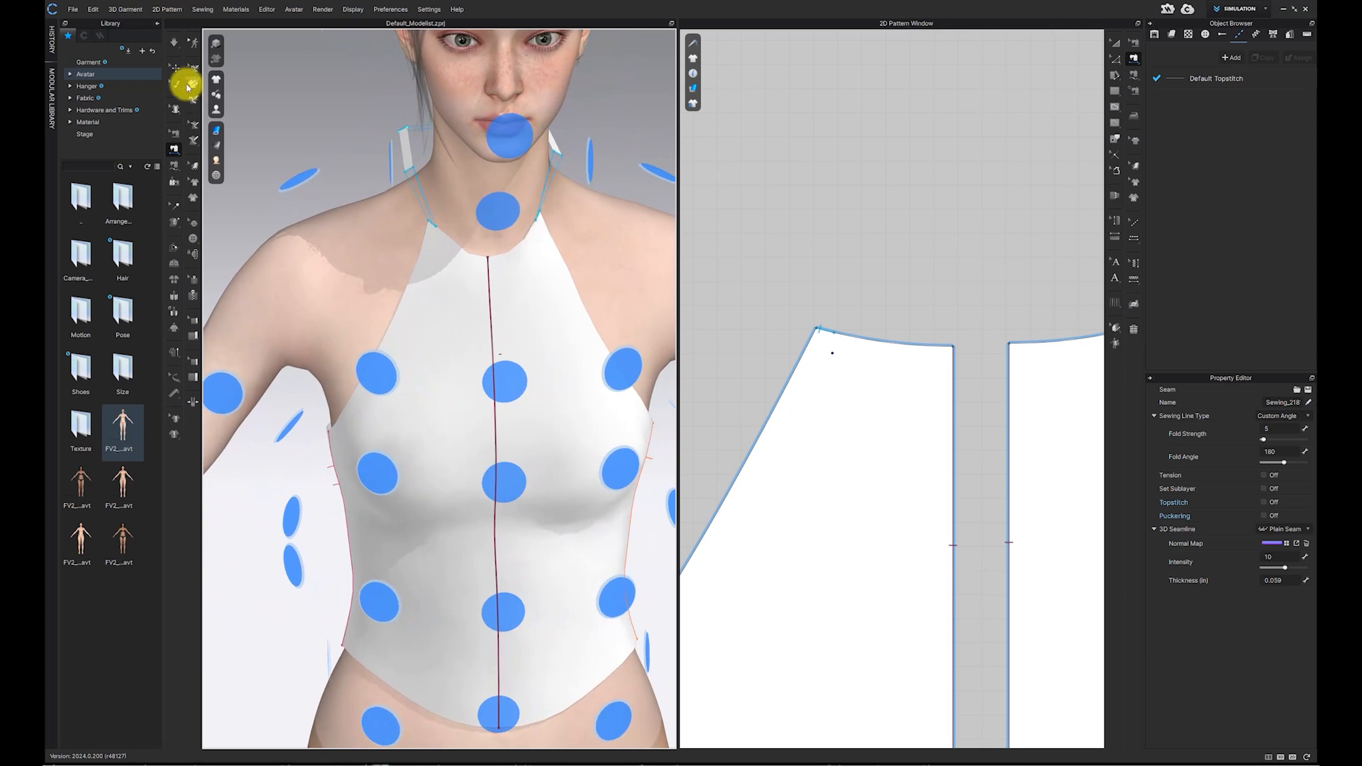
left_click(173, 44)
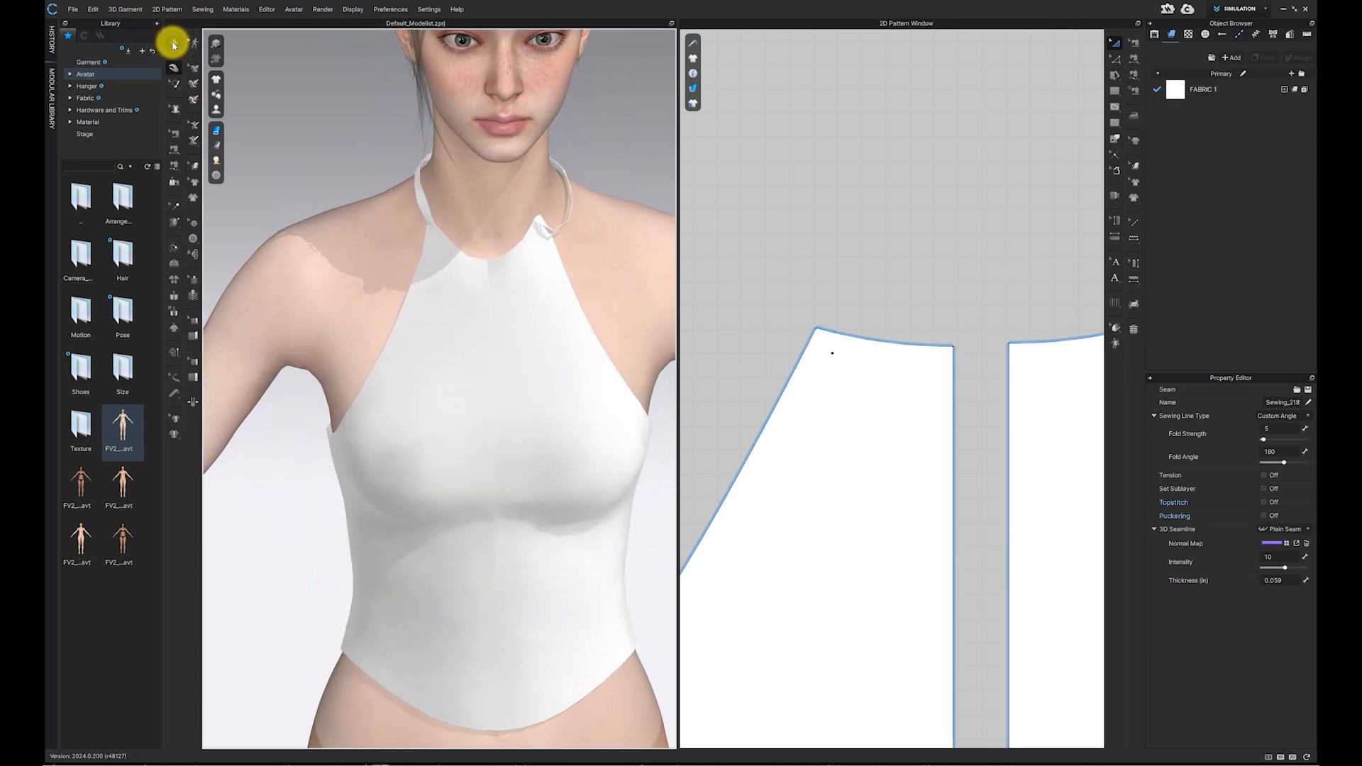
Step: Delete the tack holding the strap at the neck
left_click(176, 209)
left_click(177, 210)
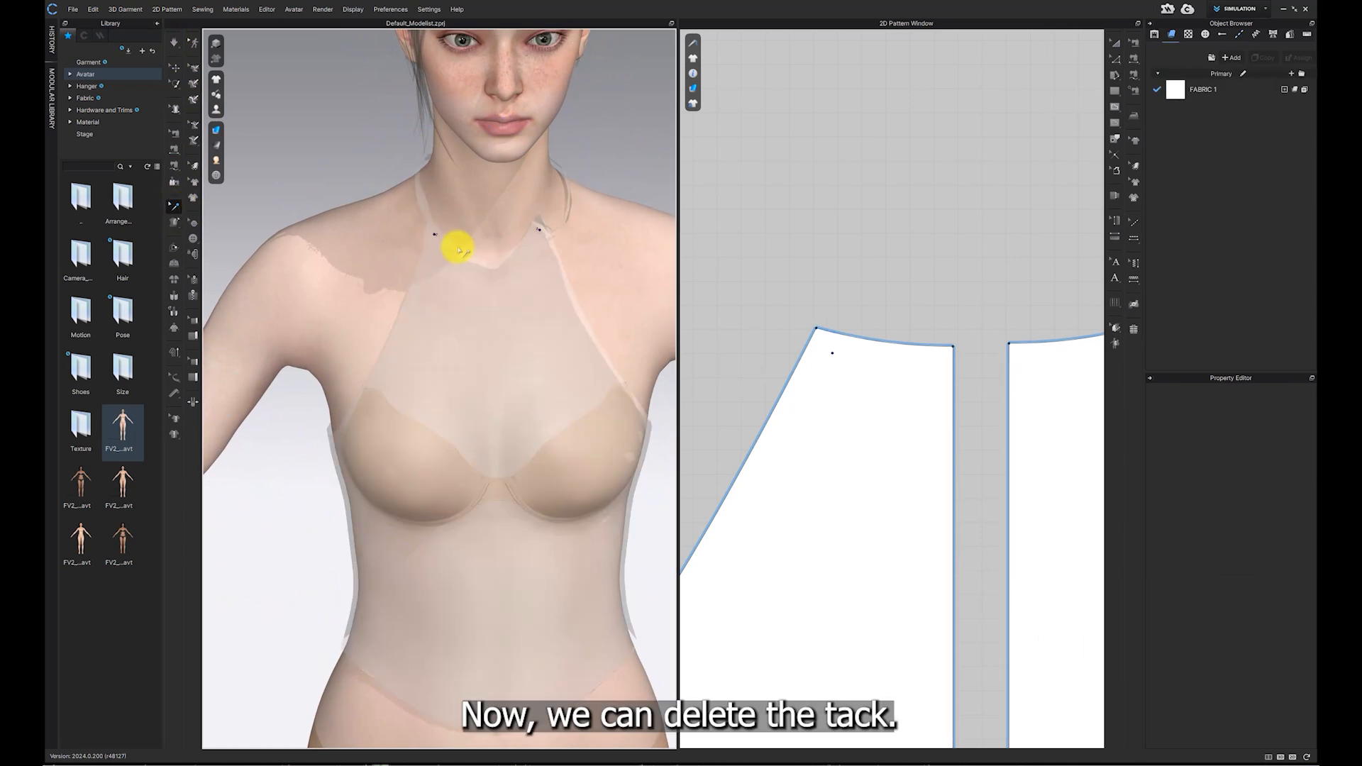
left_click(433, 235)
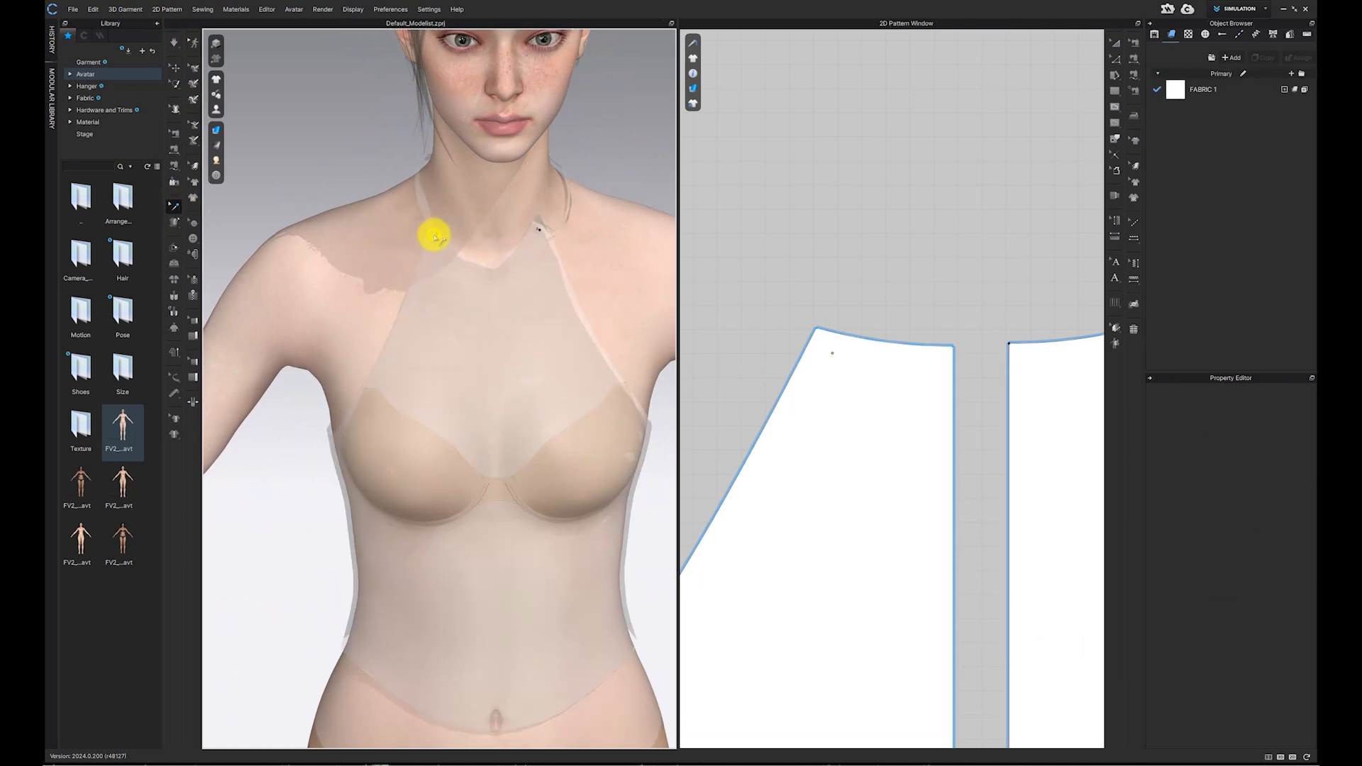
key("Delete")
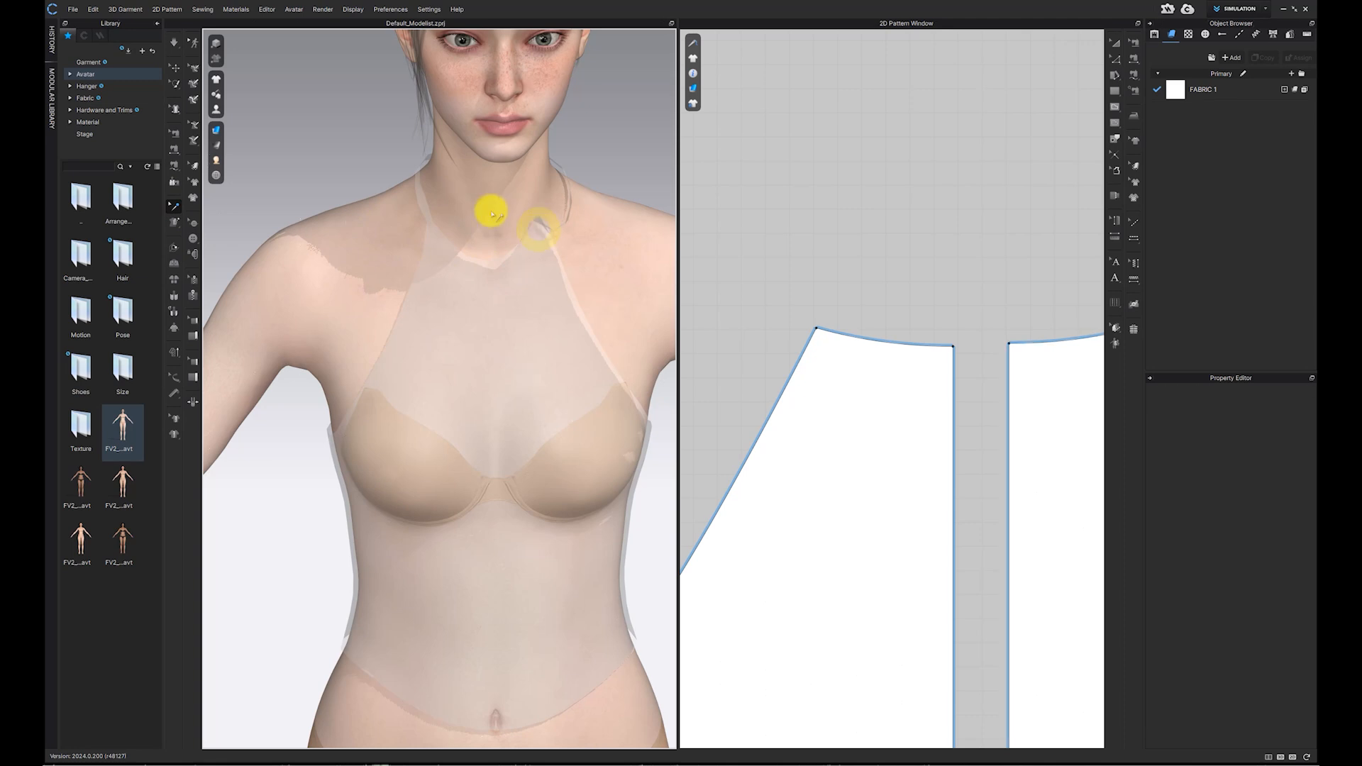
Step: Run the simulation to drape the straps around the neck, then stop it
left_click(173, 45)
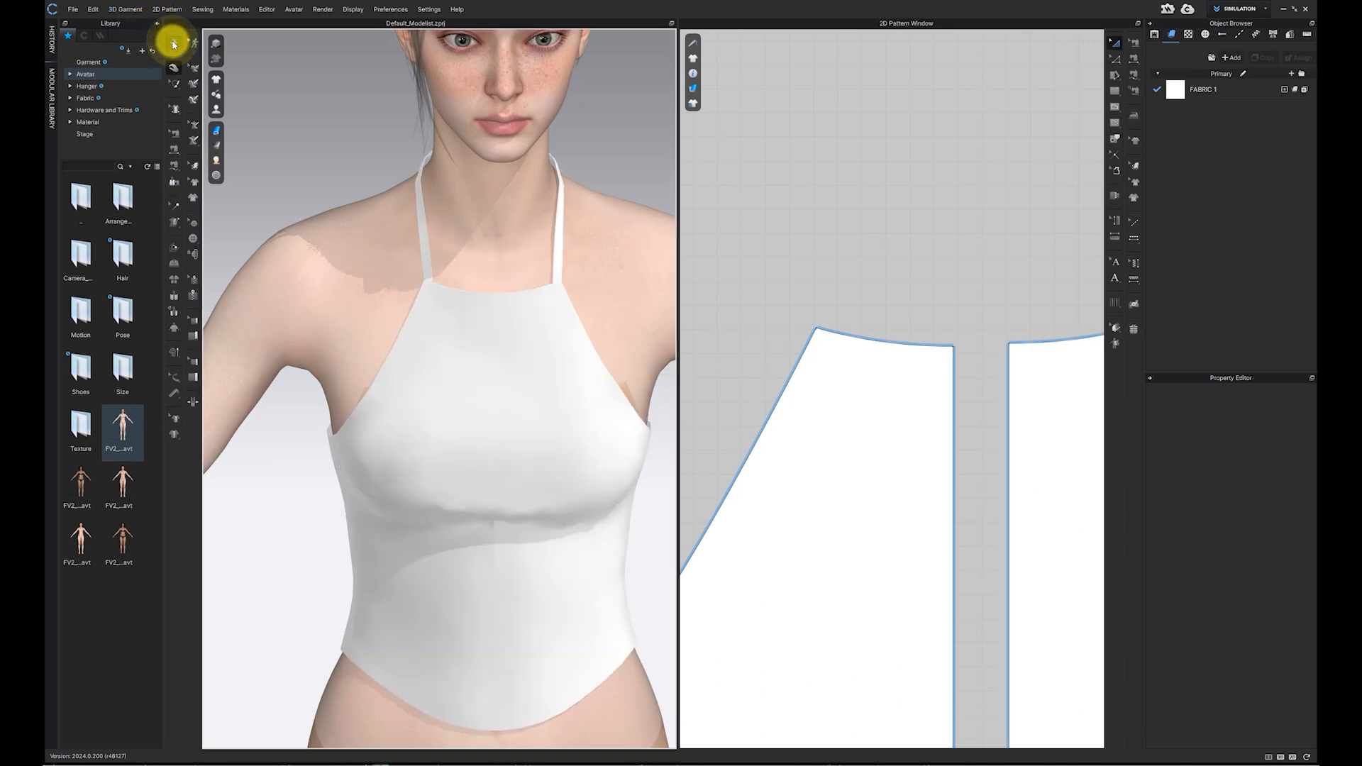
scroll(404, 310, "down", 5)
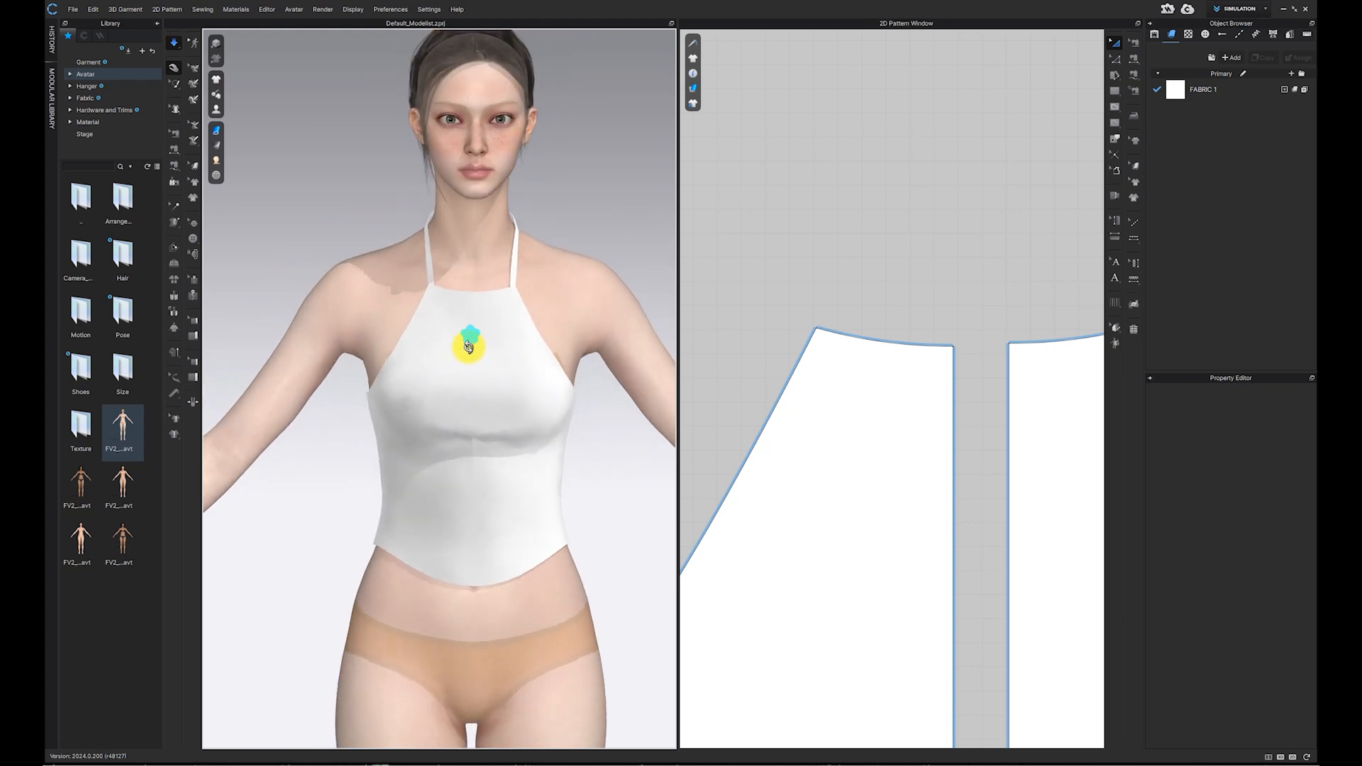
key("w")
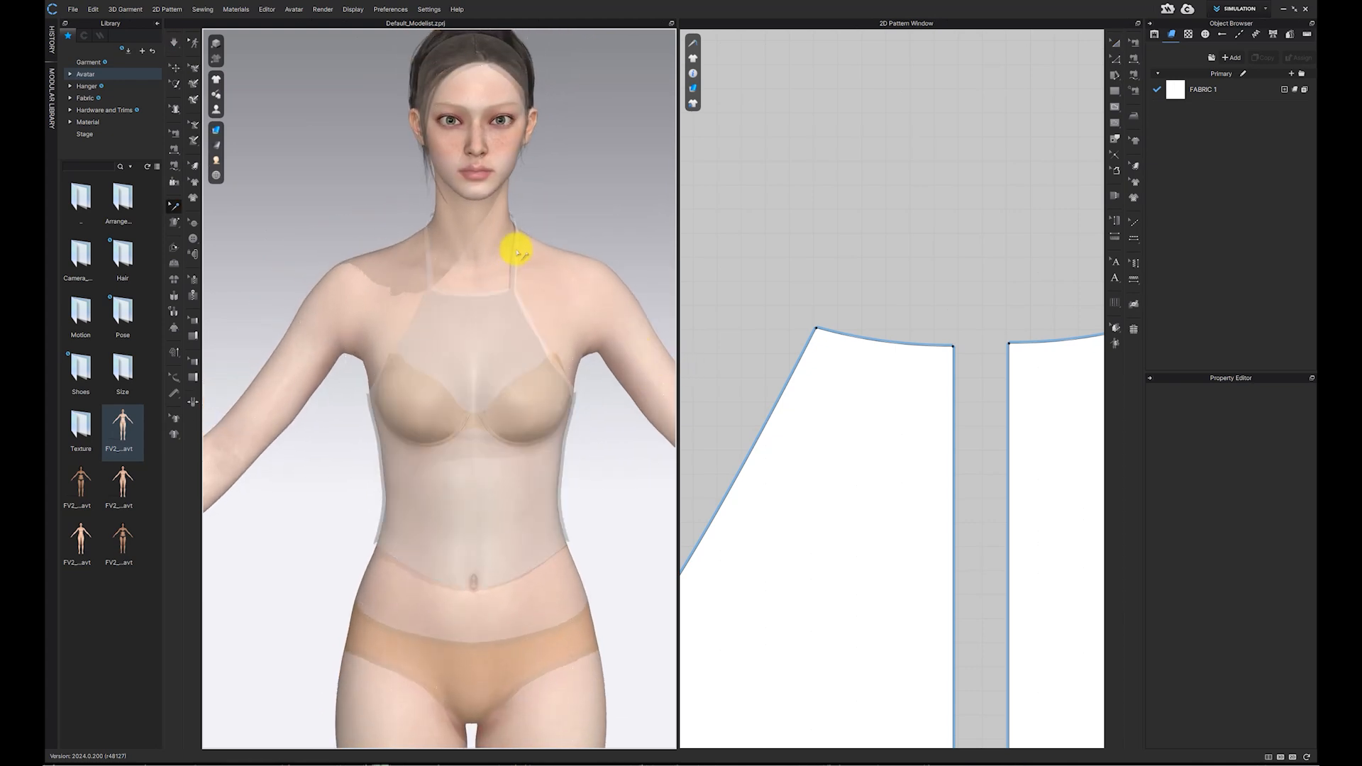
scroll(514, 283, "down", 2)
middle_click_drag(514, 284, 503, 197)
left_click(175, 65)
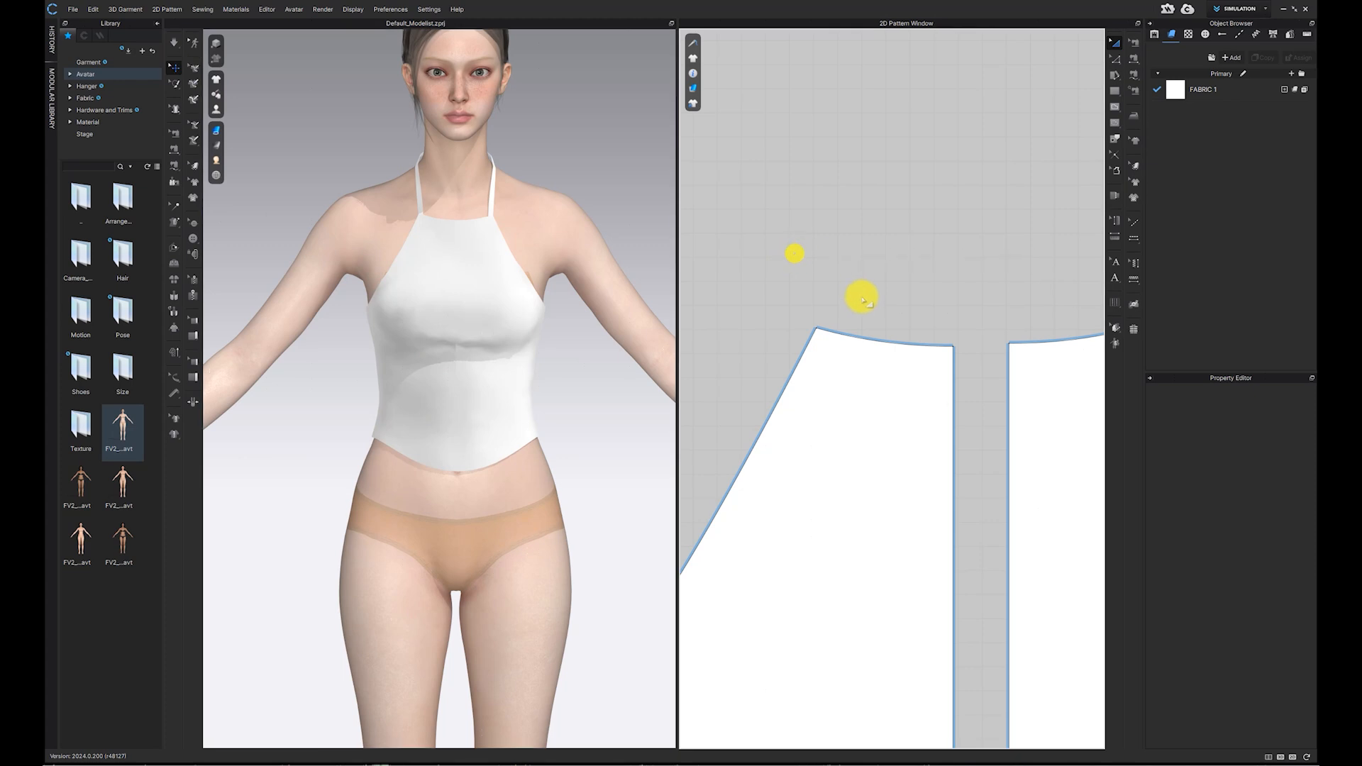
Step: Convert the front pattern's side-seam point and lower hem corner point to curve points
scroll(845, 269, "down", 4)
scroll(851, 228, "down", 2)
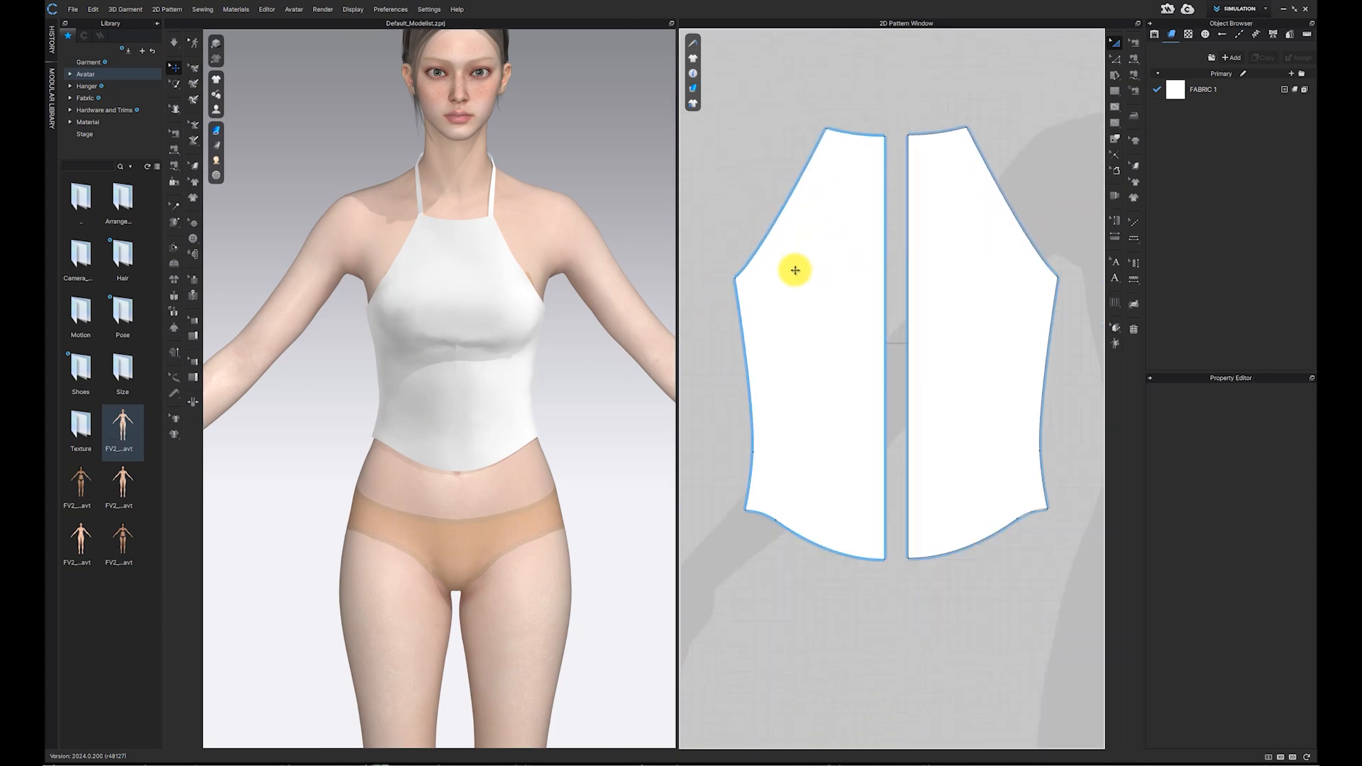
middle_click_drag(796, 270, 812, 240)
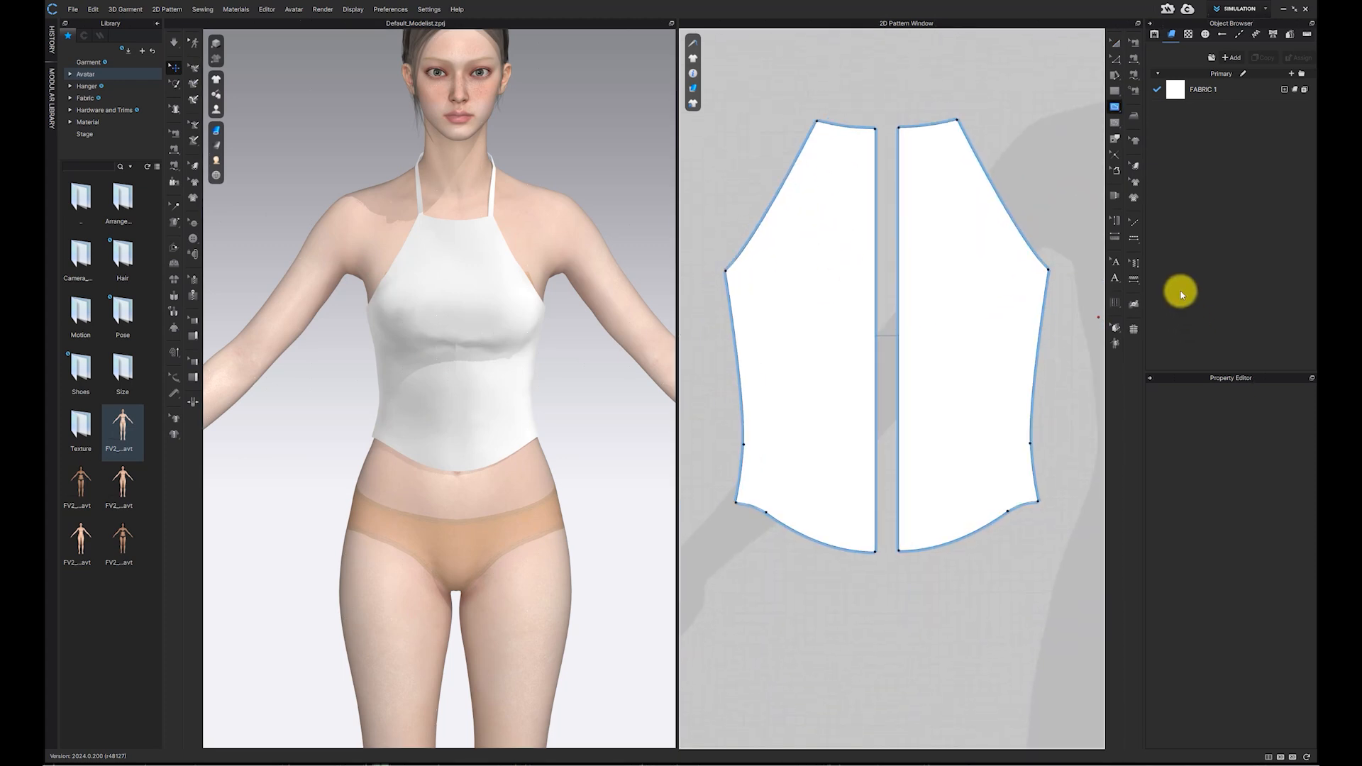
left_click(1117, 62)
left_click(1133, 63)
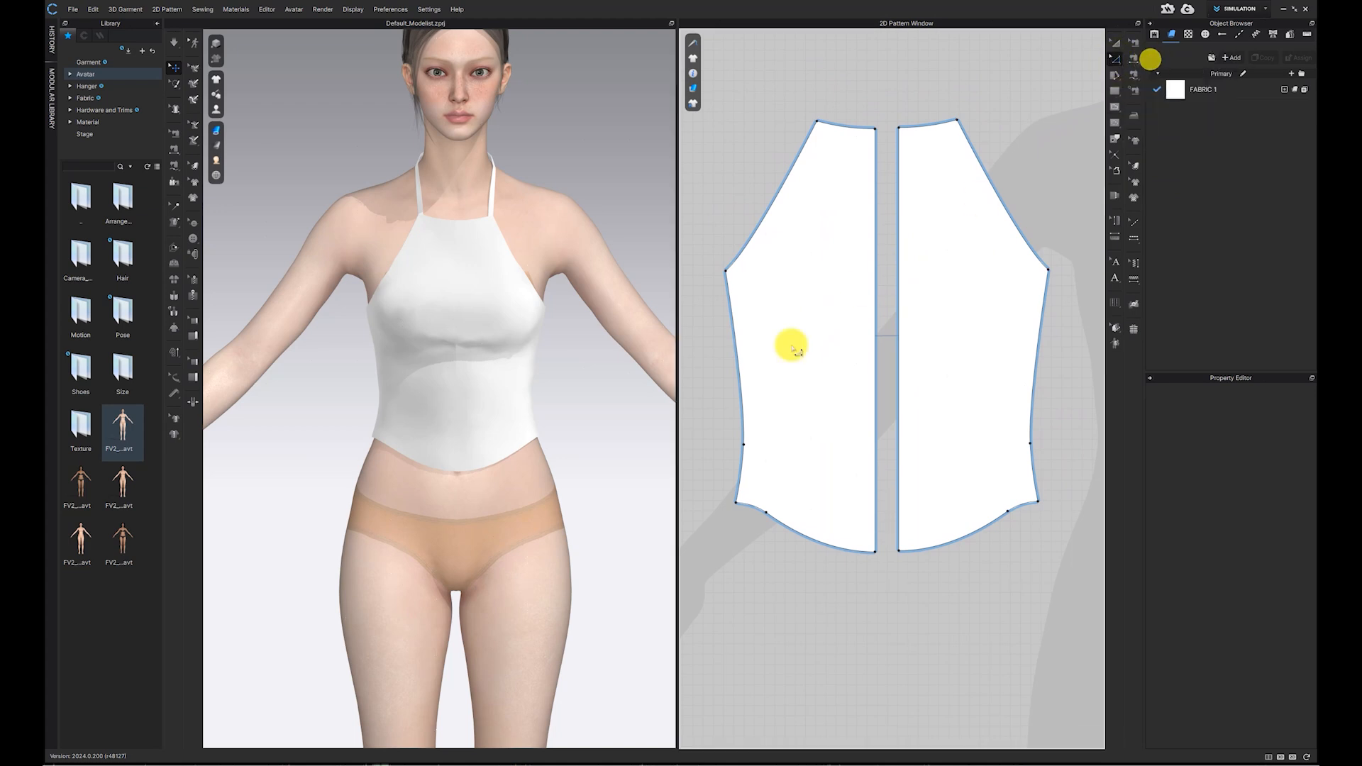
left_click(744, 447)
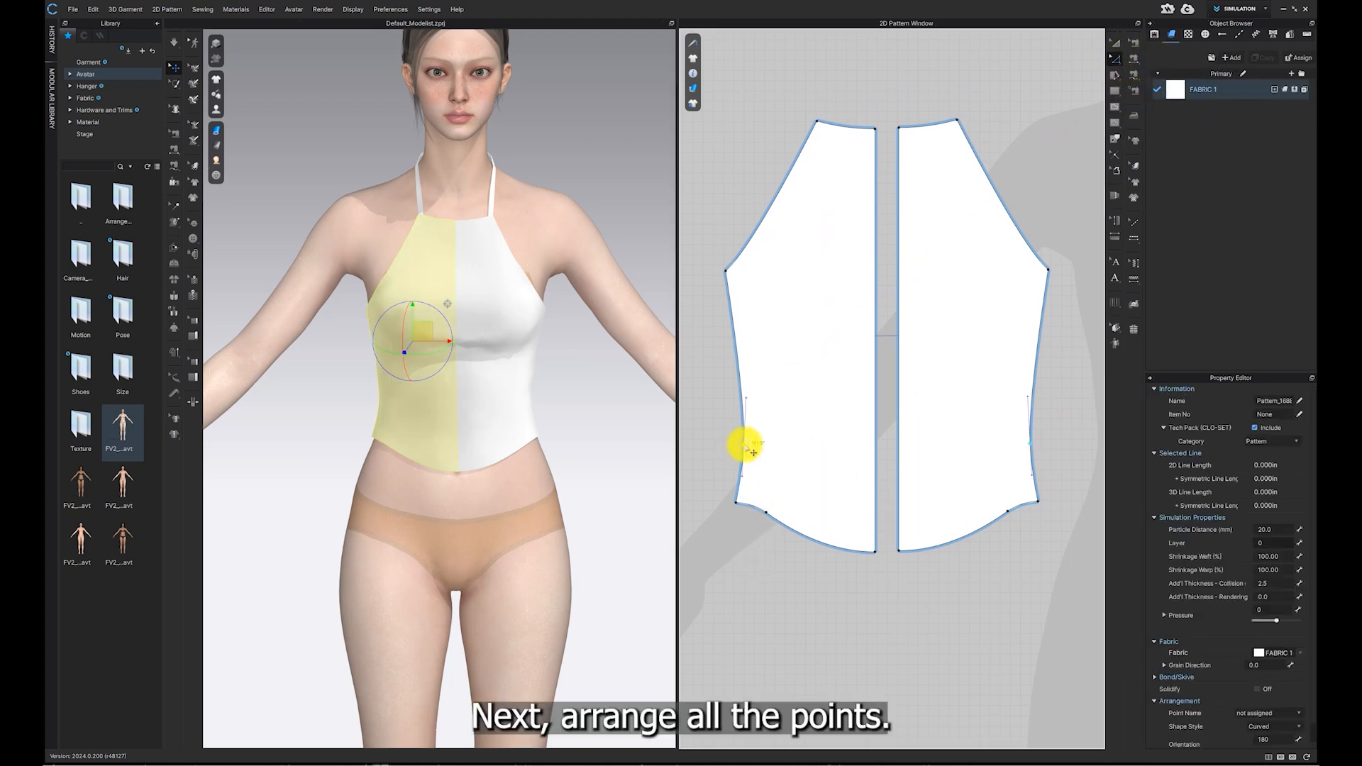
right_click(744, 446)
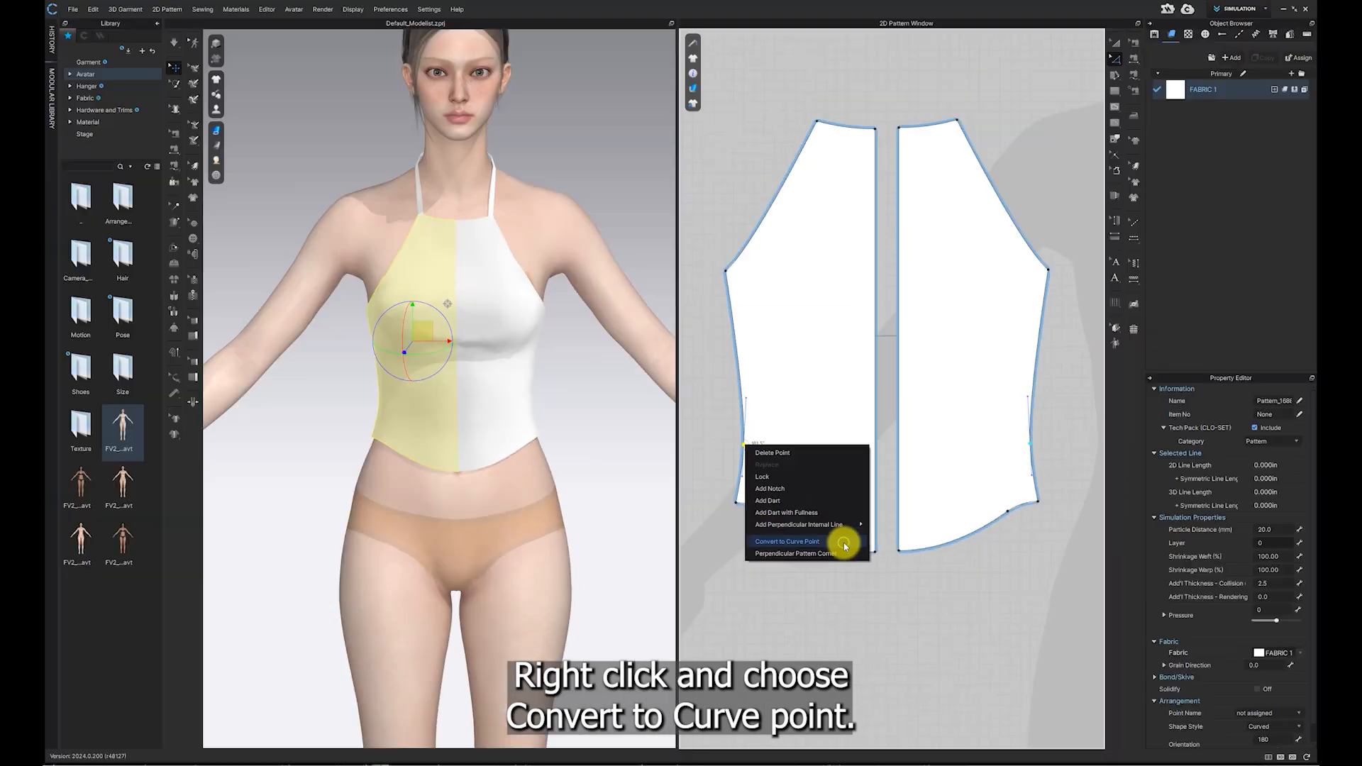
left_click(843, 541)
left_click(767, 512)
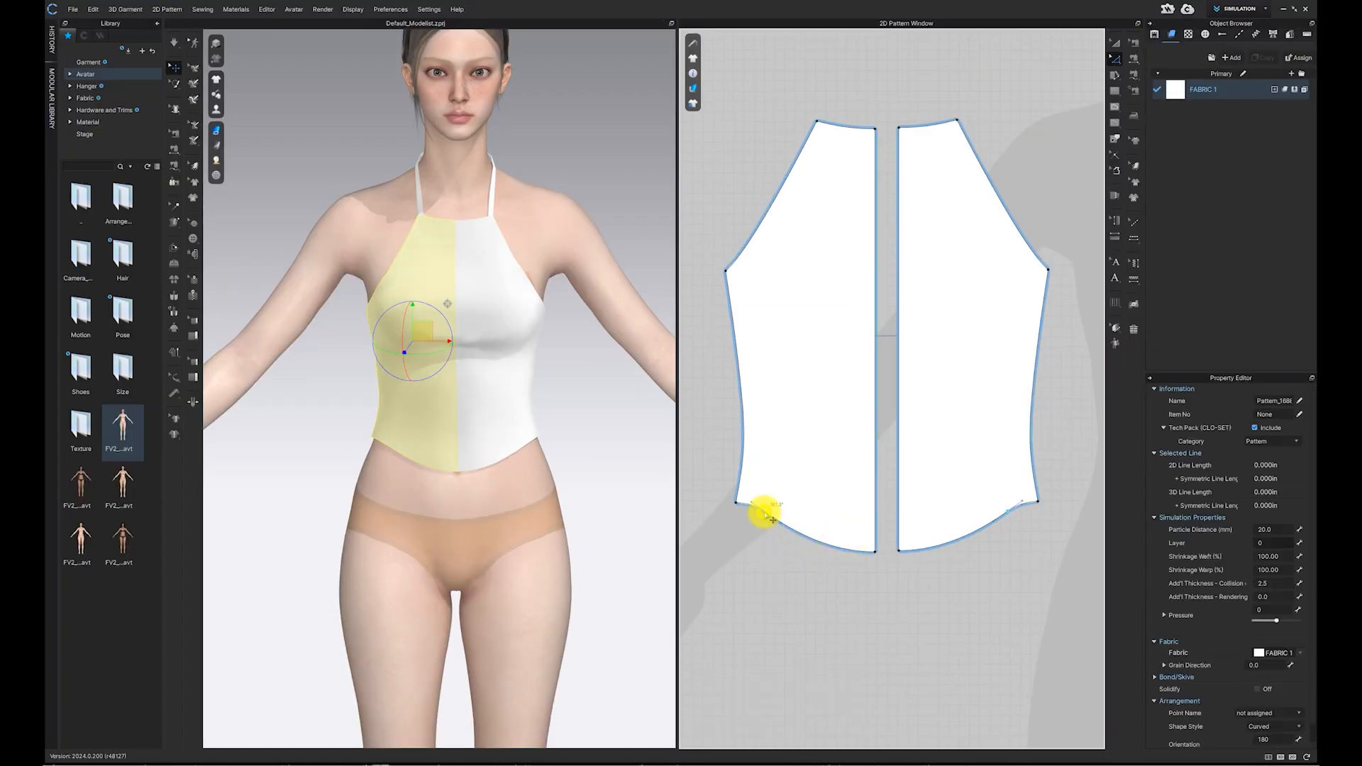
right_click(765, 513)
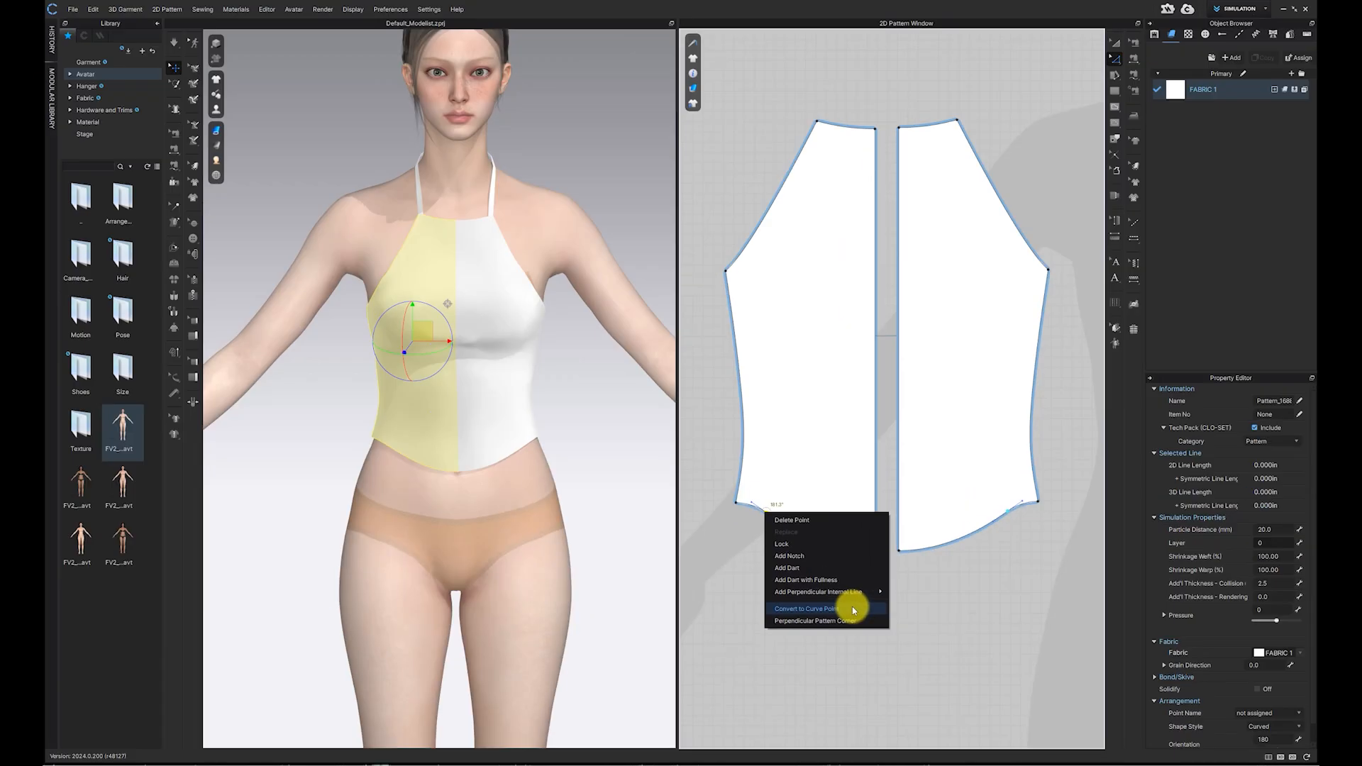
left_click(853, 610)
Step: Offset the front pattern's side line as an internal line 0.5 in inward, with Extend on
left_click_drag(678, 472, 610, 486)
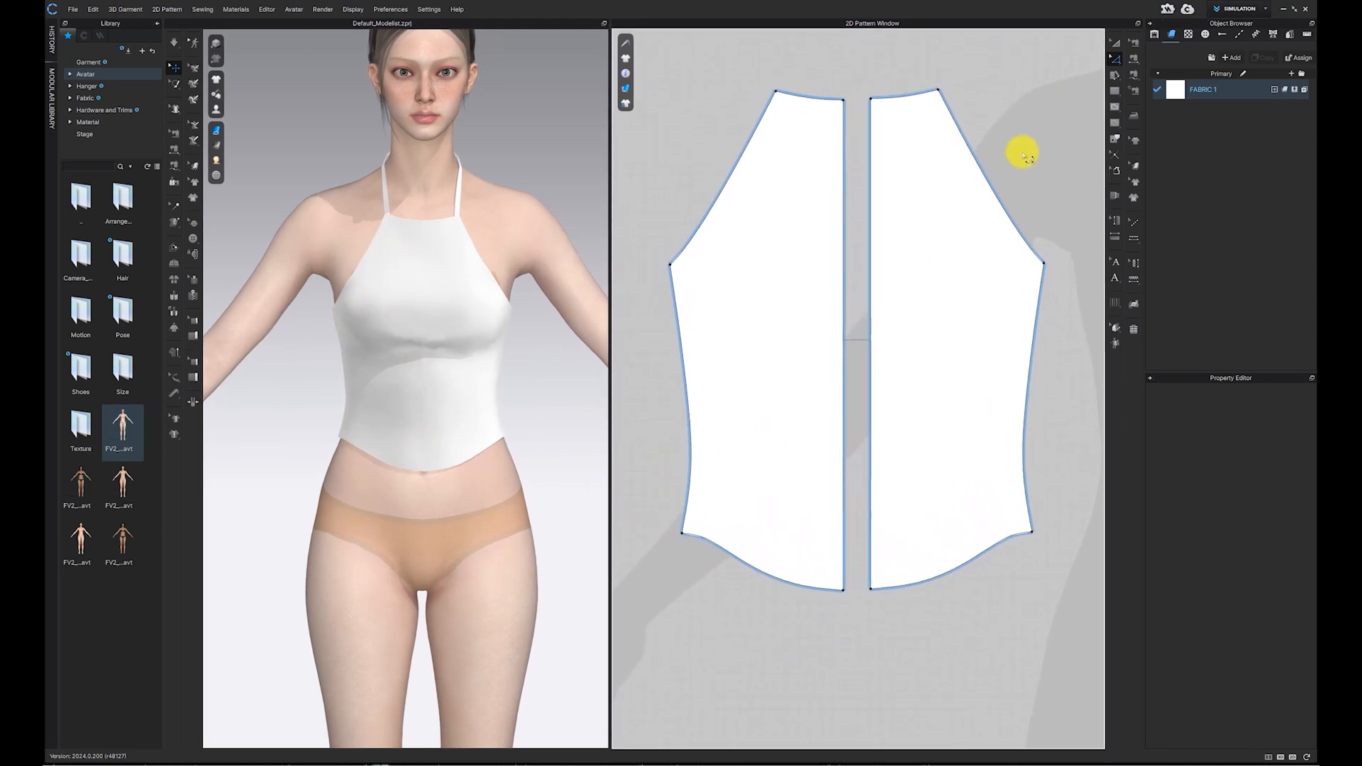
left_click(680, 308)
right_click(675, 304)
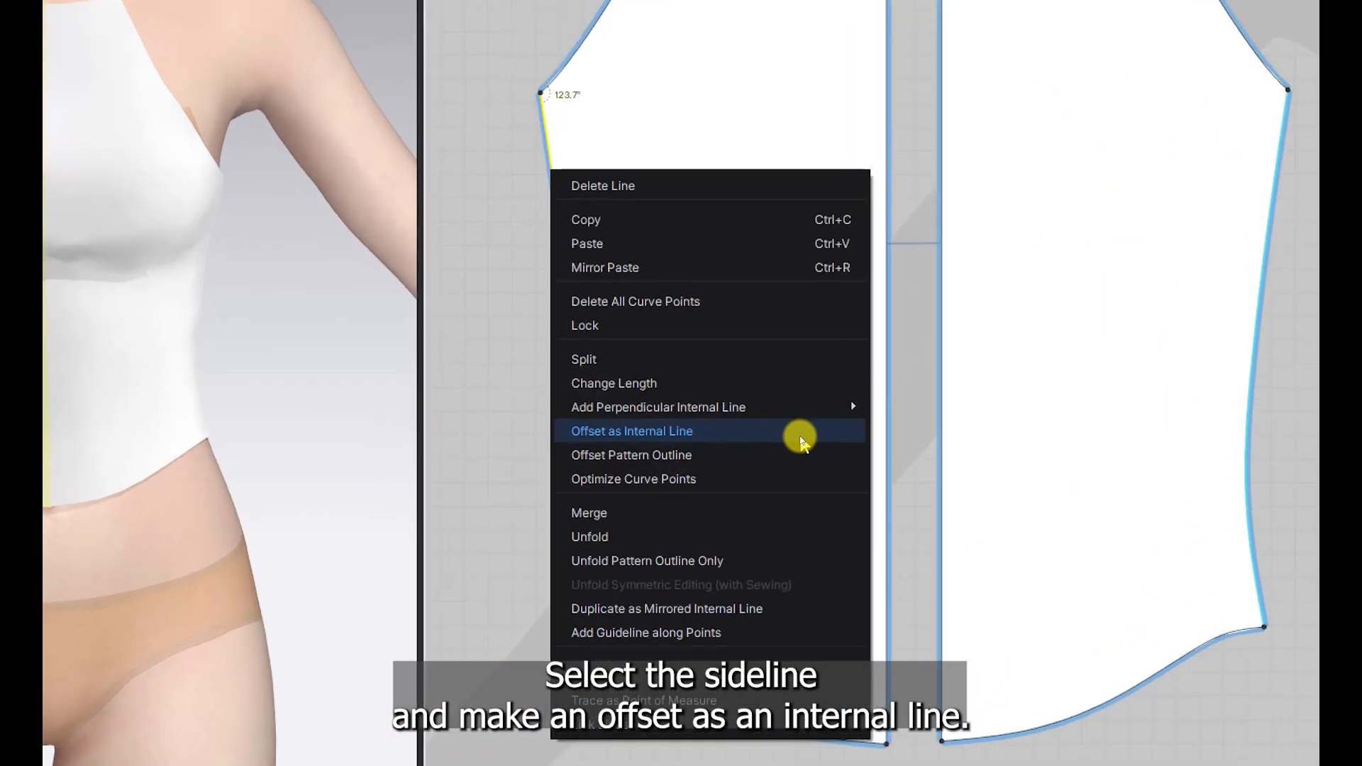
left_click(798, 435)
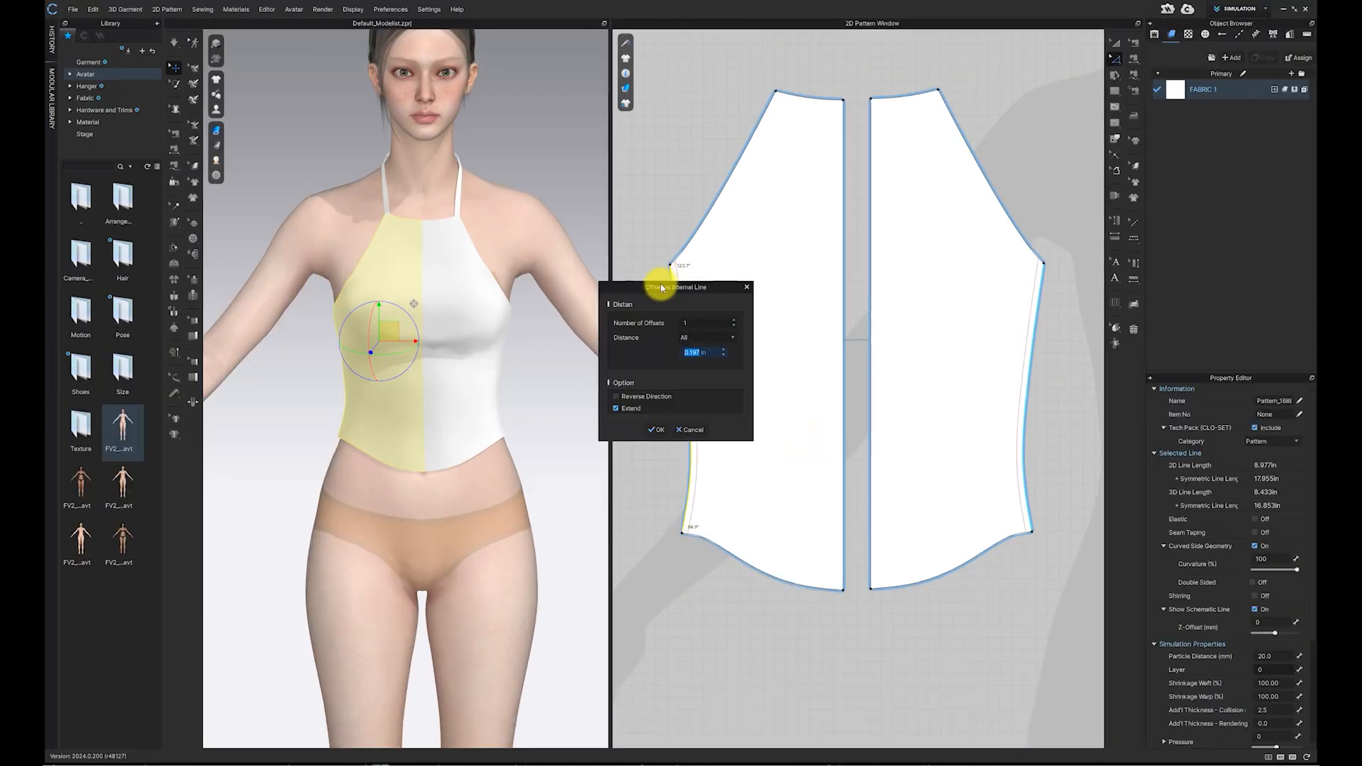
left_click_drag(661, 287, 765, 292)
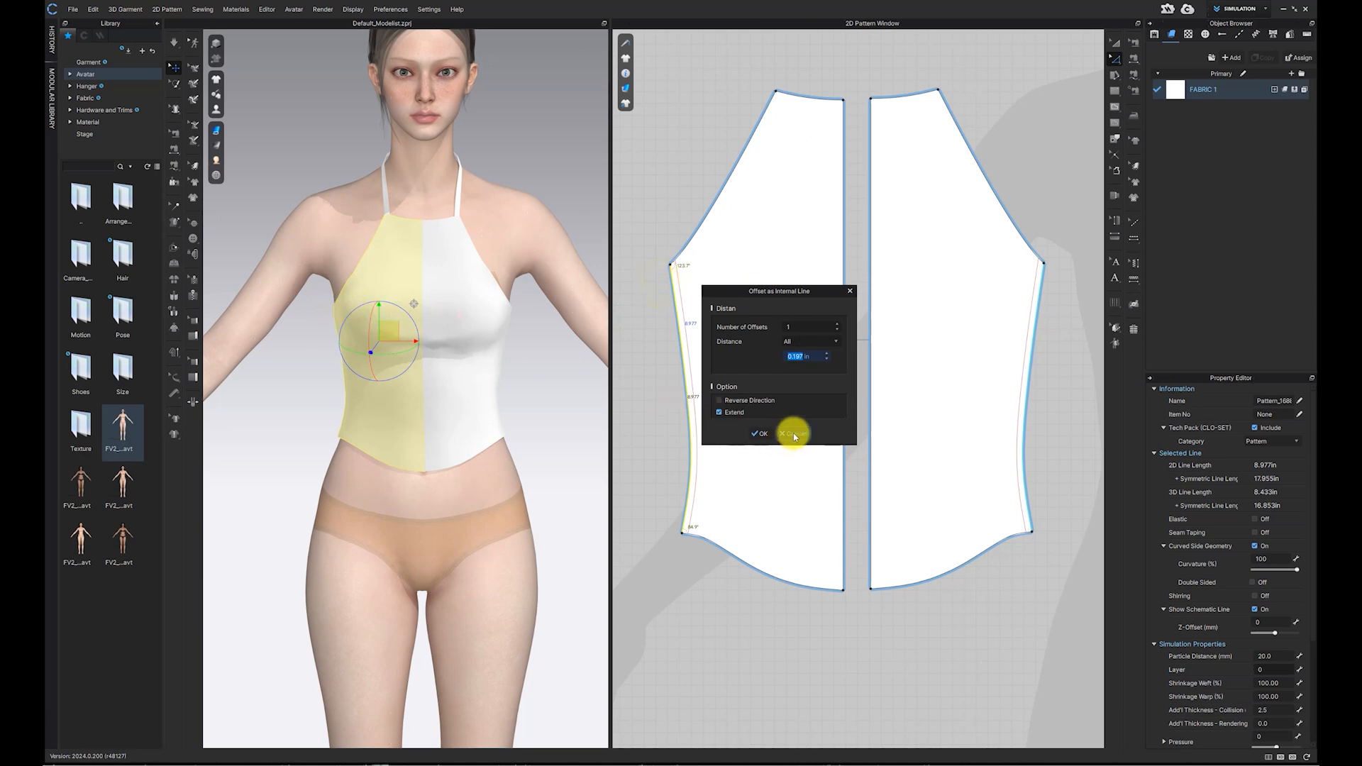
type("1")
key("BackSpace")
type("0.5")
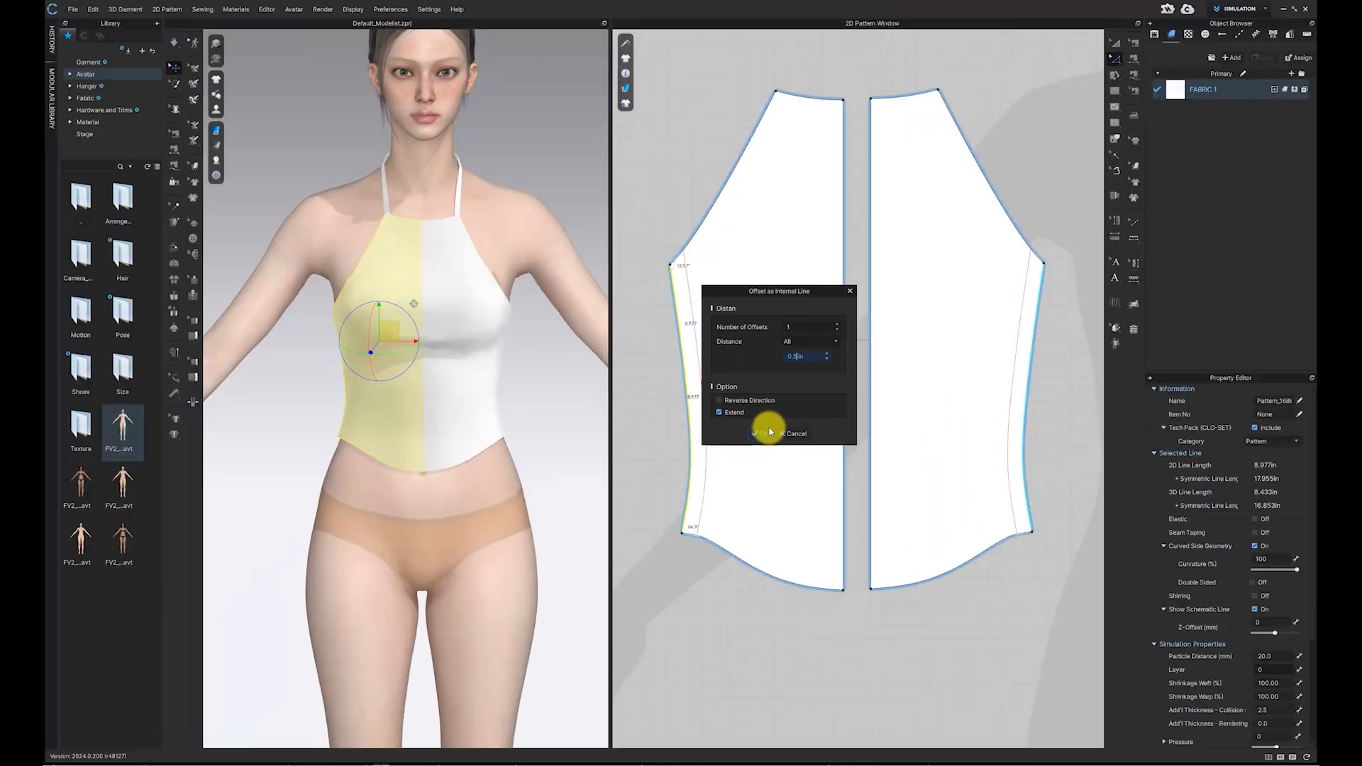
left_click(743, 445)
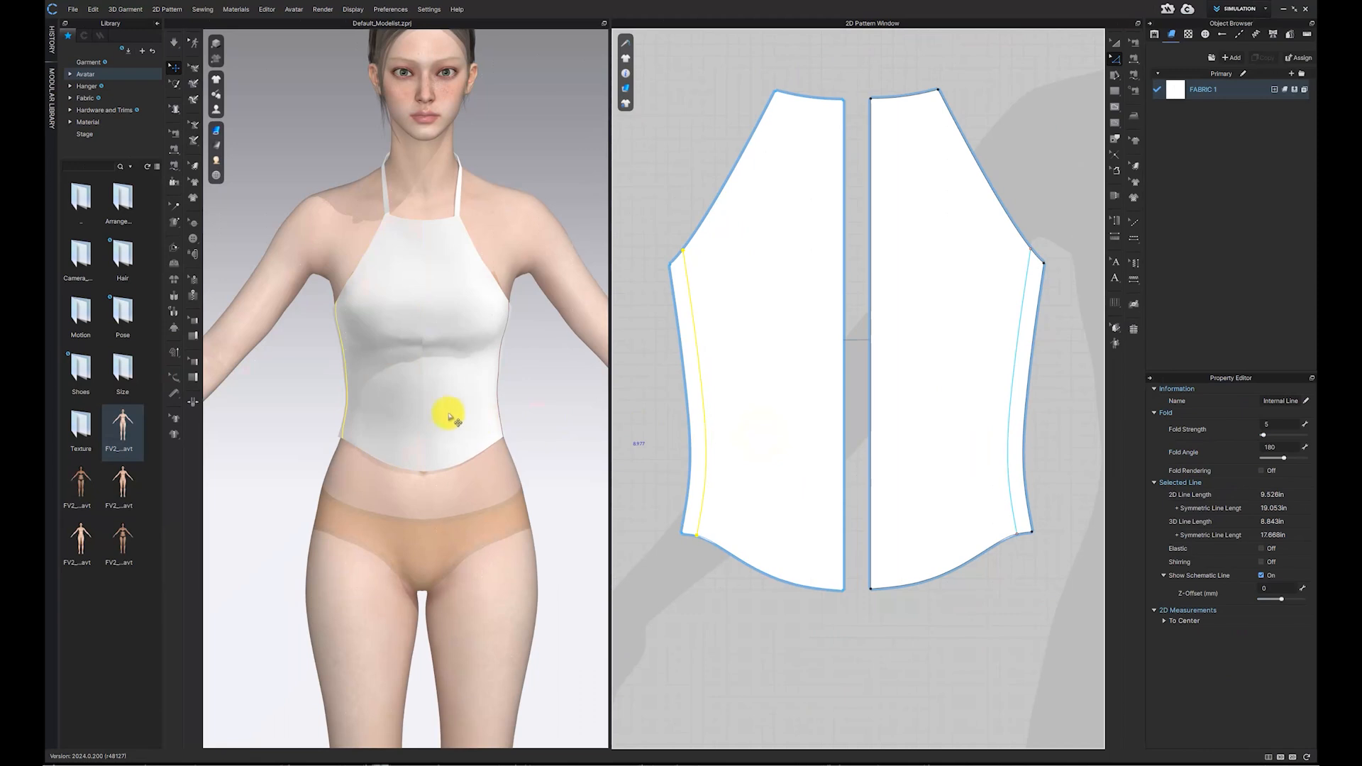
Step: Offset the front pattern's side outline as another internal line 1.2 in inward, with Extend on
left_click(690, 360)
right_click(687, 361)
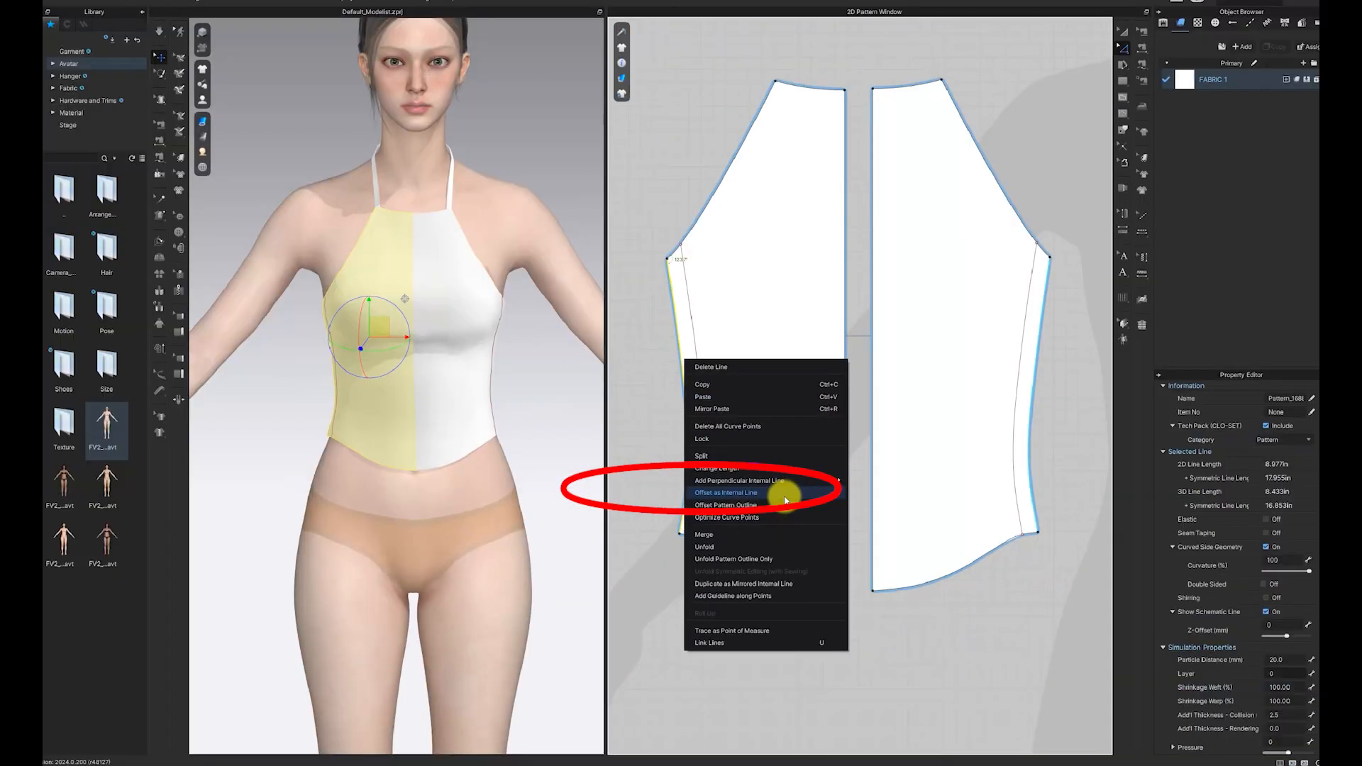
left_click(785, 496)
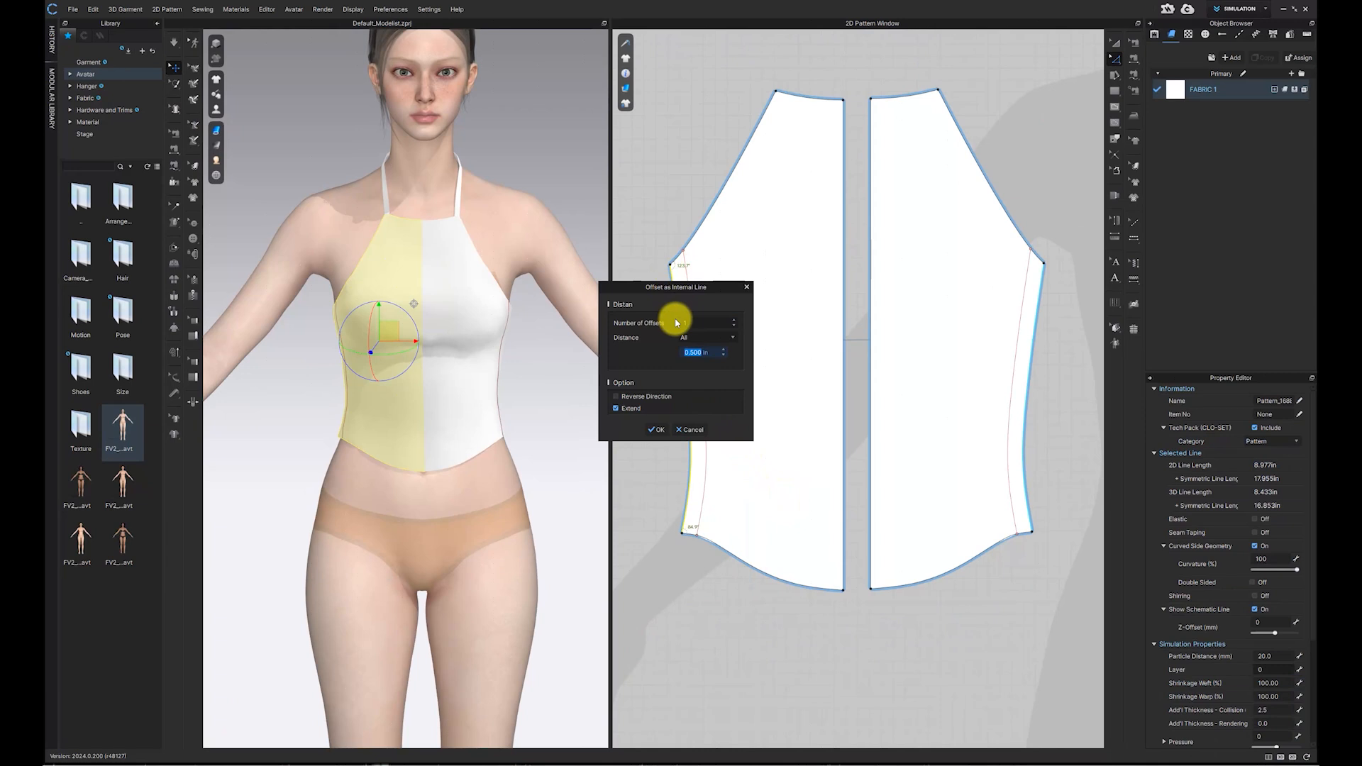
key("BackSpace")
key("BackSpace")
type("1")
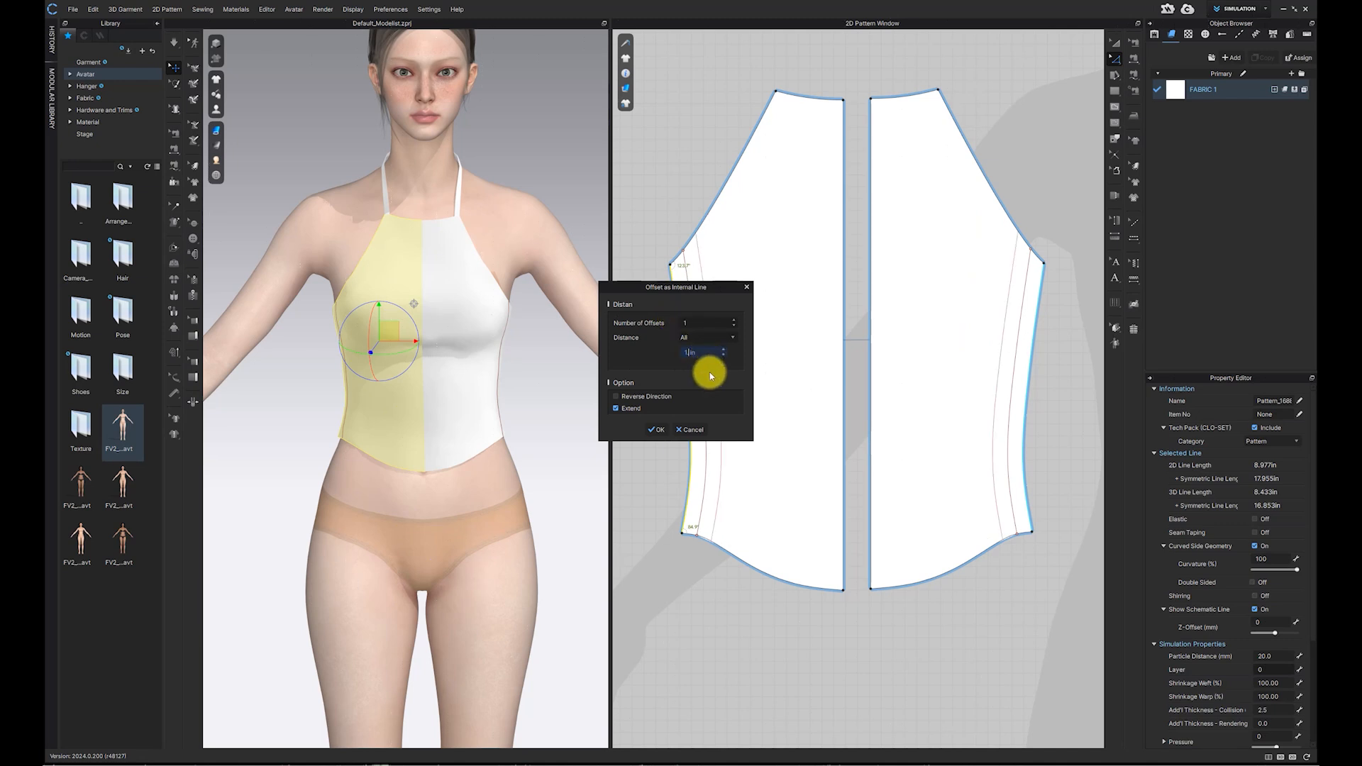
type("2")
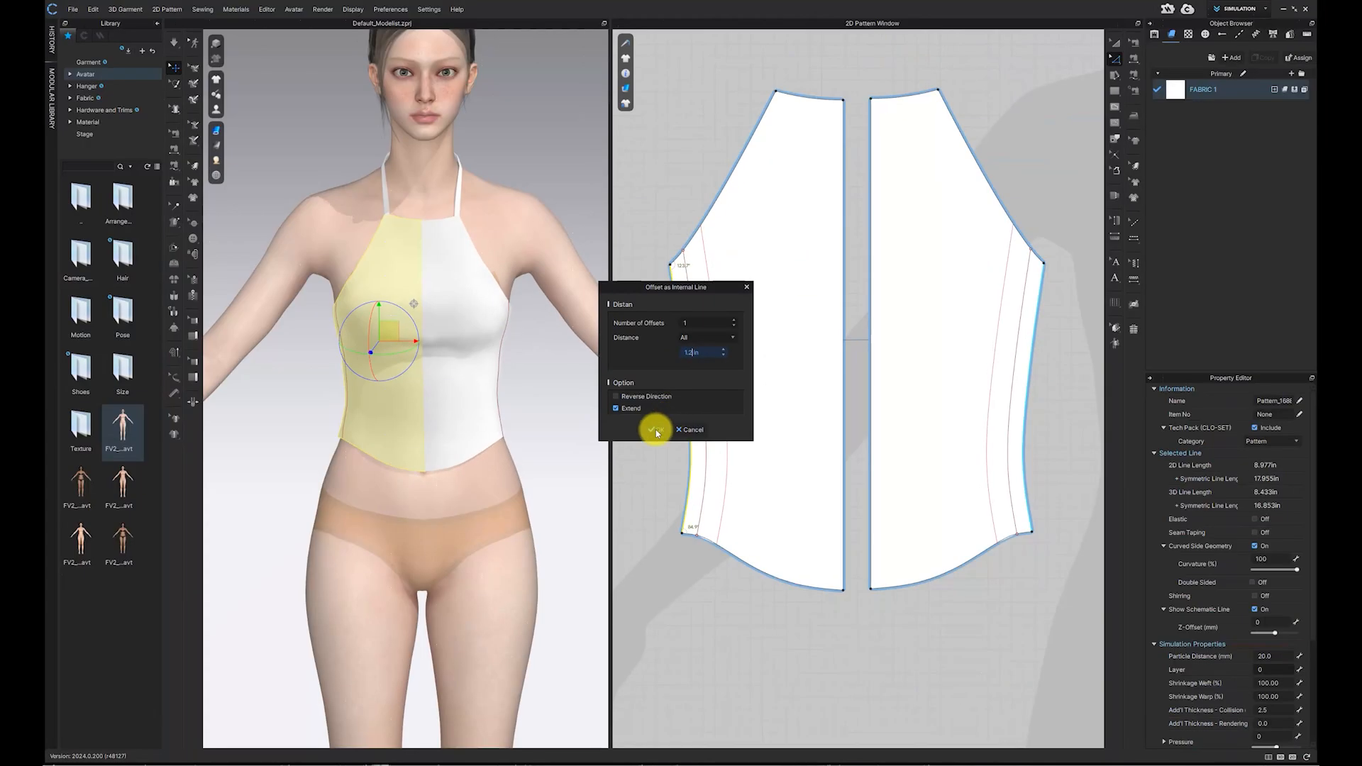
left_click(601, 491)
right_click_drag(355, 356, 387, 355)
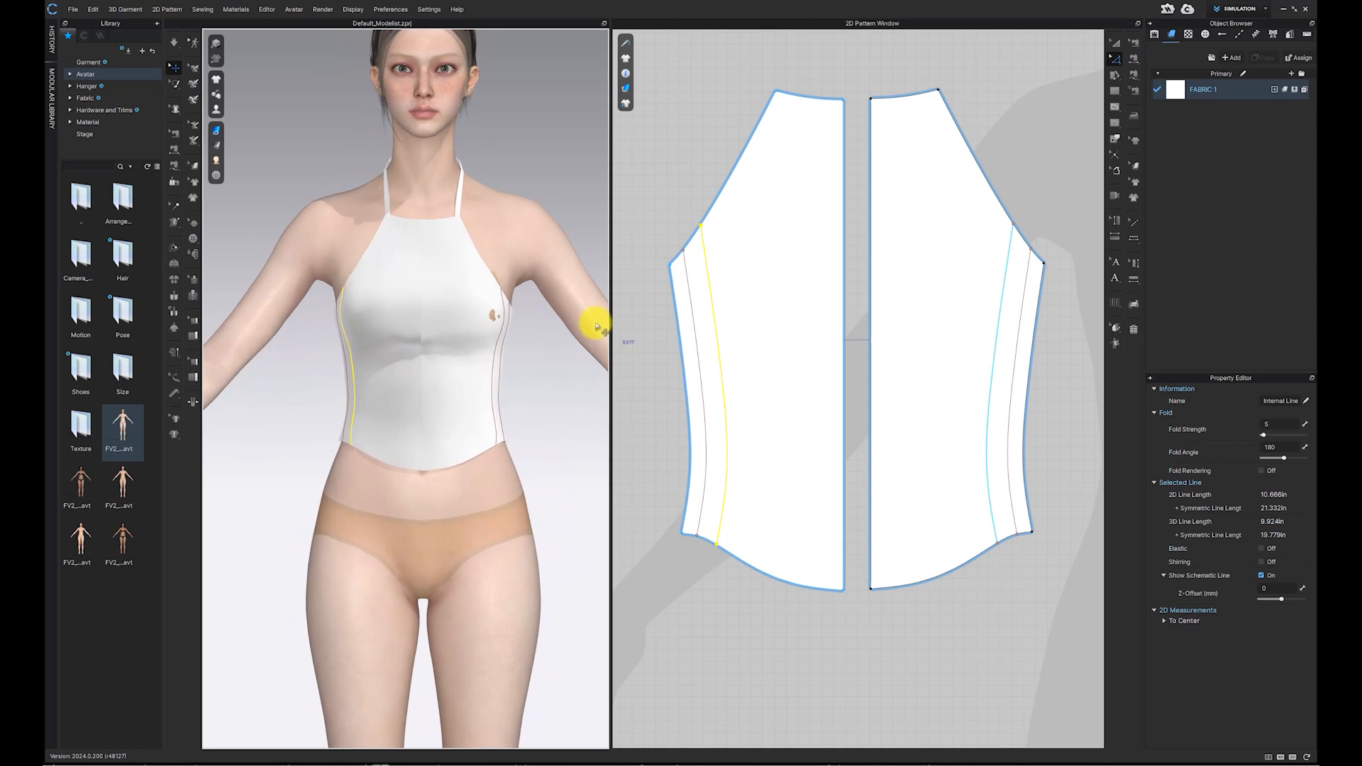
Step: Select both internal side lines on the front pattern and apply Cut & Sew along them
left_click(693, 176)
scroll(683, 227, "down", 2)
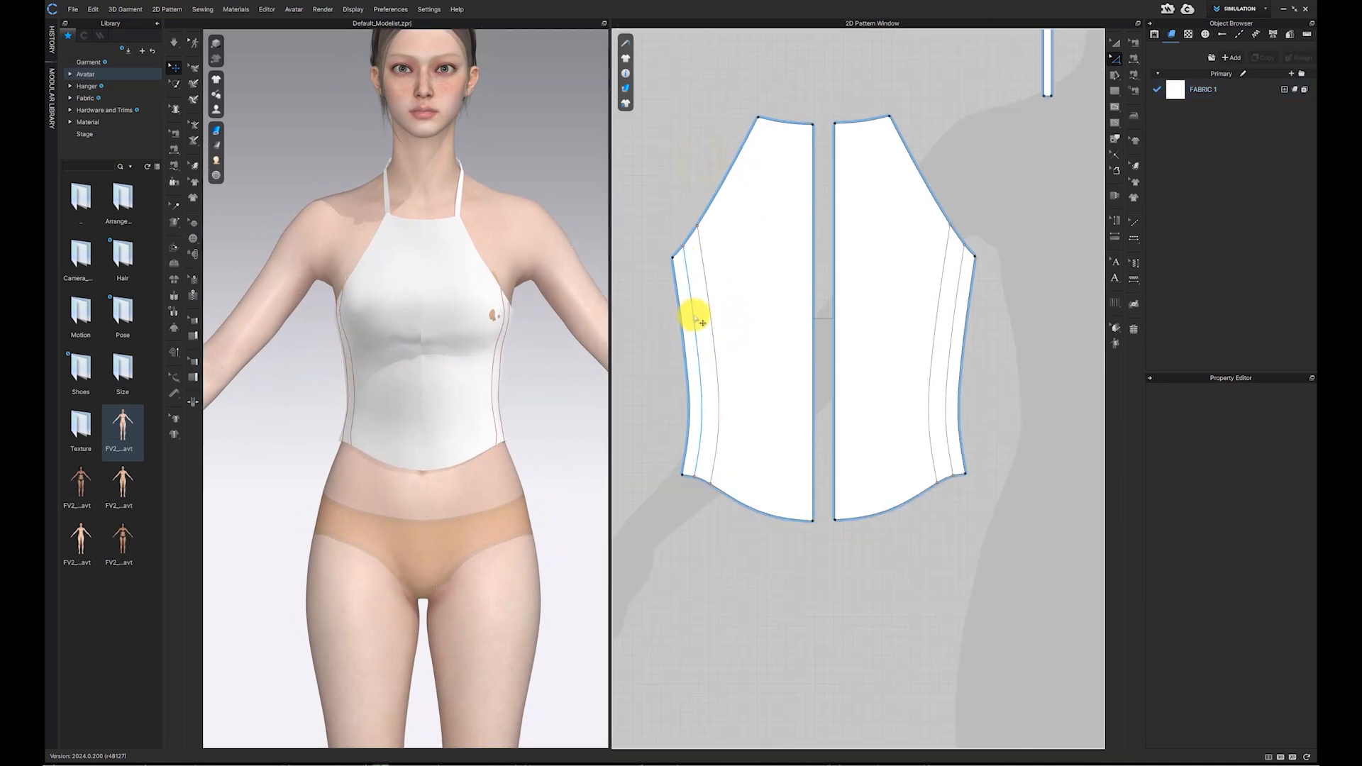
left_click(694, 317)
left_click(711, 324, "shift")
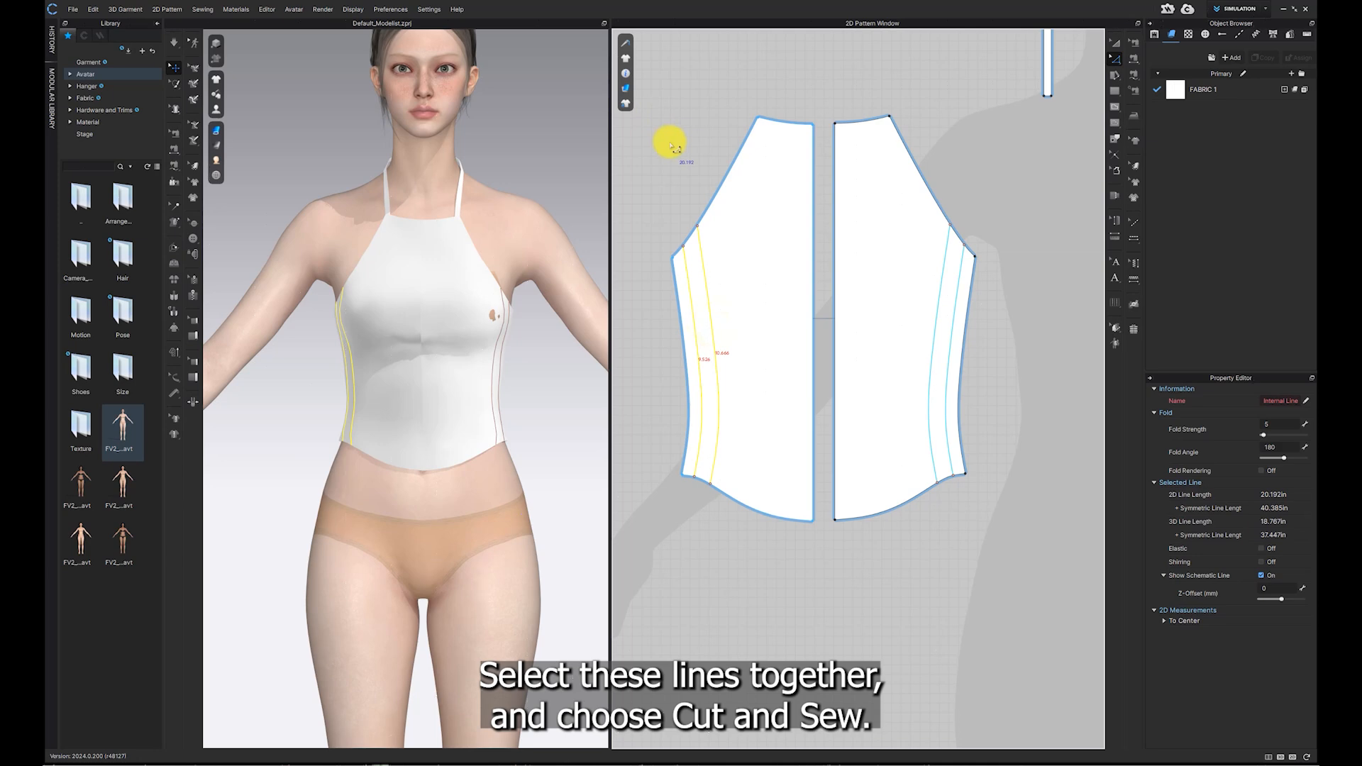
right_click(706, 285)
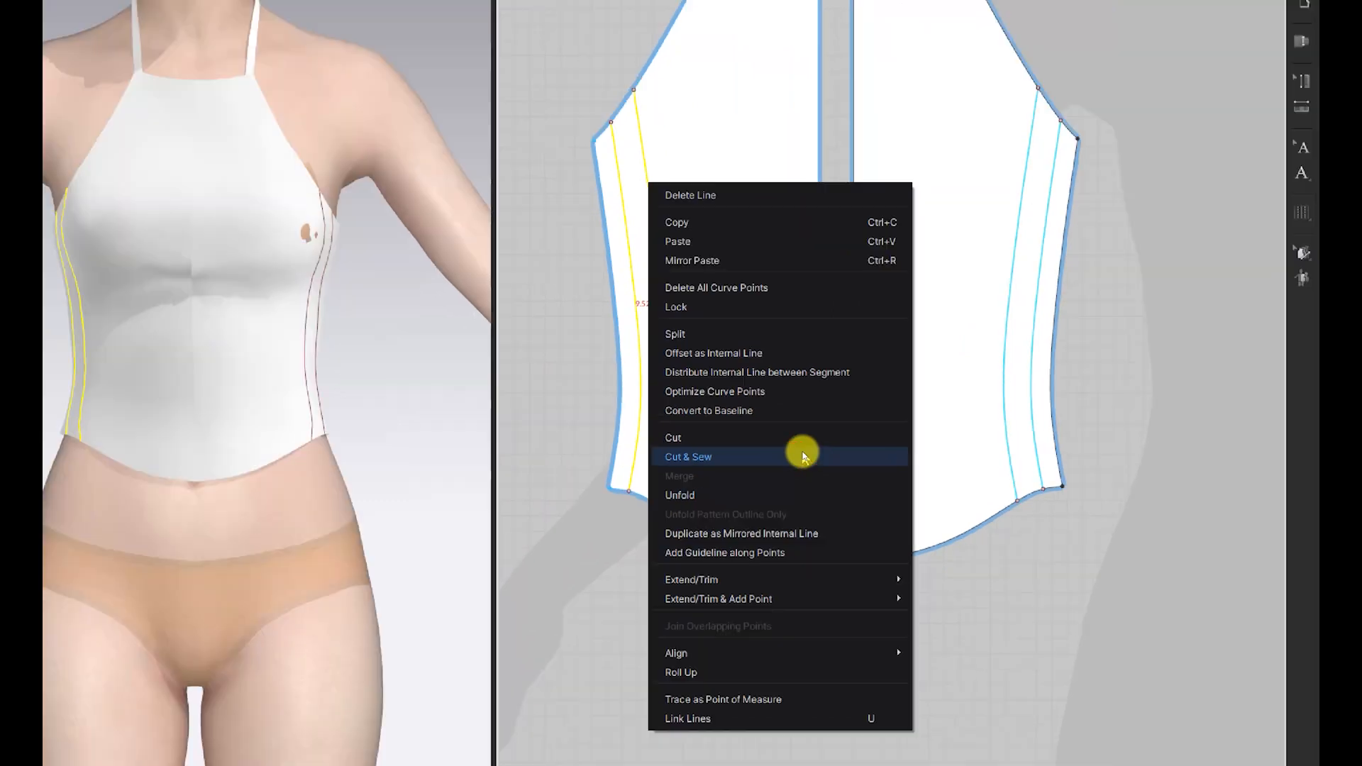
left_click(806, 459)
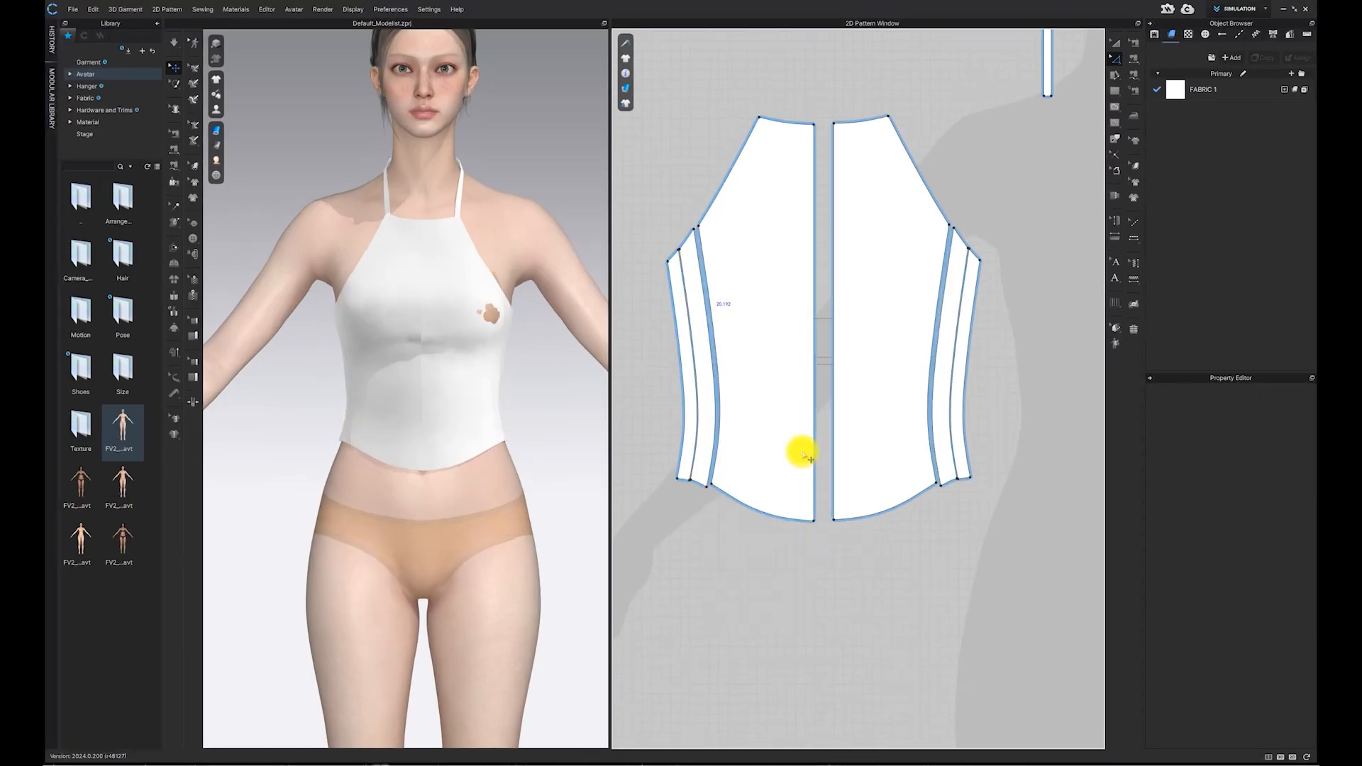
Step: Select all of the top's patterns and apply Strengthen to them
left_click(1115, 43)
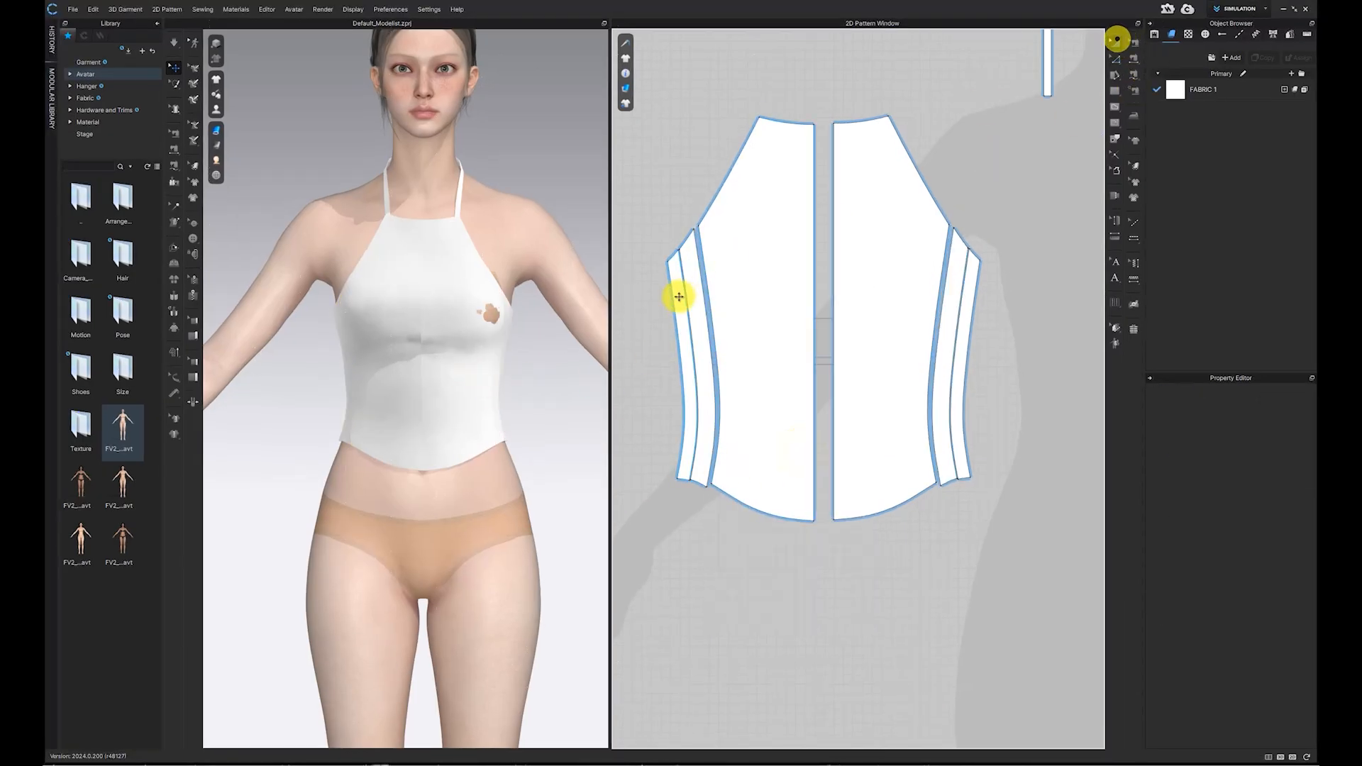
left_click(674, 316)
left_click(969, 360)
left_click(952, 353)
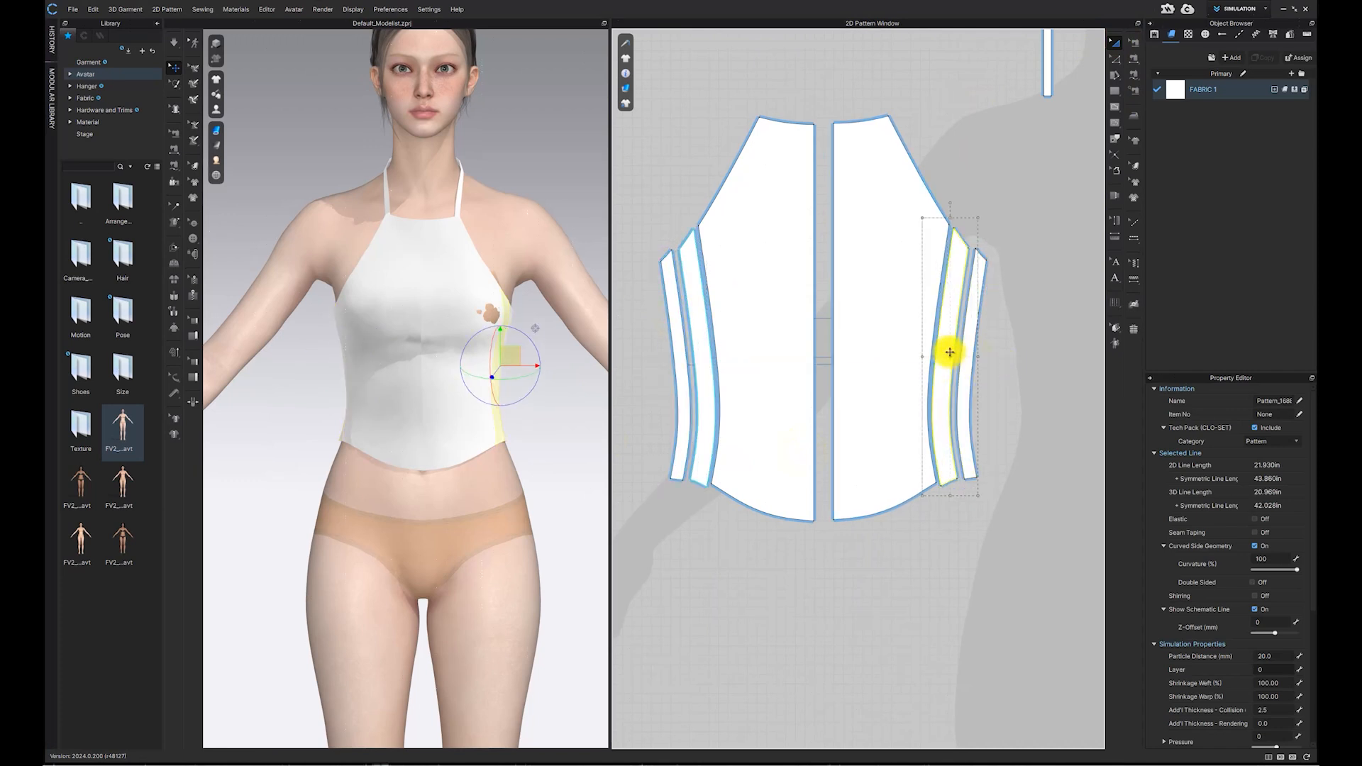
left_click(1035, 381)
scroll(968, 394, "down", 2)
mouse_move(477, 344)
right_mouse_down()
mouse_move(541, 344)
mouse_move(482, 347)
right_mouse_up()
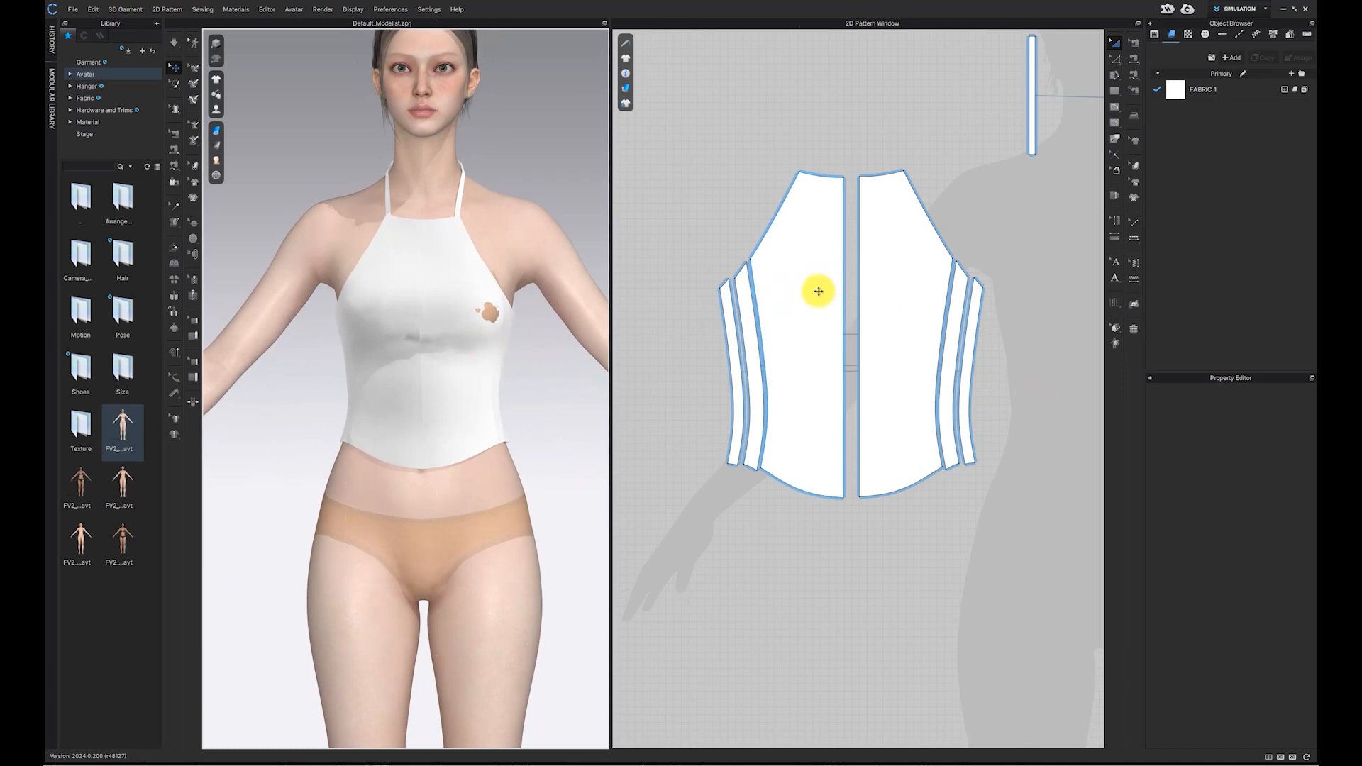
scroll(818, 291, "down", 3)
left_click(766, 263)
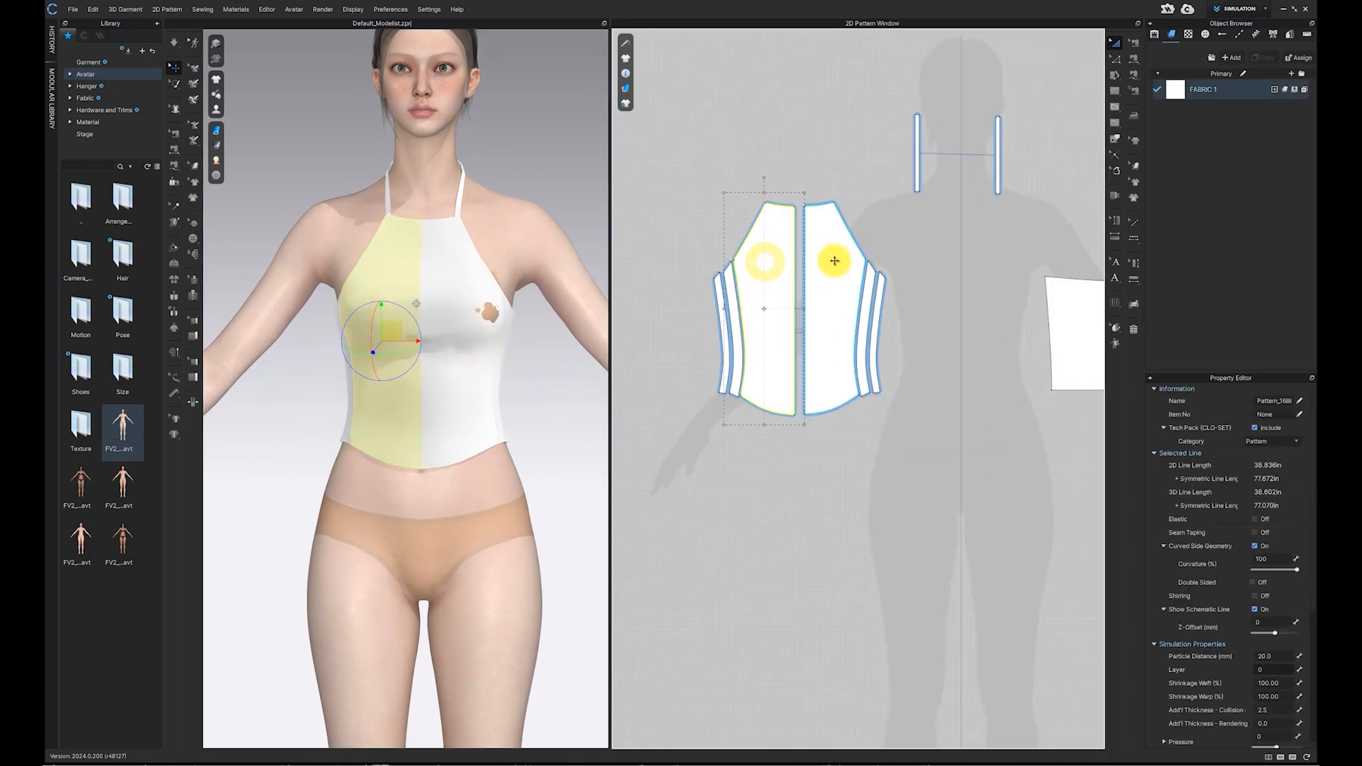
scroll(415, 284, "up", 2)
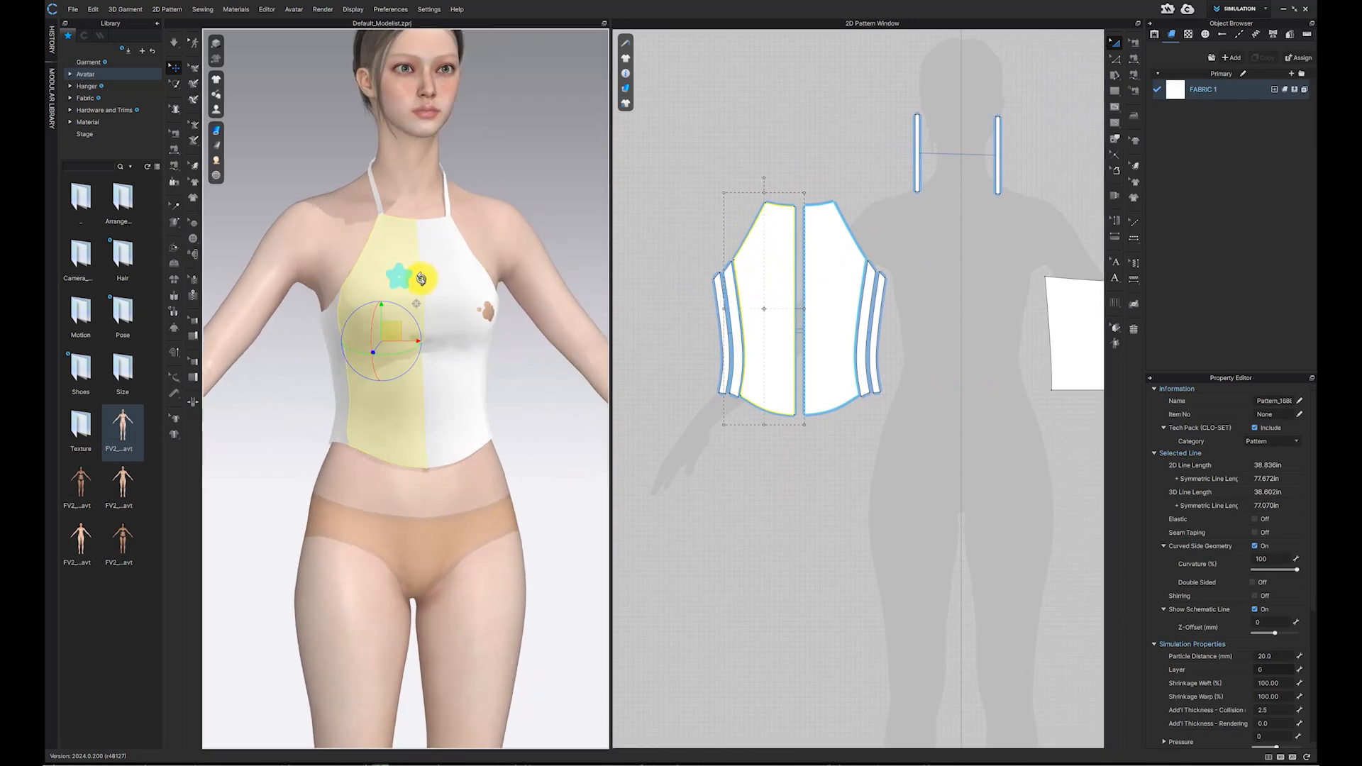
left_click(726, 312)
left_click(767, 313)
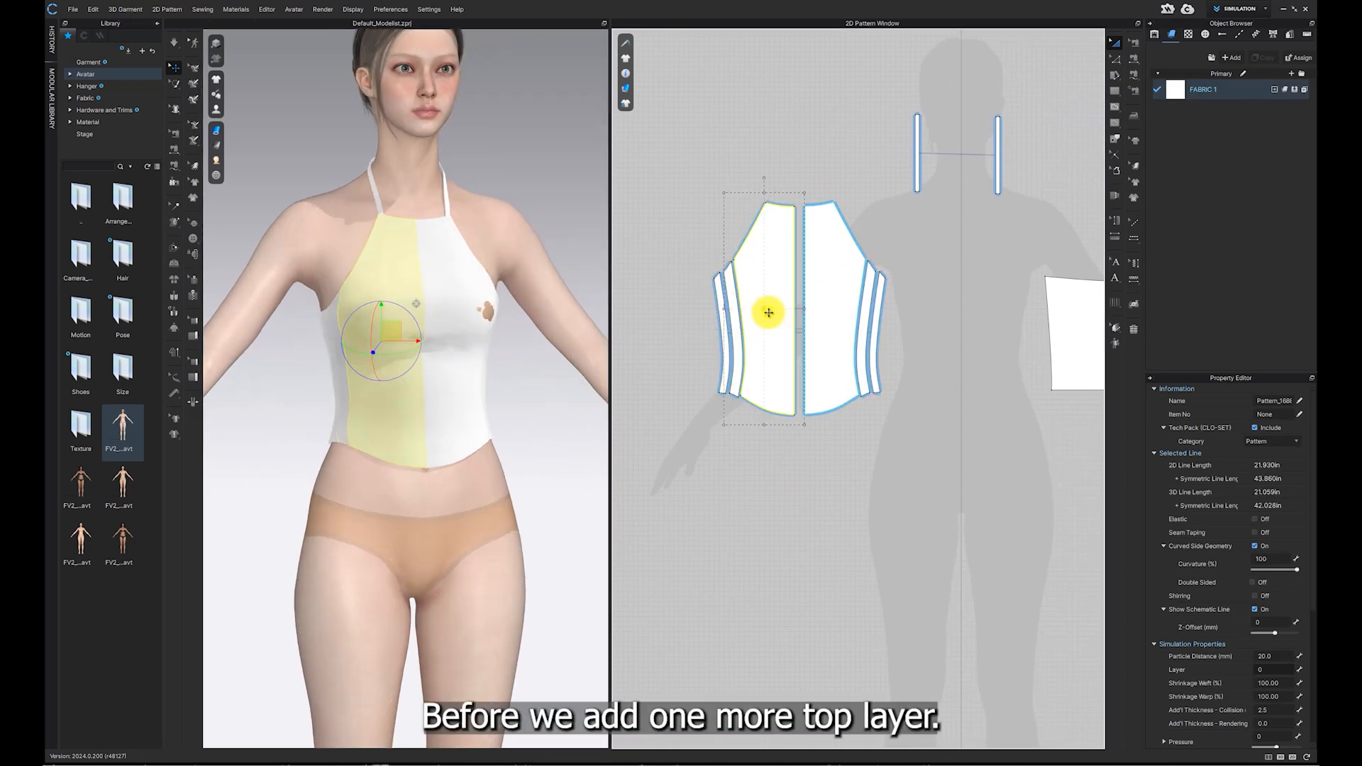
left_click_drag(701, 144, 774, 350)
left_click_drag(904, 465, 904, 466)
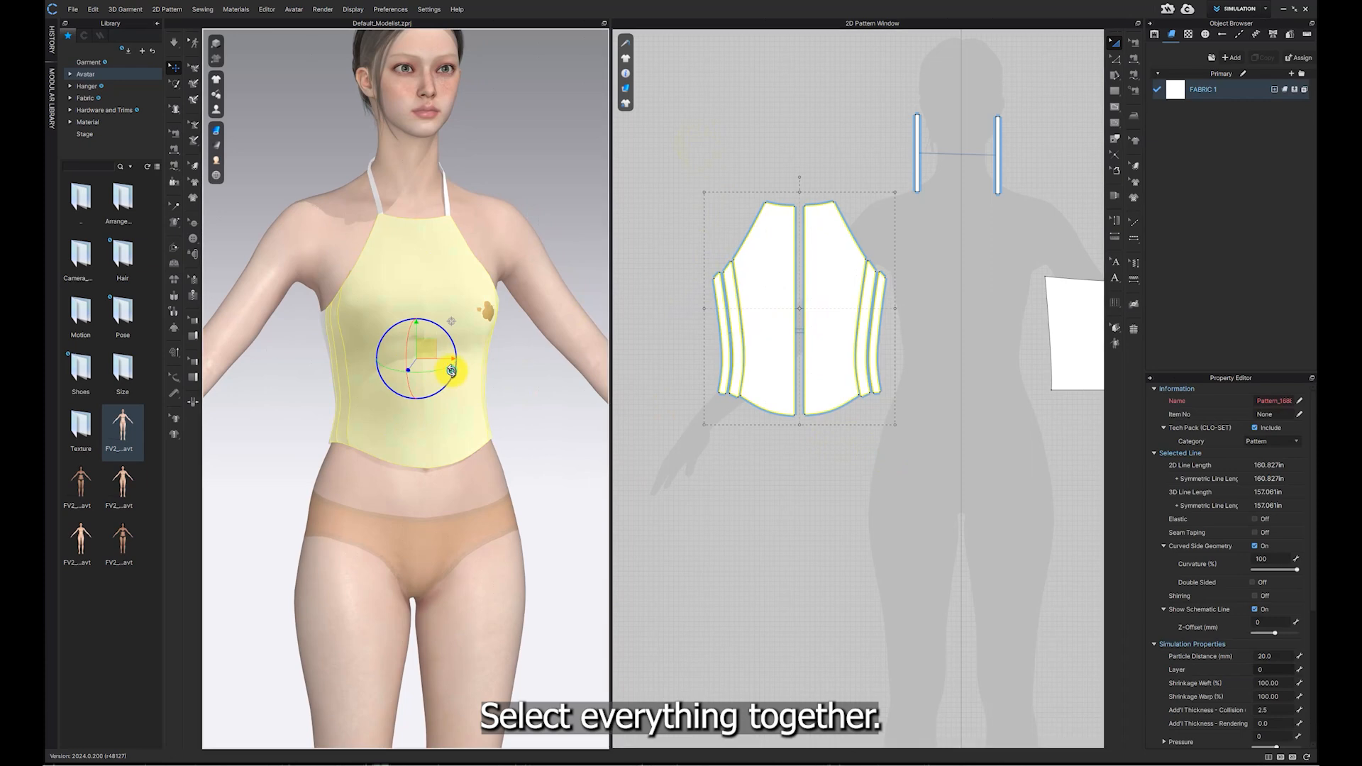
right_click(451, 369)
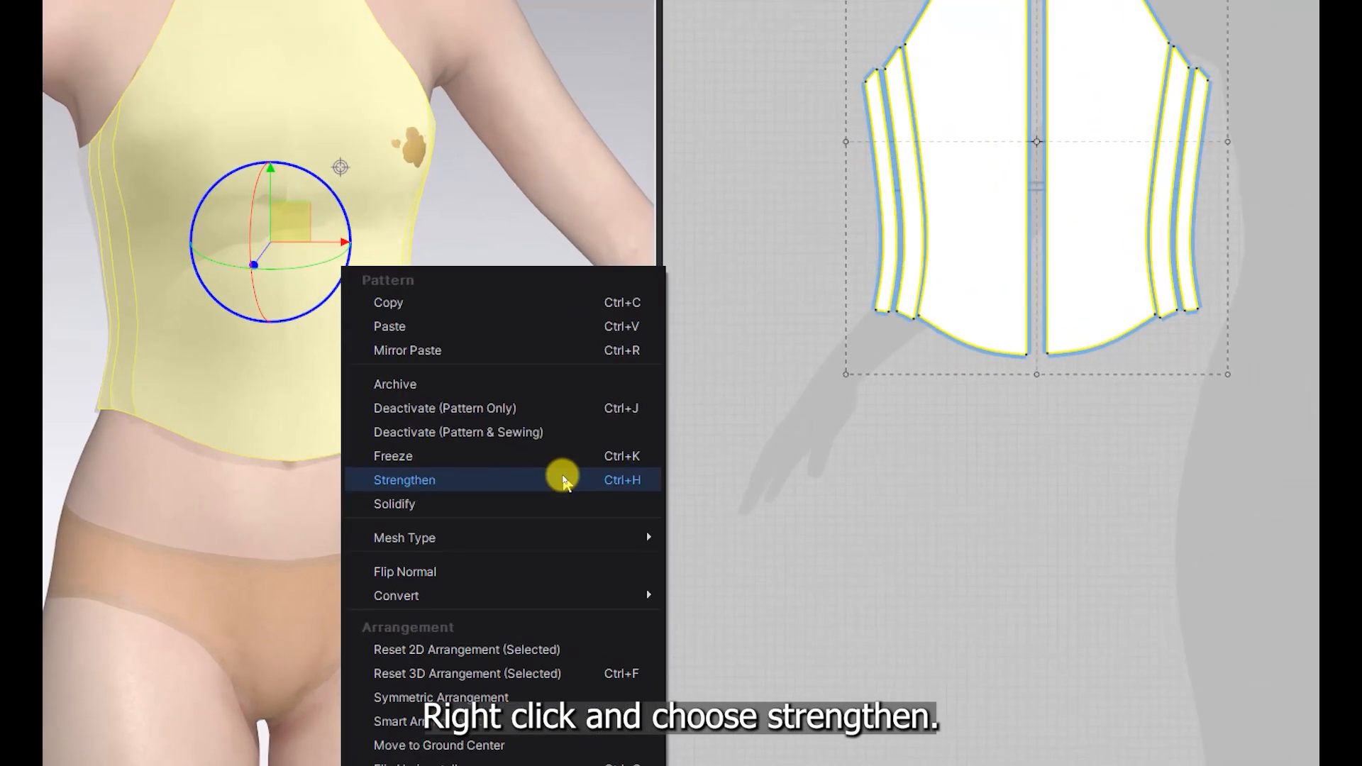
left_click(564, 482)
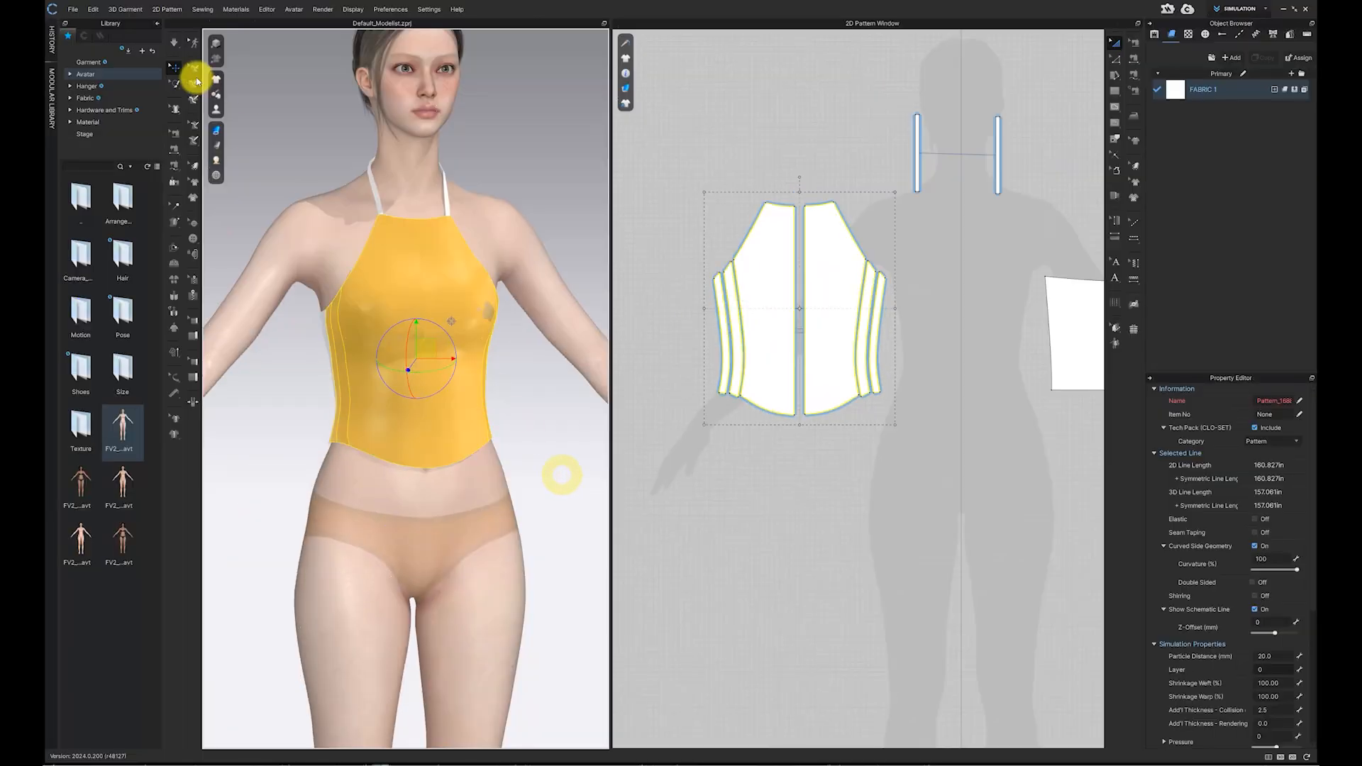
Step: Set the selected patterns' particle distance to 10 mm and run the simulation
left_click(170, 44)
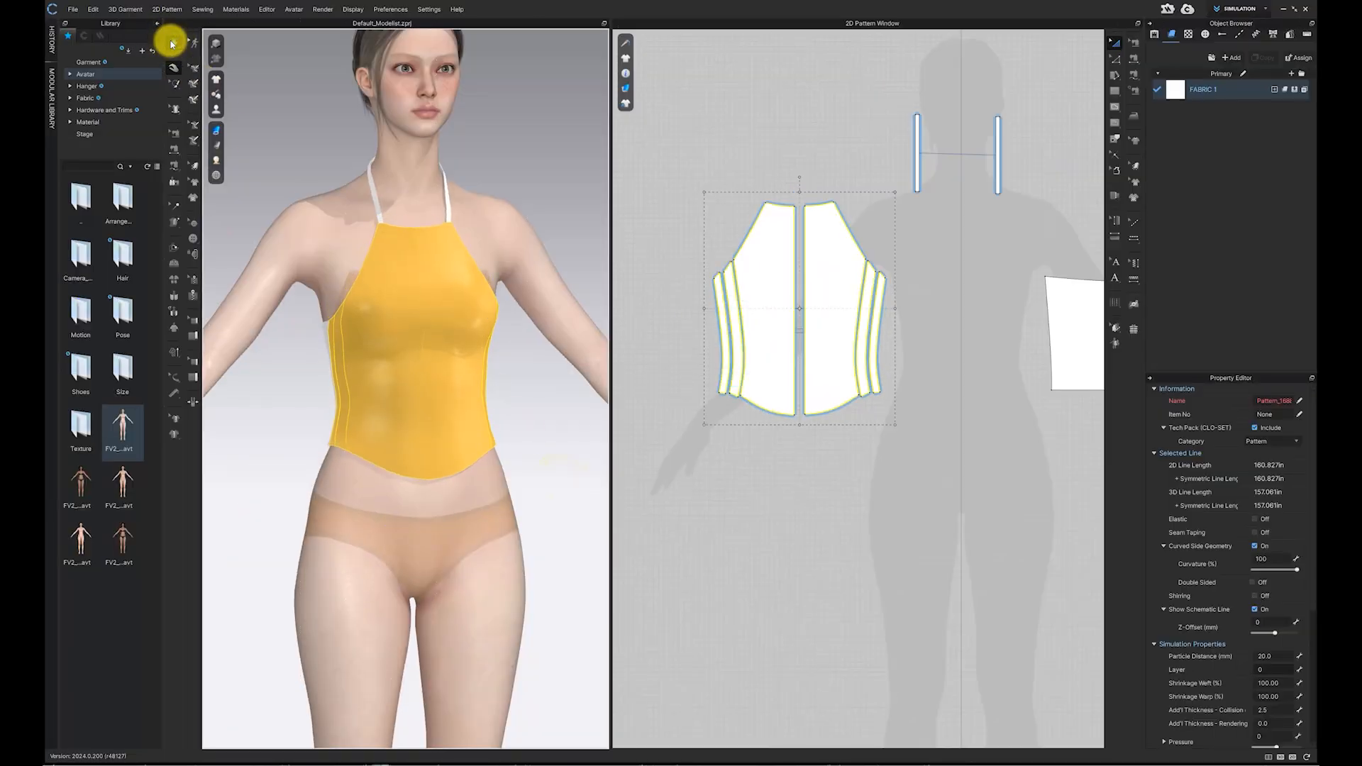
left_click(171, 44)
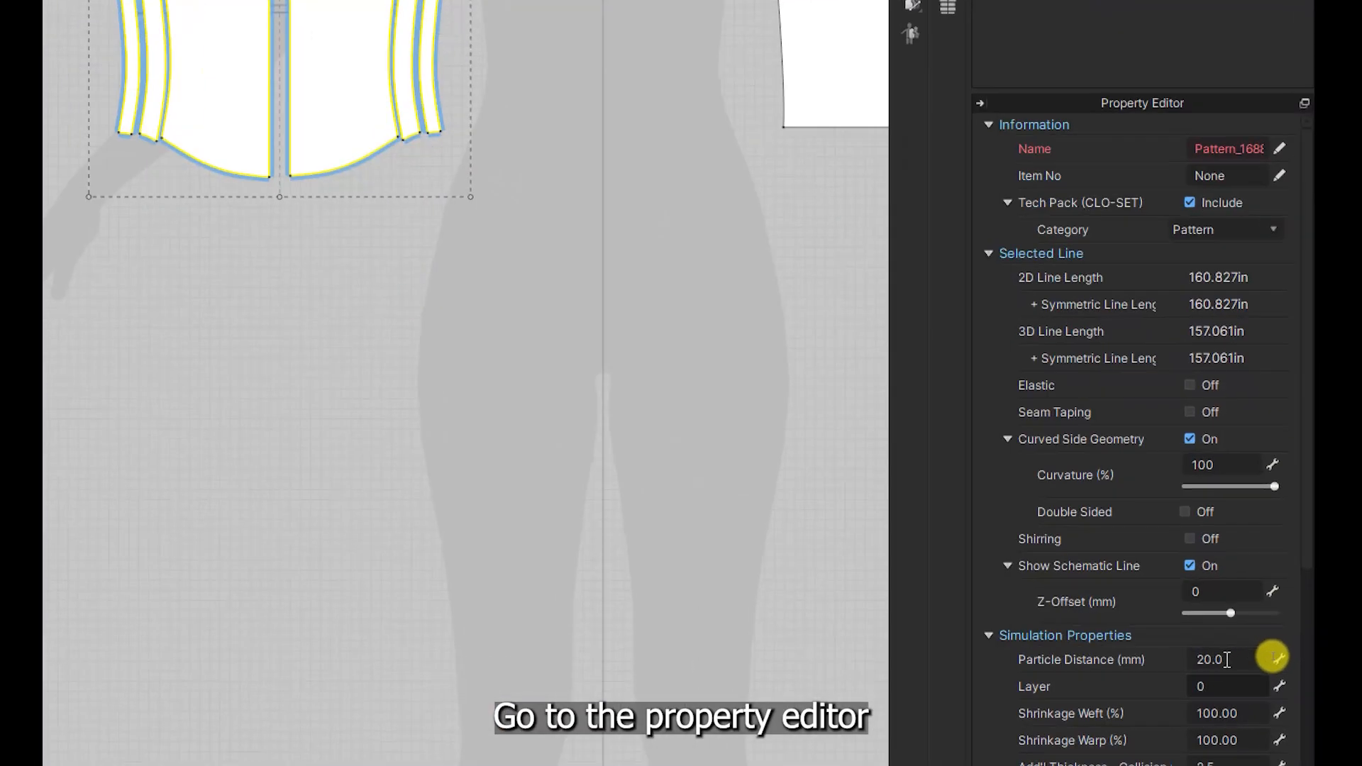
left_click(1276, 656)
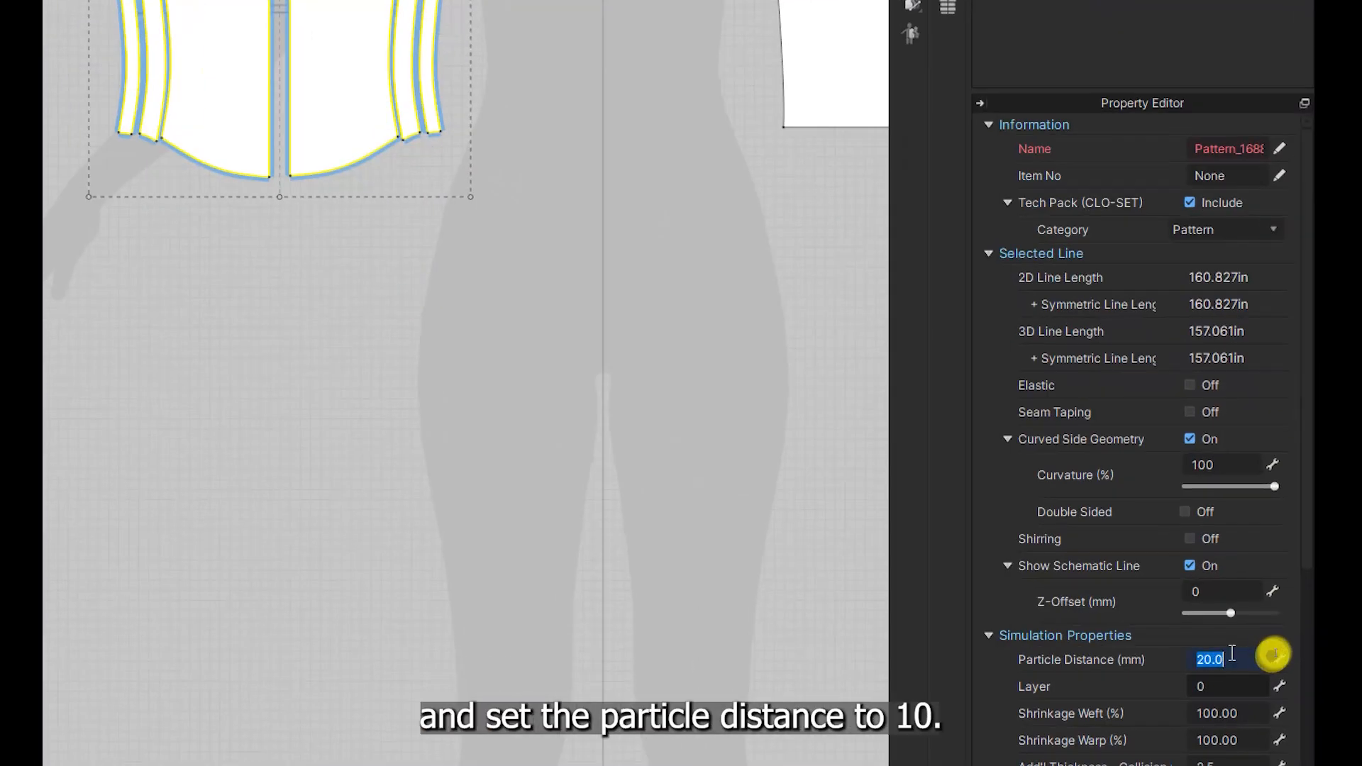
type("10")
key("Return")
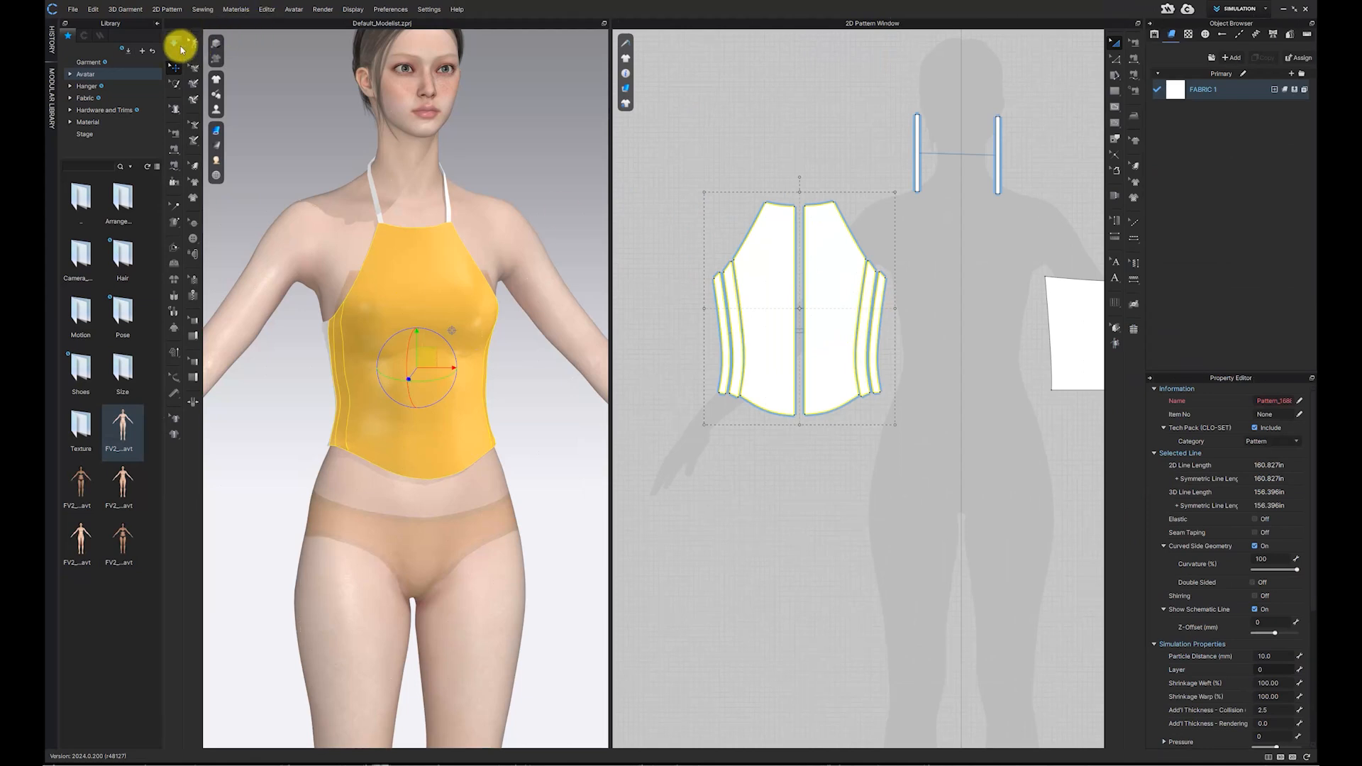
left_click(176, 44)
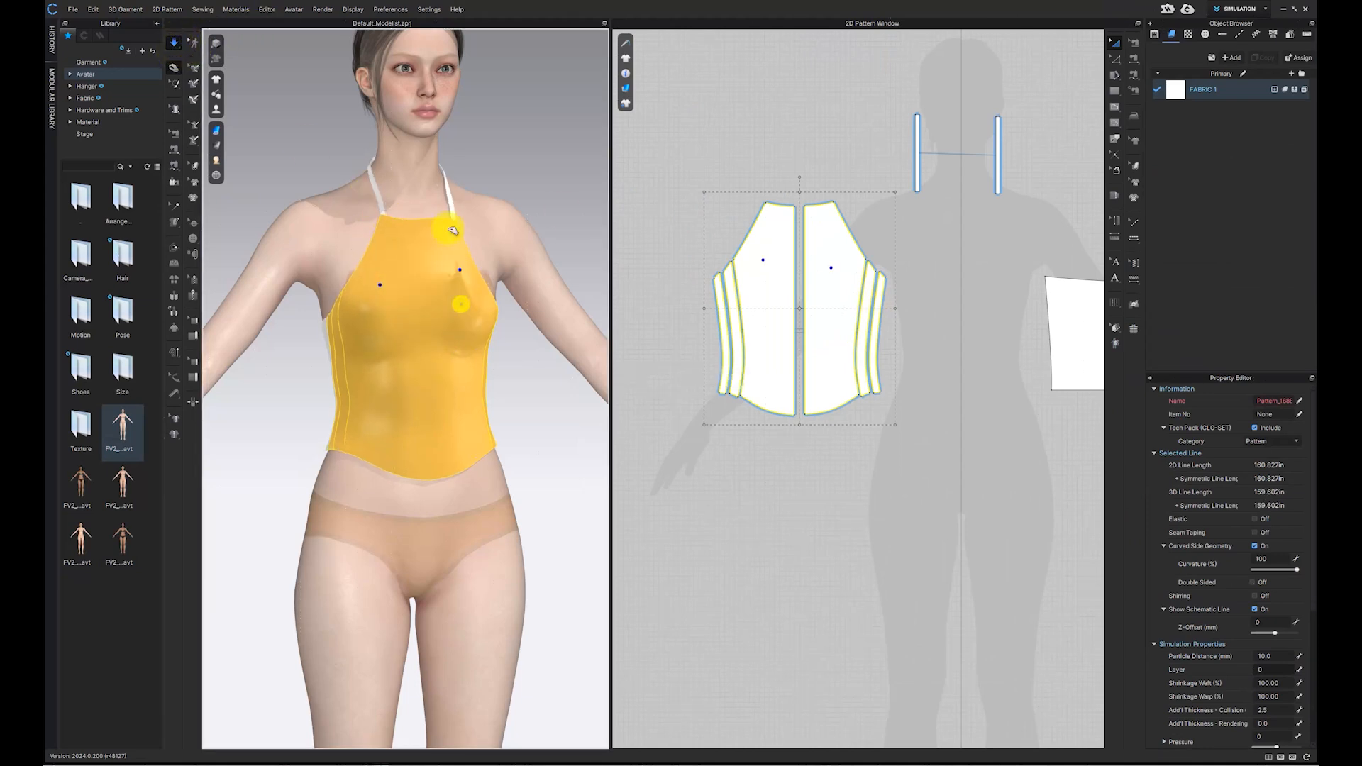
Step: Pull the top's fabric on the avatar to settle its drape
left_click(506, 330)
right_click_drag(502, 353, 563, 344)
left_click(449, 379)
right_click_drag(274, 161, 515, 317)
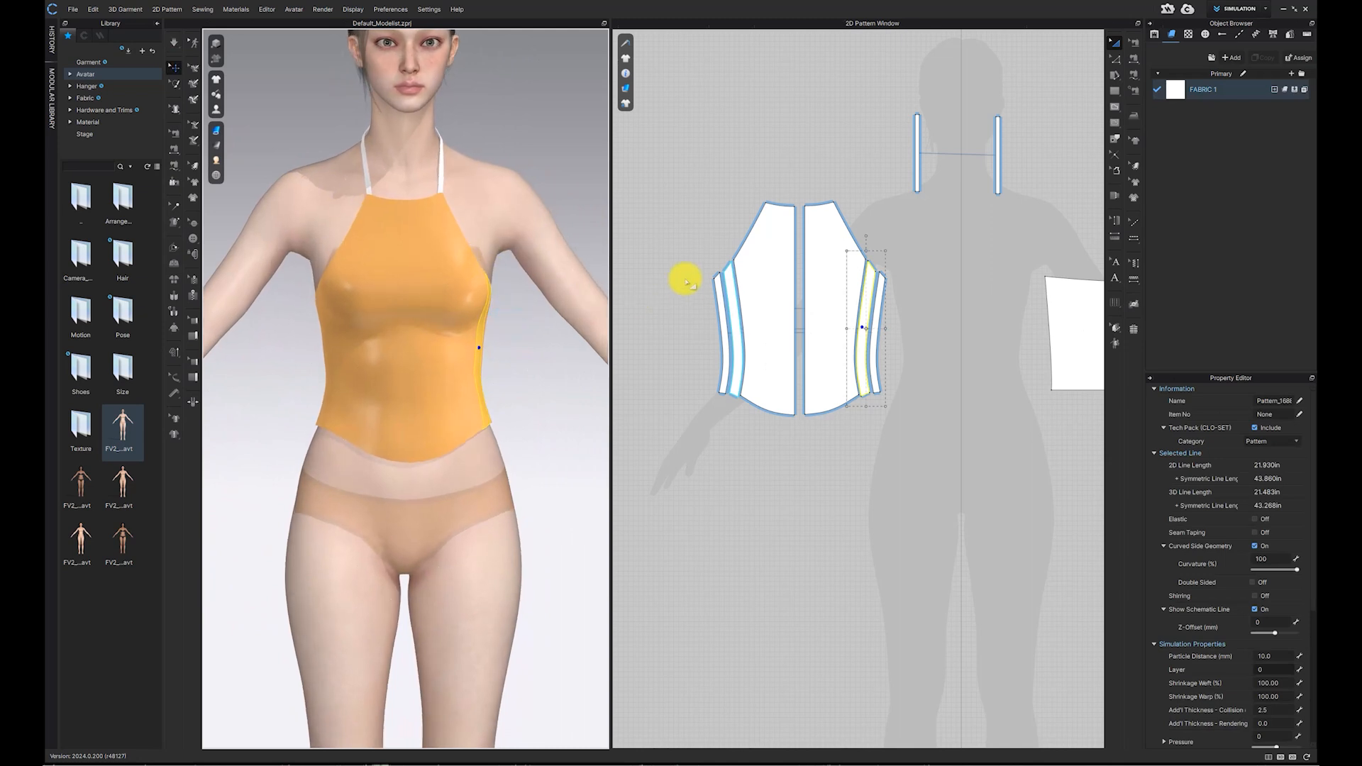
Step: Copy the two main front patterns and paste the copy below the original top
left_click(792, 208)
left_click(766, 230)
left_click(827, 246, "shift")
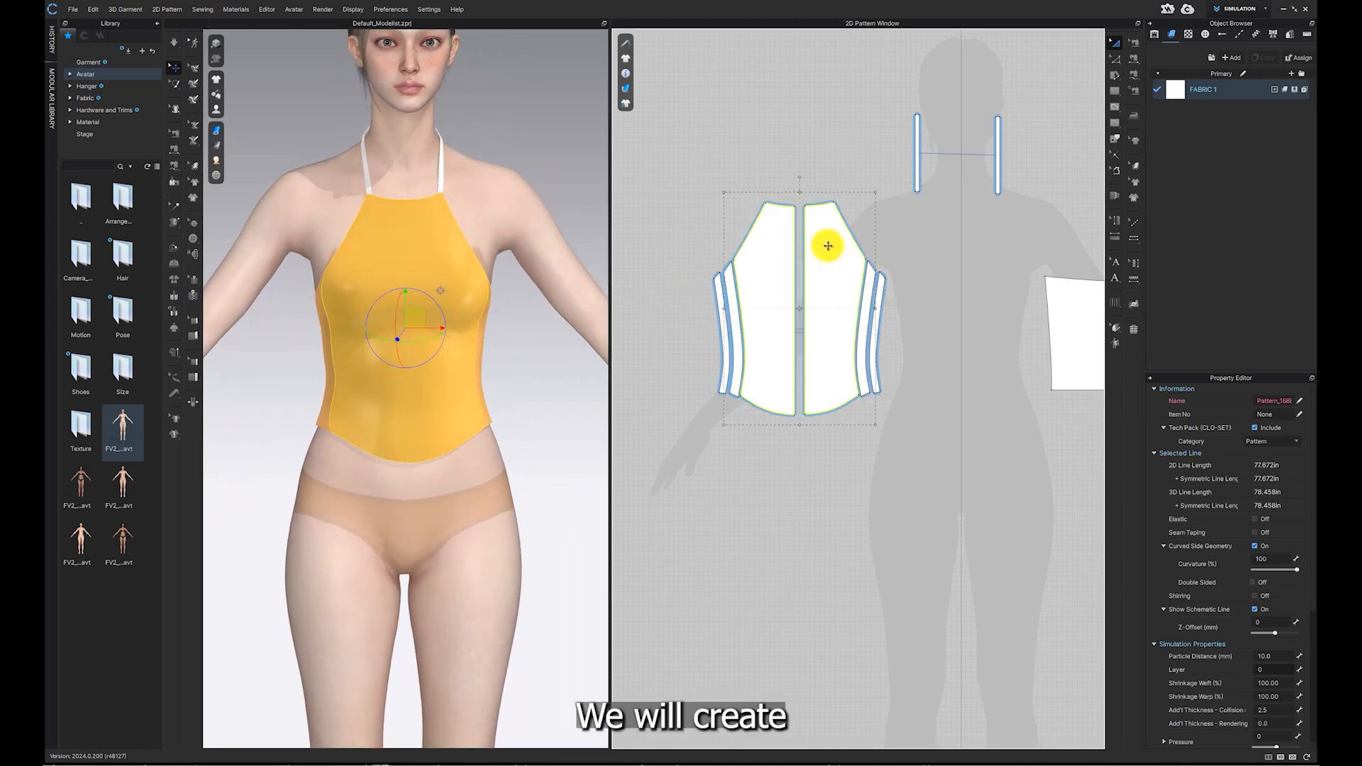
key("ctrl+c")
key("ctrl+v")
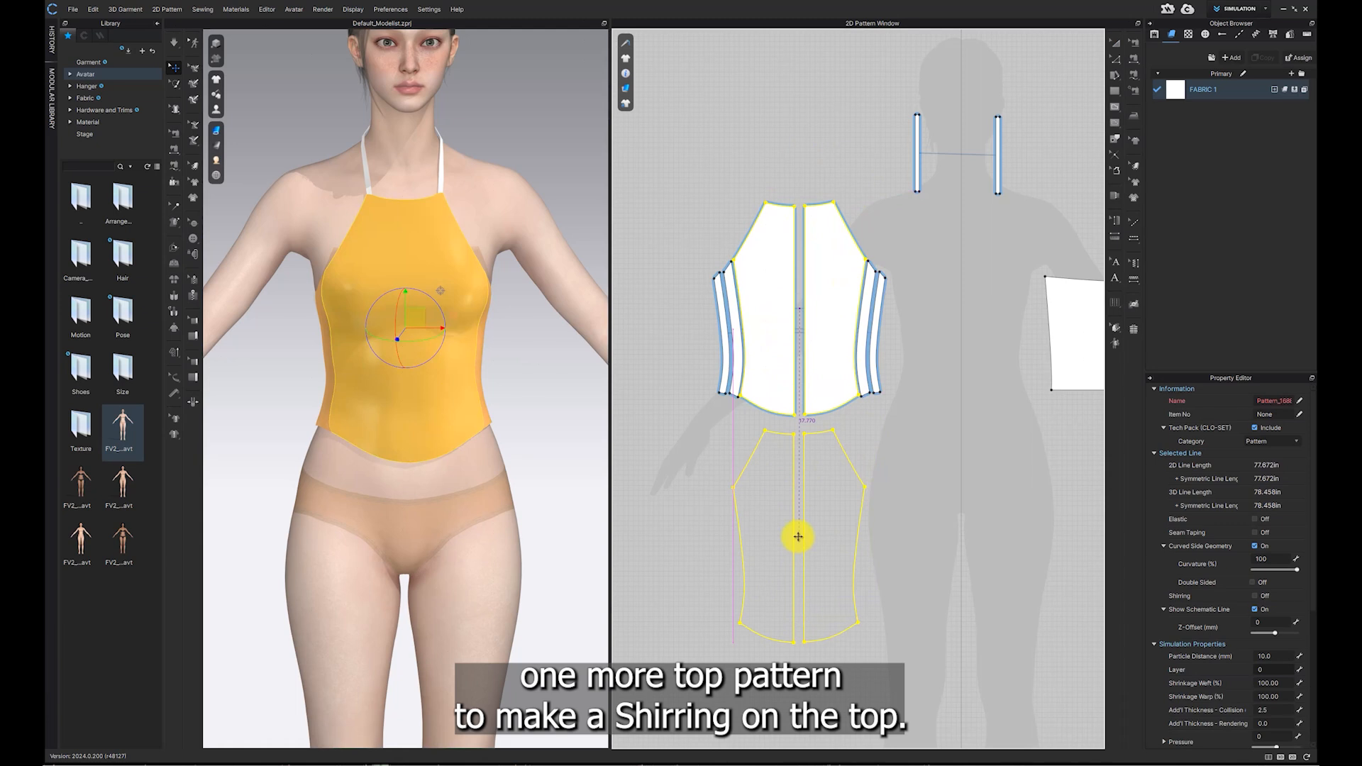
left_click(798, 537)
middle_click_drag(800, 535, 810, 318)
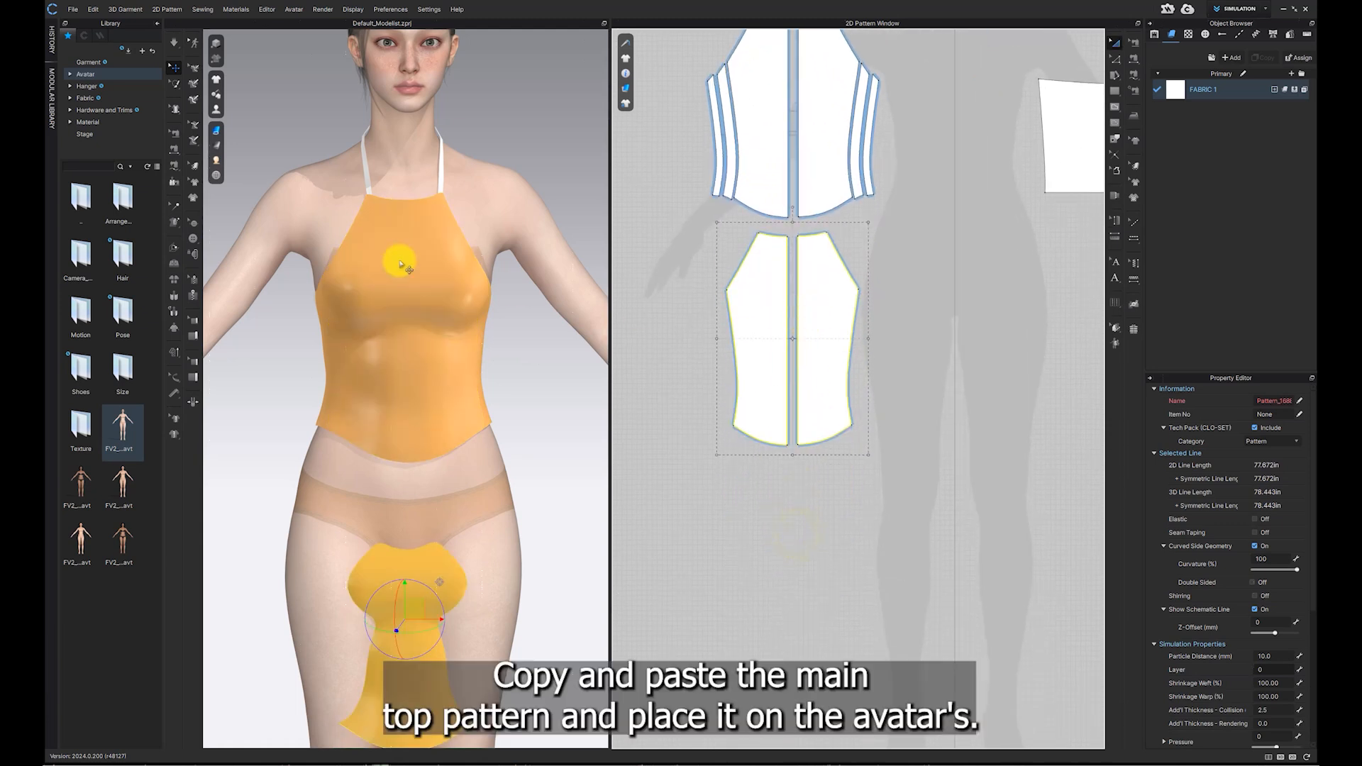
Step: Show the arrangement points and place both pasted pieces over the front of the avatar
left_click(216, 110)
left_click(253, 140)
left_click(417, 293)
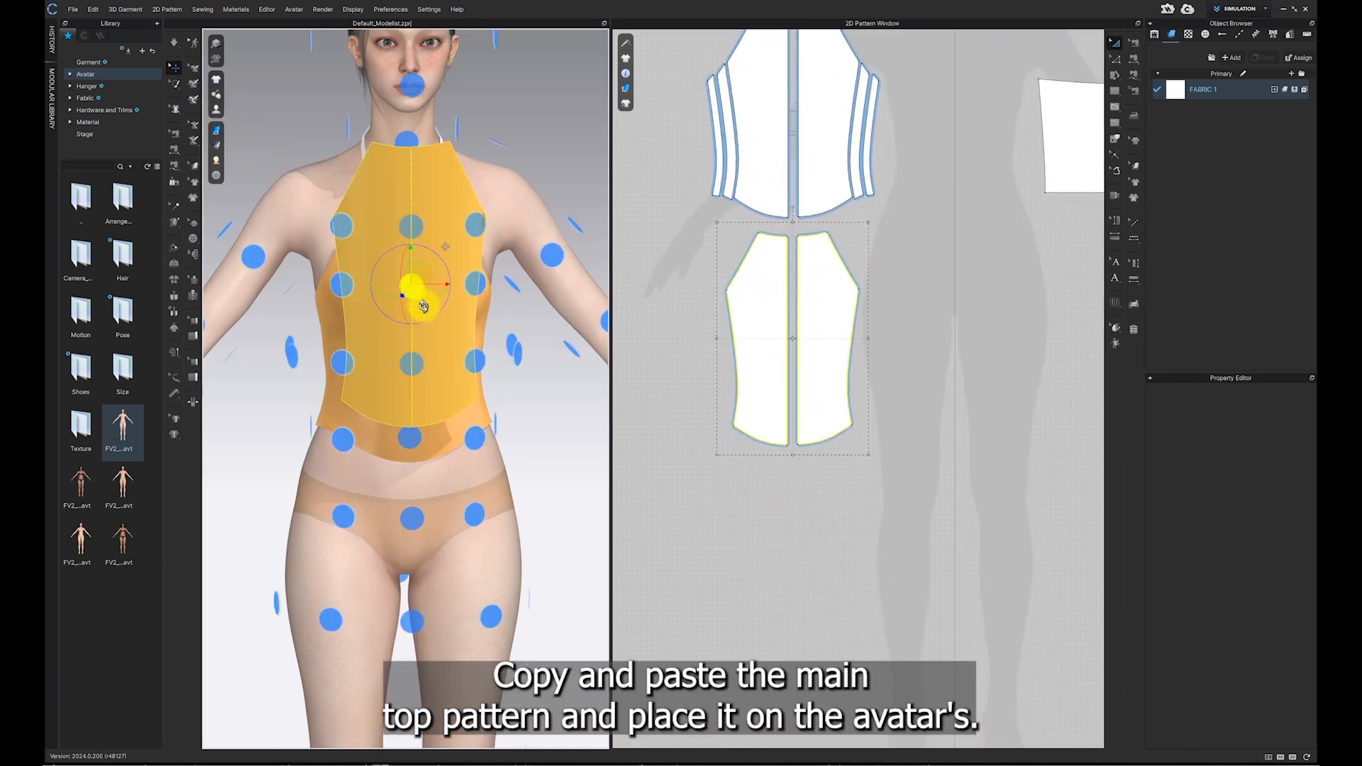
right_click_drag(371, 278, 365, 292)
left_click_drag(369, 255, 369, 393)
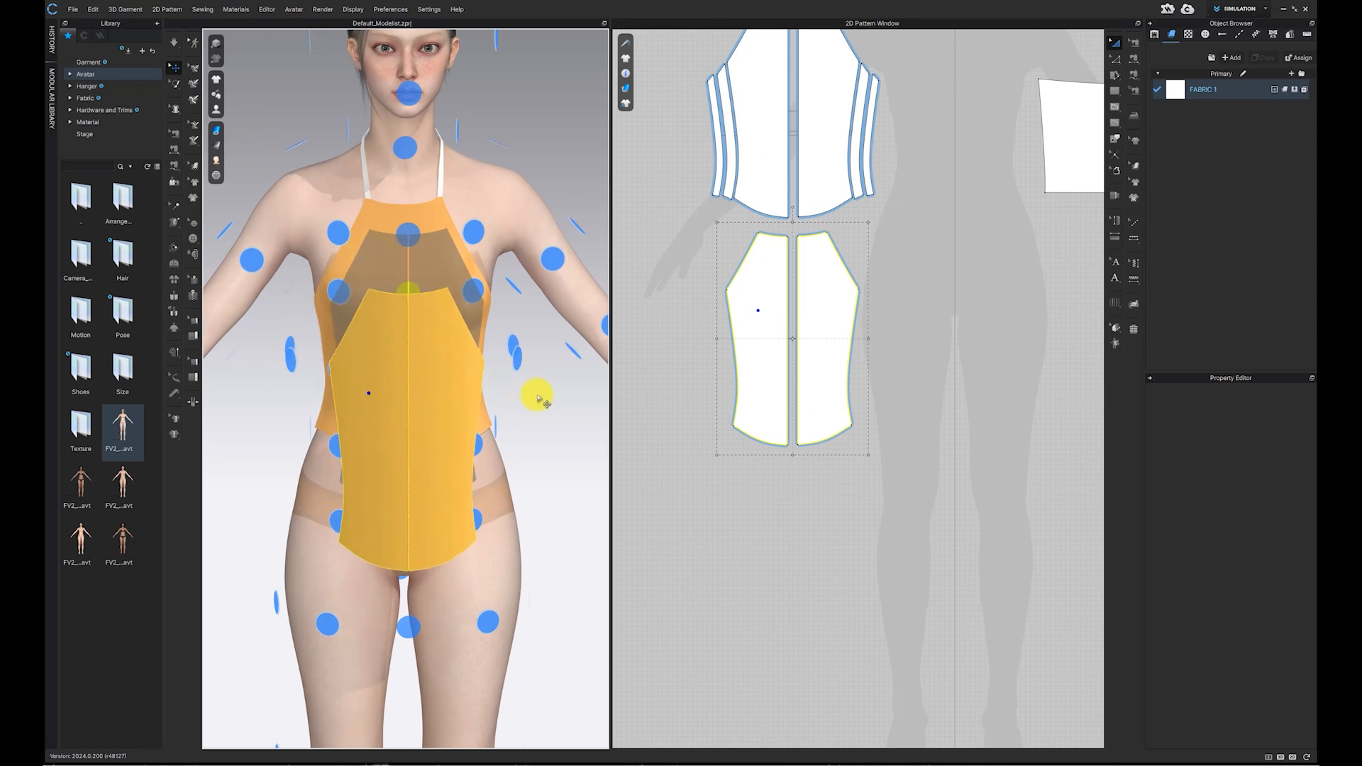
left_click_drag(610, 406, 724, 414)
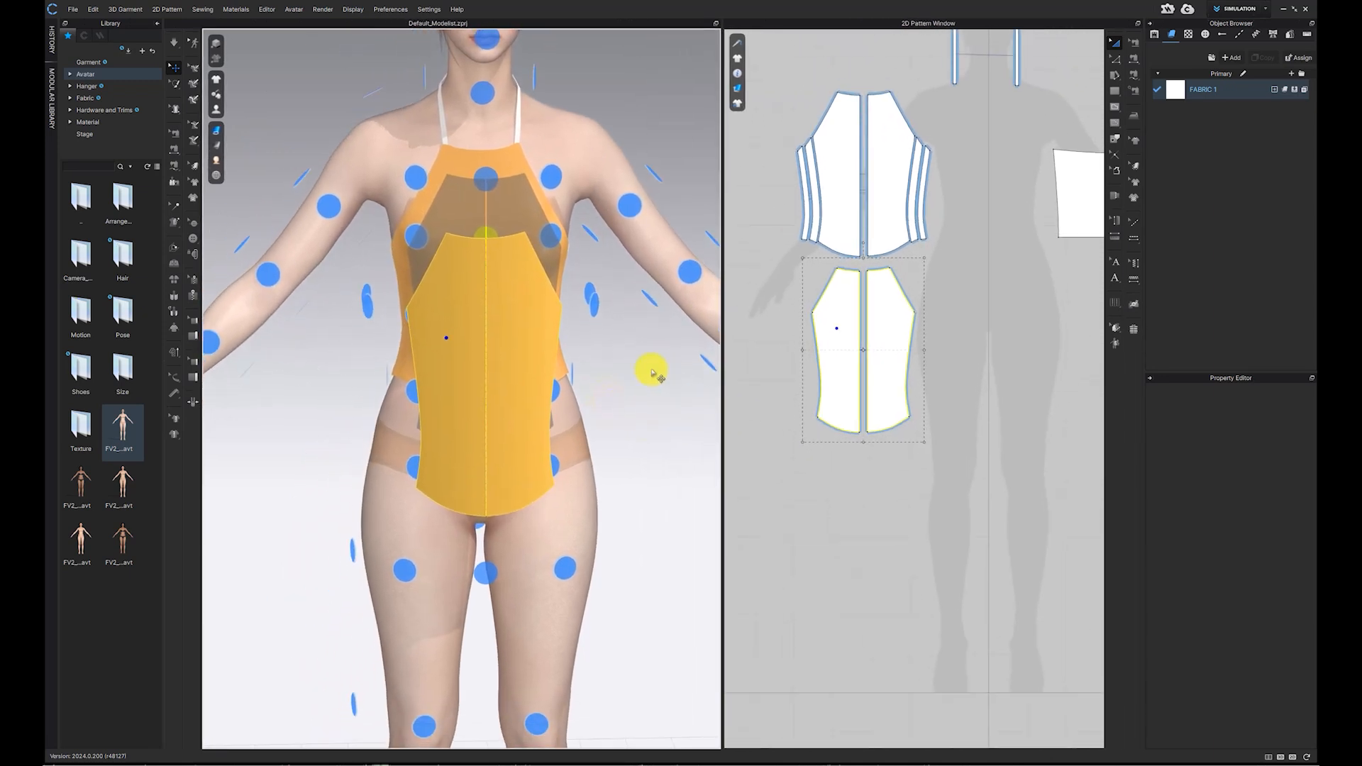
left_click_drag(542, 406, 547, 398)
left_click(620, 413)
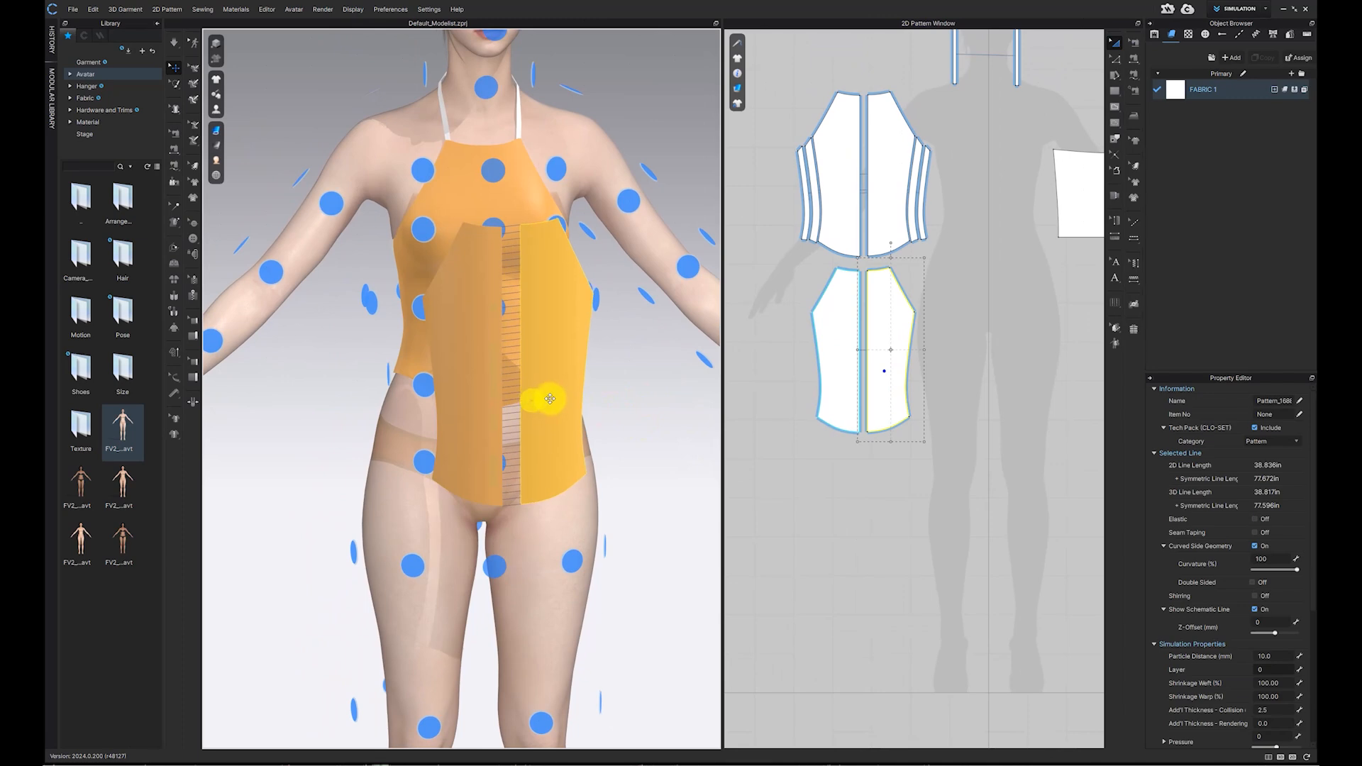
left_click(474, 385)
right_click_drag(638, 396, 579, 360)
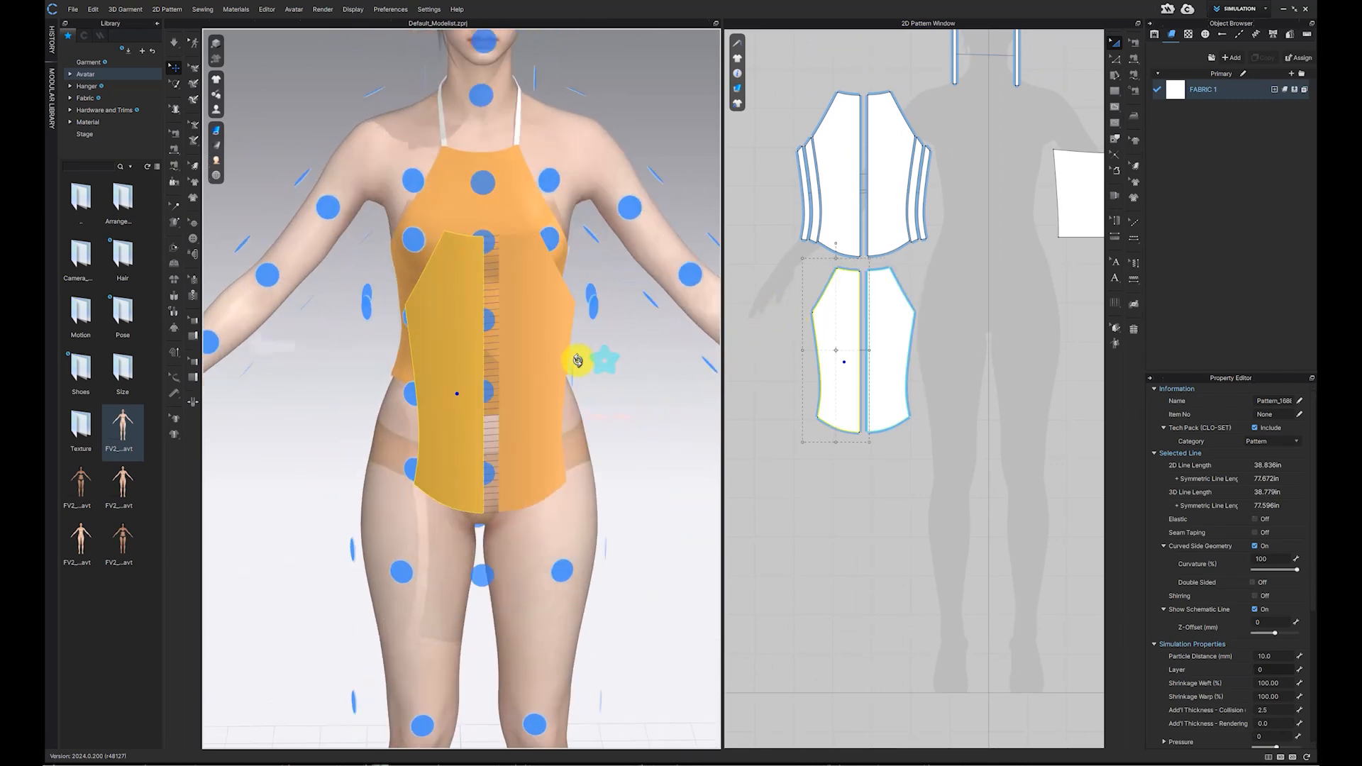
Step: Select the copied pieces' bottom hem lines and move them downward to lengthen the new layer
left_click(873, 423)
left_click(791, 278)
left_click(1116, 64)
scroll(884, 428, "up", 3)
left_click(808, 425)
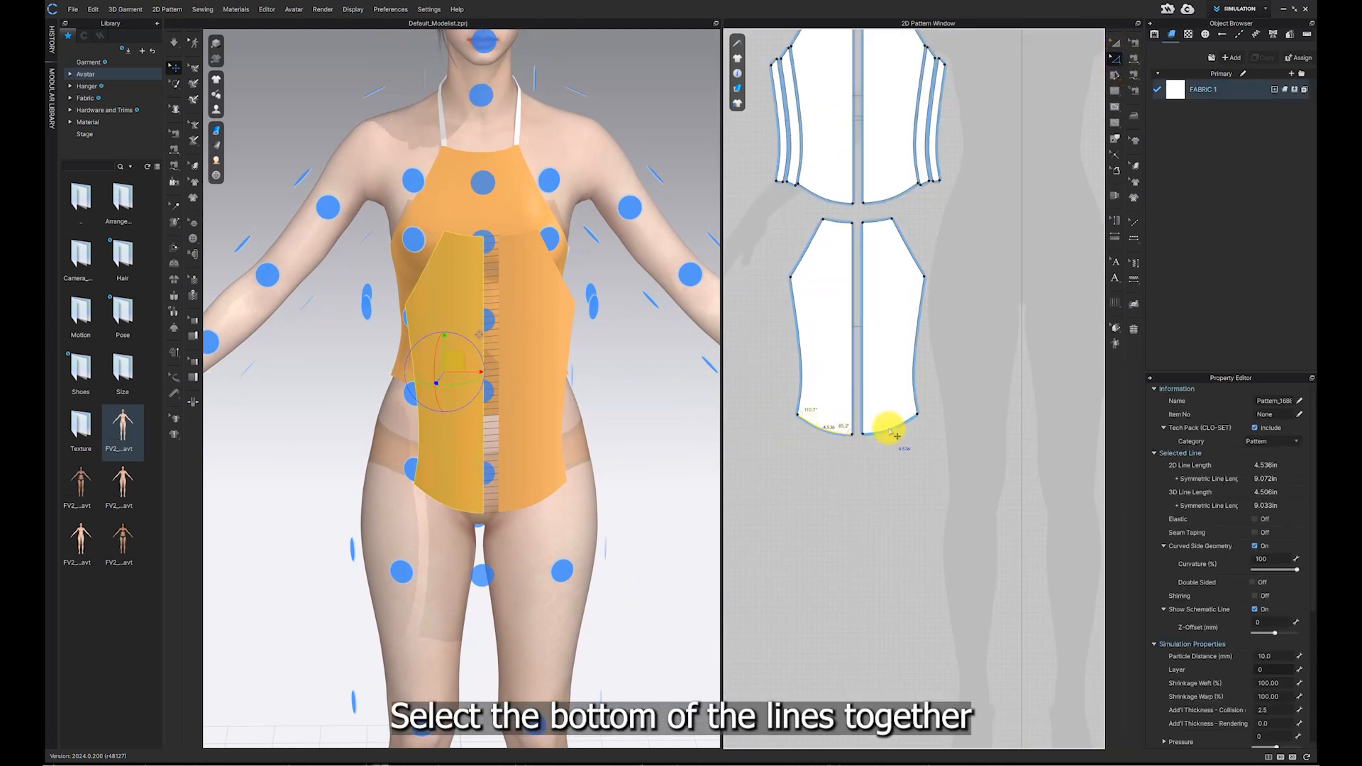
key("Down")
key("Down")
key("Down")
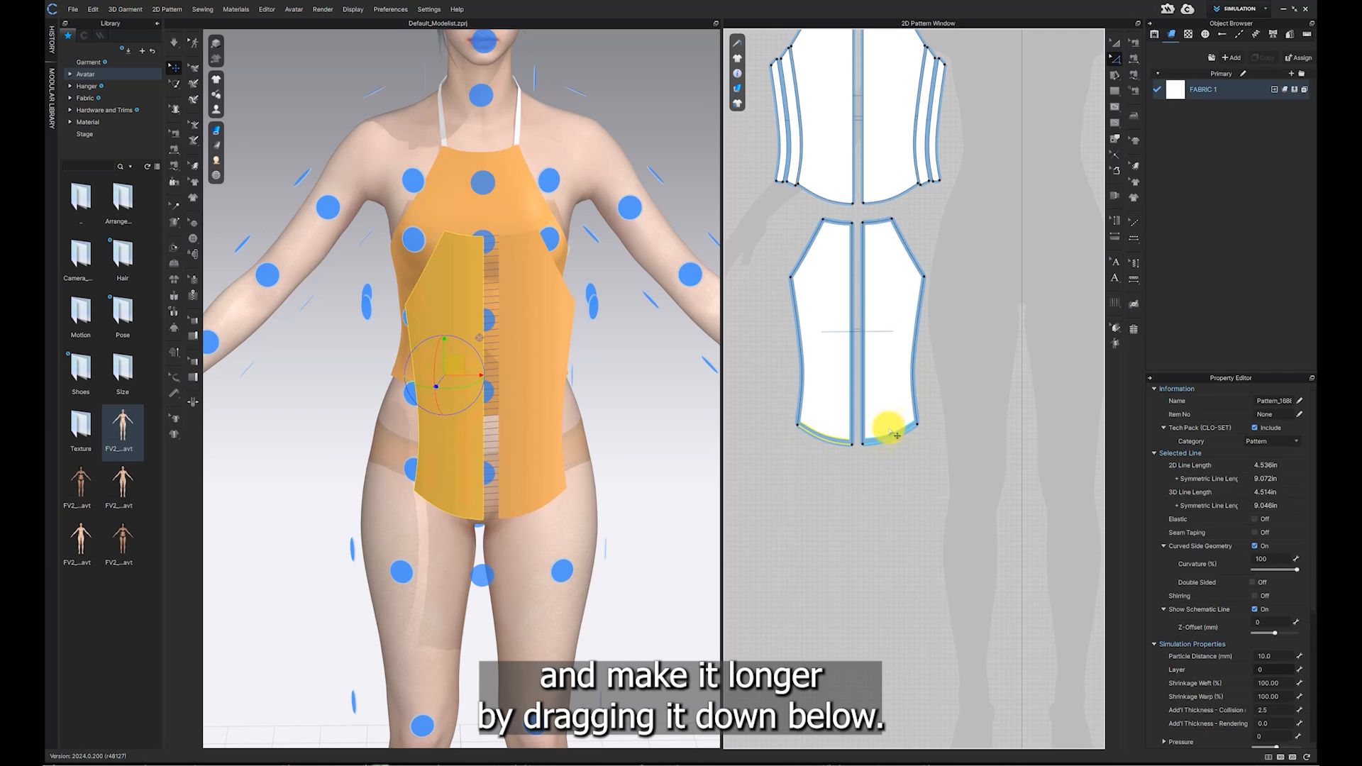
key("Down")
key("Down")
key("Down")
key("Down")
key("Down")
key("Down")
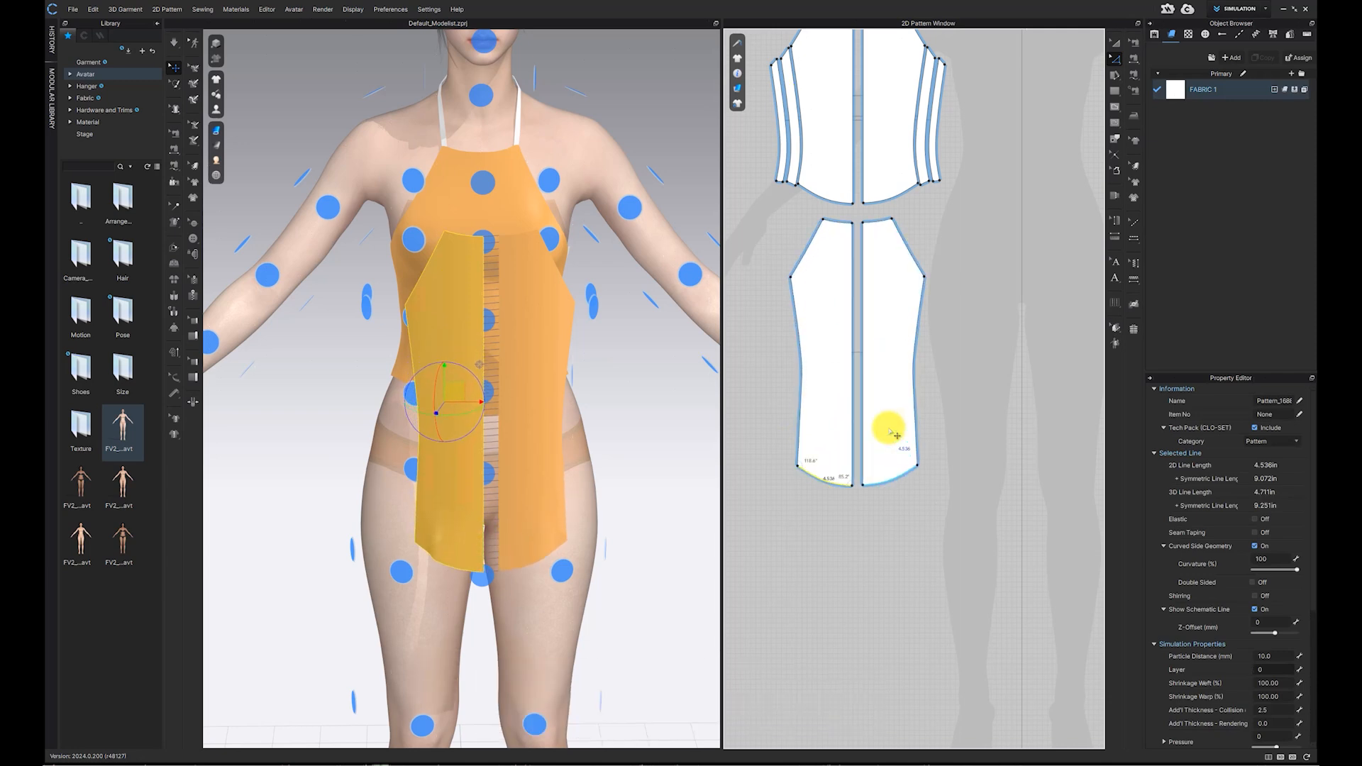
Step: Nudge the copied front piece into place over the avatar's front and select the new layer
mouse_move(486, 471)
right_mouse_down()
mouse_move(514, 469)
mouse_move(487, 475)
mouse_move(498, 485)
right_mouse_up()
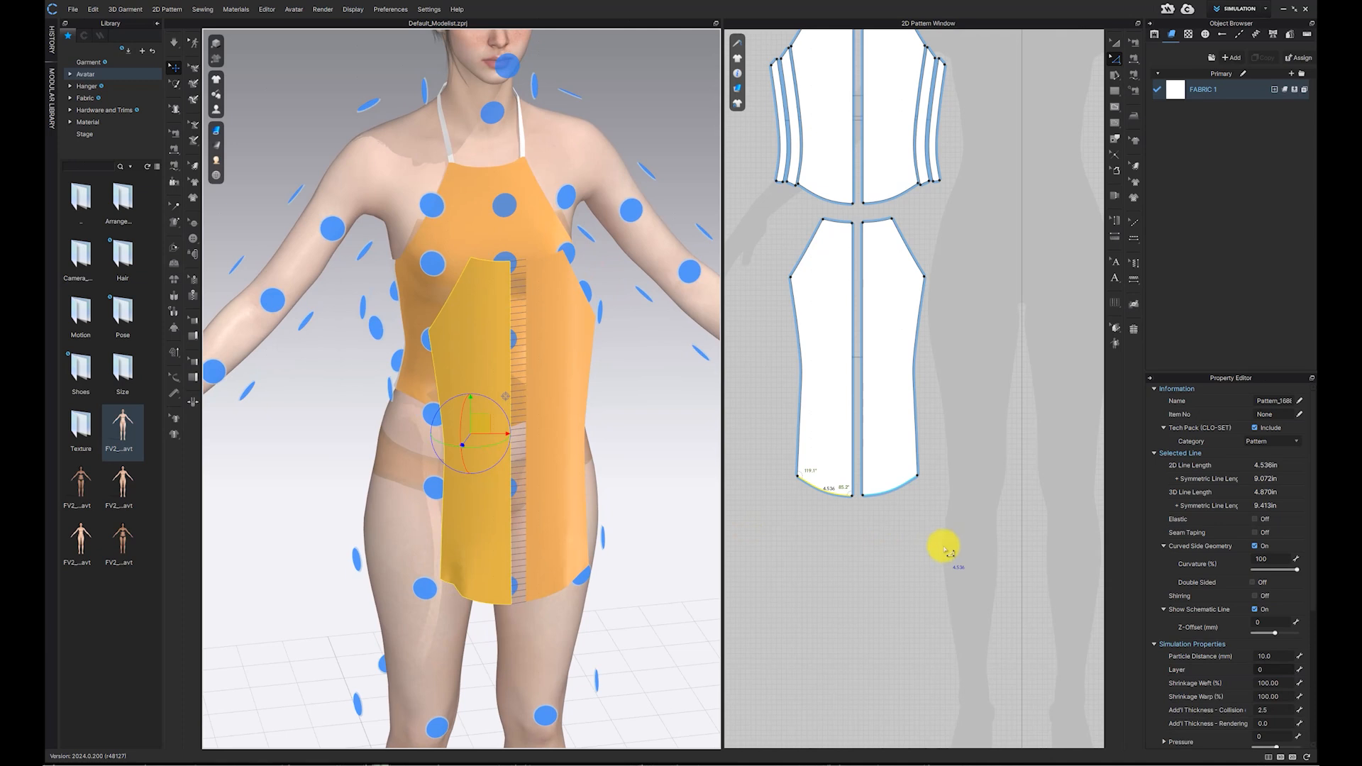
left_click(886, 514)
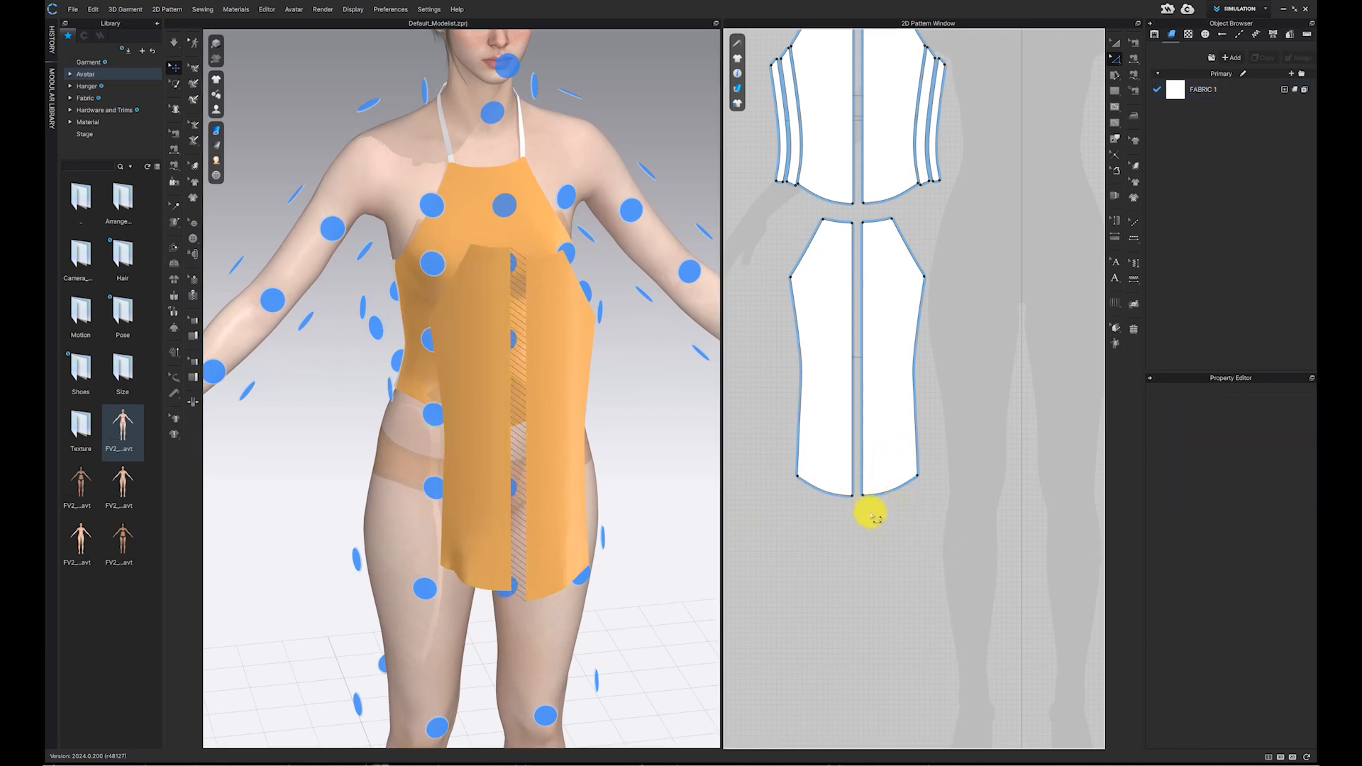
left_click(550, 416)
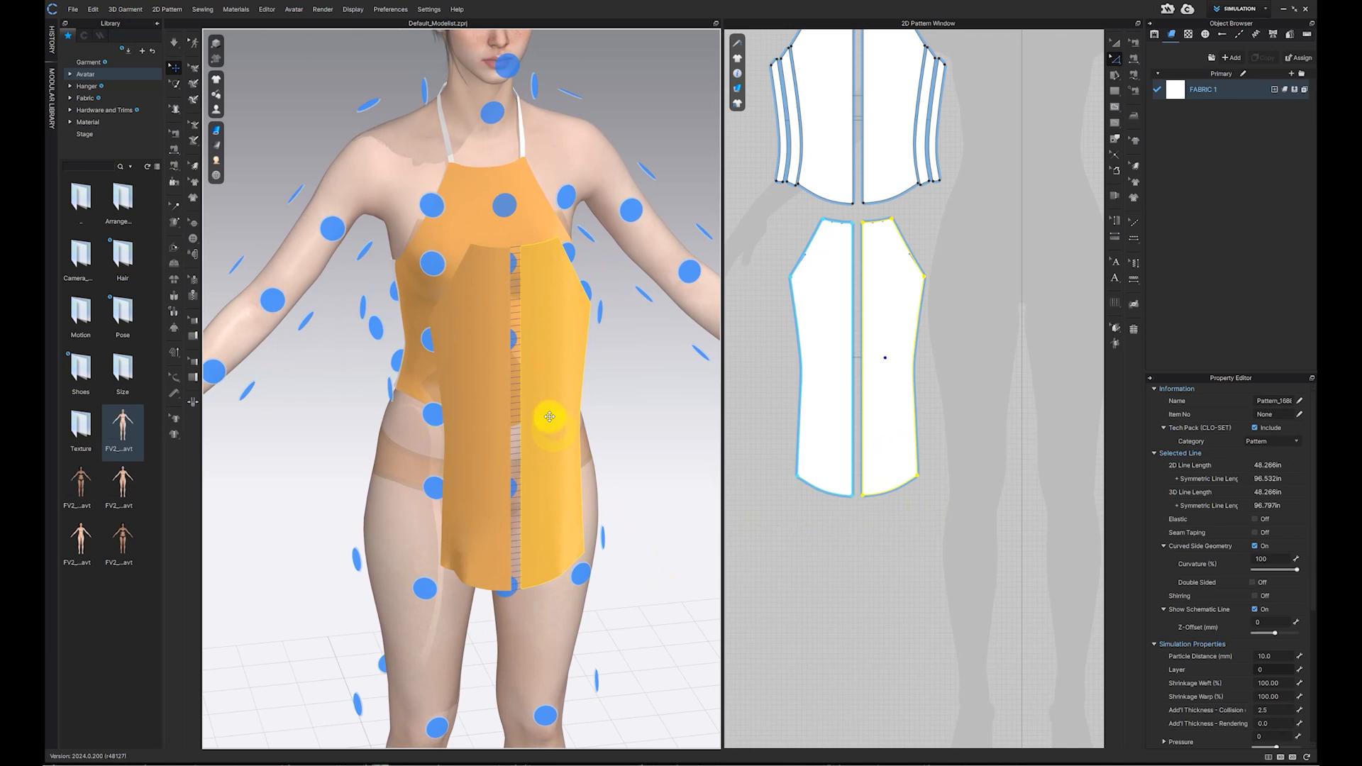
Step: Sew the new layer's side edges to the matching side seams of the main top
left_click(1136, 58)
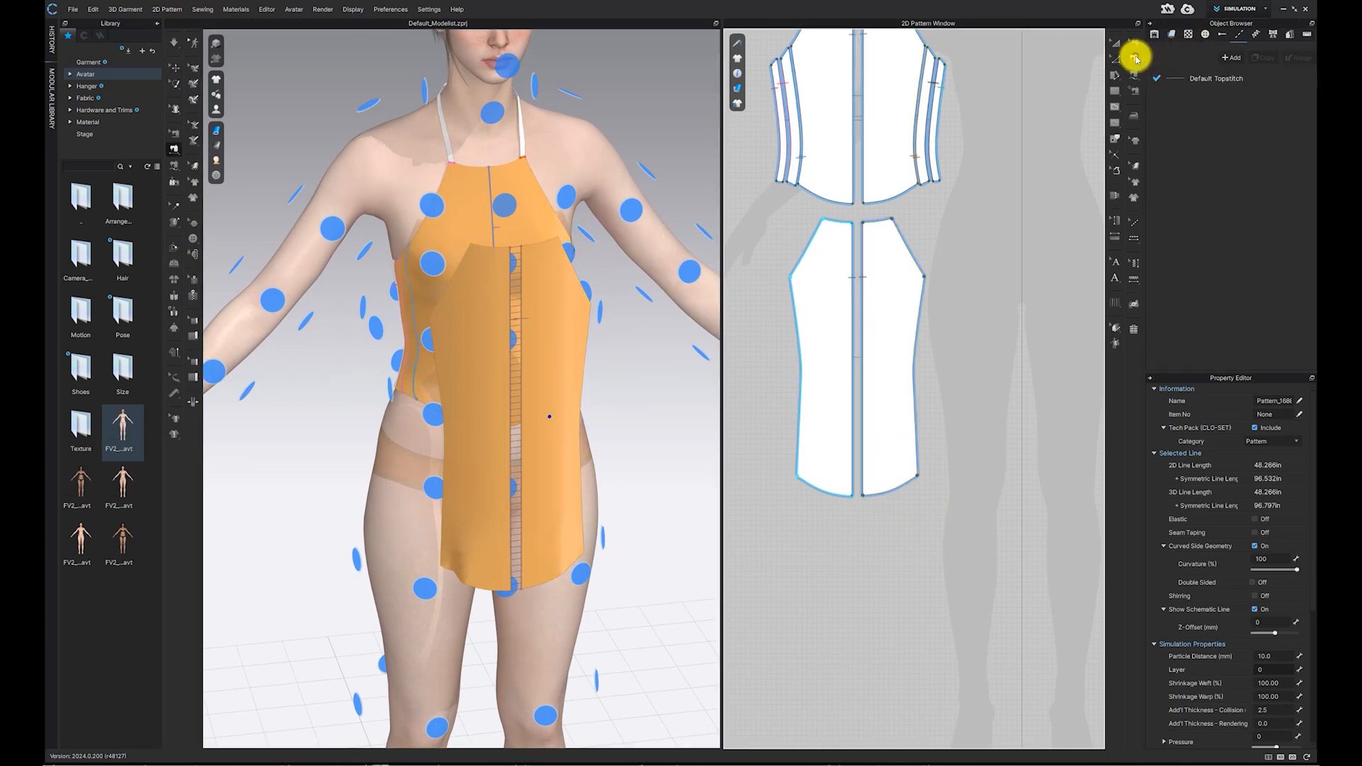
right_click_drag(487, 313, 432, 310)
left_click(438, 312)
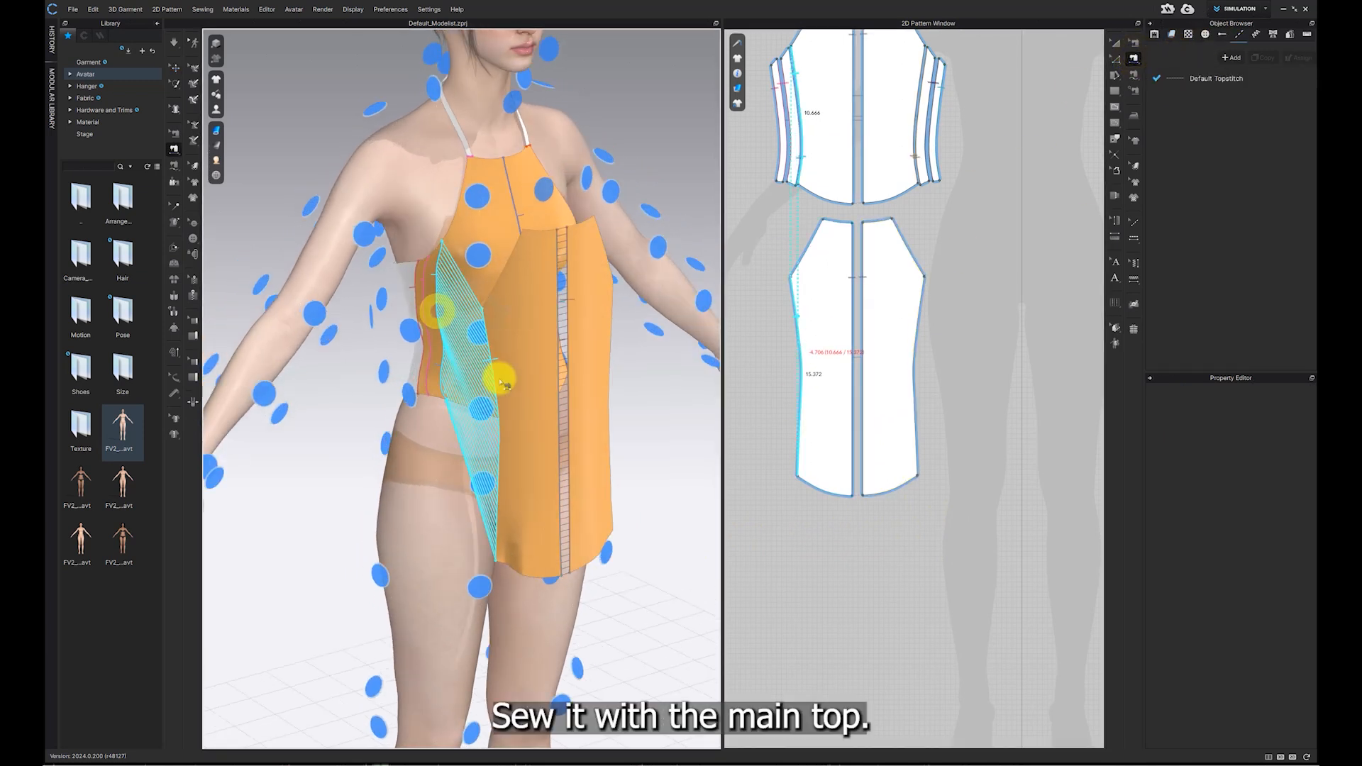
left_click(492, 377)
left_click(484, 194)
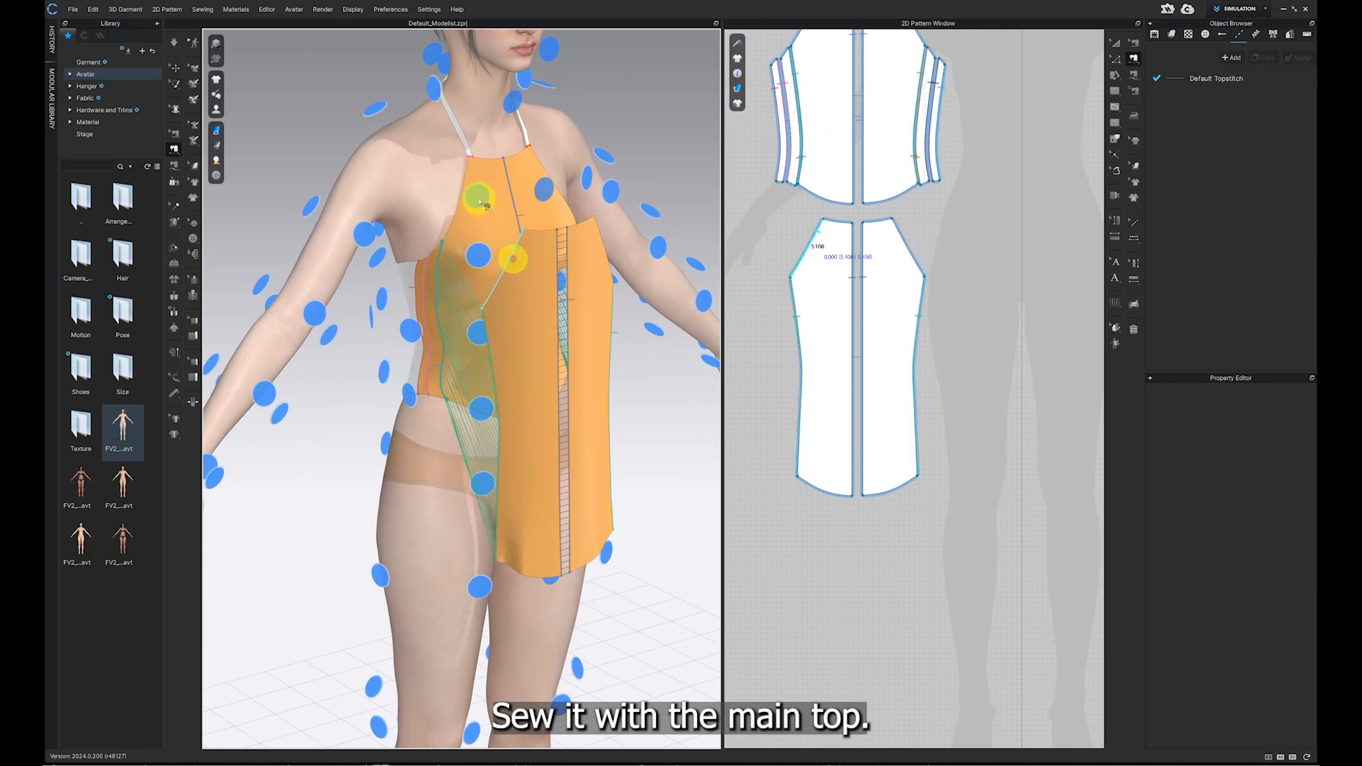
key("2")
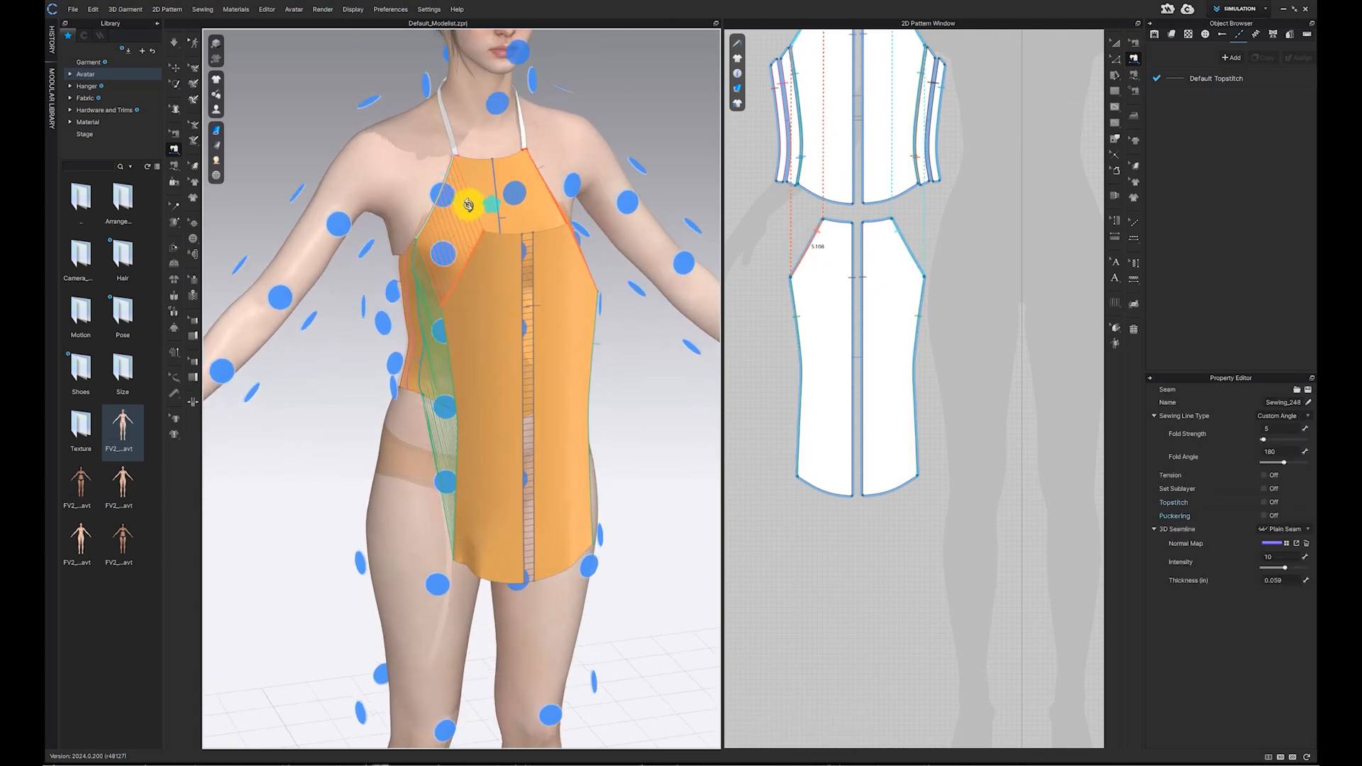
Step: Sew the new layer's neckline and remaining edges to the corresponding edges of the main top
left_click(464, 180)
left_click(468, 181)
right_click_drag(474, 343, 493, 304)
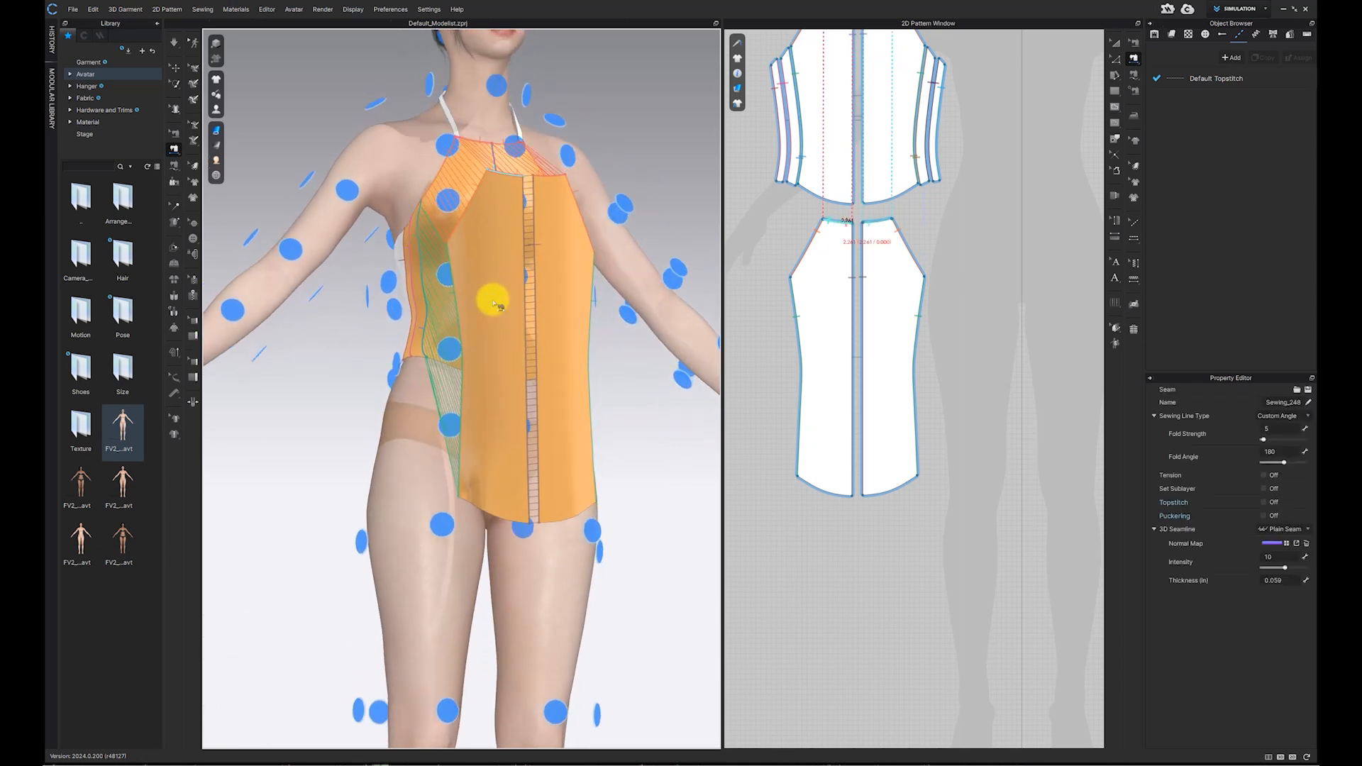
left_click(480, 518)
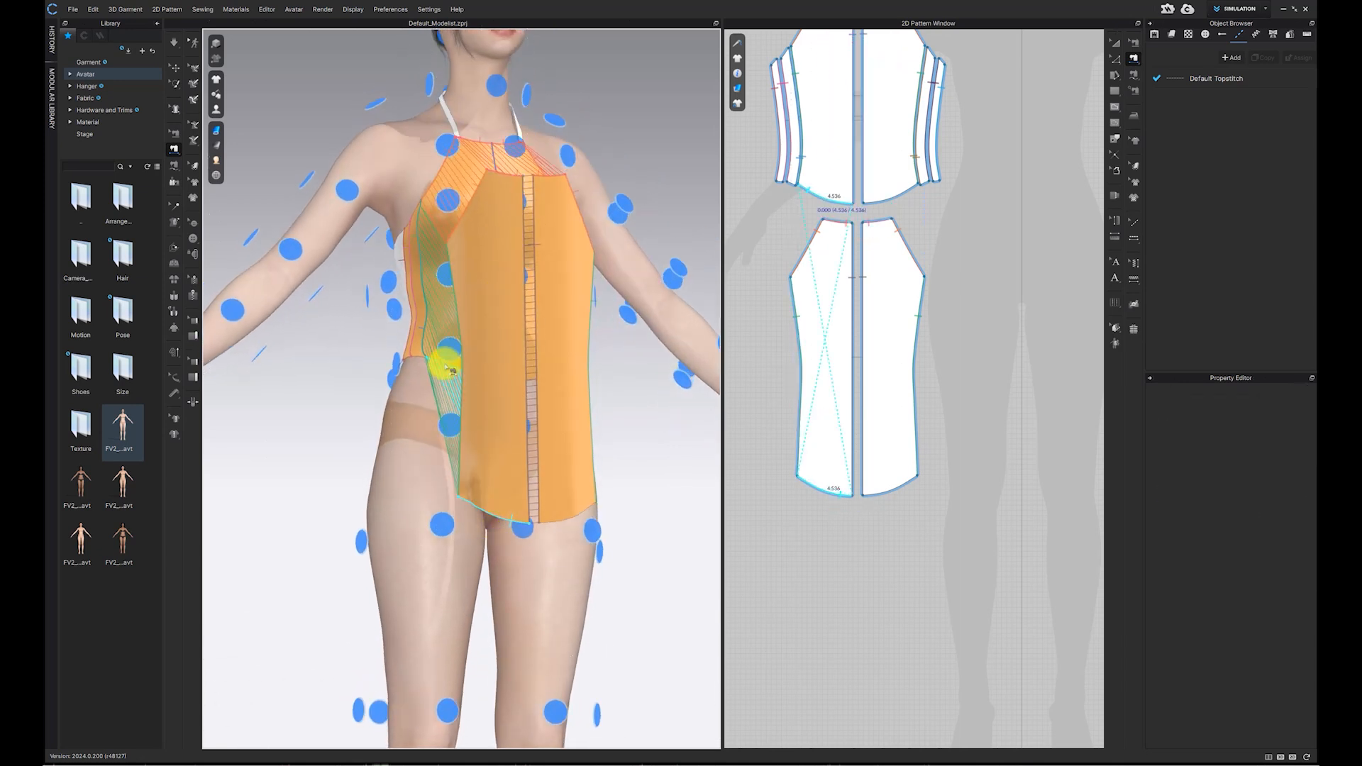
right_click_drag(444, 363, 525, 520)
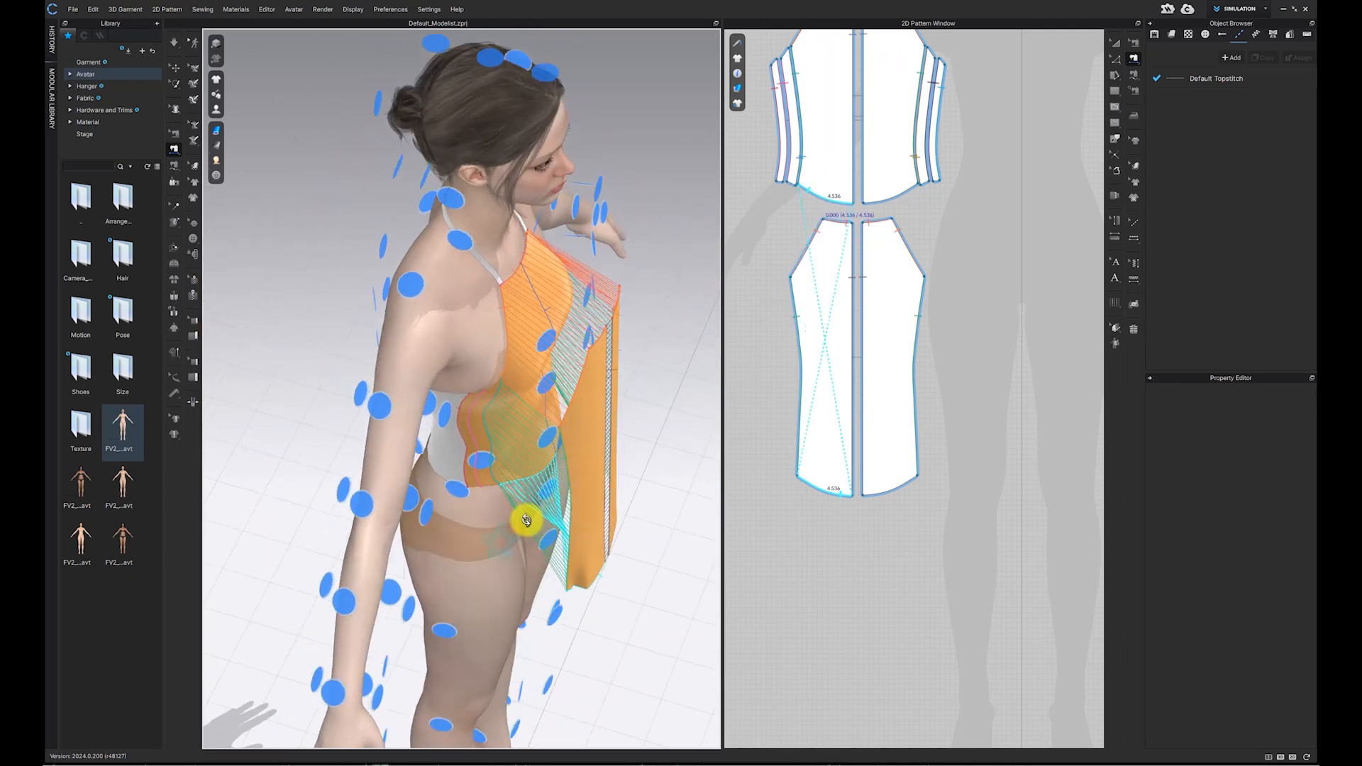
left_click(551, 479)
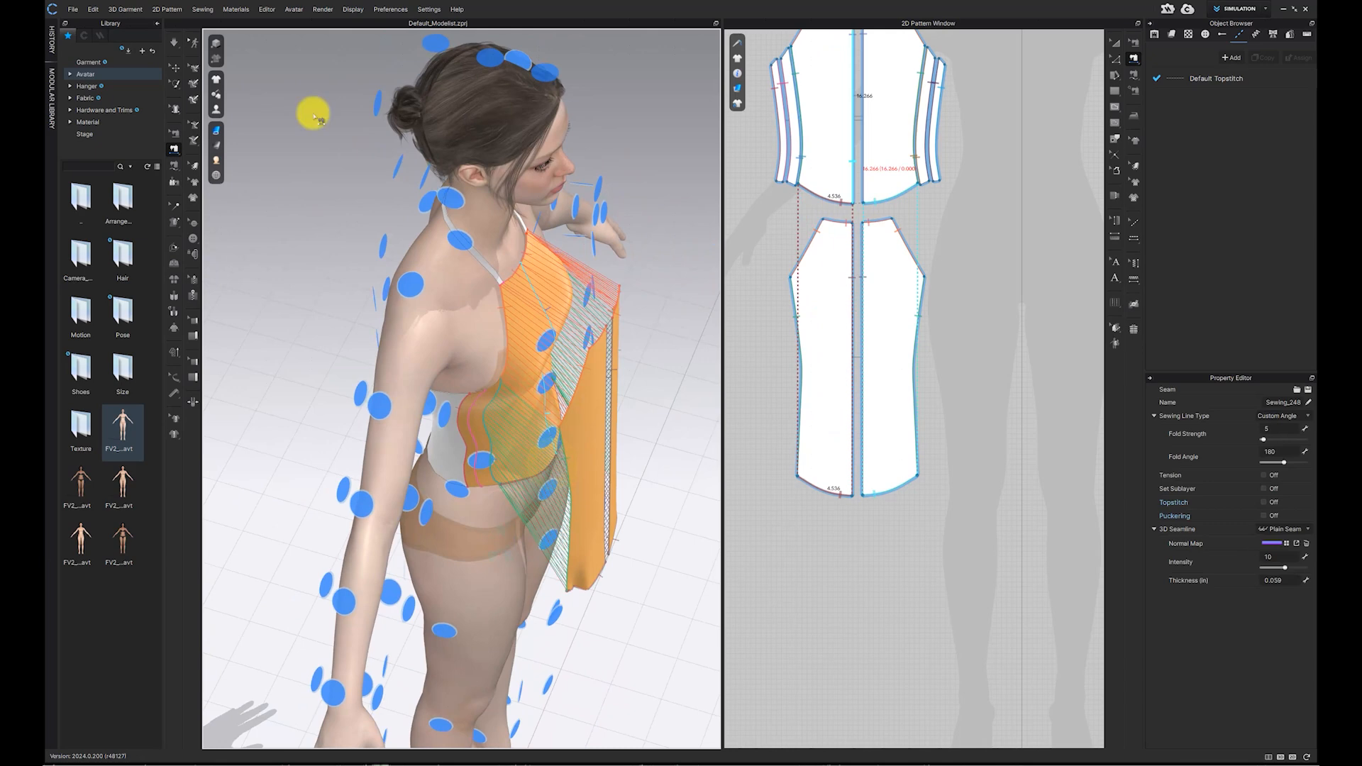
Step: Reposition the new layer's pieces on the avatar so they sit over the front of the top
left_click(177, 72)
right_click_drag(534, 355, 551, 327)
left_click_drag(584, 369, 602, 290)
right_click_drag(605, 356, 572, 390)
left_click_drag(572, 389, 583, 305)
right_click_drag(597, 339, 560, 354)
Step: Select both pieces of the new layer and unstrengthen them
left_click(431, 298)
left_click(516, 302, "shift")
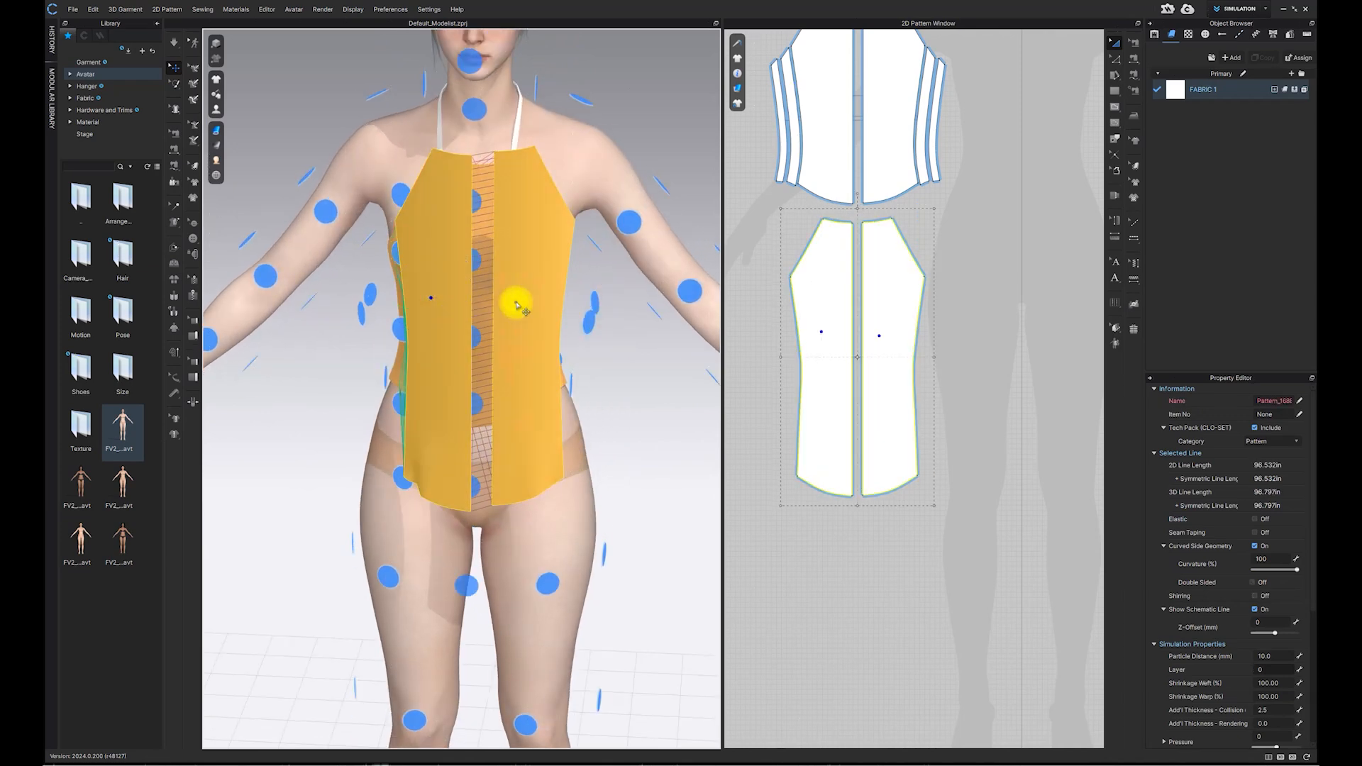
scroll(518, 305, "down", 2)
right_click_drag(533, 305, 538, 291)
right_click(534, 292)
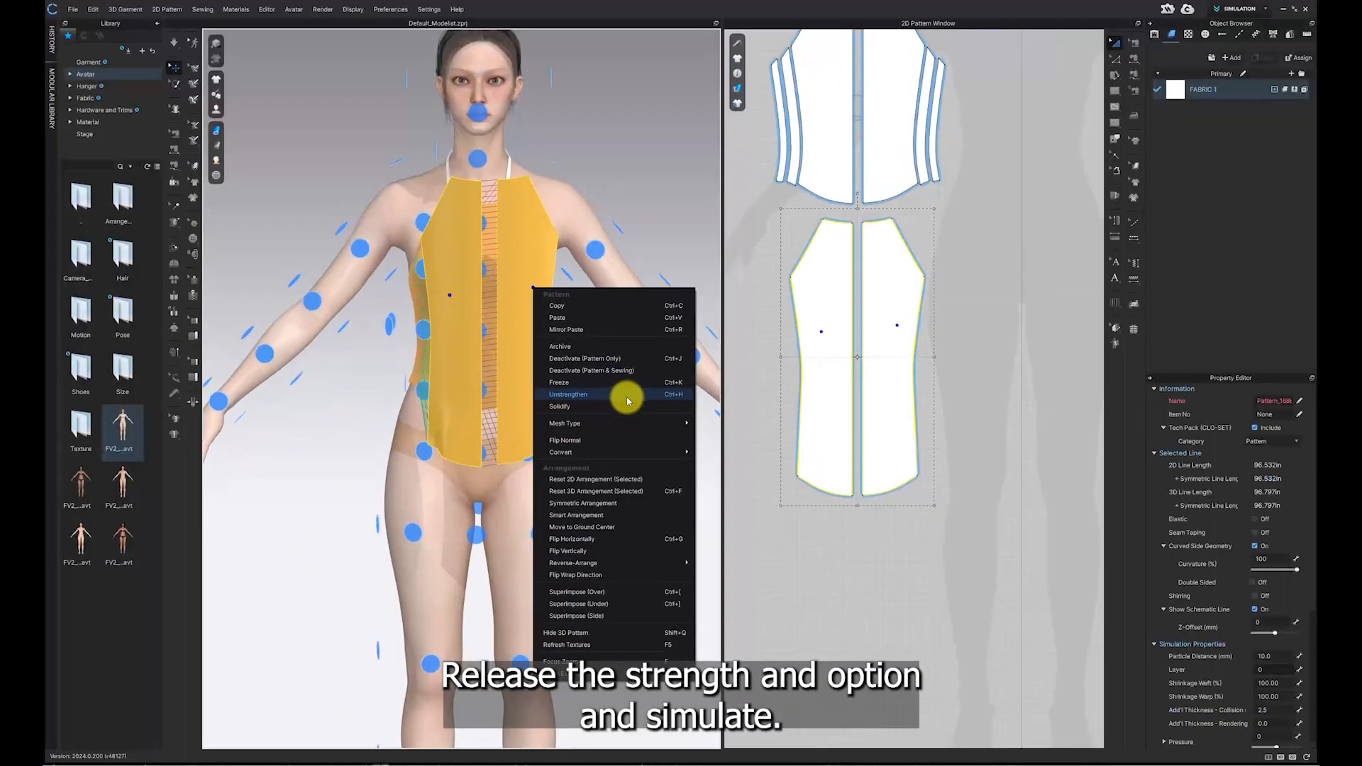
left_click(628, 399)
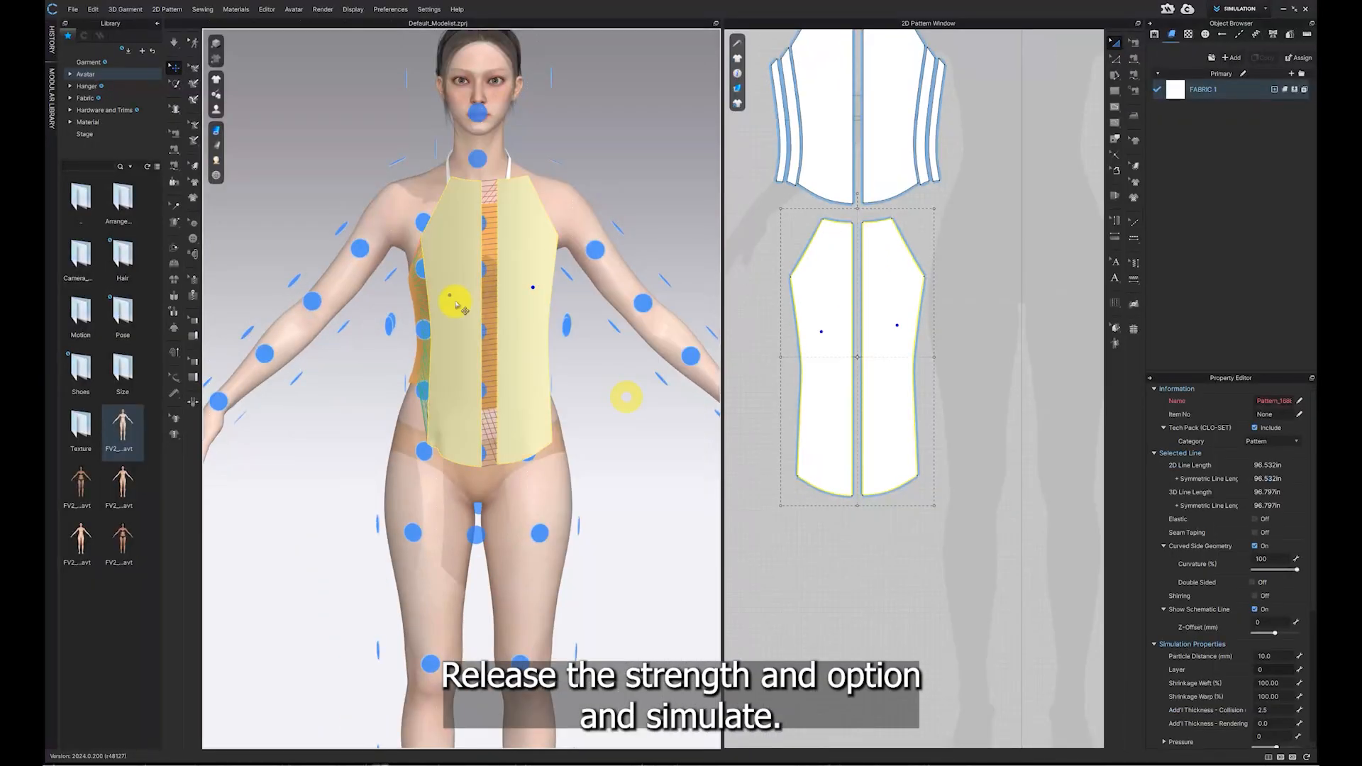
Step: Simulate and pull the new layer's fabric to drape it over the main top
left_click(174, 44)
left_click_drag(481, 316, 477, 295)
left_click_drag(473, 358, 474, 271)
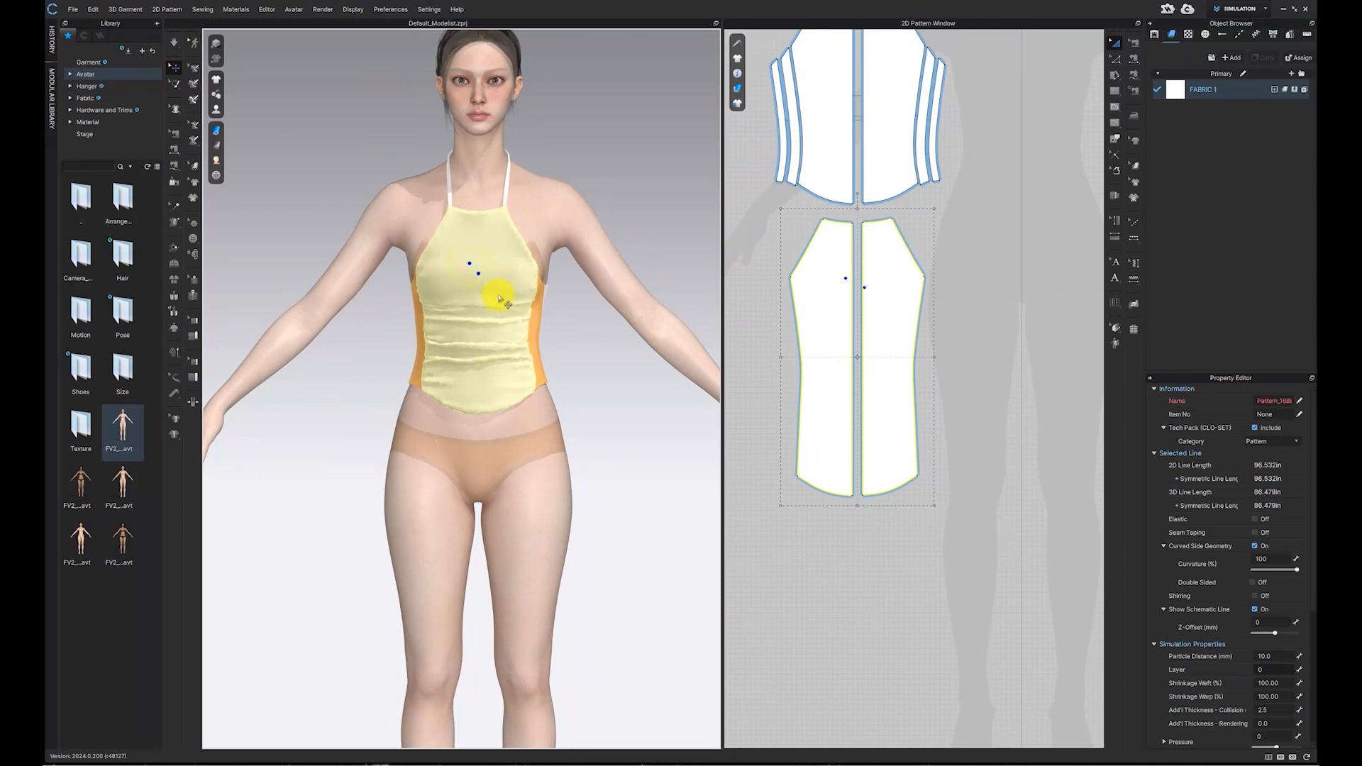
Step: Set the new layer's particle distance to 5.0 and turn on Shirring for its outline
left_click(1276, 657)
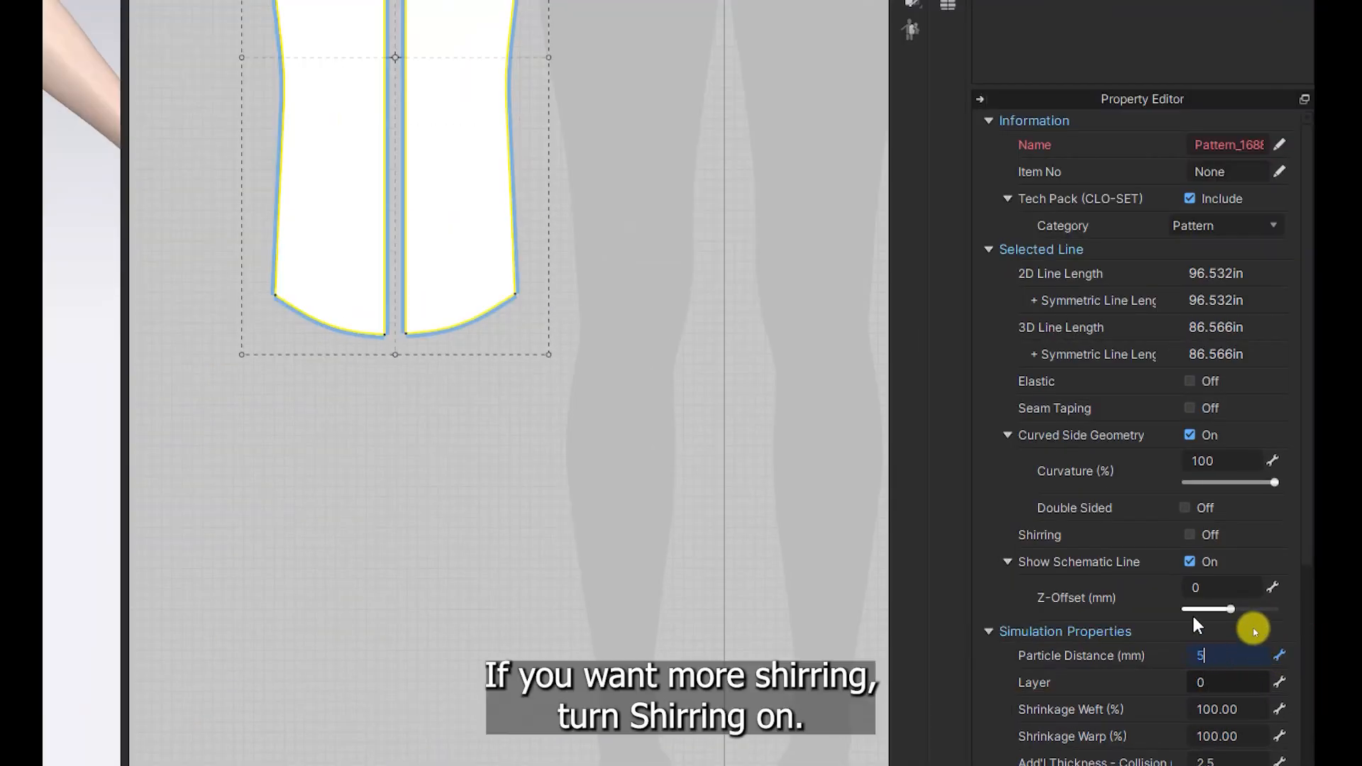
left_click(1190, 535)
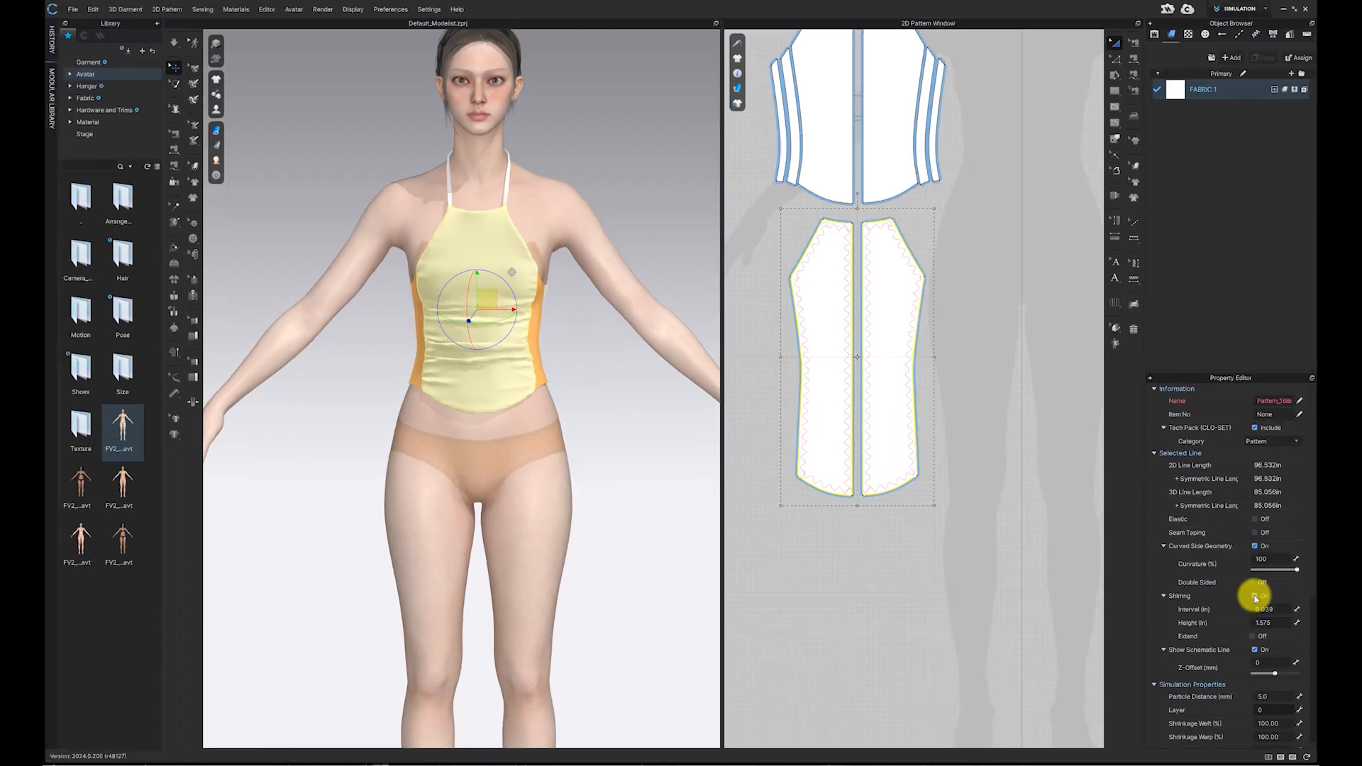
Step: Simulate and pull the shirred layer's fabric to settle its gathers on the avatar
left_click(170, 44)
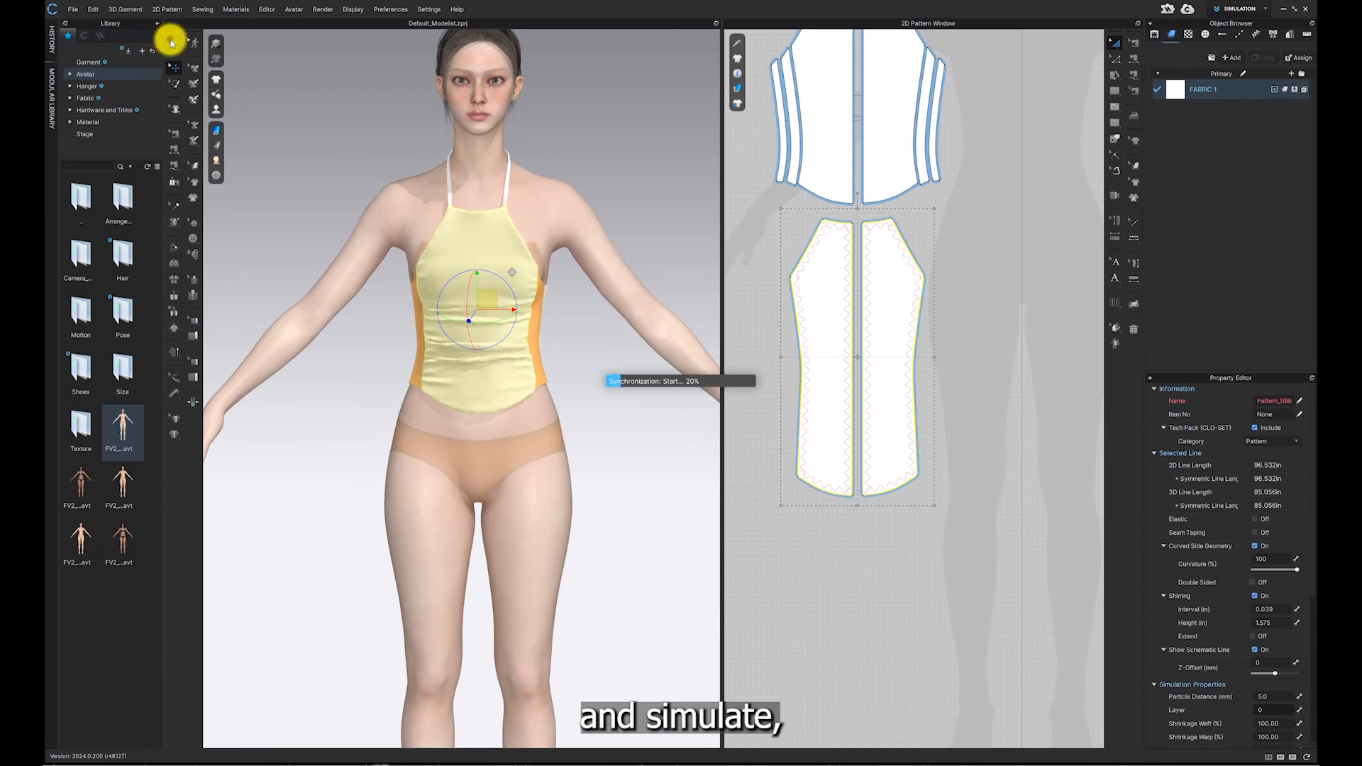
left_click_drag(483, 387, 485, 414)
mouse_move(528, 374)
right_mouse_down()
mouse_move(545, 370)
mouse_move(523, 379)
right_mouse_up()
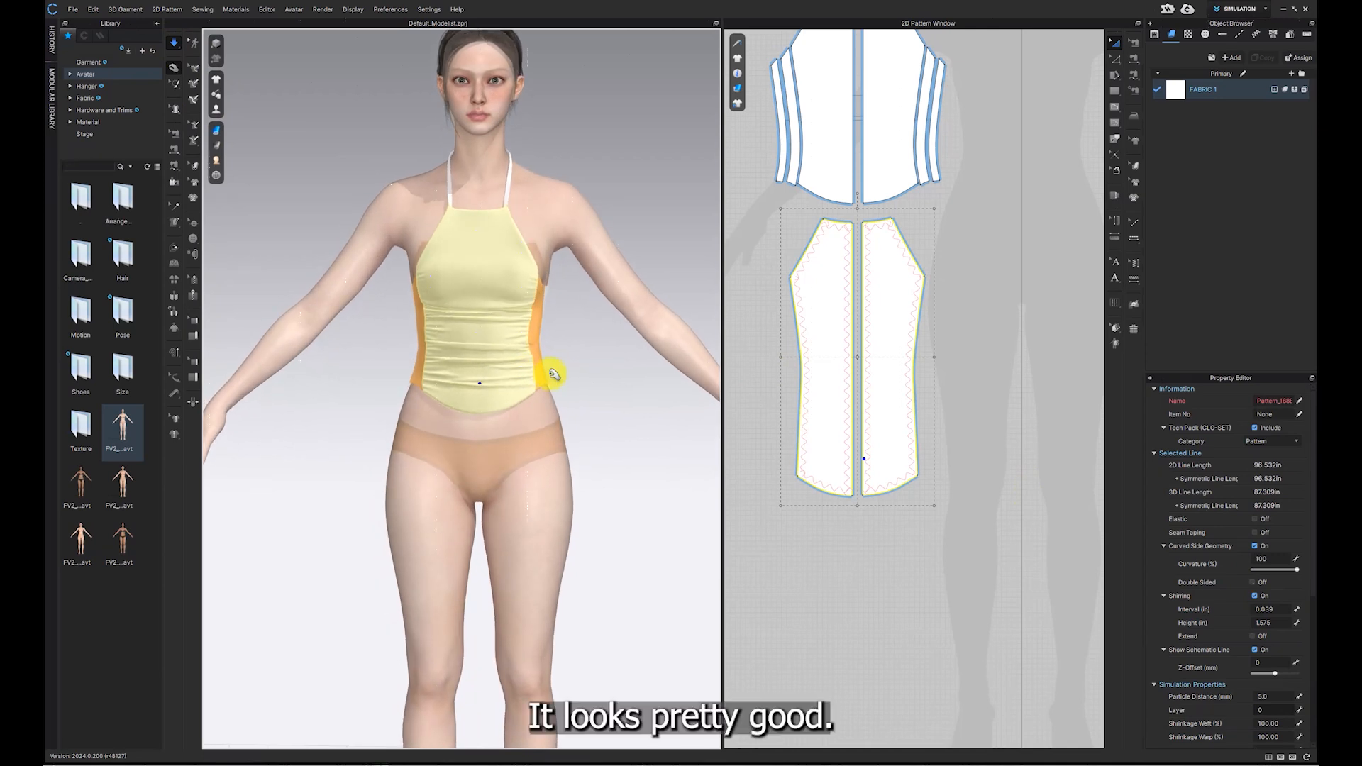
right_click_drag(543, 341, 507, 352)
left_click(577, 378)
scroll(583, 368, "up", 4)
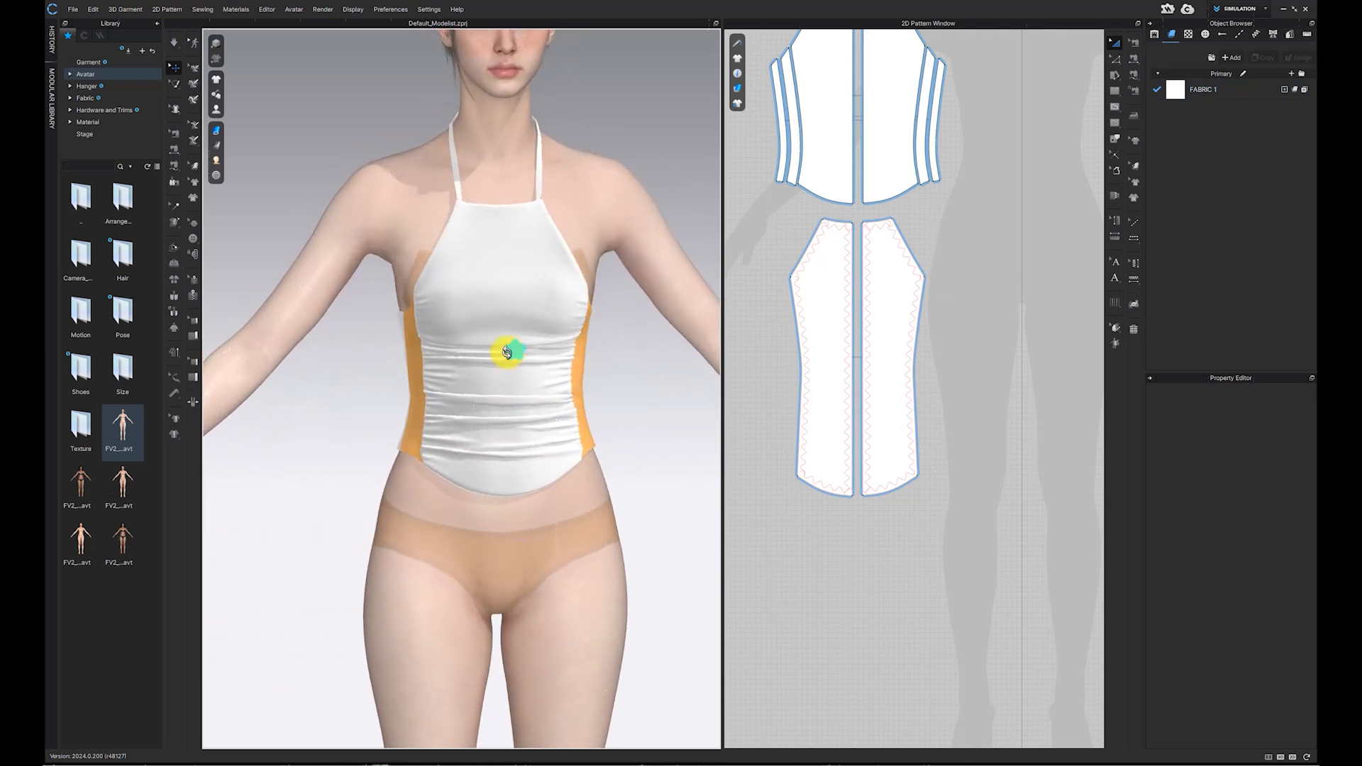
scroll(508, 355, "down", 4)
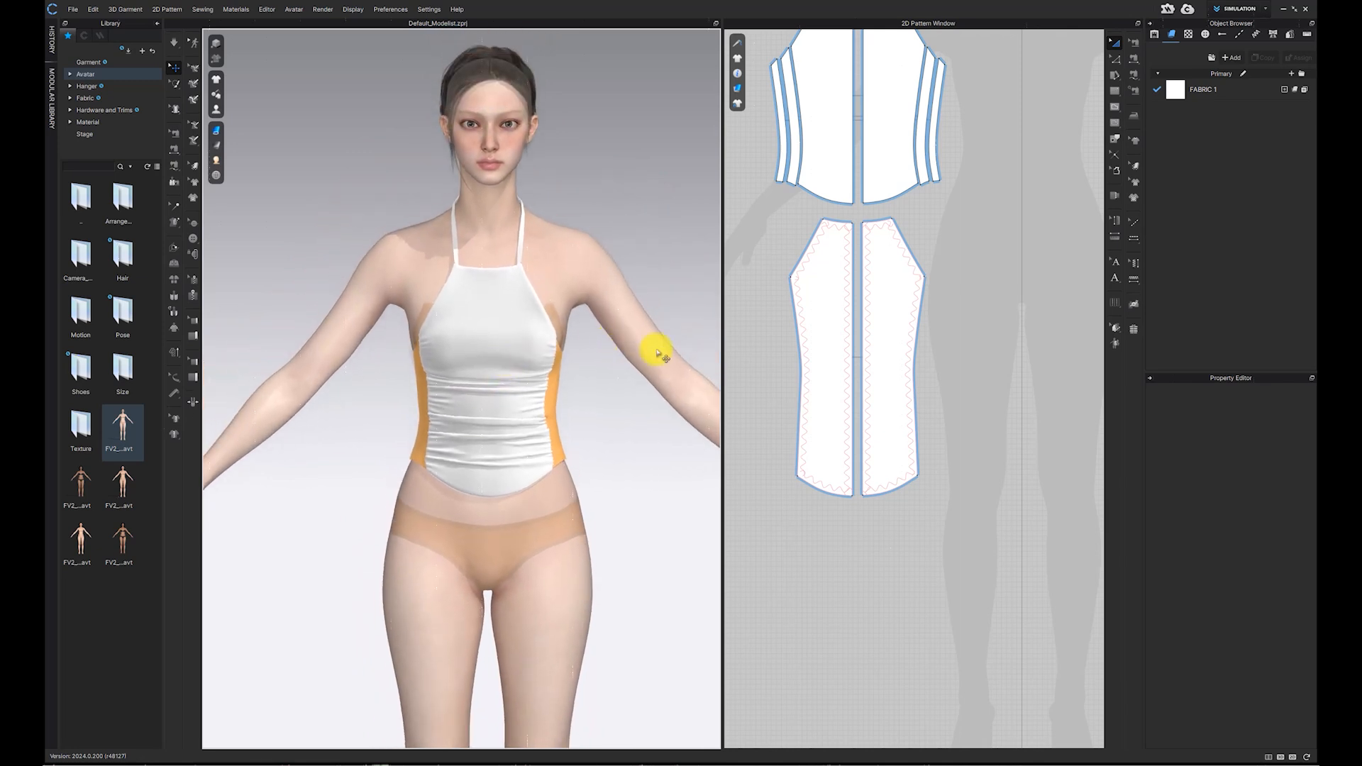
scroll(849, 344, "down", 3)
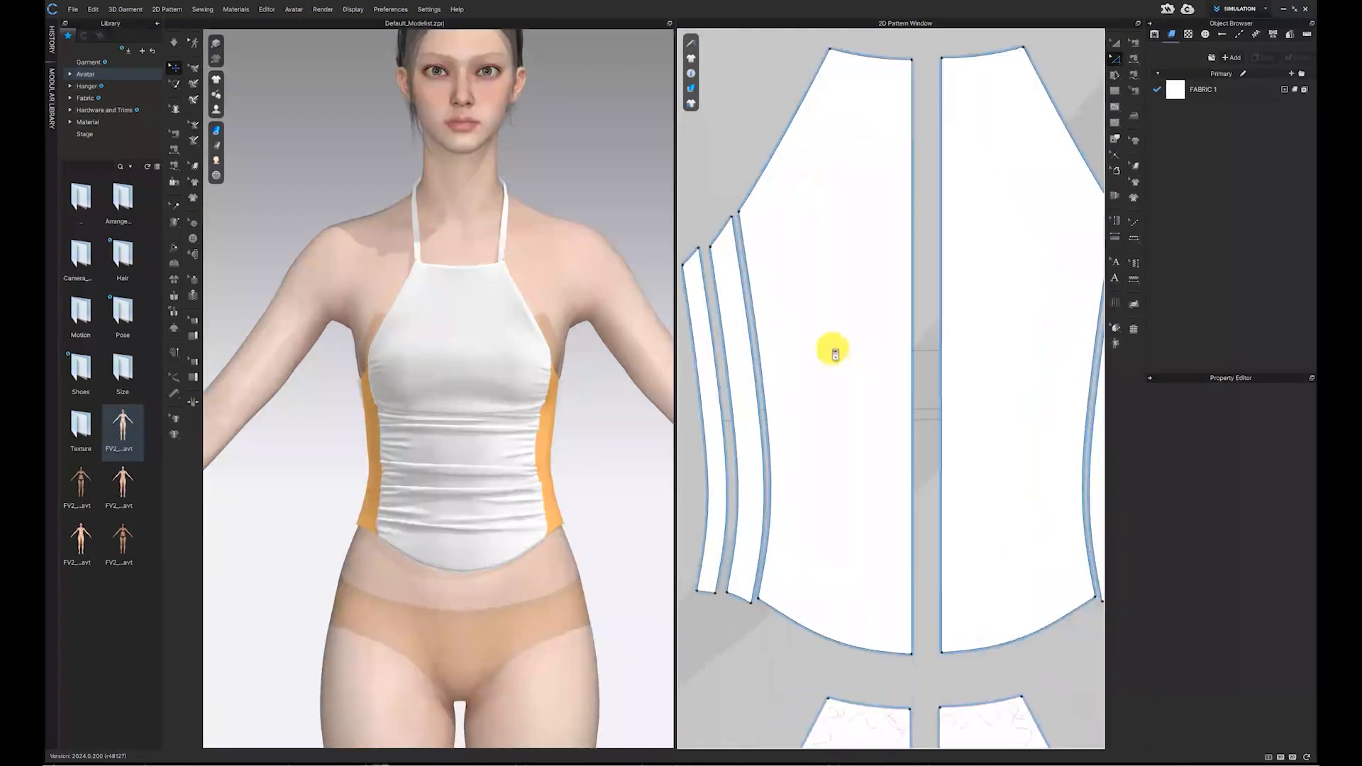
Step: Offset the narrow side panel's edge as an internal line 0.2 in away
middle_click_drag(835, 350, 875, 327)
scroll(835, 348, "up", 2)
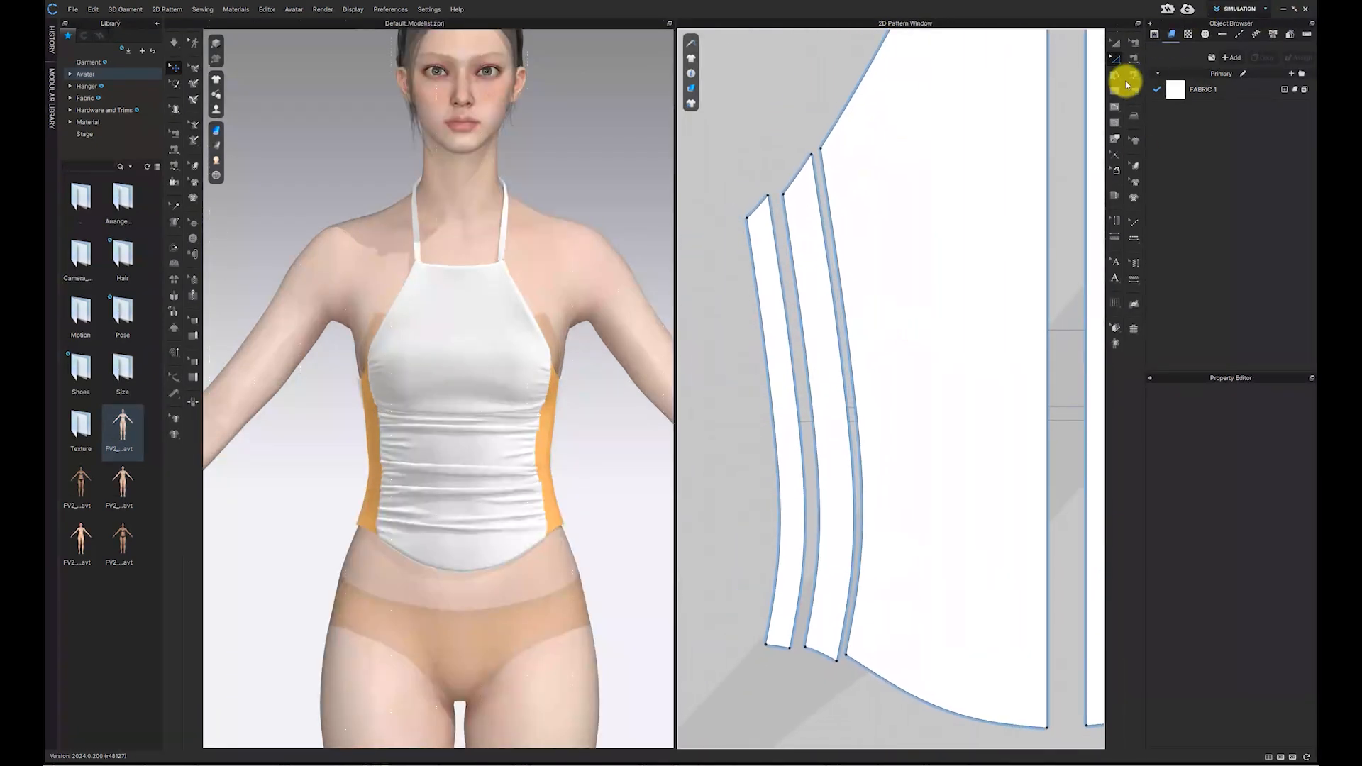
left_click(1115, 59)
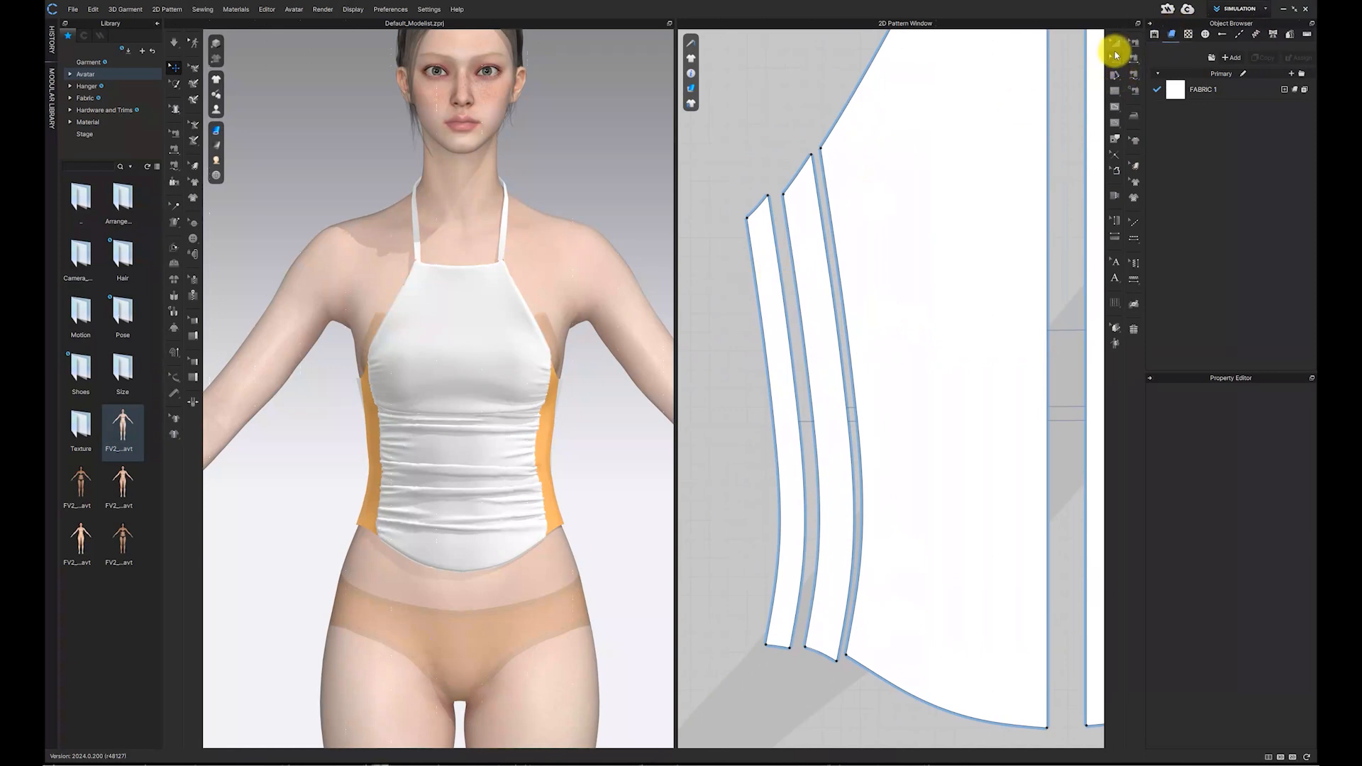
left_click_drag(772, 268, 505, 266)
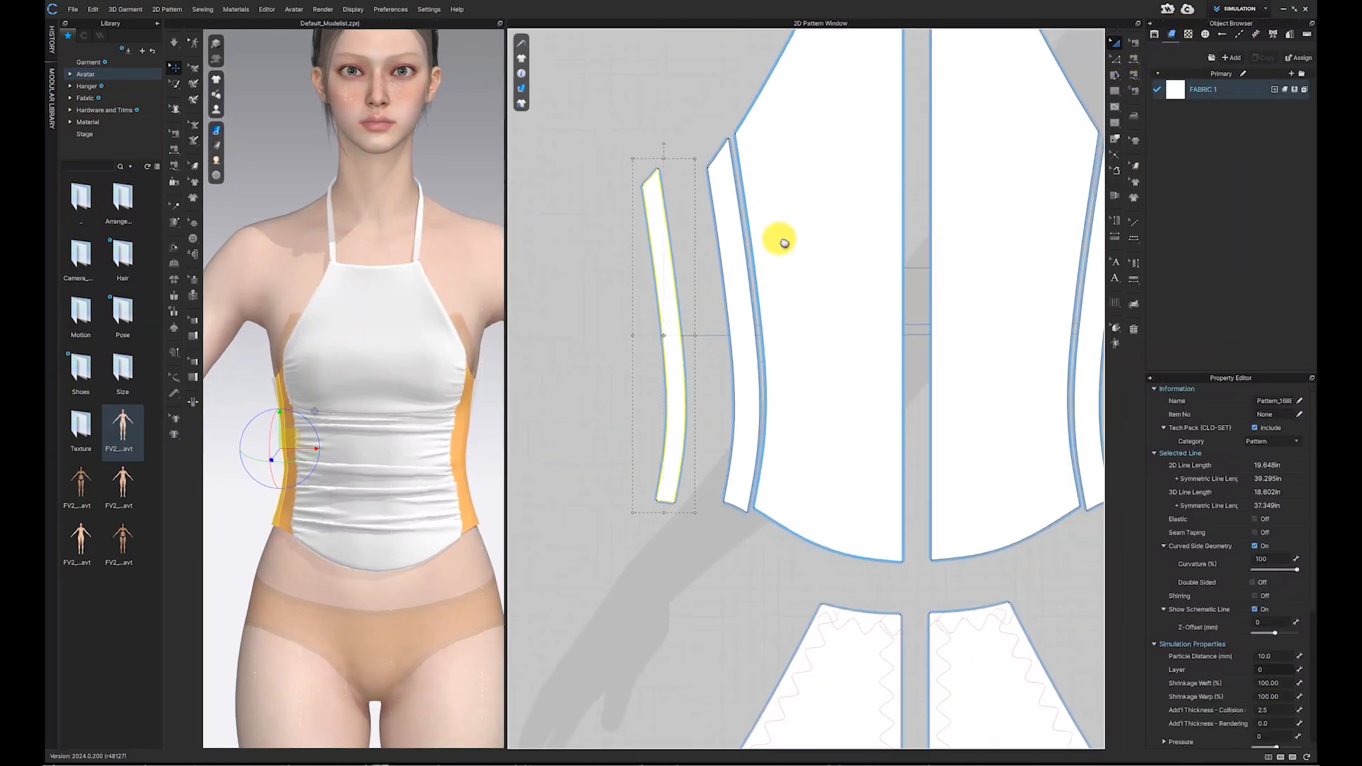
scroll(784, 242, "up", 2)
left_click(618, 90)
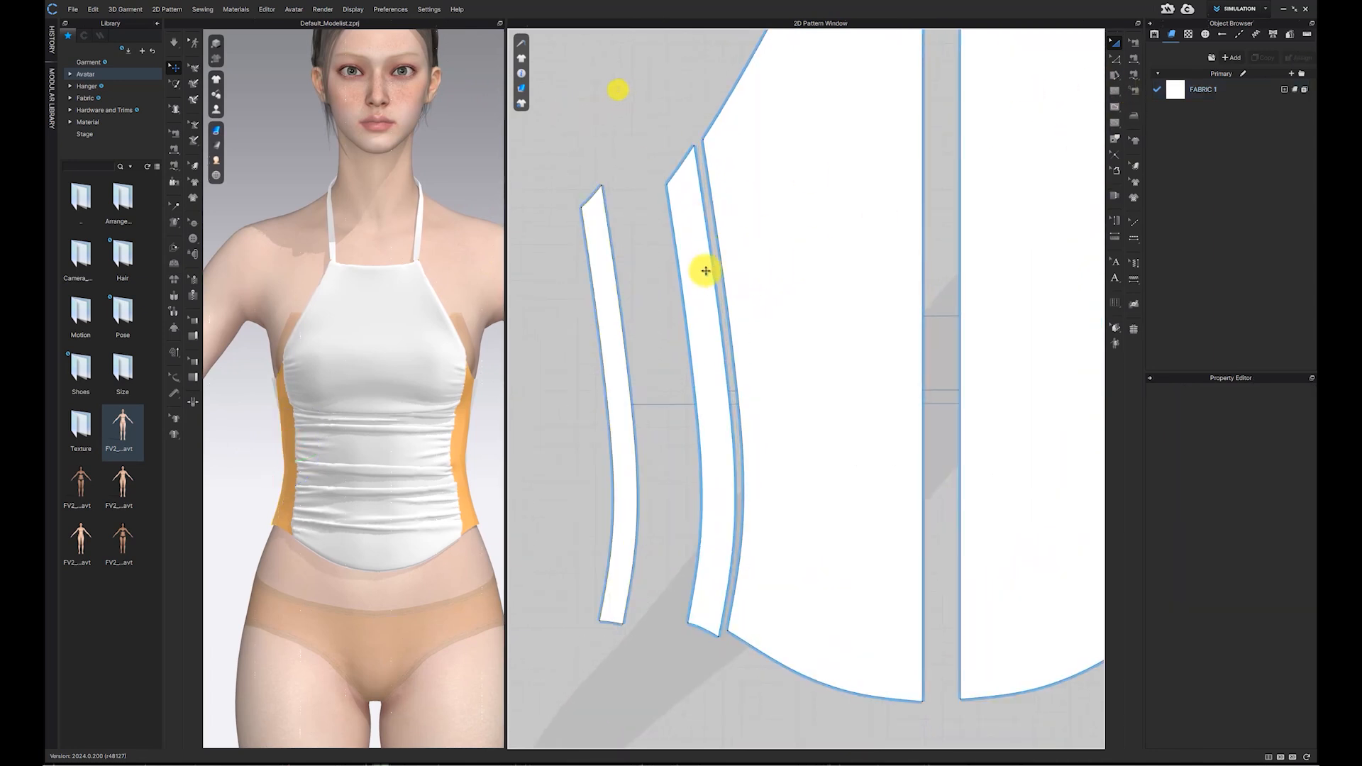
left_click(1116, 64)
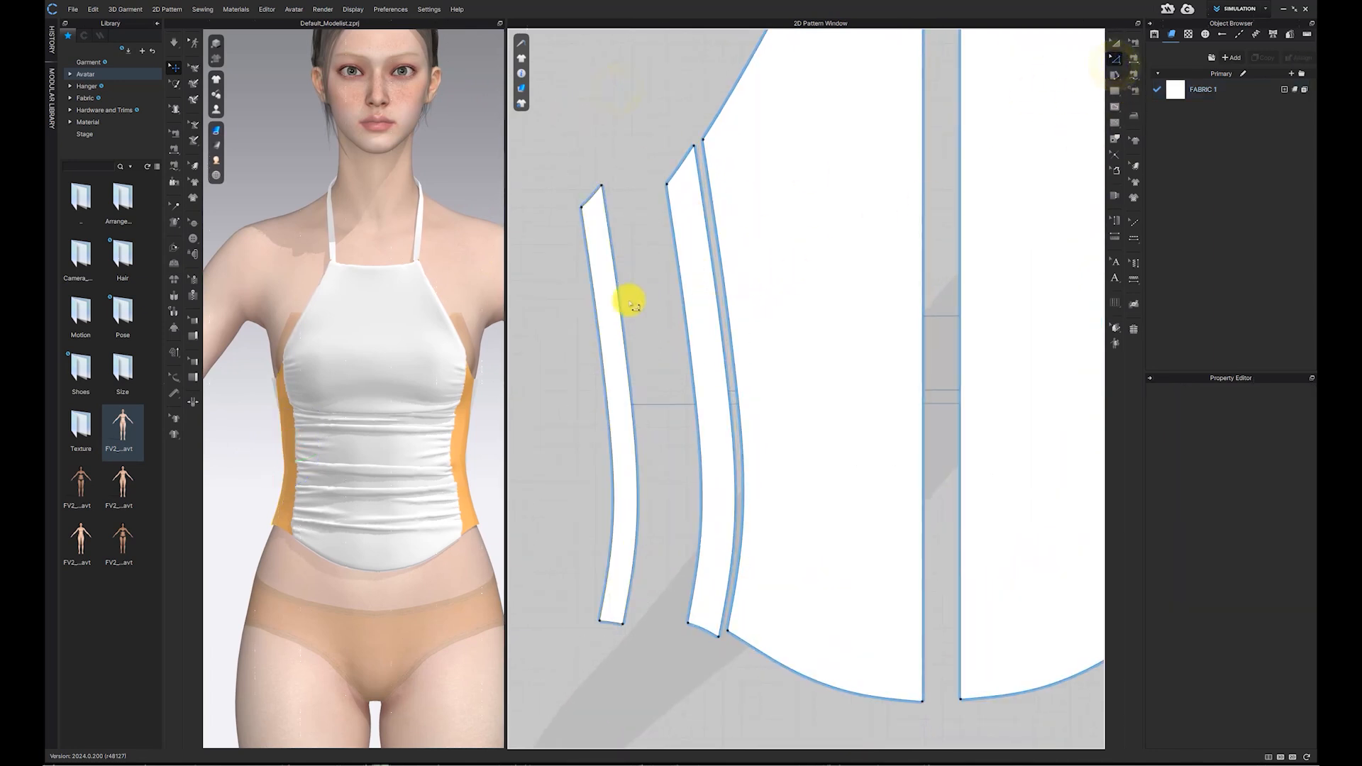
left_click(683, 303)
right_click(683, 304)
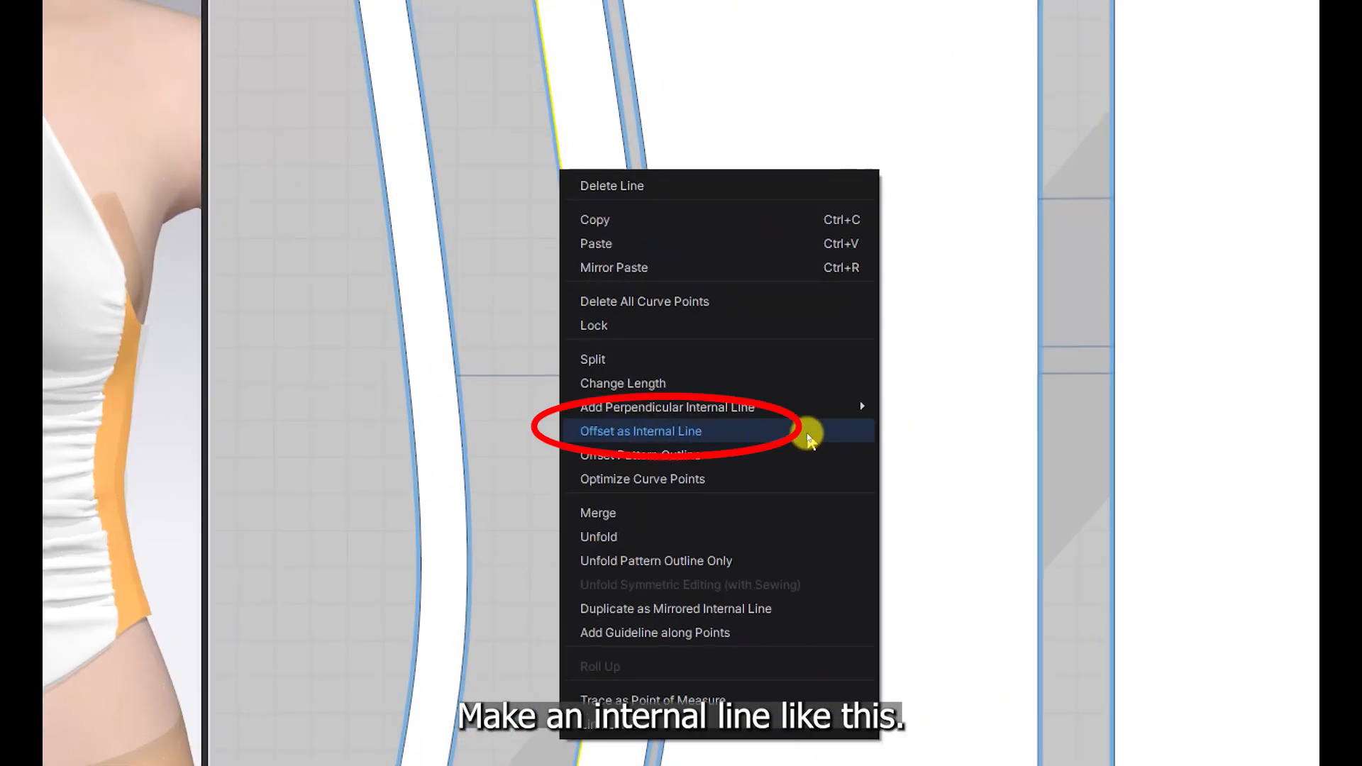
left_click(808, 433)
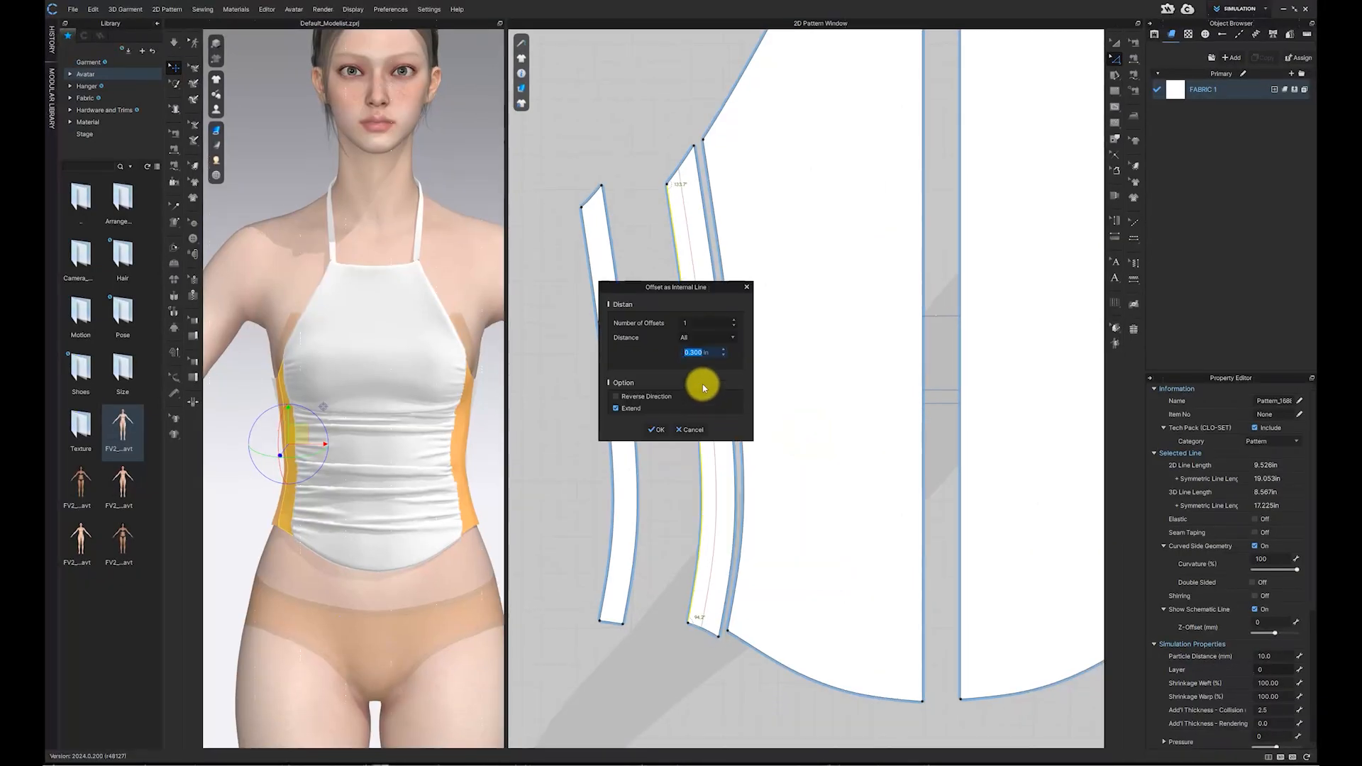
type(".2")
left_click(661, 429)
Step: Repeat Offset as Internal Line from each new line to add three more parallel internal lines on the side panel
left_click(711, 398)
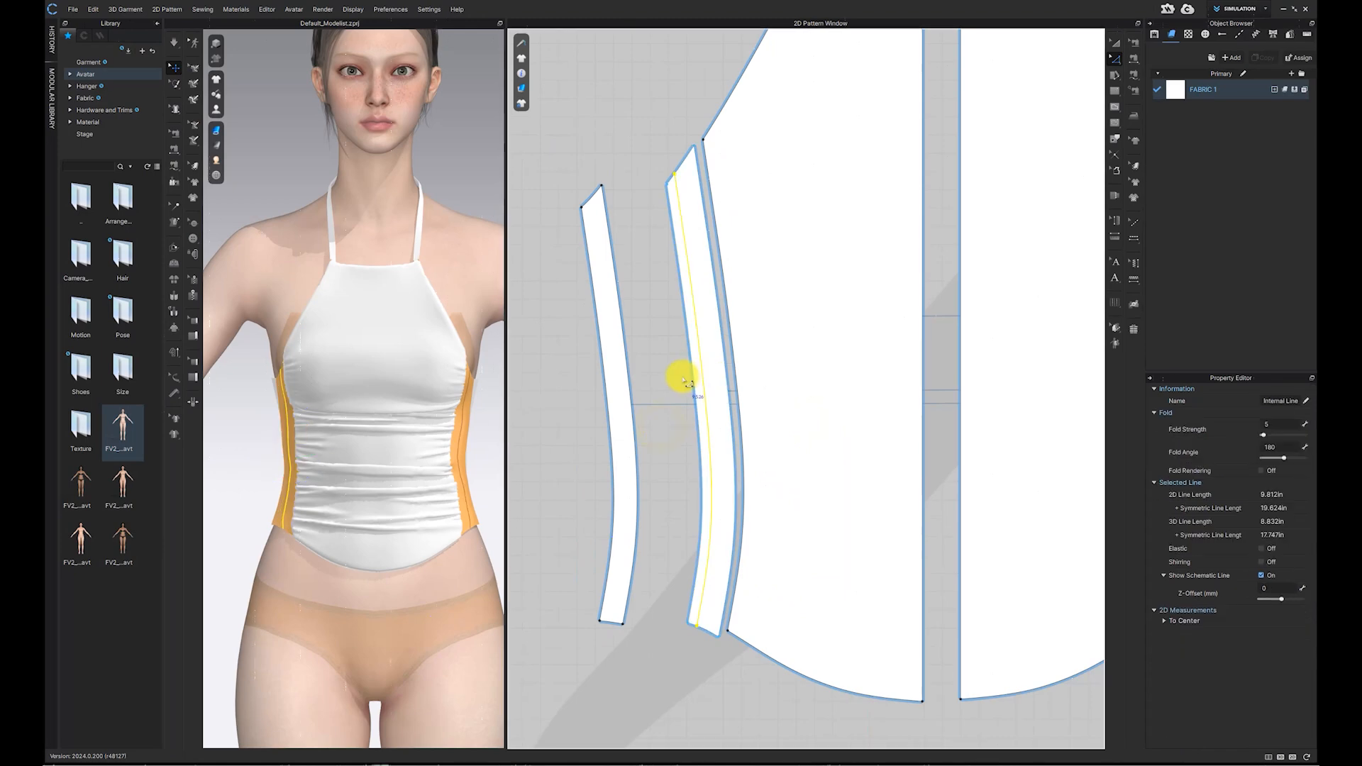
right_click(693, 377)
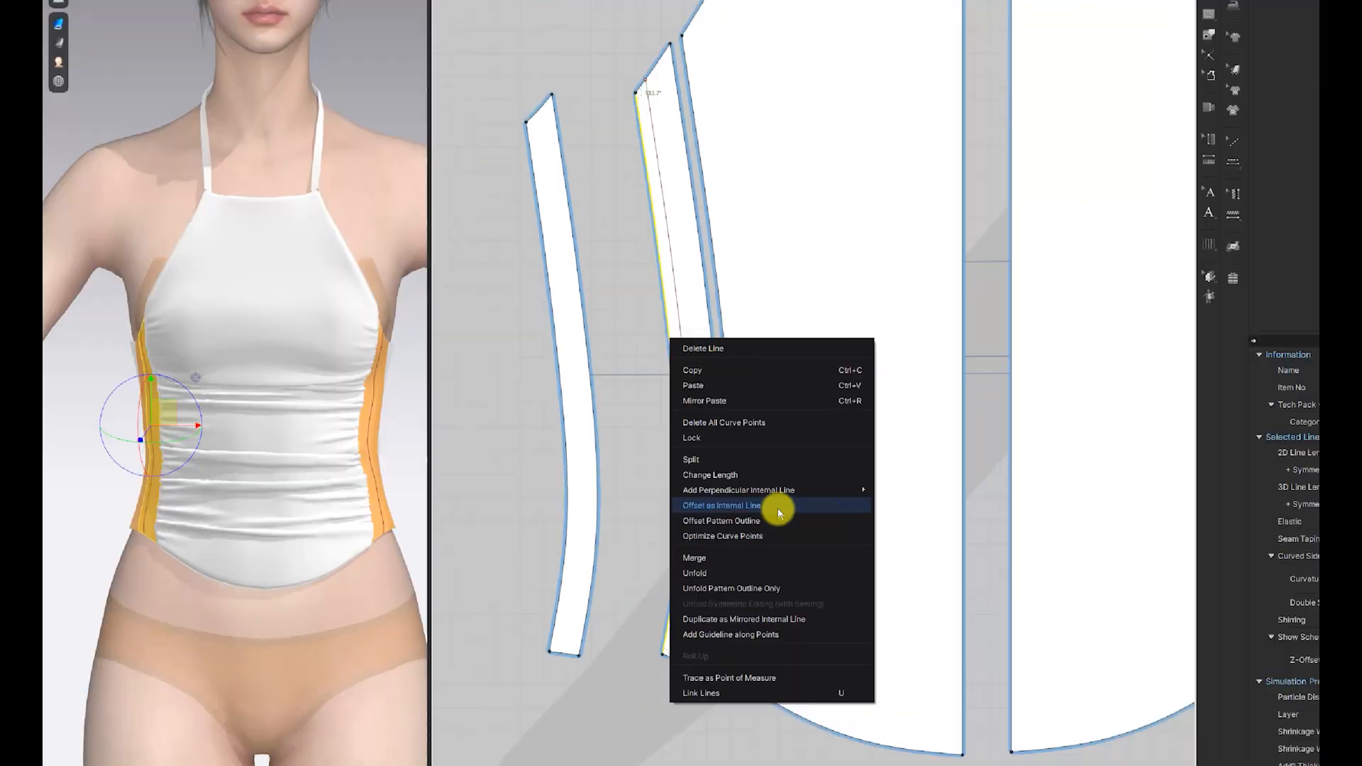
left_click(777, 508)
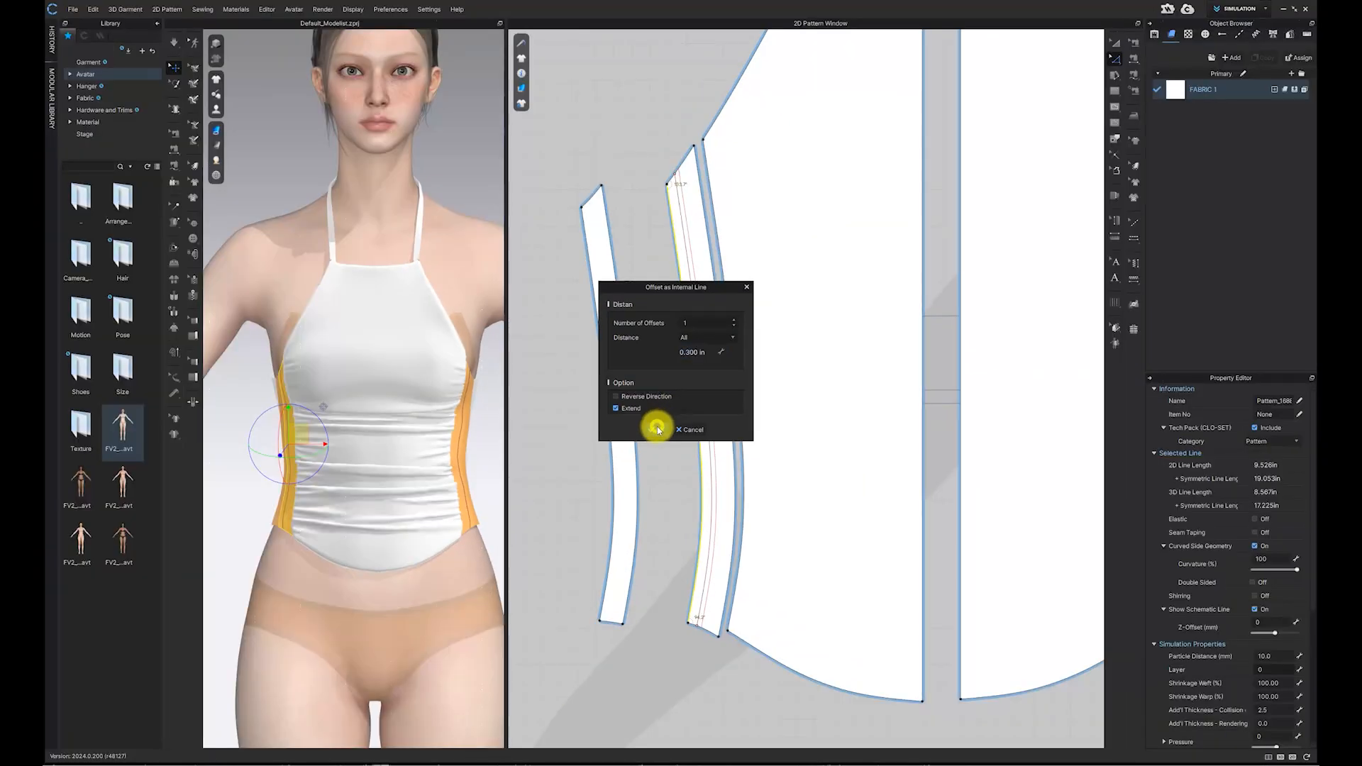
left_click(656, 432)
scroll(709, 304, "up", 3)
right_click(722, 313)
left_click(804, 444)
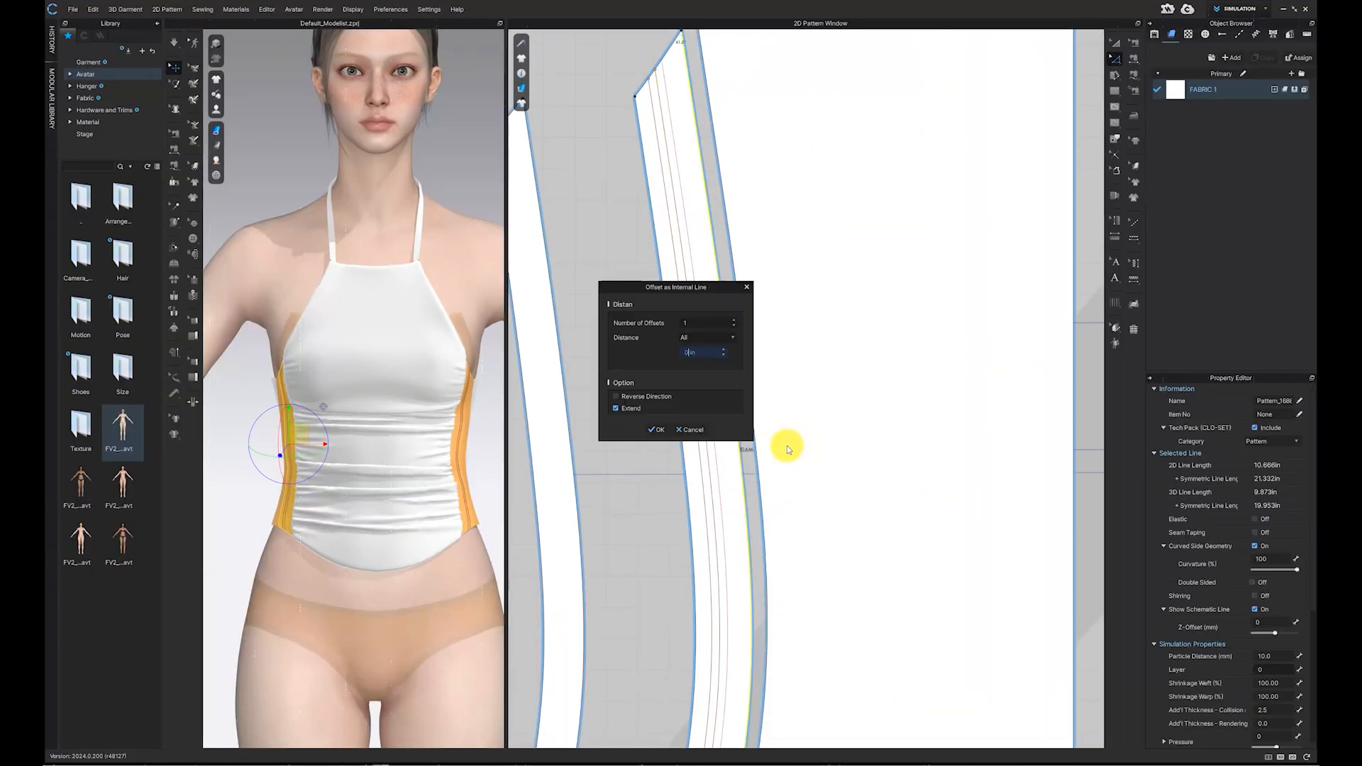
left_click(660, 431)
right_click(735, 351)
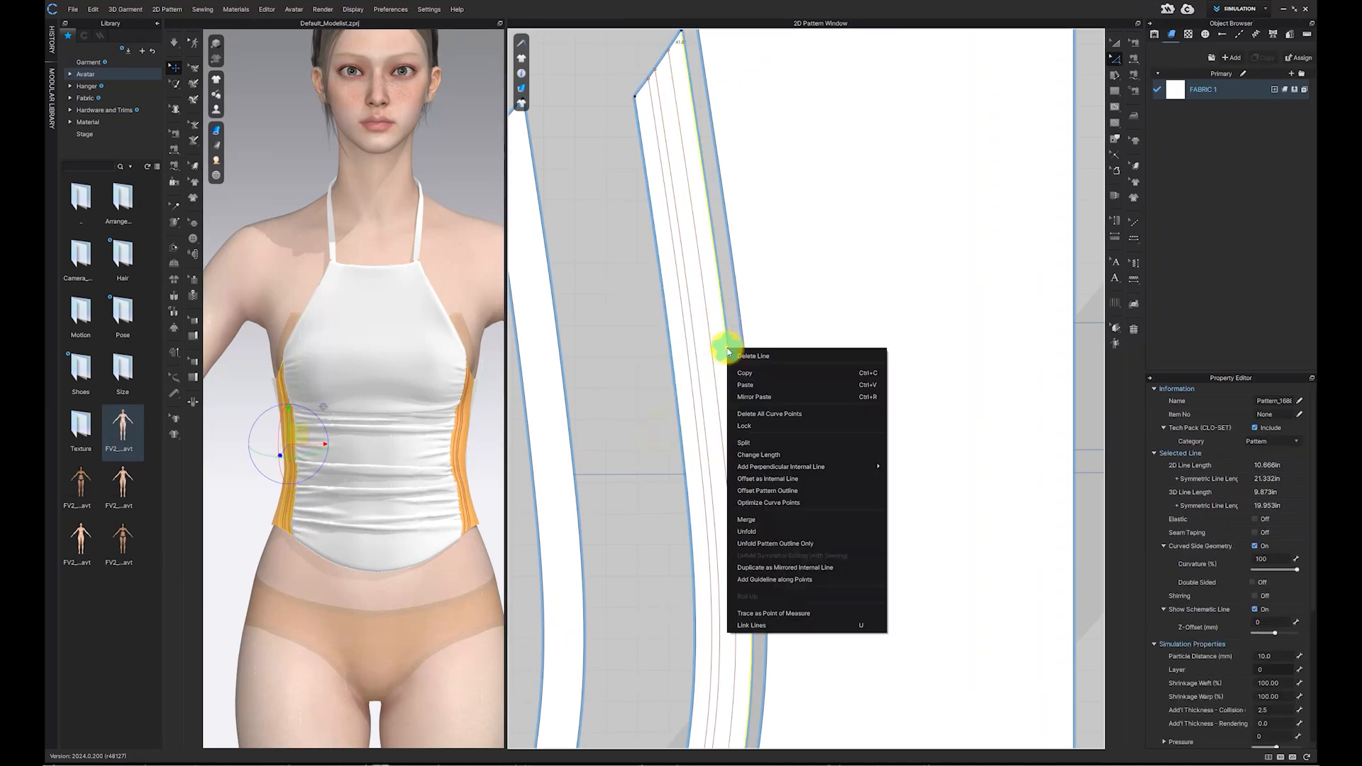
left_click(821, 477)
left_click(655, 430)
scroll(694, 365, "up", 2)
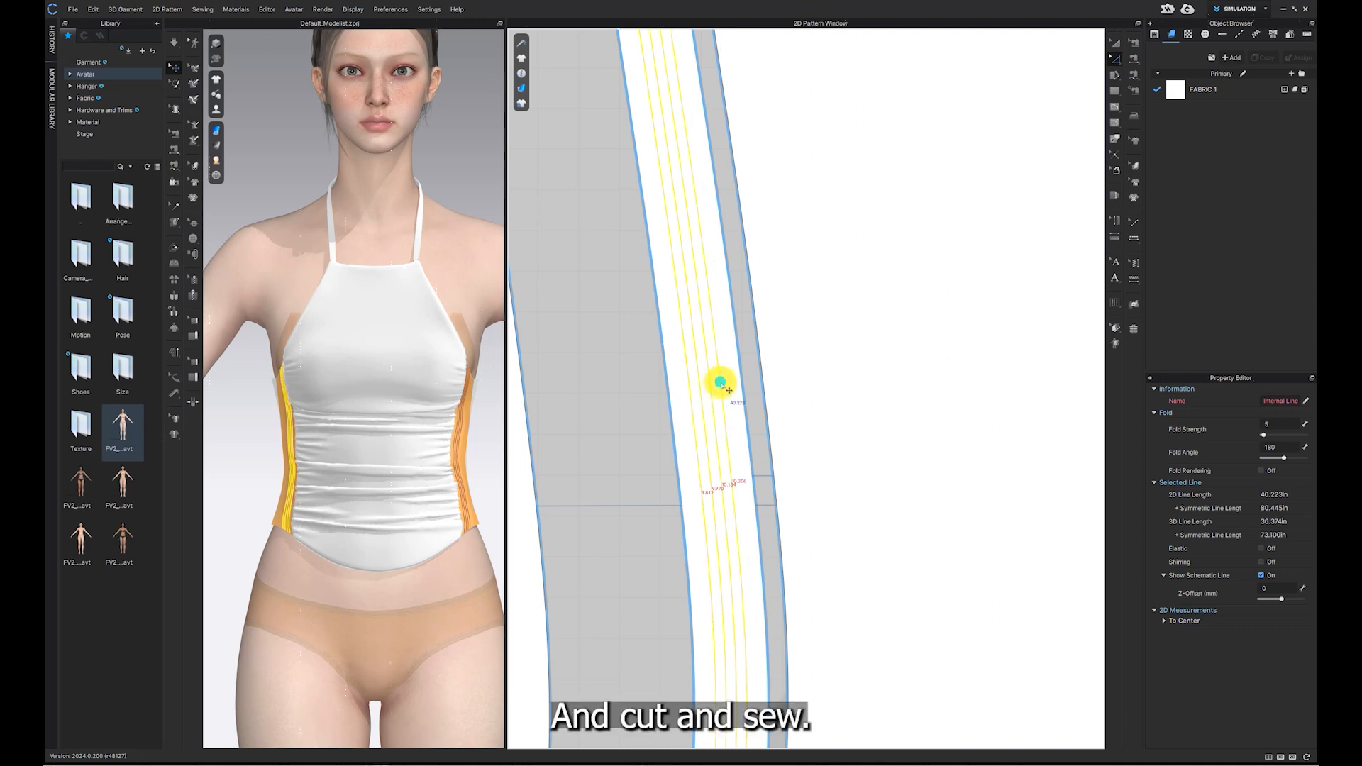
Step: Apply Cut & Sew to the side panel along its internal lines
right_click(721, 383)
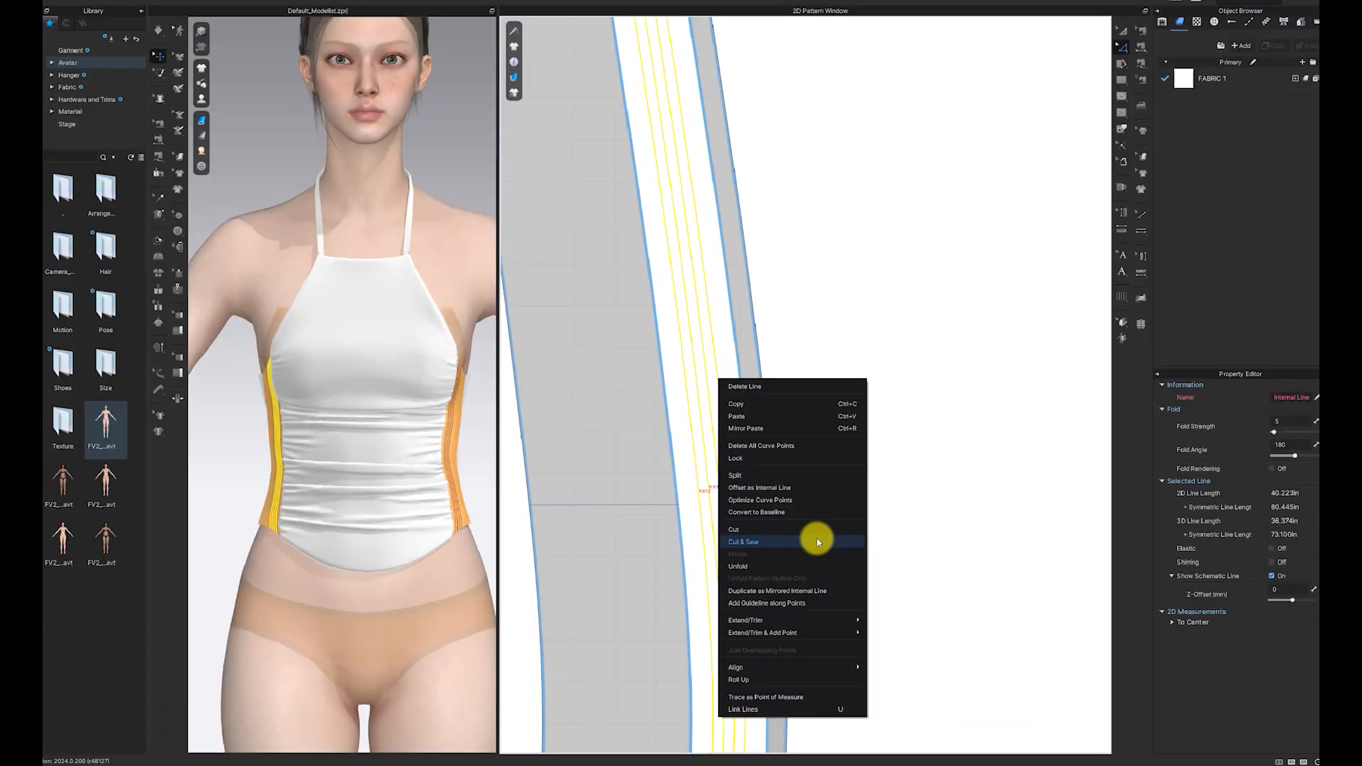
left_click(818, 545)
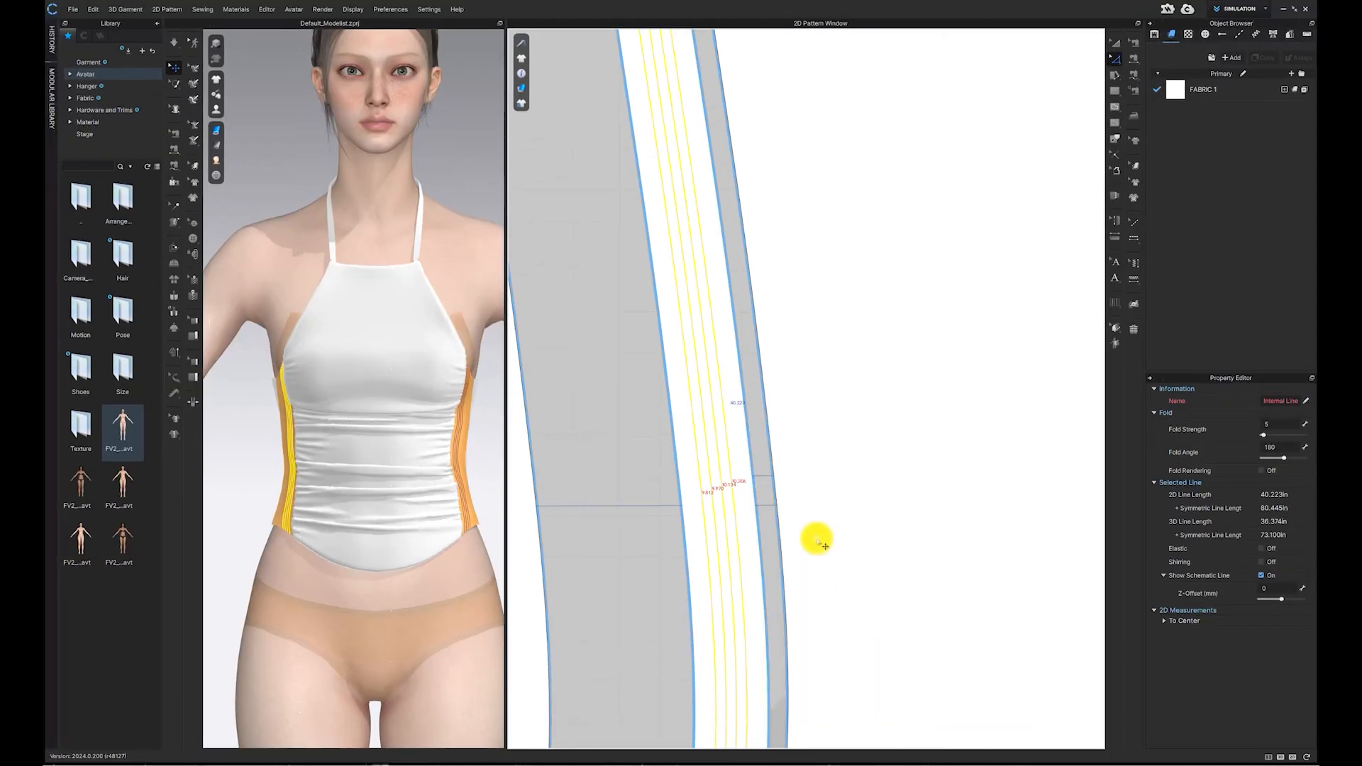
Step: Inspect the cut side-panel strips in the 2D pattern window and widen the pattern window
scroll(702, 505, "down", 5)
left_click(1116, 44)
scroll(694, 654, "up", 2)
left_click_drag(668, 238, 648, 219)
left_click_drag(694, 216, 693, 202)
left_click_drag(686, 217, 678, 205)
left_click(615, 91)
middle_click_drag(829, 388, 827, 330)
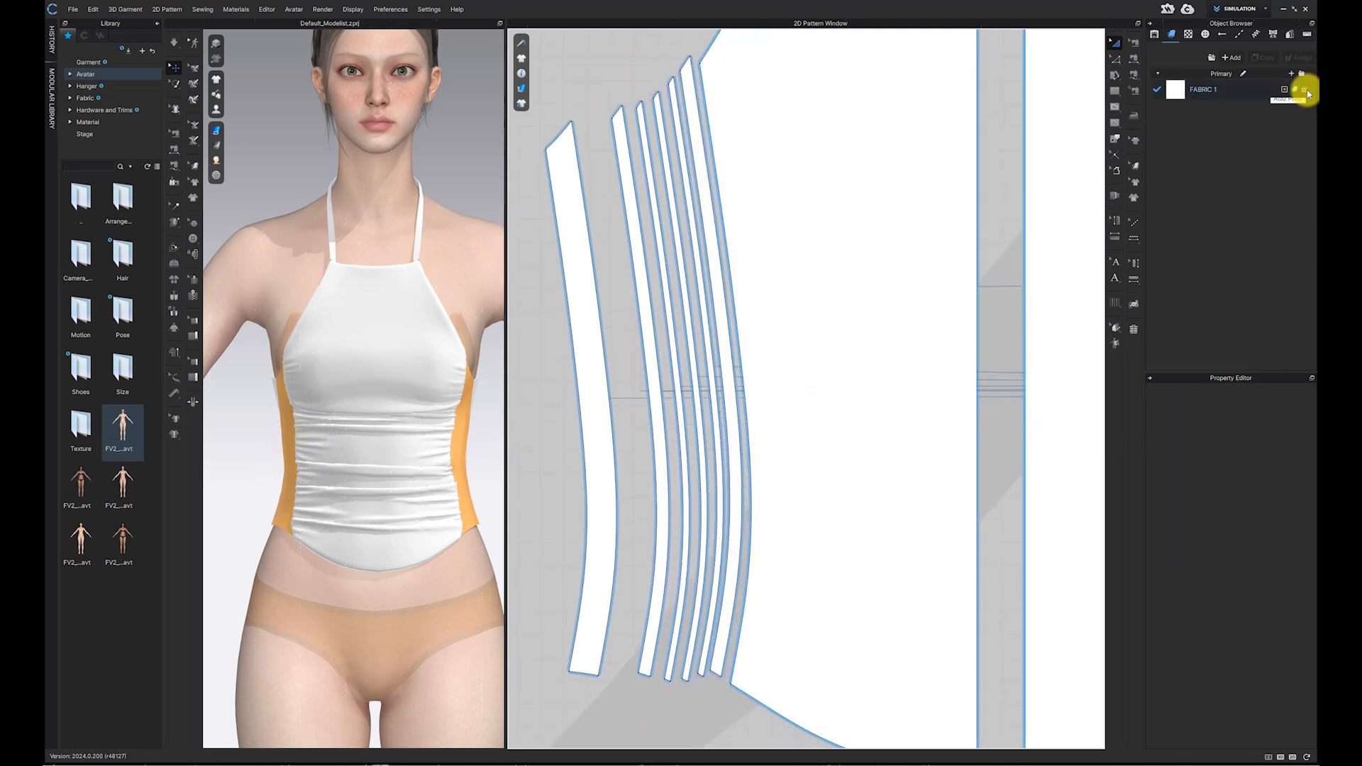
scroll(934, 359, "down", 4)
middle_click_drag(936, 359, 801, 339)
mouse_move(940, 291)
left_mouse_down()
mouse_move(1004, 302)
mouse_move(957, 275)
mouse_move(943, 289)
left_mouse_up()
scroll(944, 291, "down", 5)
left_click(988, 456)
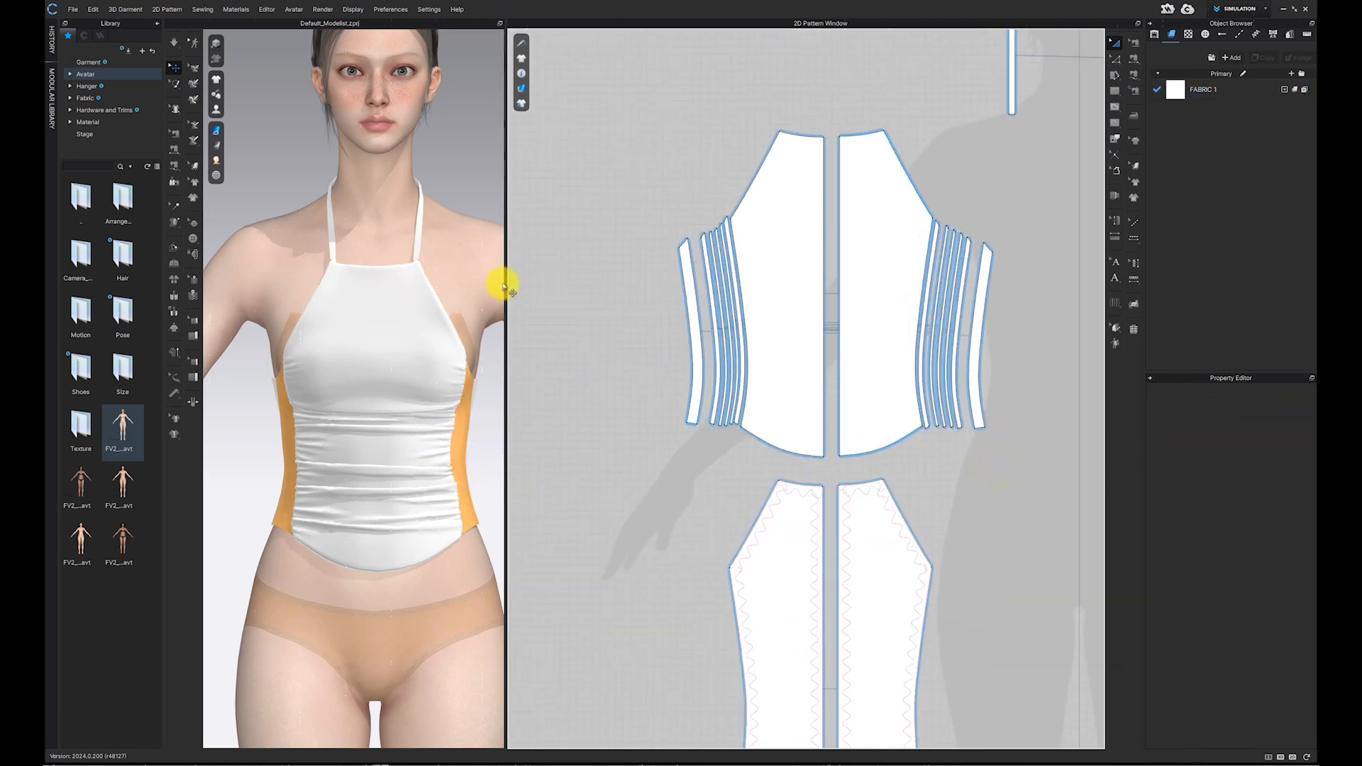
left_click_drag(504, 283, 658, 312)
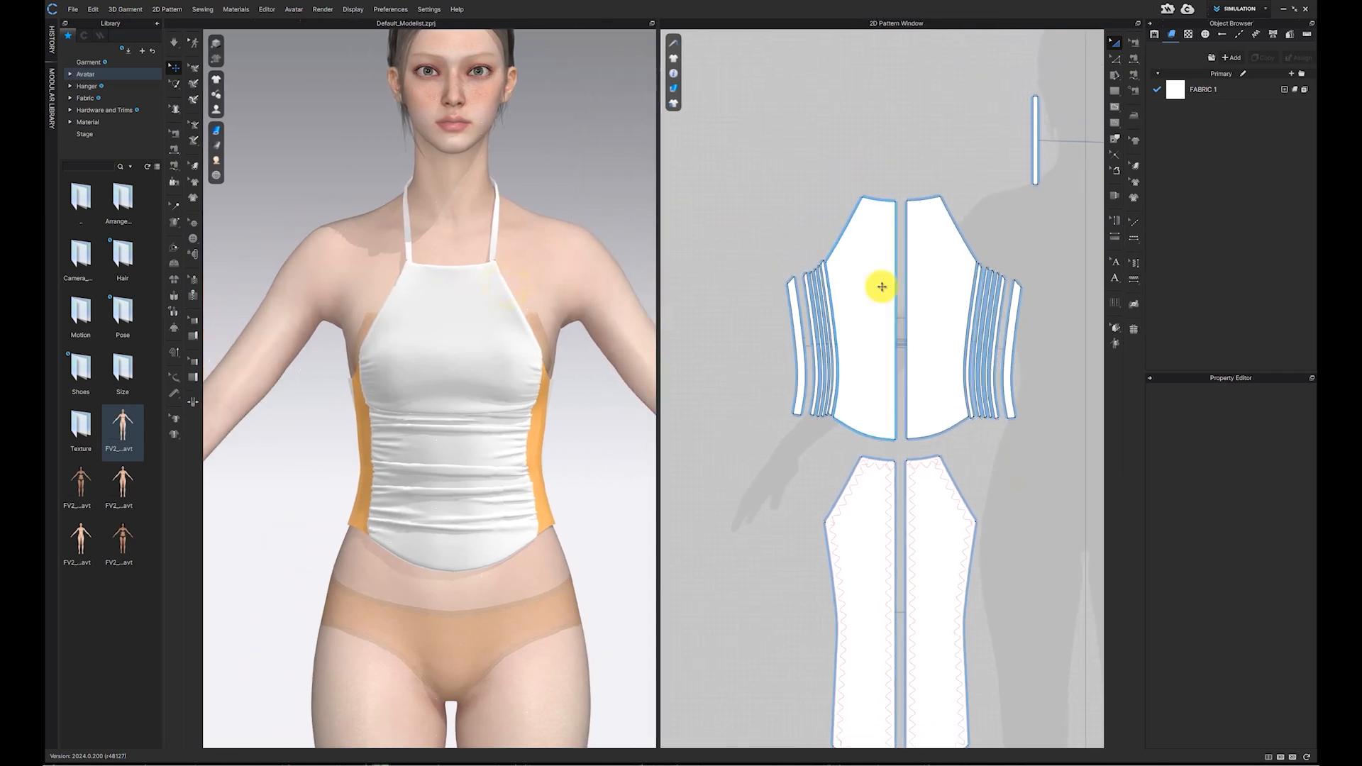
Step: Select the two halter strap pieces and move them above the bodice in the 2D pattern window
scroll(894, 429, "up", 2)
right_click_drag(894, 429, 860, 469)
left_click_drag(871, 249, 1036, 461)
left_click(996, 357)
left_click_drag(859, 288, 1092, 498)
left_click(1112, 44)
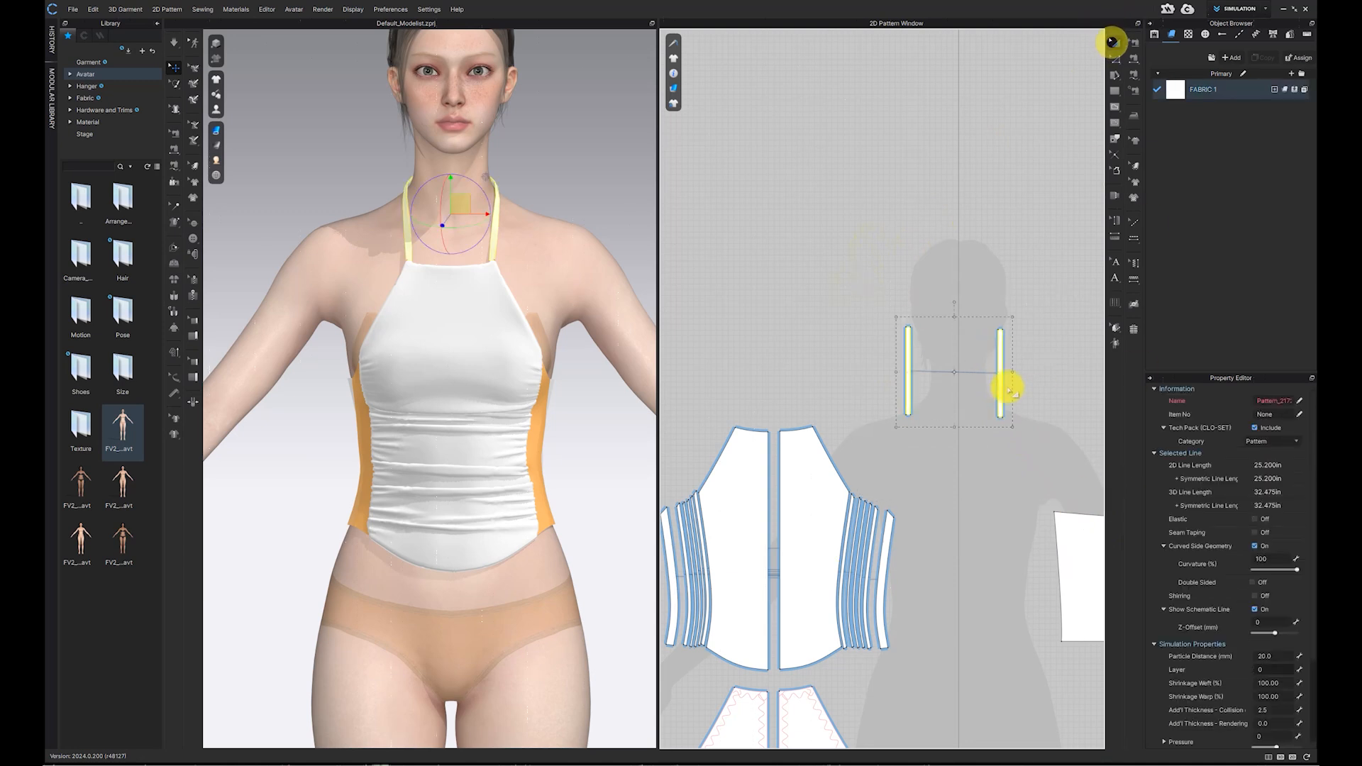
left_click_drag(998, 378, 818, 366)
middle_click_drag(819, 365, 951, 347)
Step: Examine the sewing along the cut side-panel strips in the 2D pattern window
scroll(884, 358, "up", 2)
scroll(952, 347, "up", 2)
left_click(1135, 44)
left_click(778, 437)
left_click(783, 406)
left_click(794, 411)
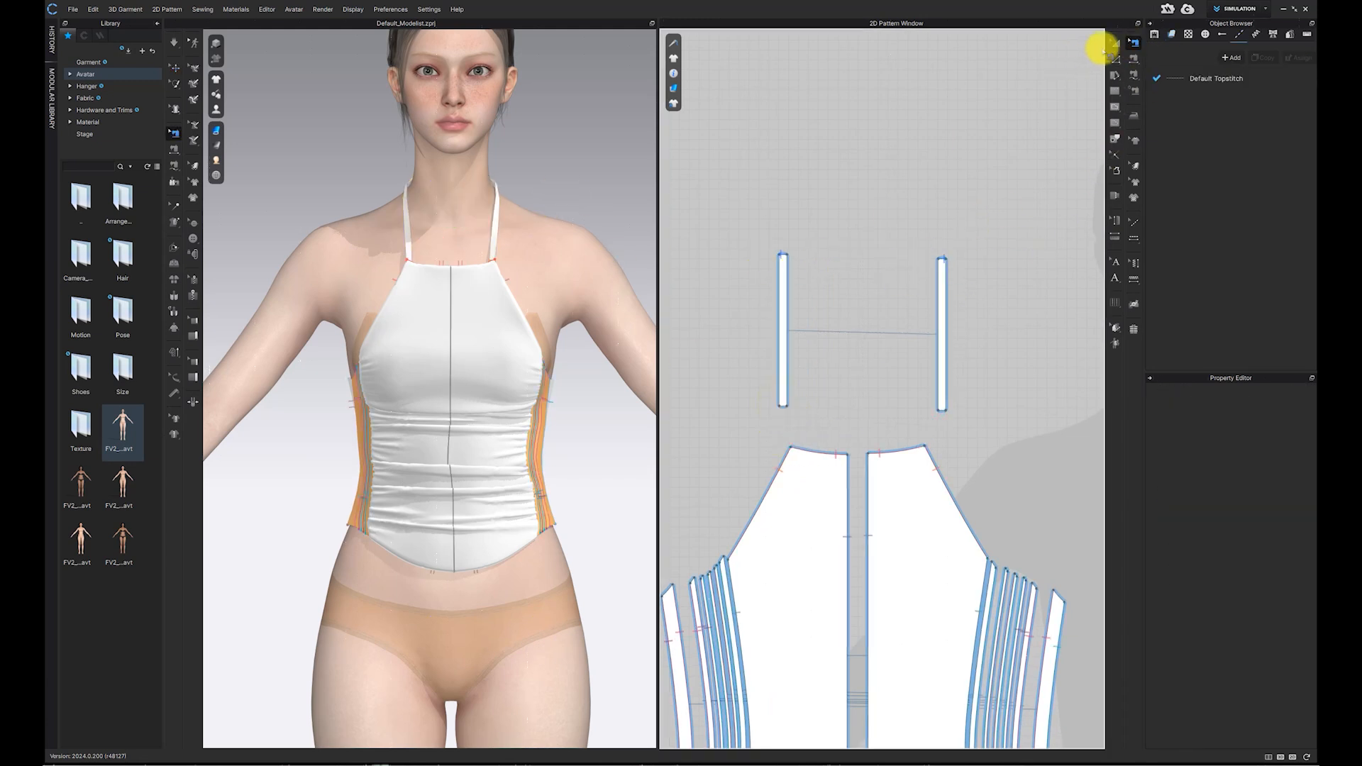
left_click(1112, 92)
mouse_move(496, 328)
right_mouse_down()
mouse_move(540, 326)
mouse_move(495, 332)
right_mouse_up()
right_click_drag(898, 458, 954, 326)
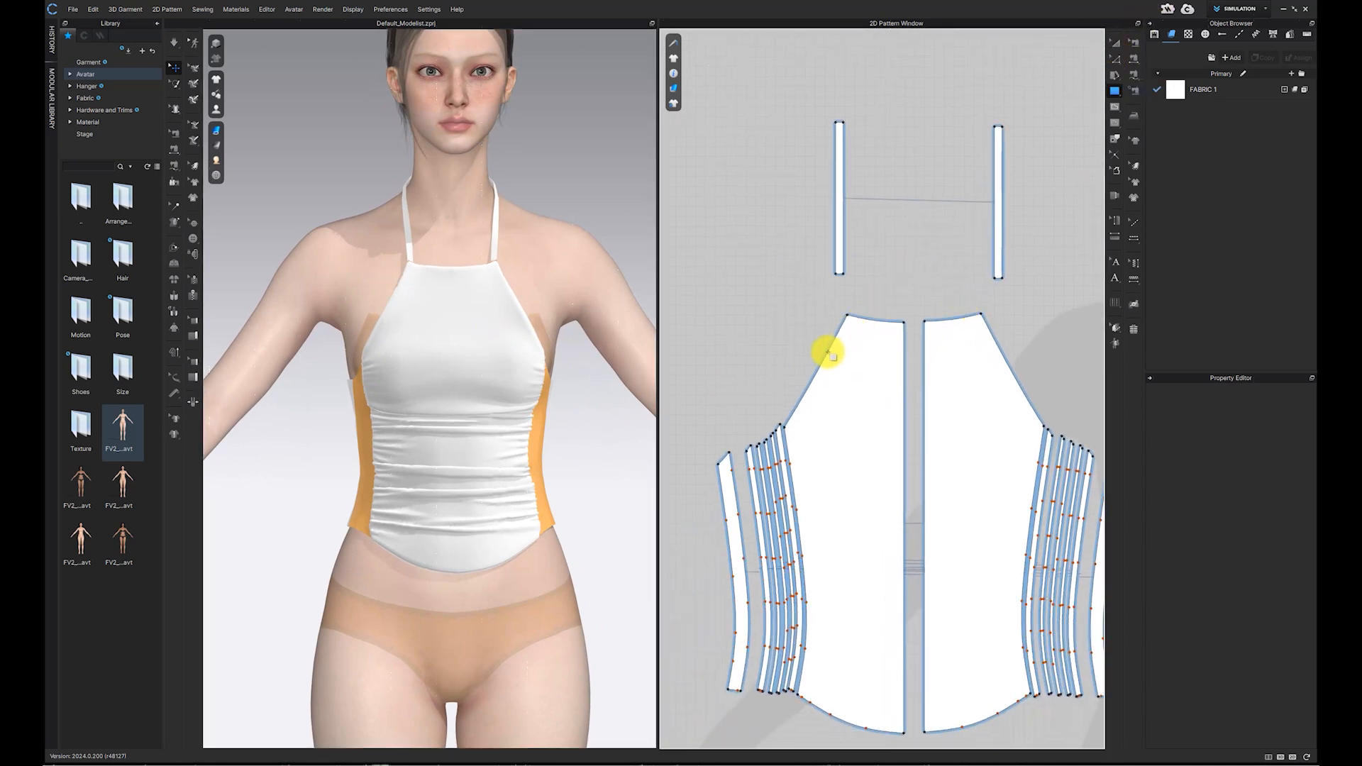
Step: Create a rectangle 5 in wide and 0.3 in high for the binding
left_click(1118, 53)
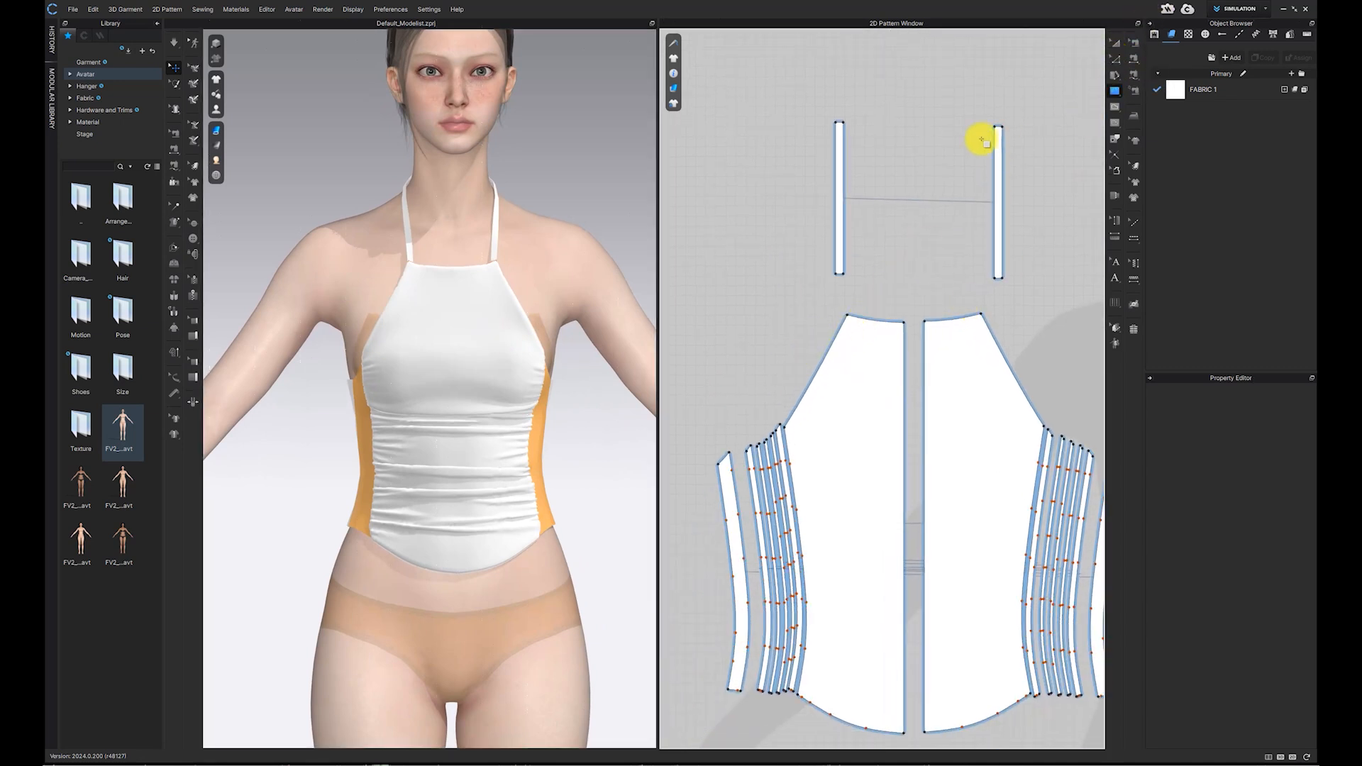
left_click(906, 83)
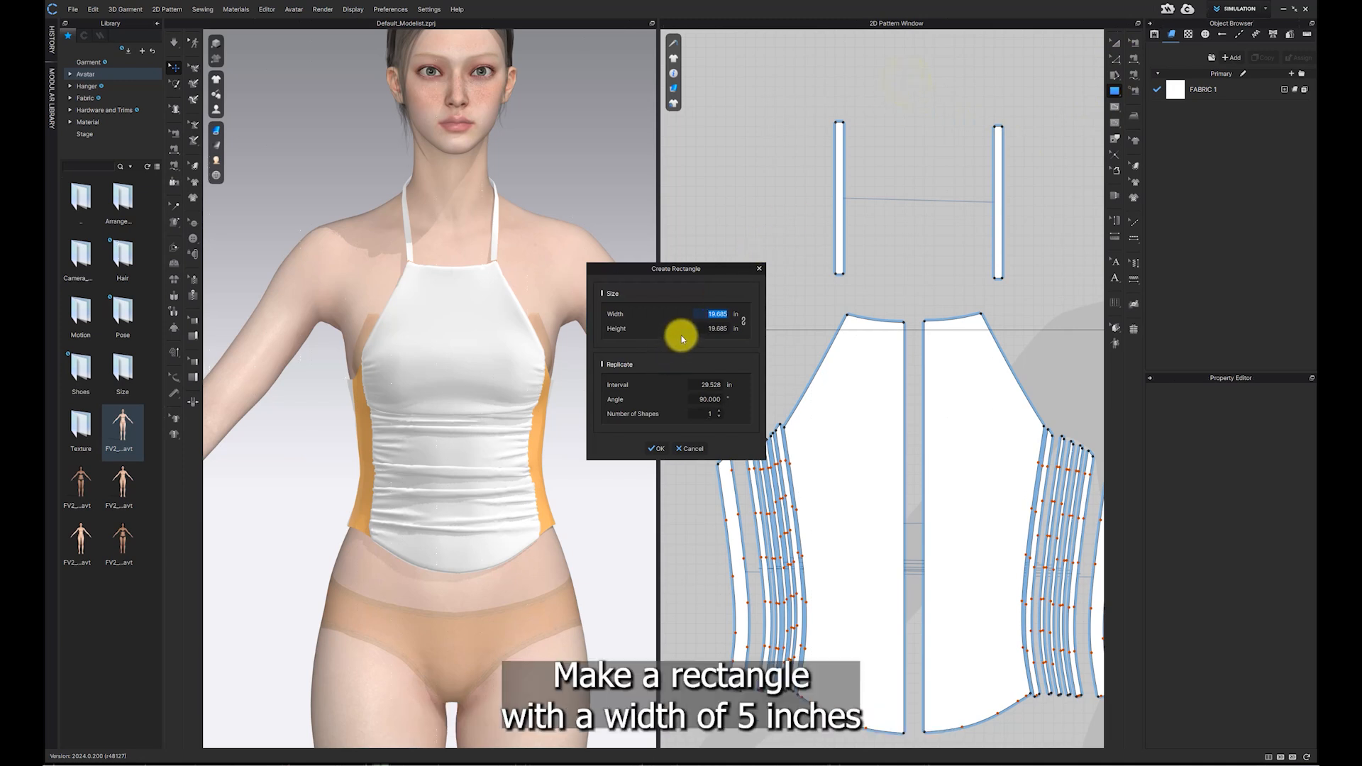
type("5")
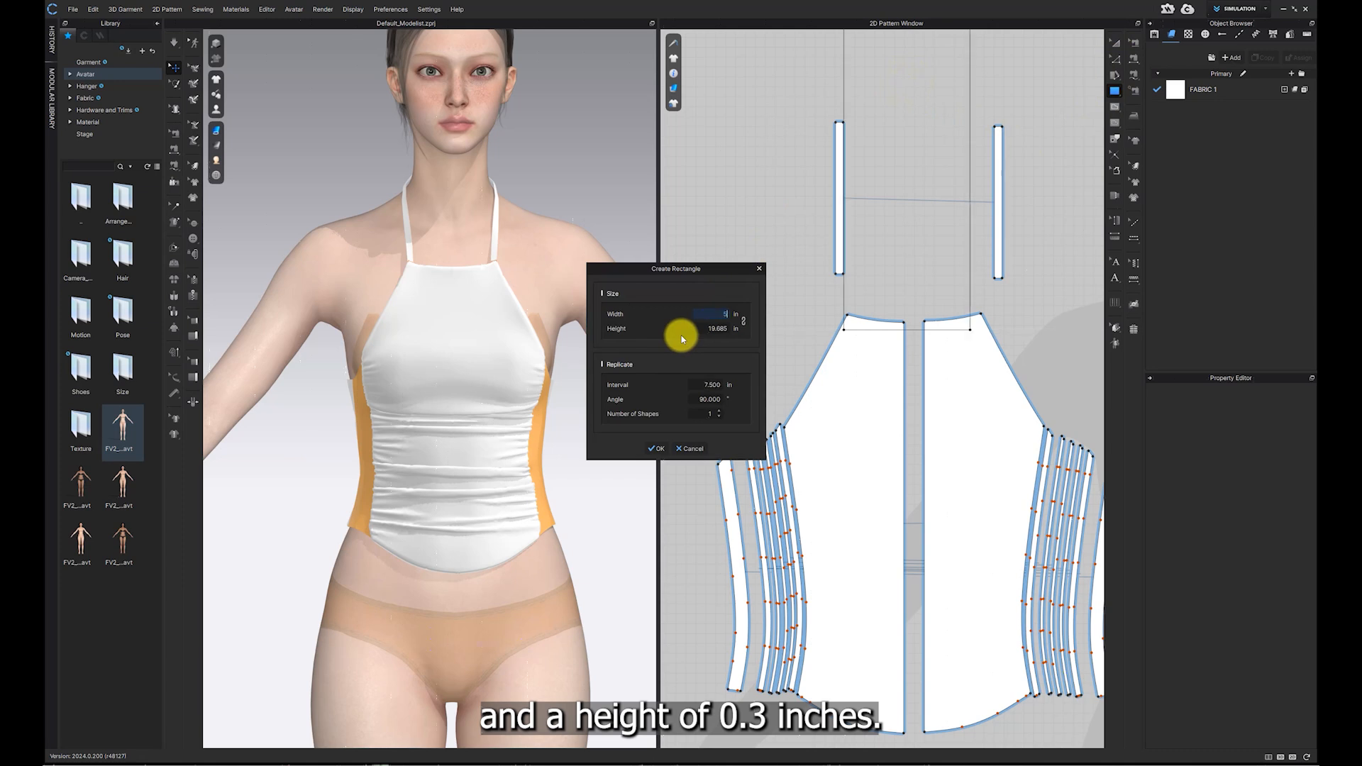
key("Tab")
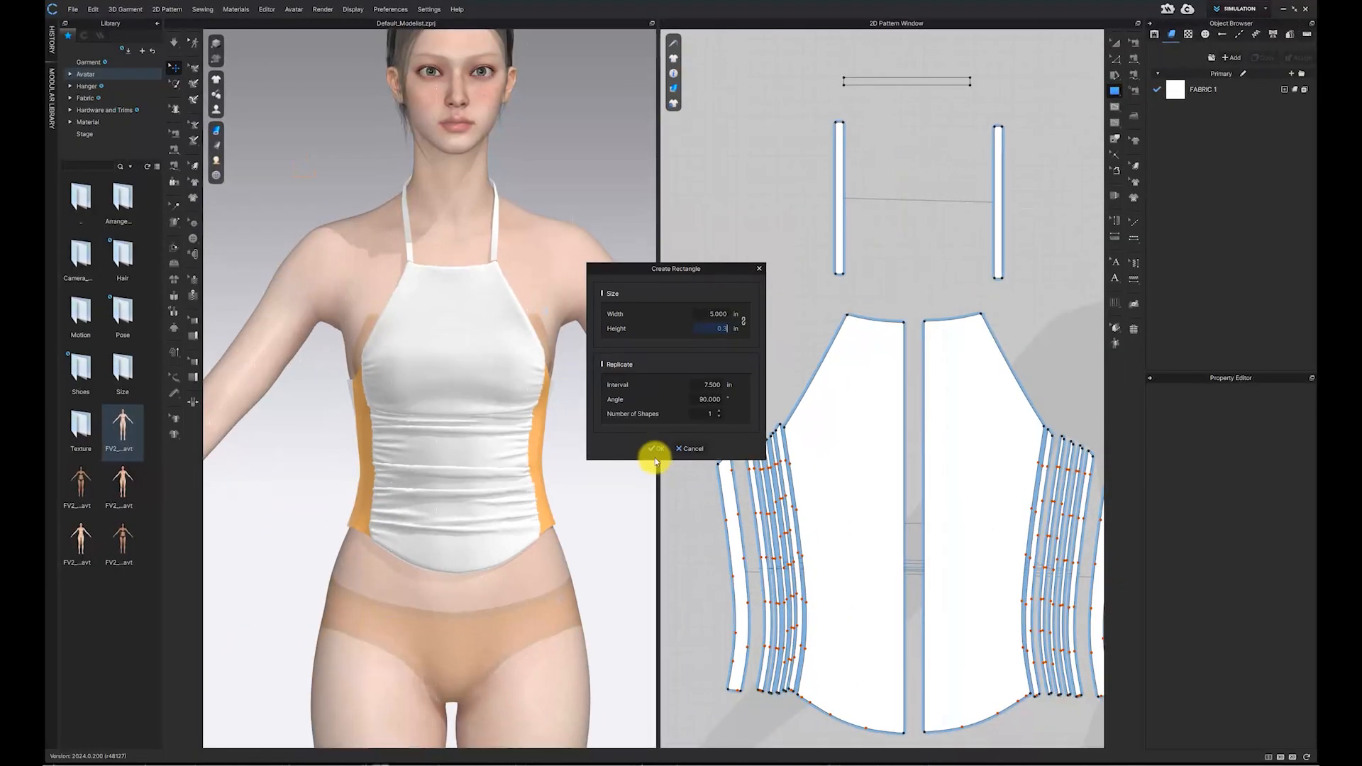
left_click(658, 452)
Step: Move the binding rectangle beside the bodice's upper armhole edge
left_click(1111, 43)
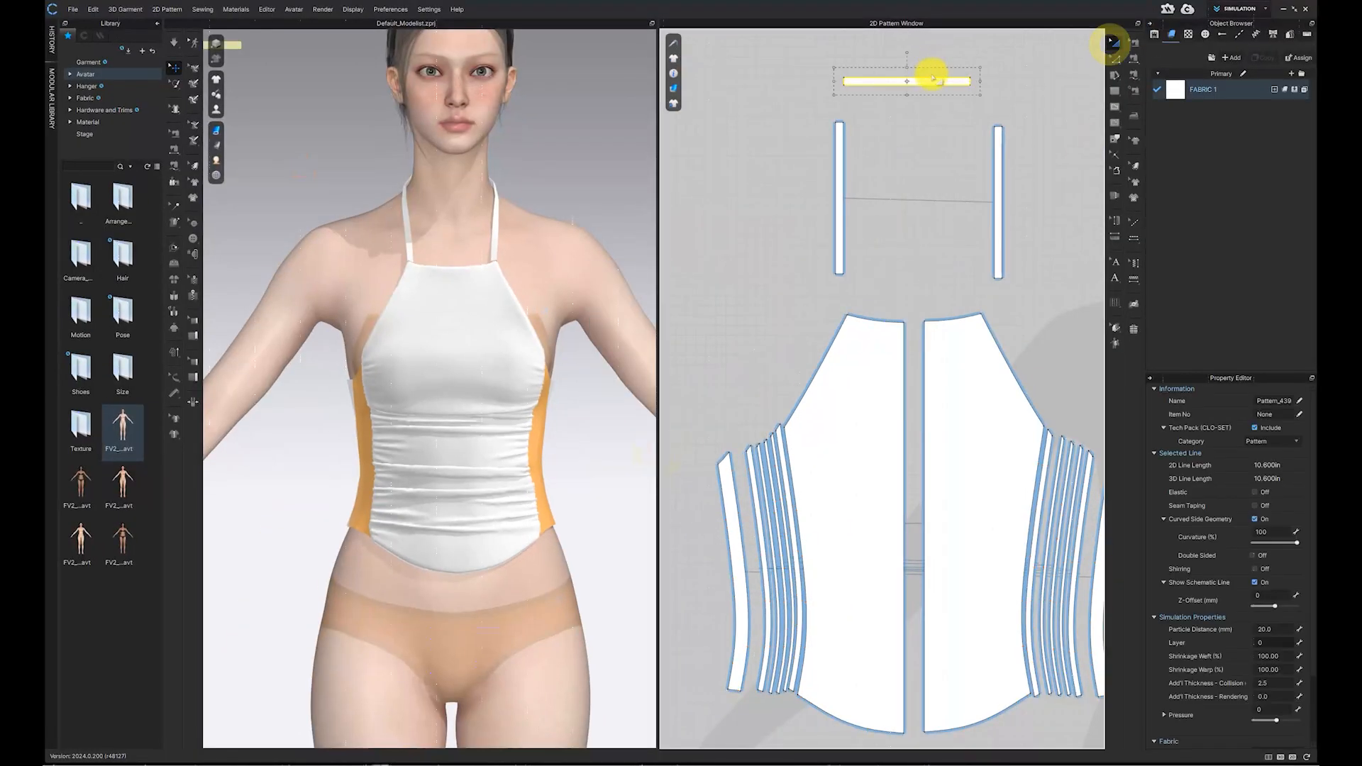
left_click_drag(923, 79, 803, 297)
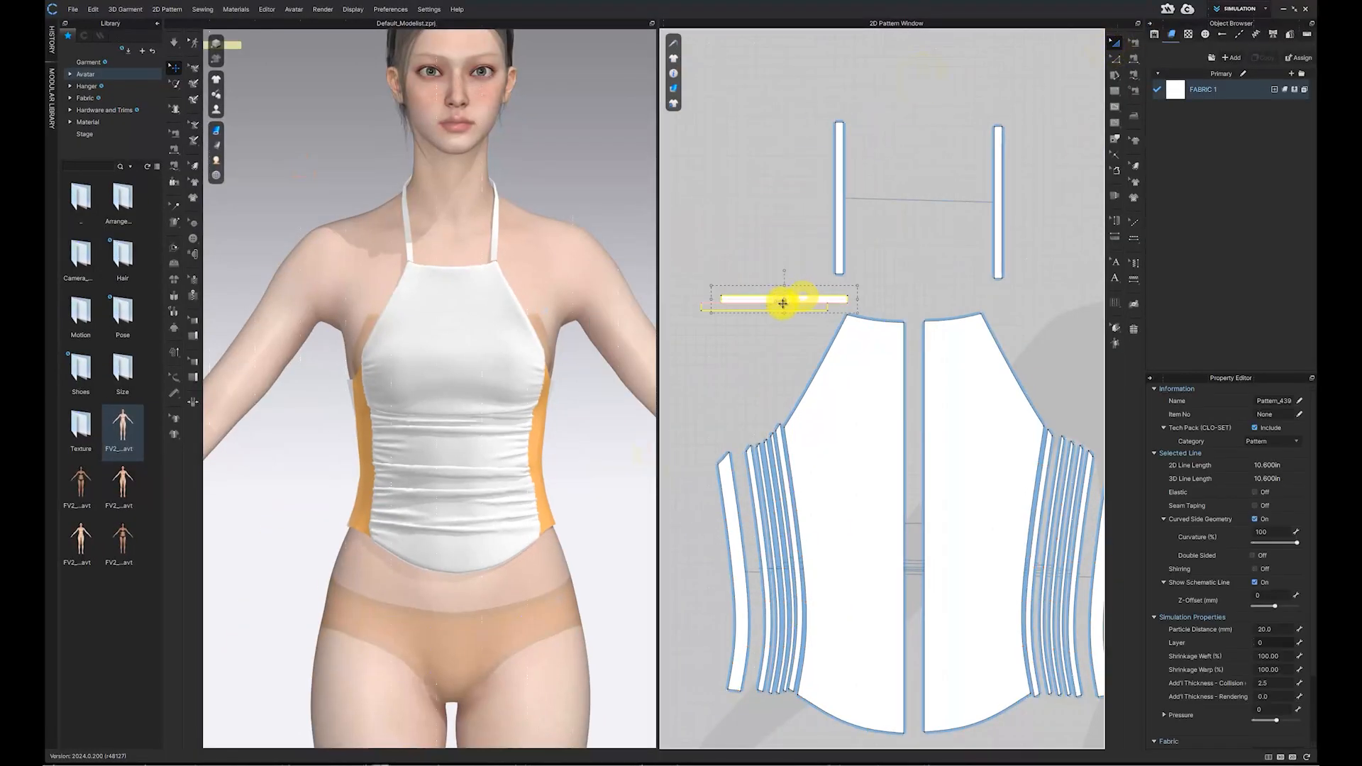
scroll(816, 248, "up", 5)
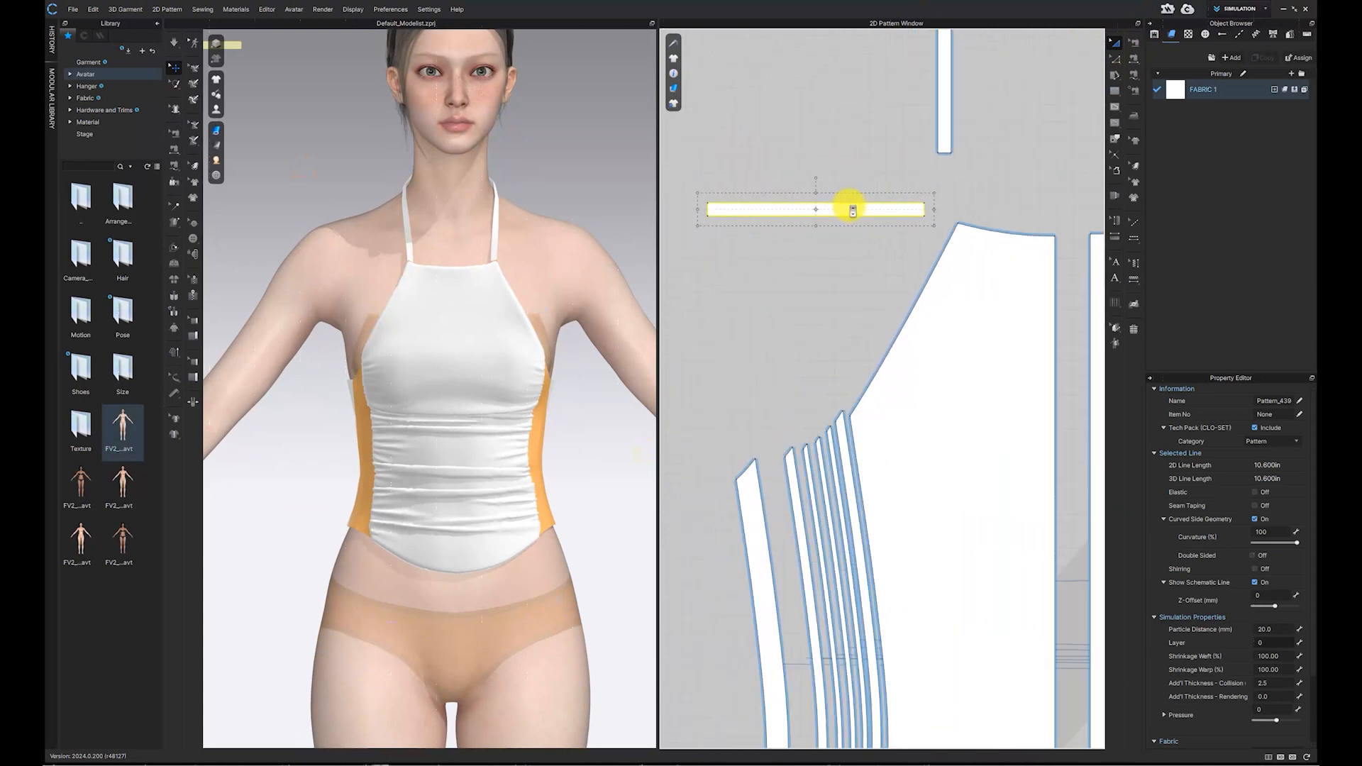
left_click(827, 271)
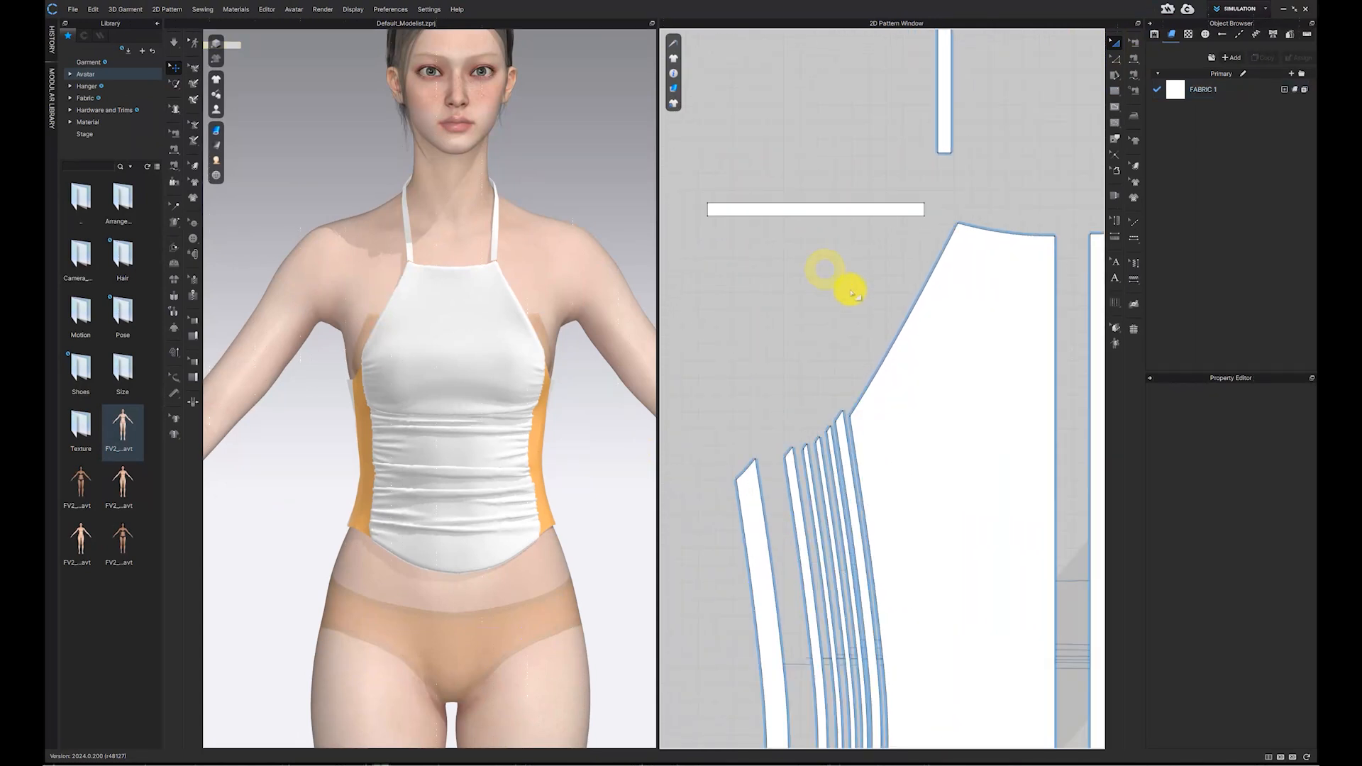
right_click_drag(851, 292, 843, 231)
scroll(842, 231, "up", 2)
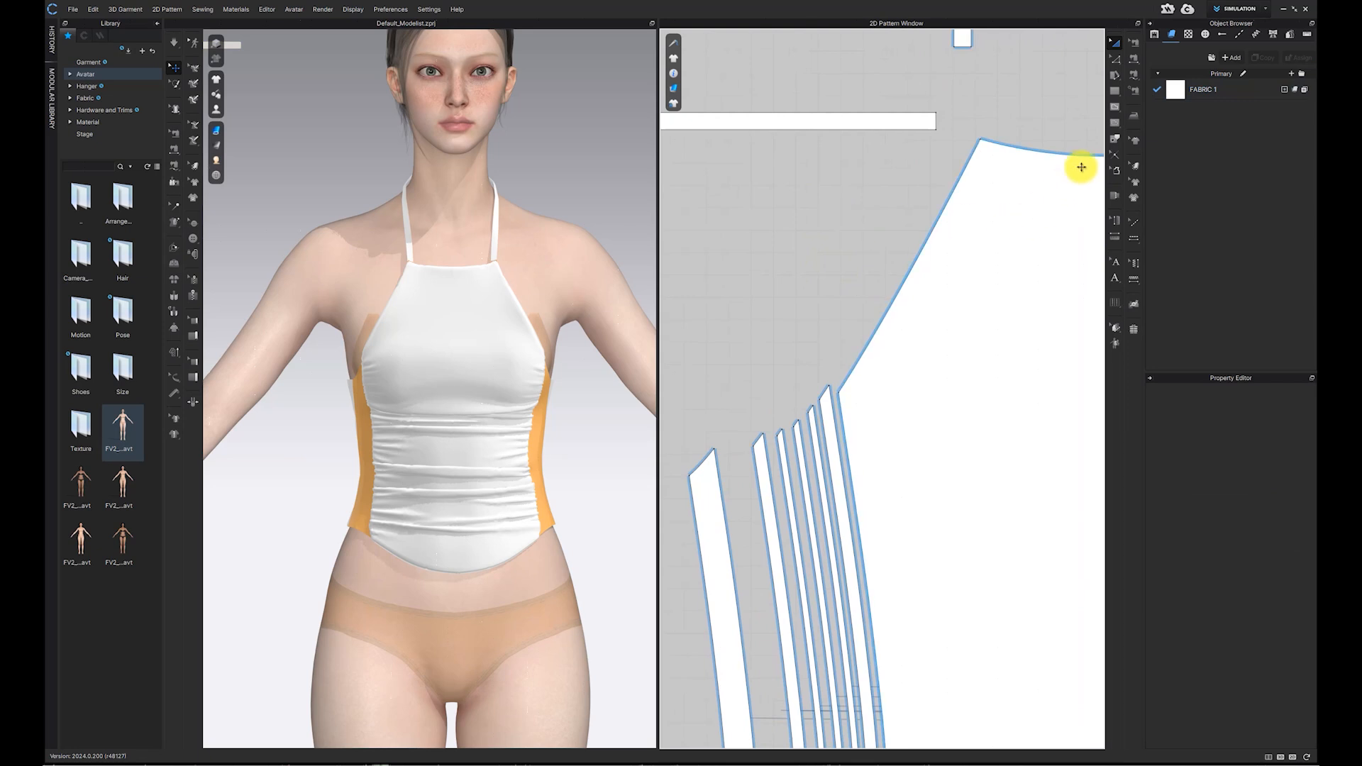
Step: Sew the strips' top edges and the bodice armhole edge to the binding's long edge with M:N Free Sewing
scroll(967, 178, "down", 1)
left_click(1134, 75)
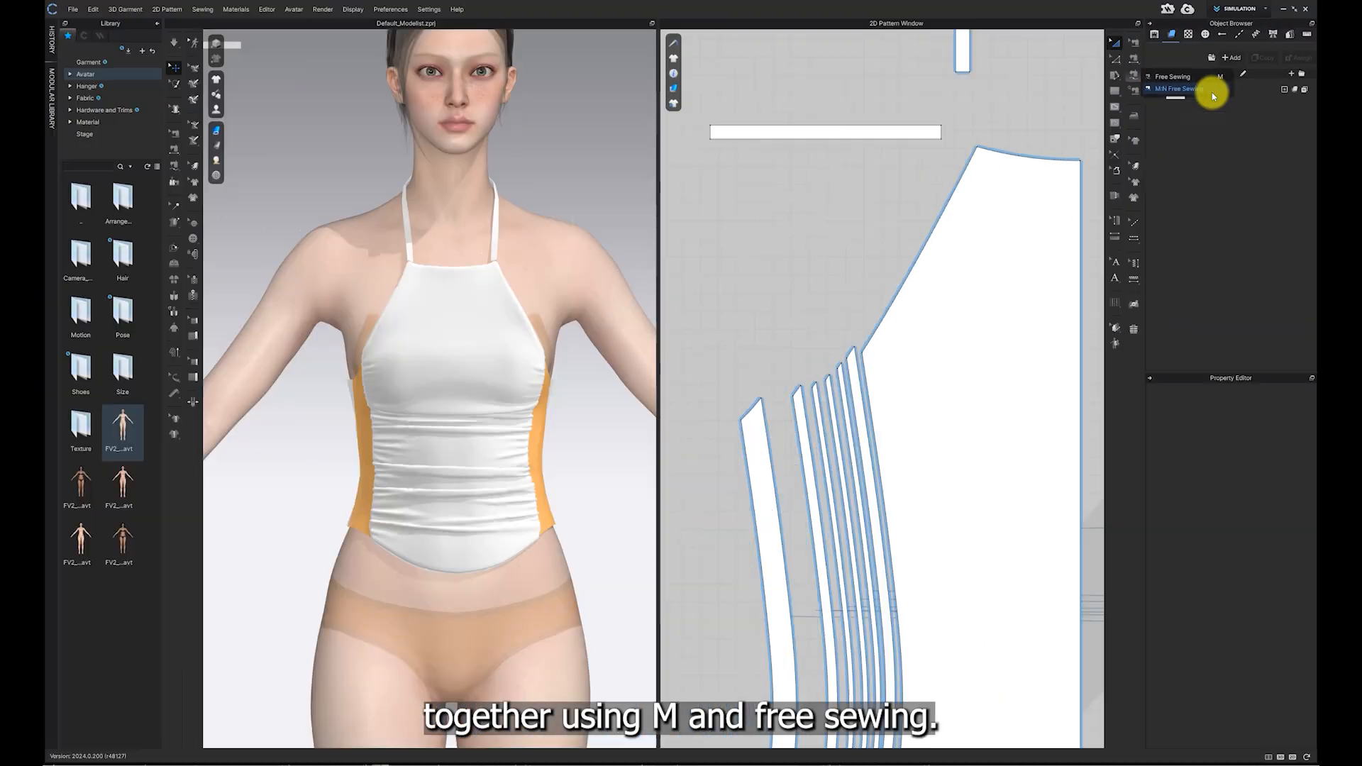
left_click(1160, 98)
scroll(351, 546, "up", 2)
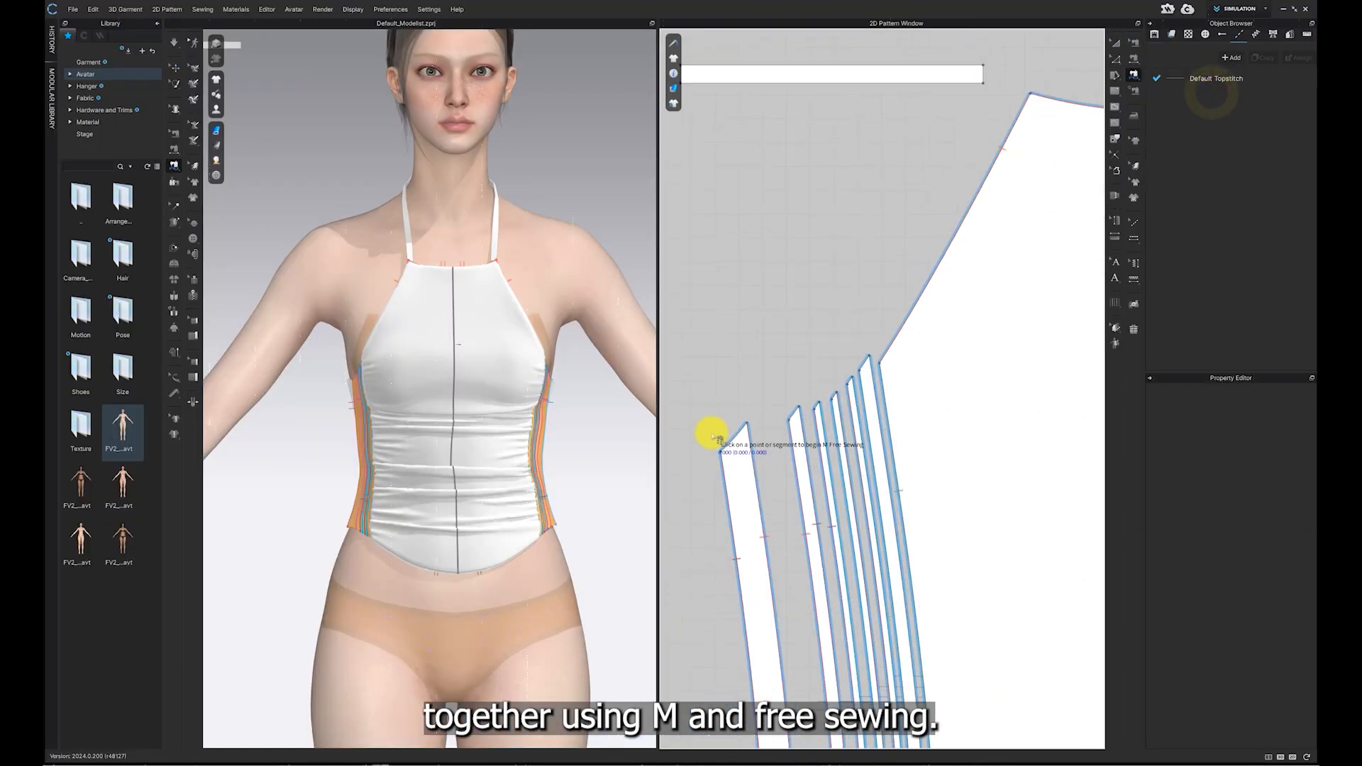
left_click(730, 441)
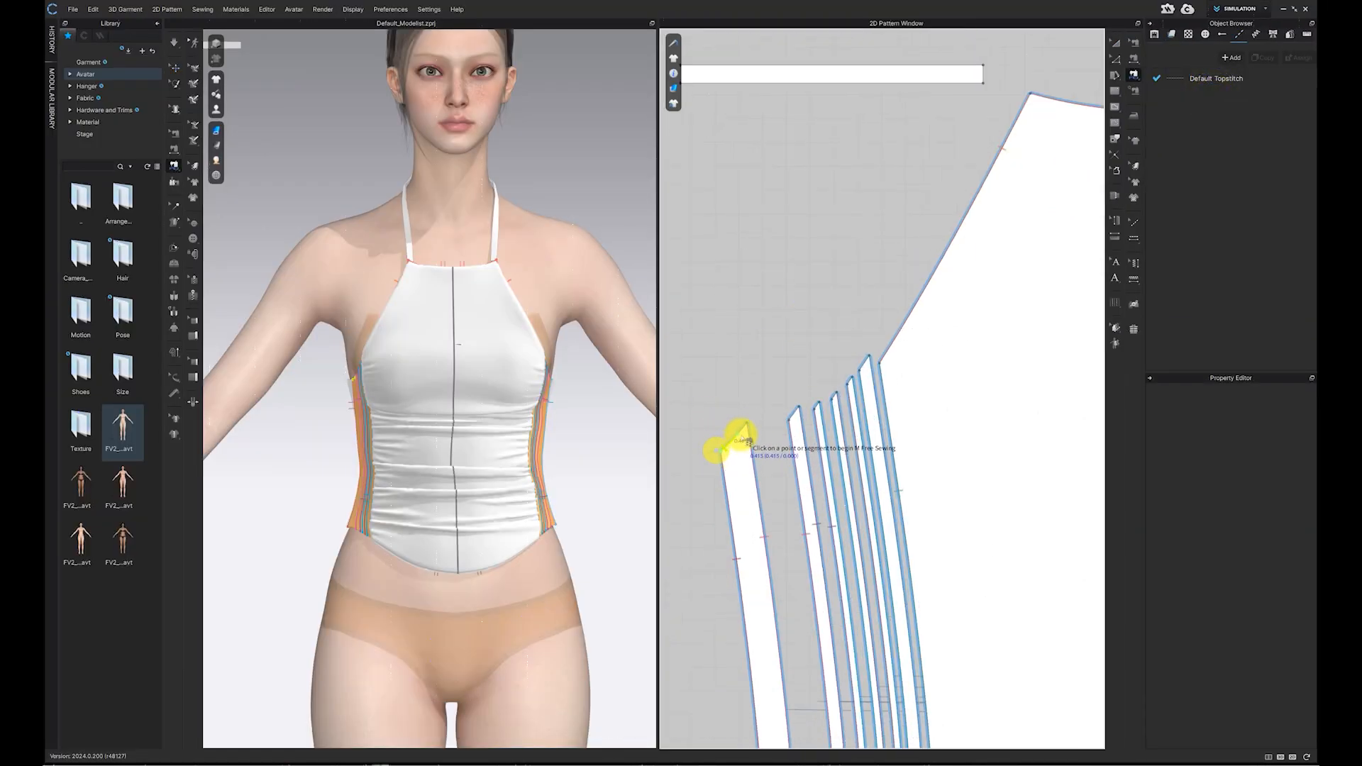
left_click(799, 411)
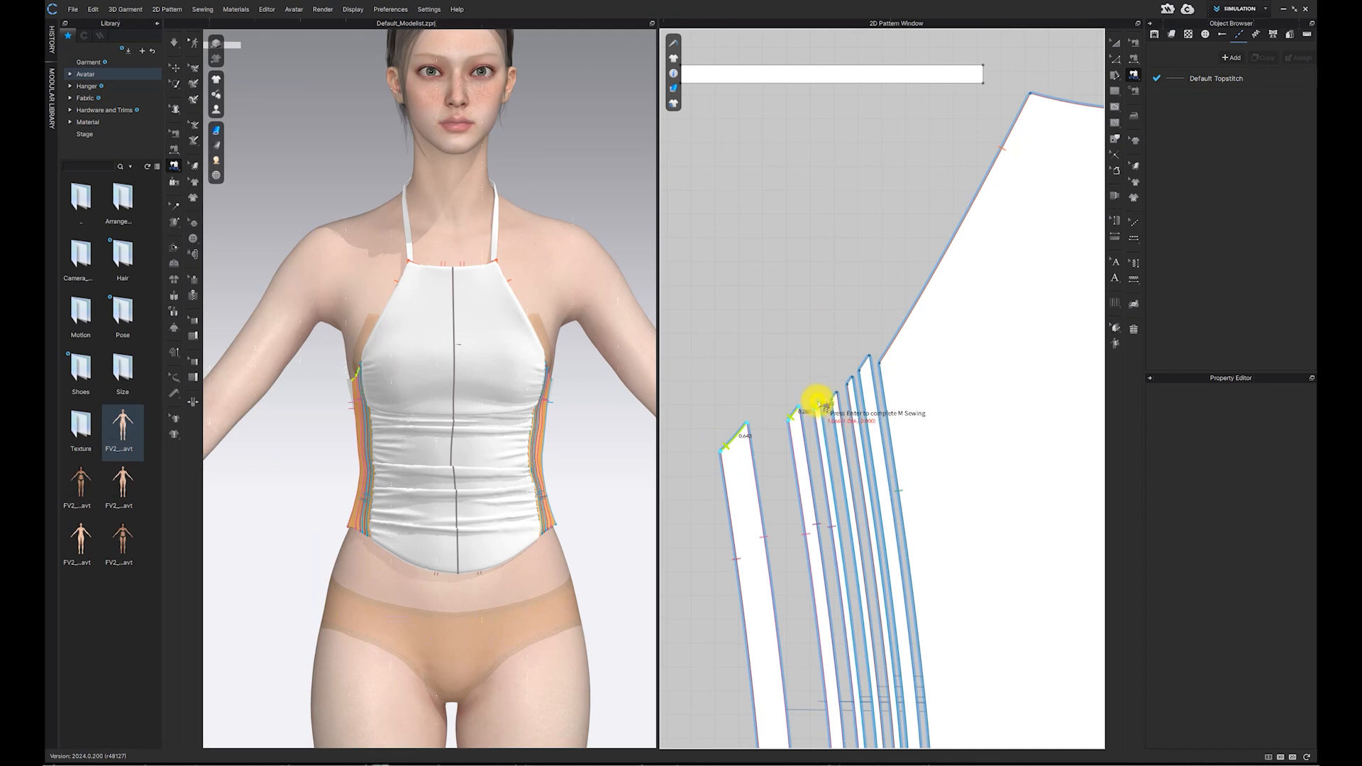
left_click(848, 392)
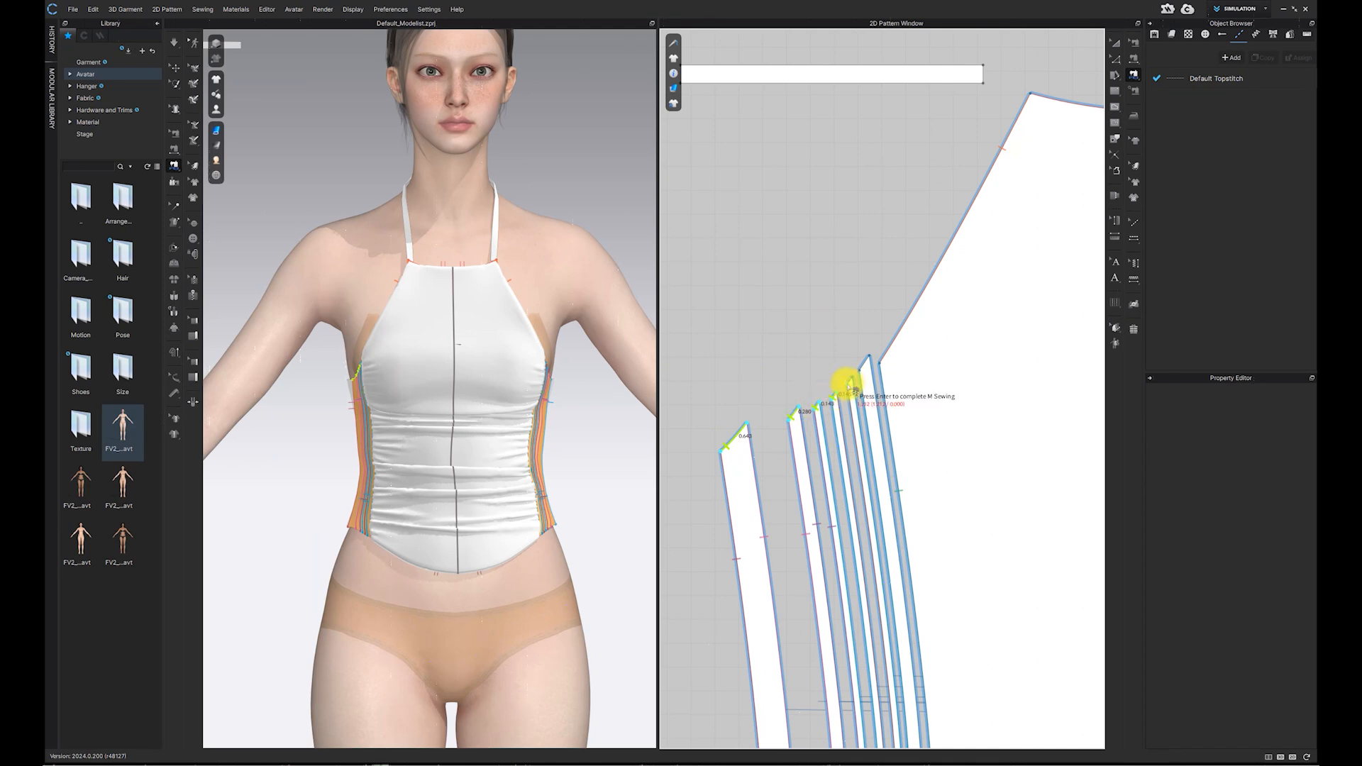
left_click(866, 366)
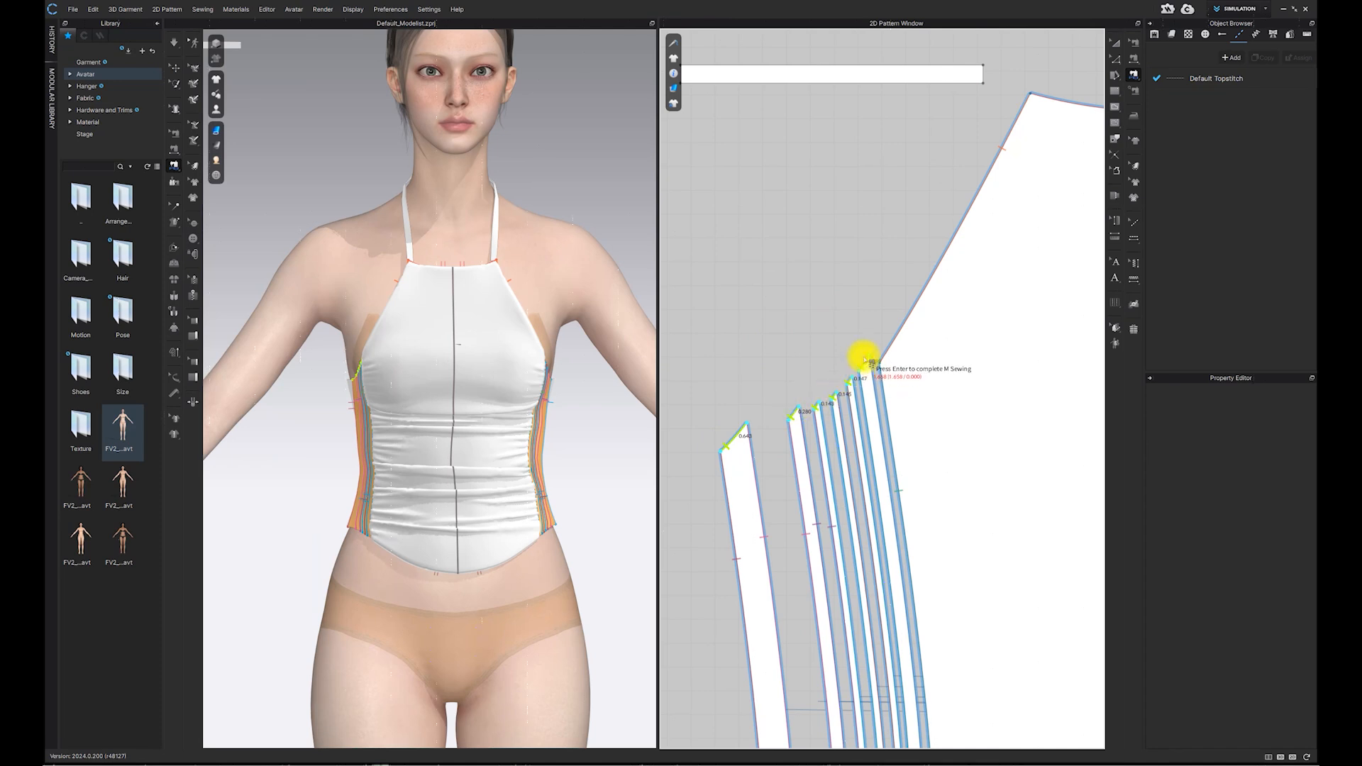
left_click(877, 364)
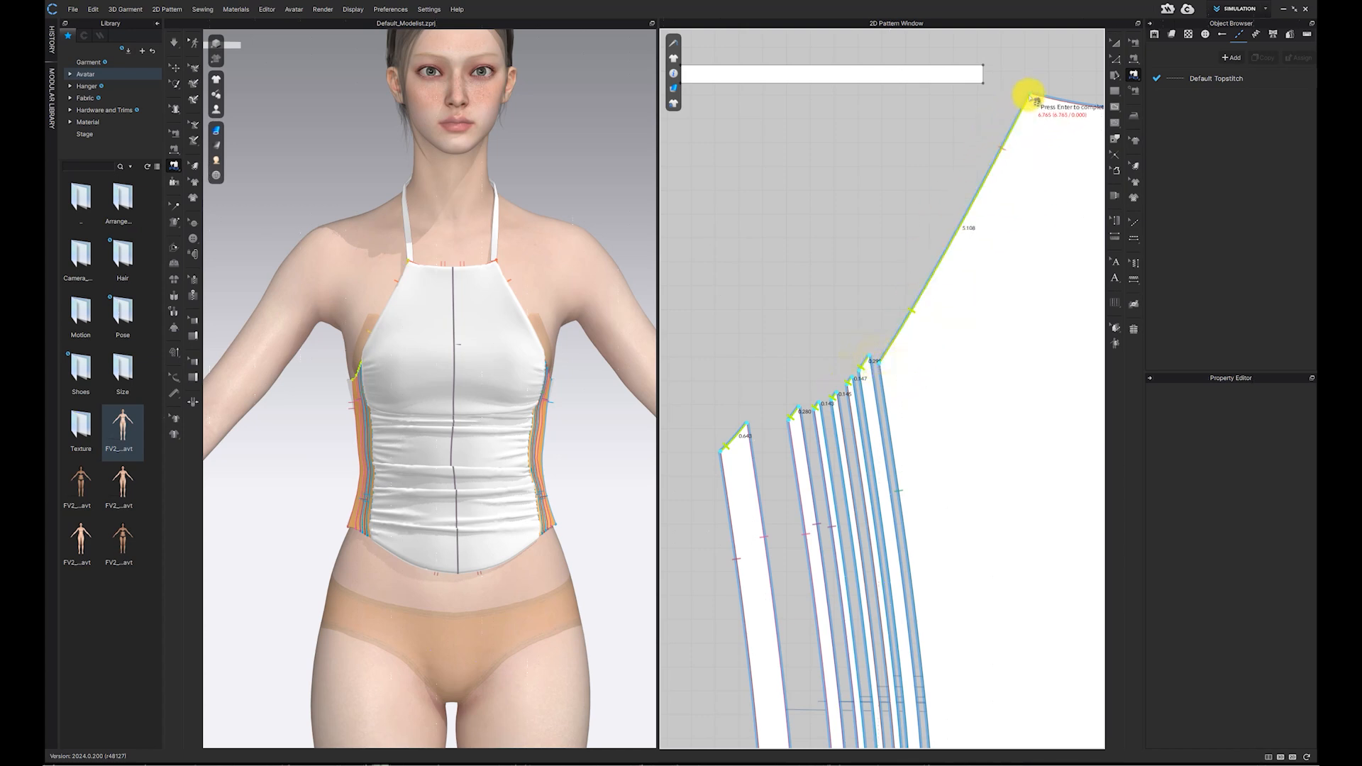
key("Return")
scroll(860, 168, "down", 3)
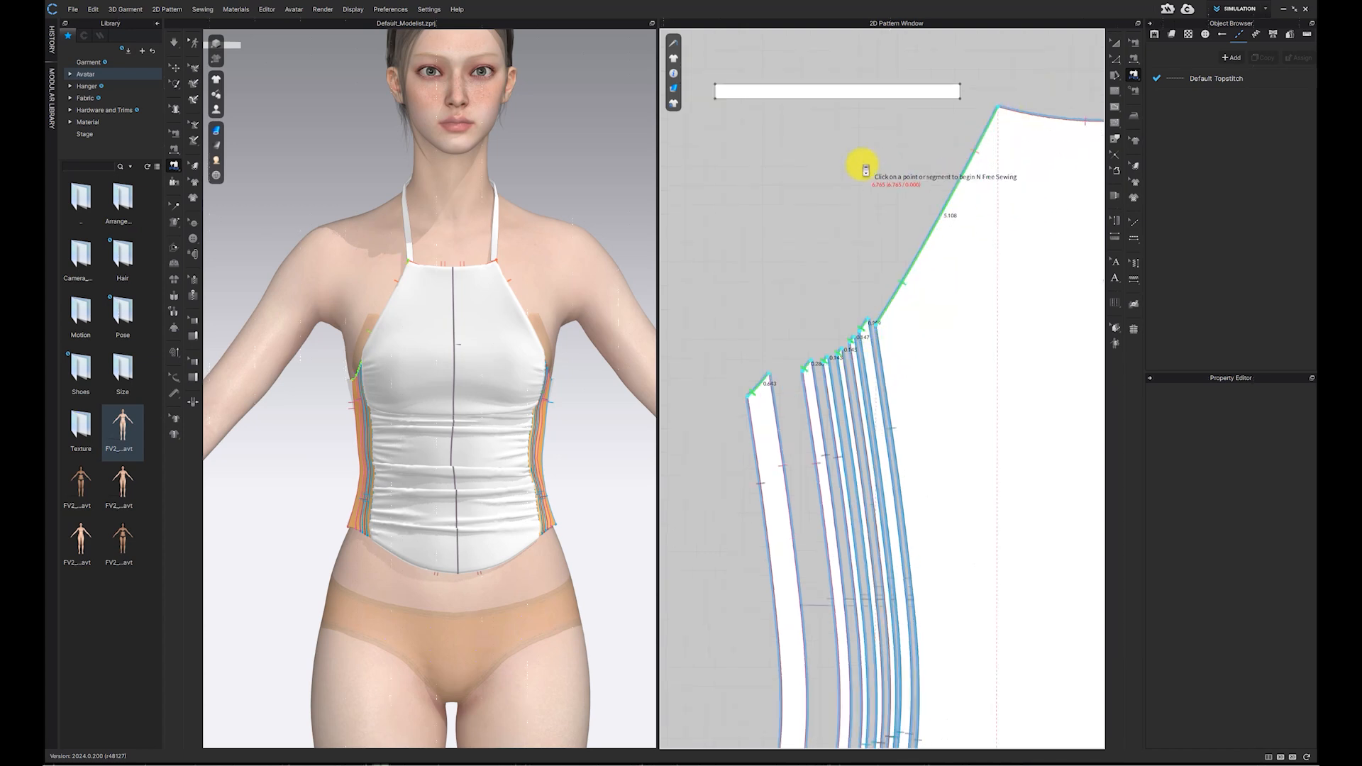
left_click(726, 160)
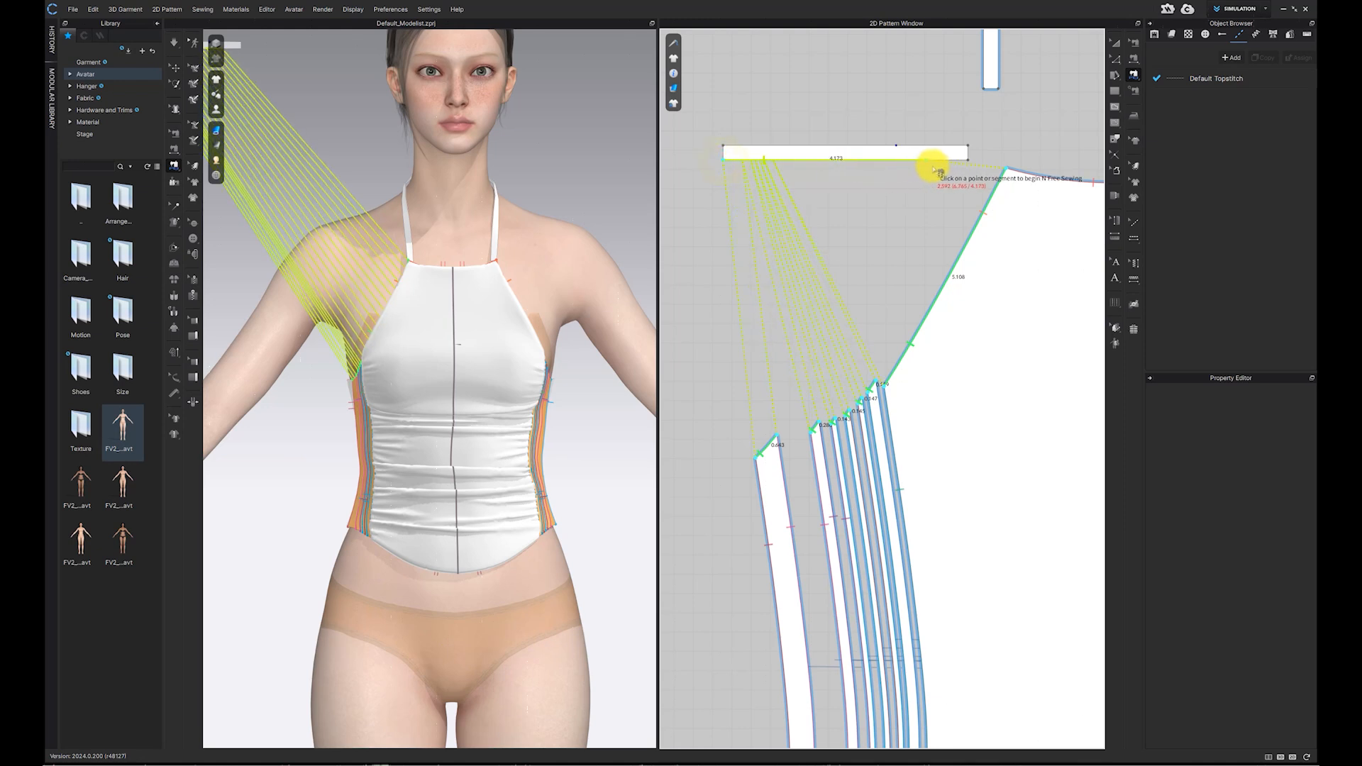
left_click(971, 163)
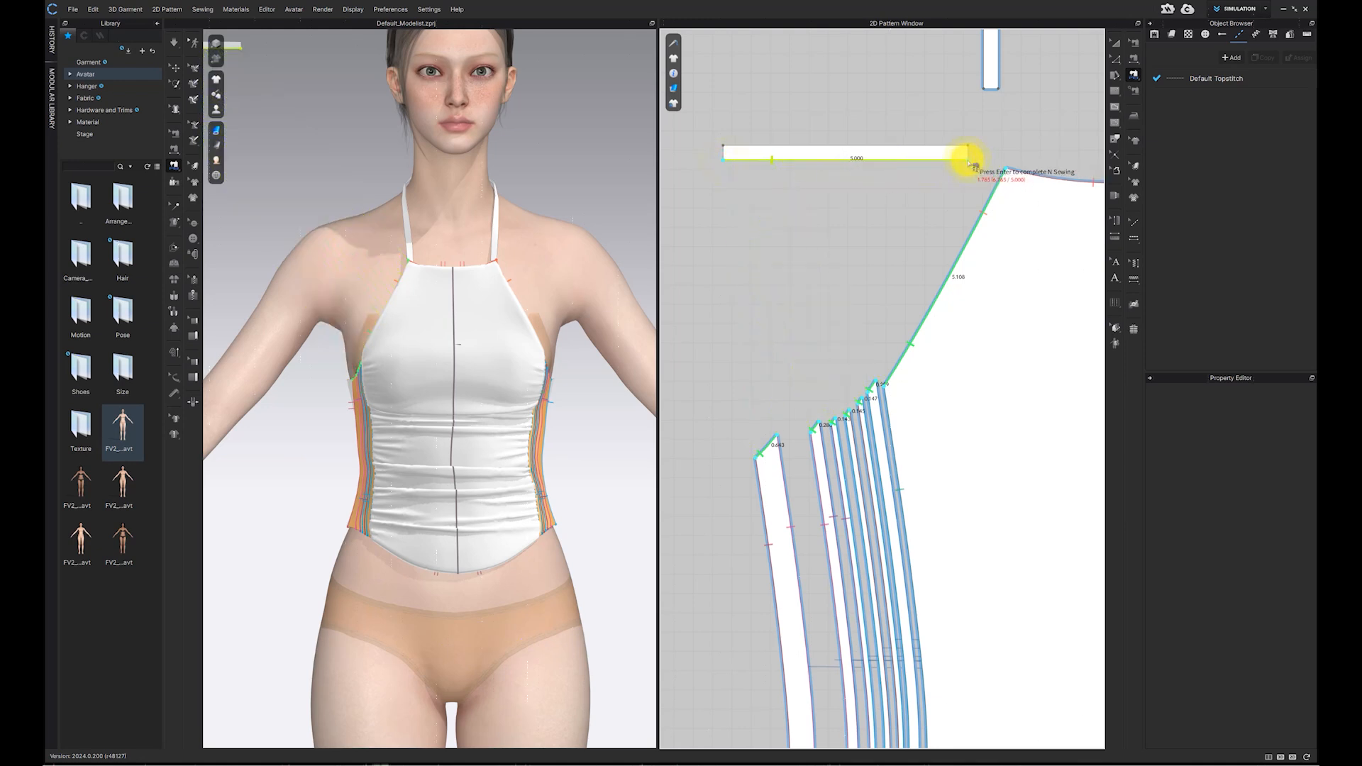
key("Return")
Step: Show arrangement points and place the binding on the avatar near the armhole
scroll(356, 189, "down", 3)
middle_click_drag(351, 190, 418, 221)
mouse_move(219, 111)
left_click(254, 138)
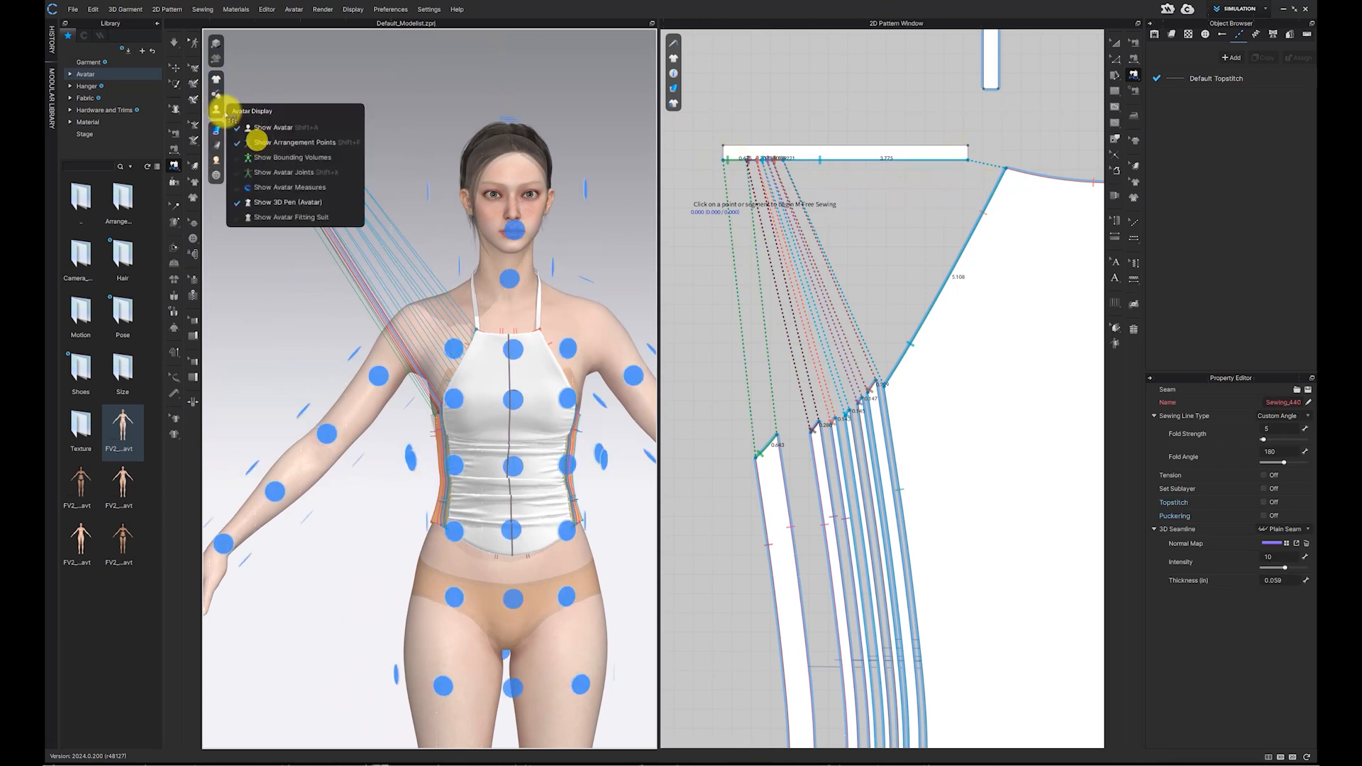
left_click(172, 69)
left_click(300, 181)
left_click(452, 357)
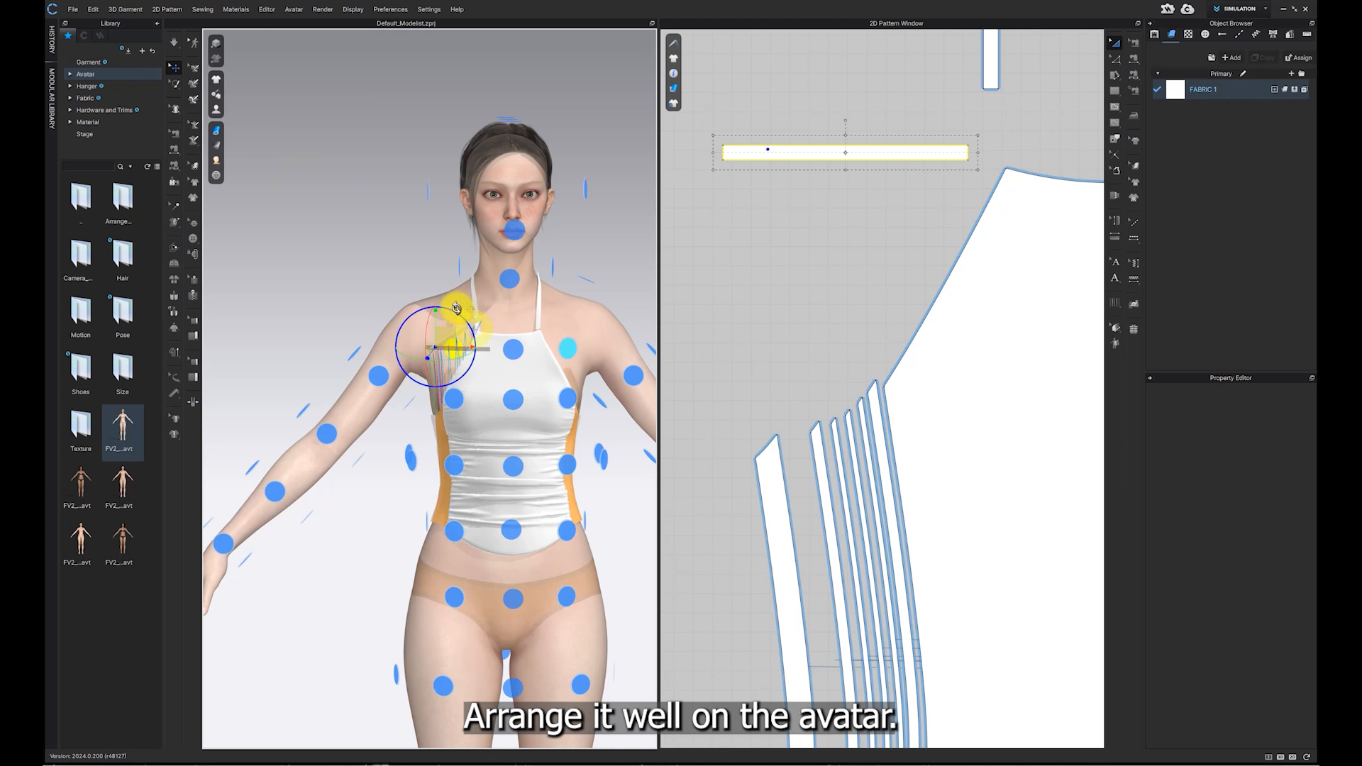
Step: Create a symmetric copy of the binding with sewing and place it on the opposite side
left_click(794, 335)
scroll(708, 308, "down", 5)
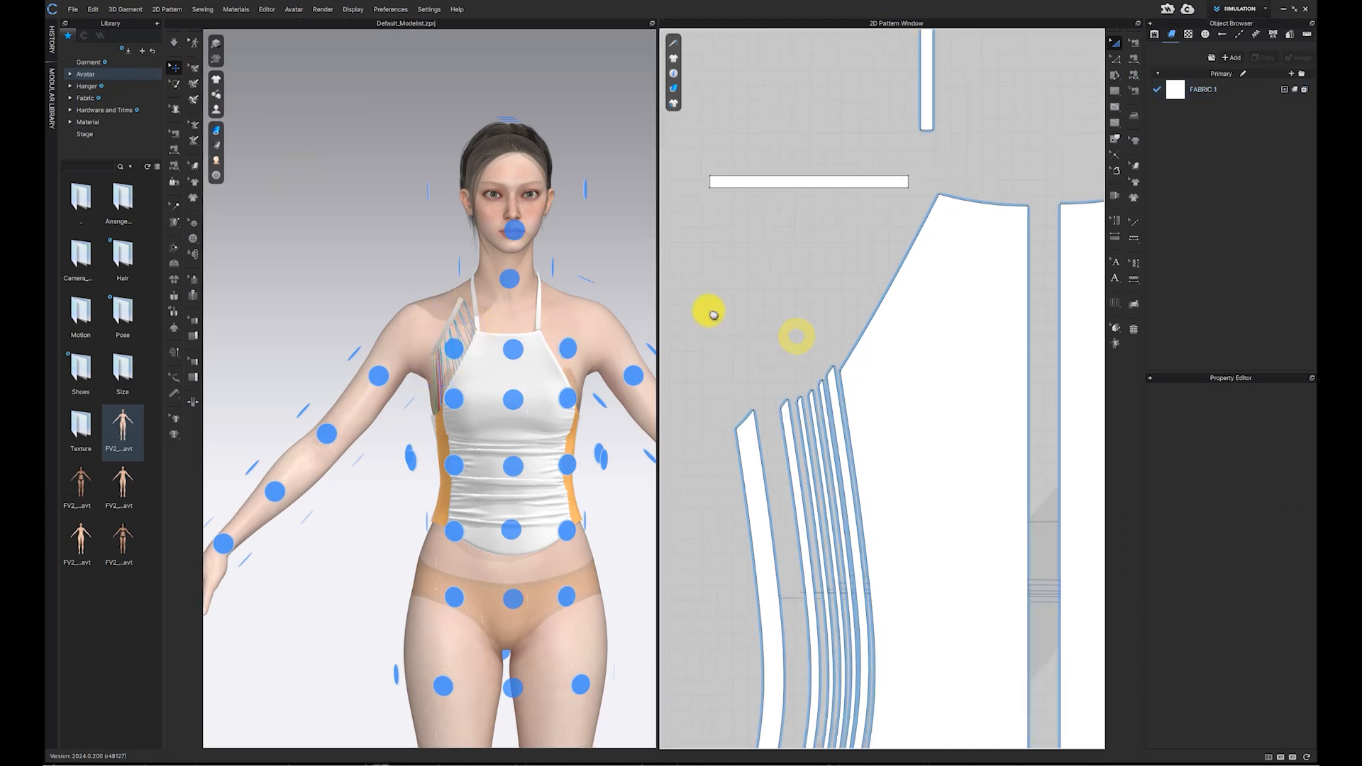
left_click(773, 238)
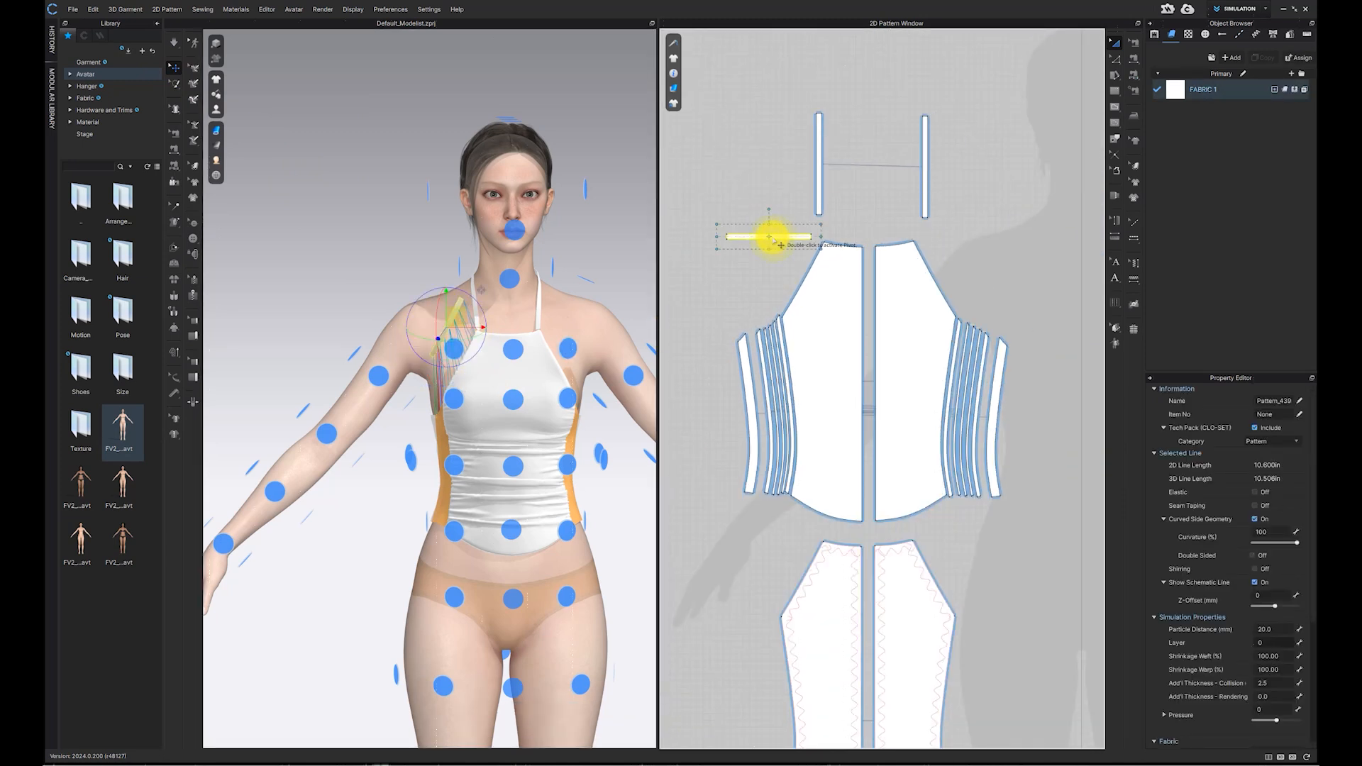
right_click(776, 240)
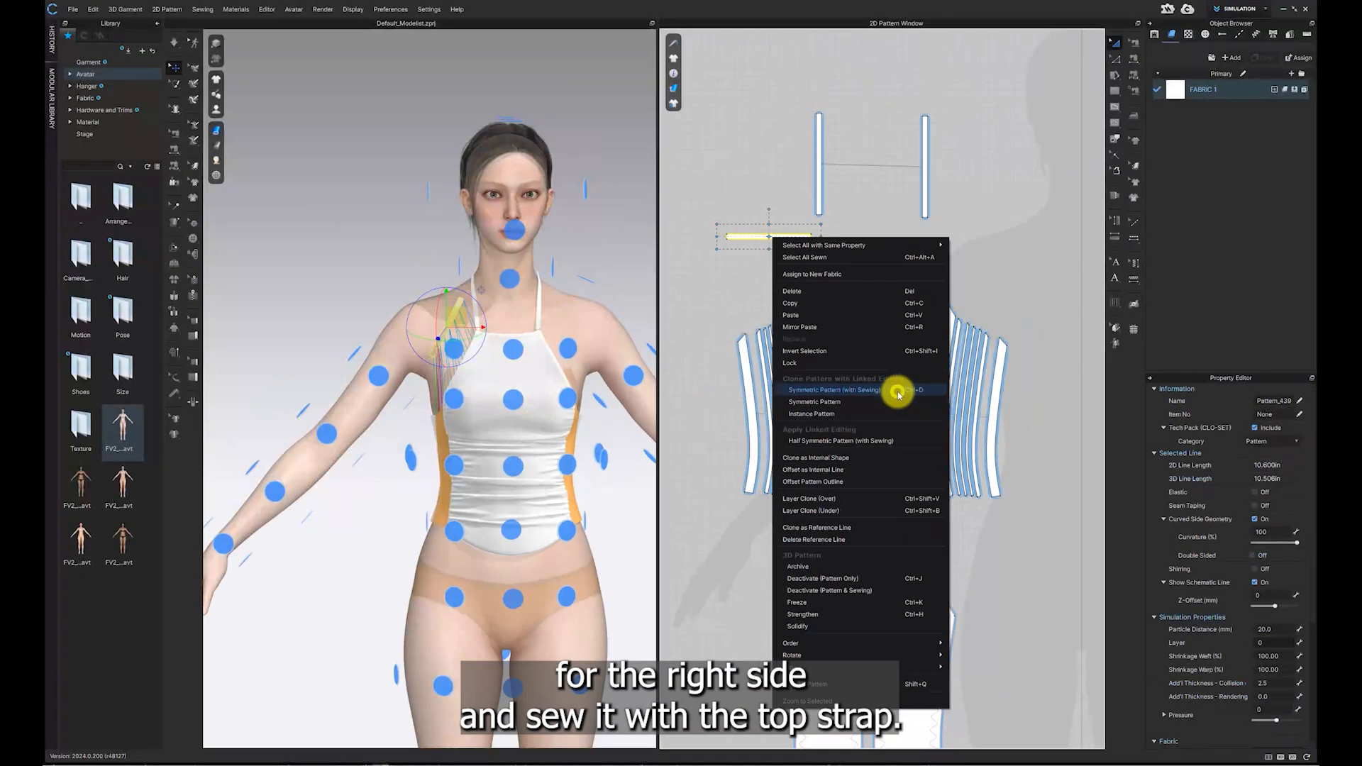
left_click(900, 390)
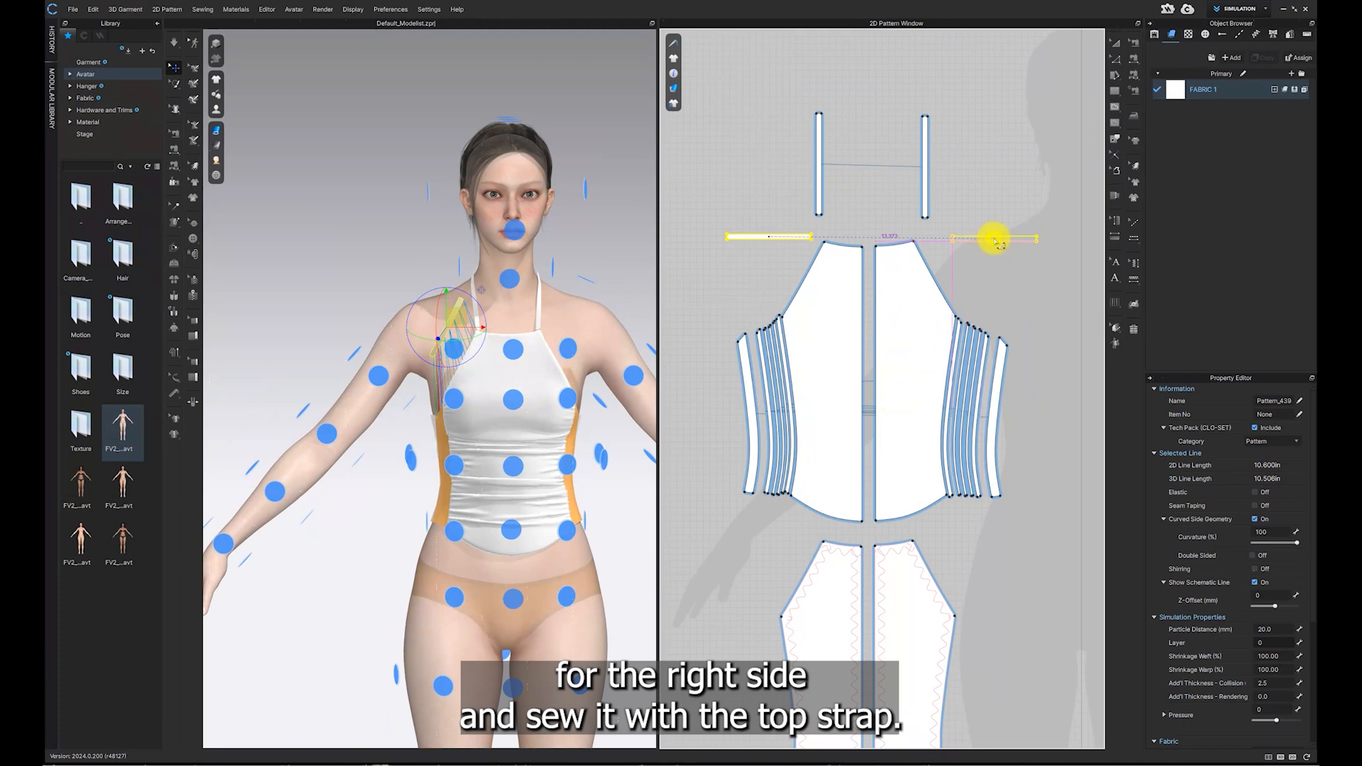
left_click(998, 243)
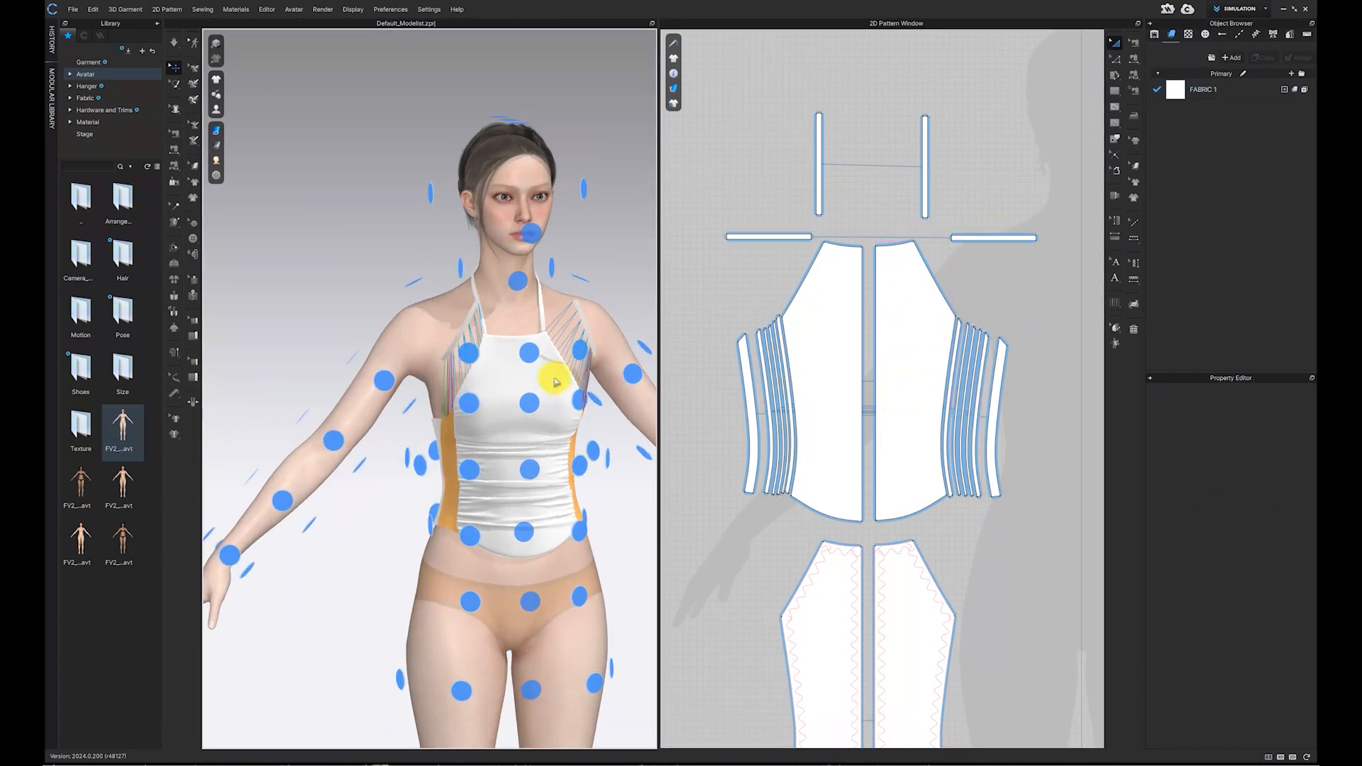
scroll(544, 376, "up", 5)
scroll(544, 376, "up", 2)
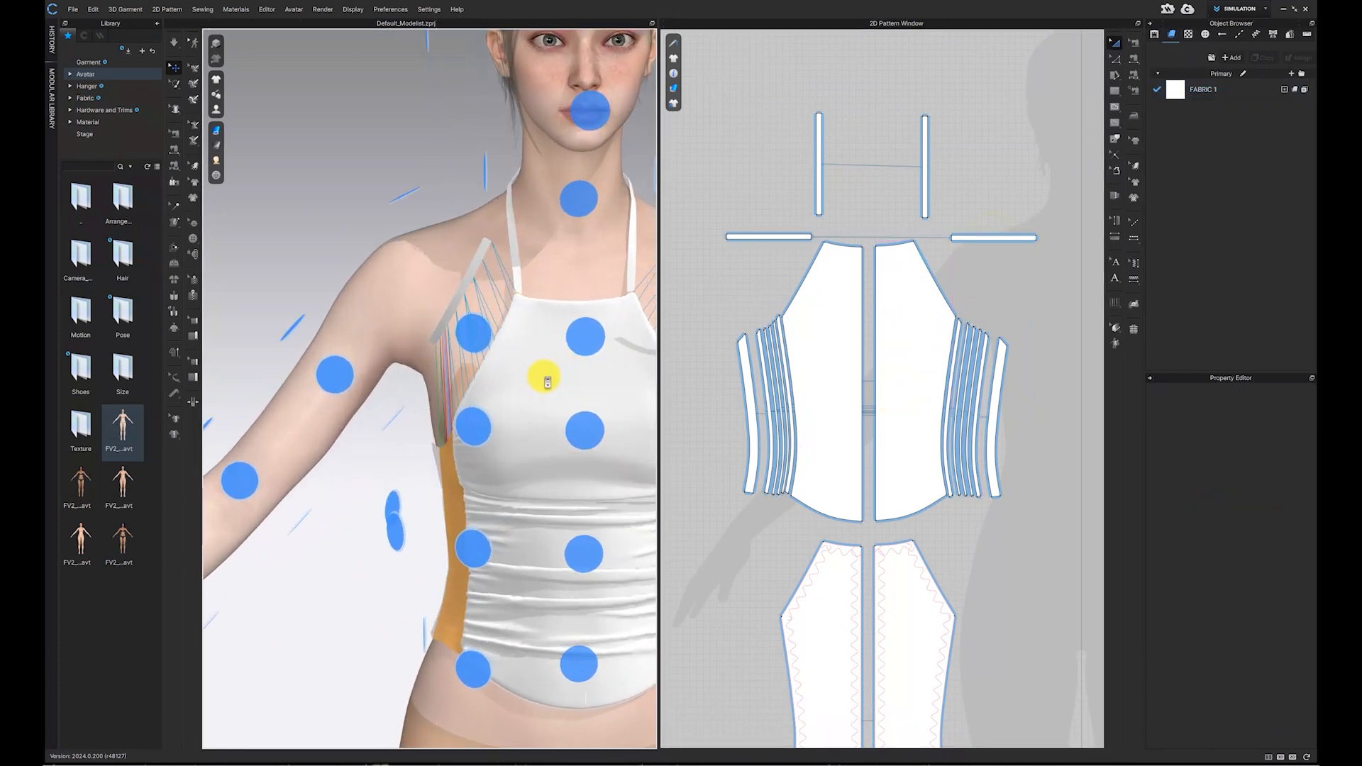
Step: Sew the halter strap's lower end to the end of the binding strip in the pattern
middle_click_drag(544, 377, 506, 409)
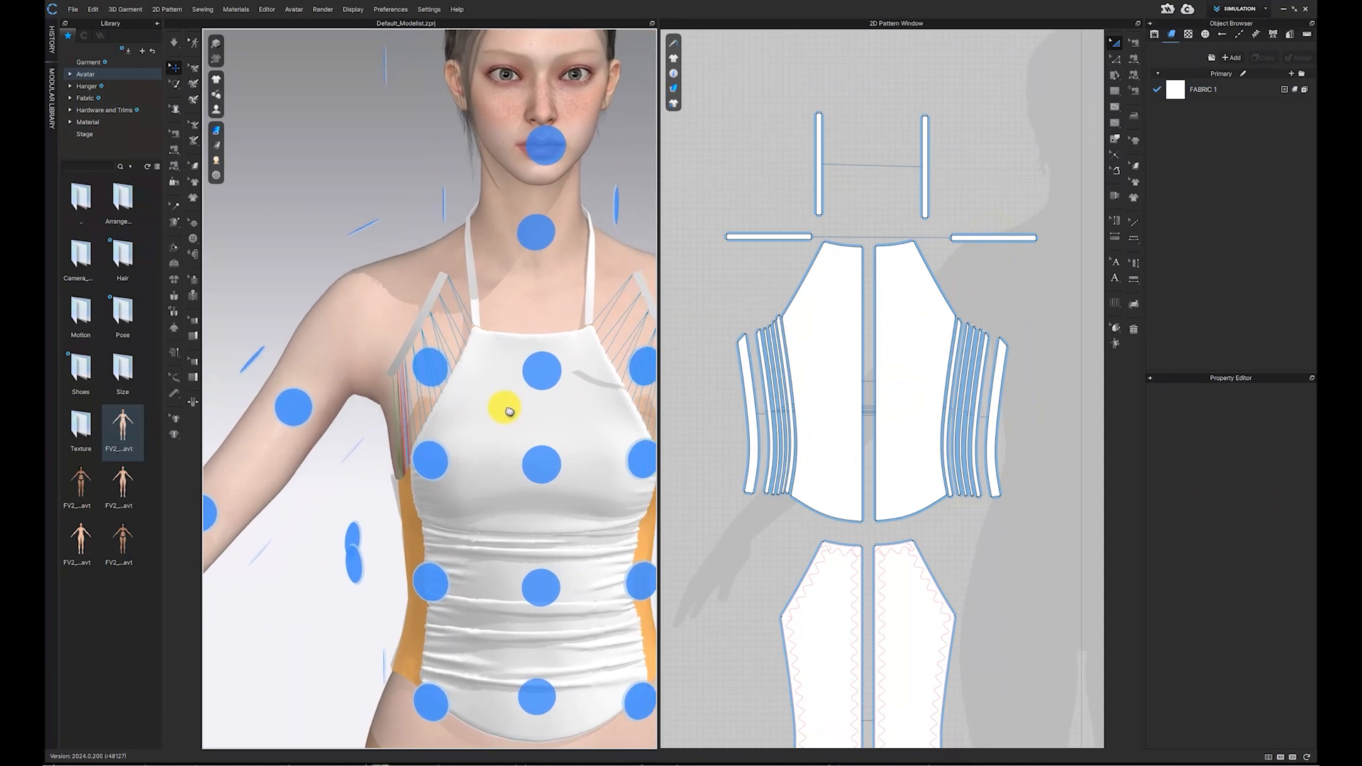
left_click(1133, 60)
scroll(801, 186, "up", 3)
scroll(799, 193, "up", 2)
scroll(809, 367, "up", 2)
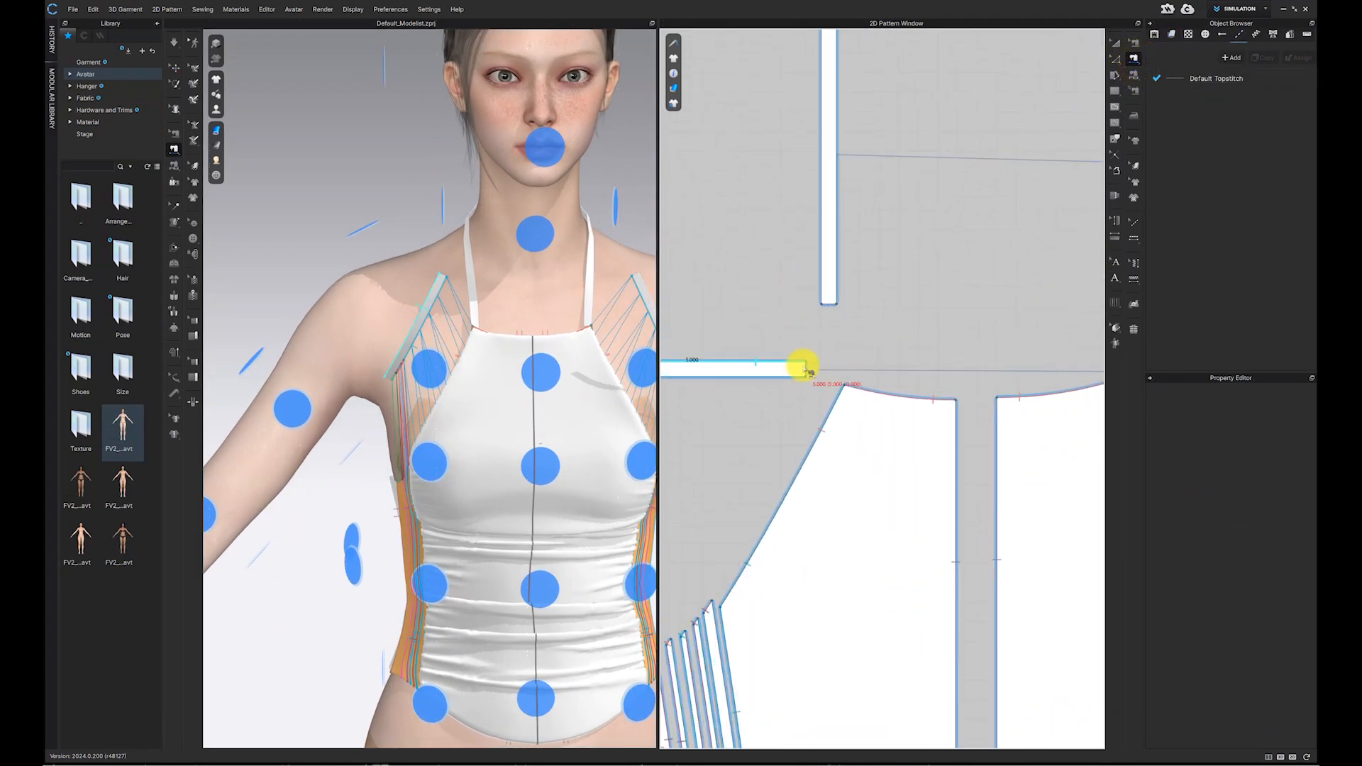
left_click(828, 312)
left_click(836, 311)
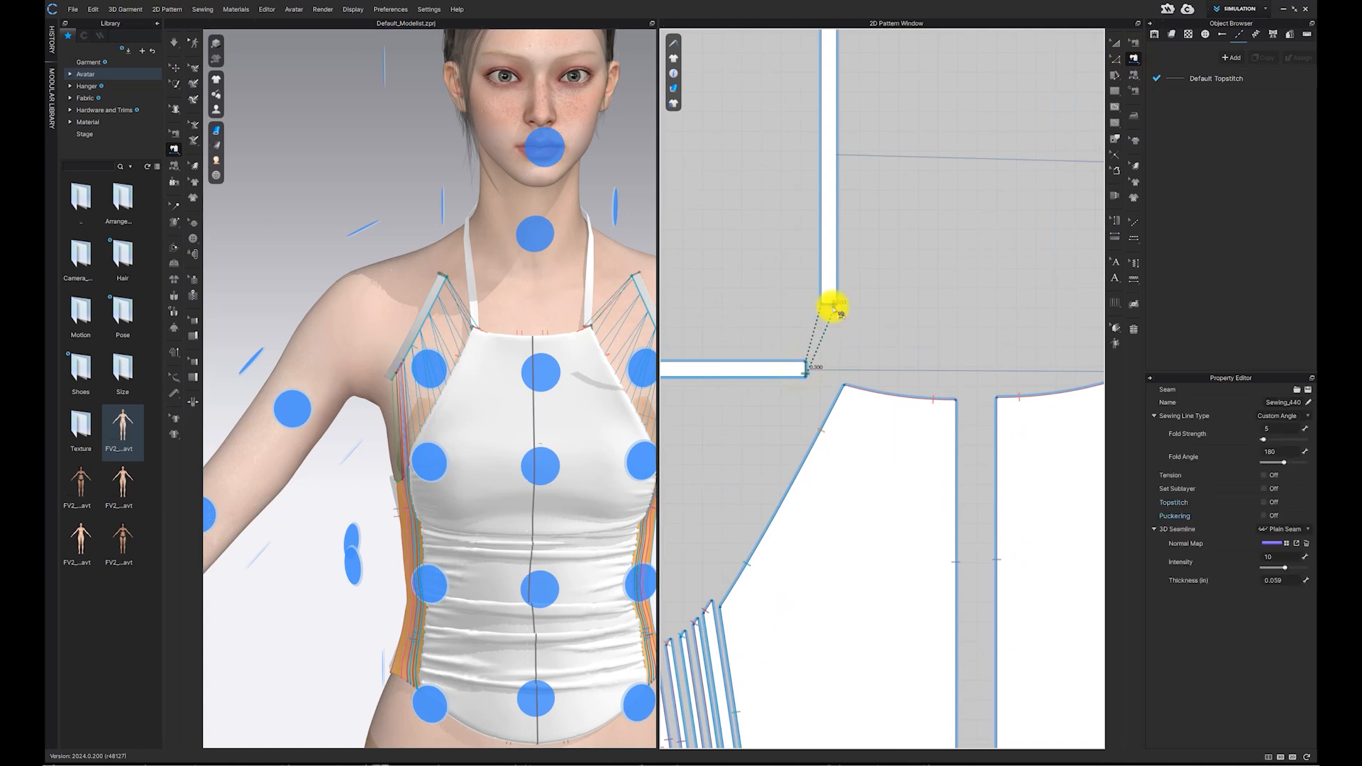
Step: Reposition the strap on the avatar and simulate, pulling the bodice front into place around the neck
left_click(174, 67)
left_click(464, 266)
right_click_drag(466, 244, 487, 275)
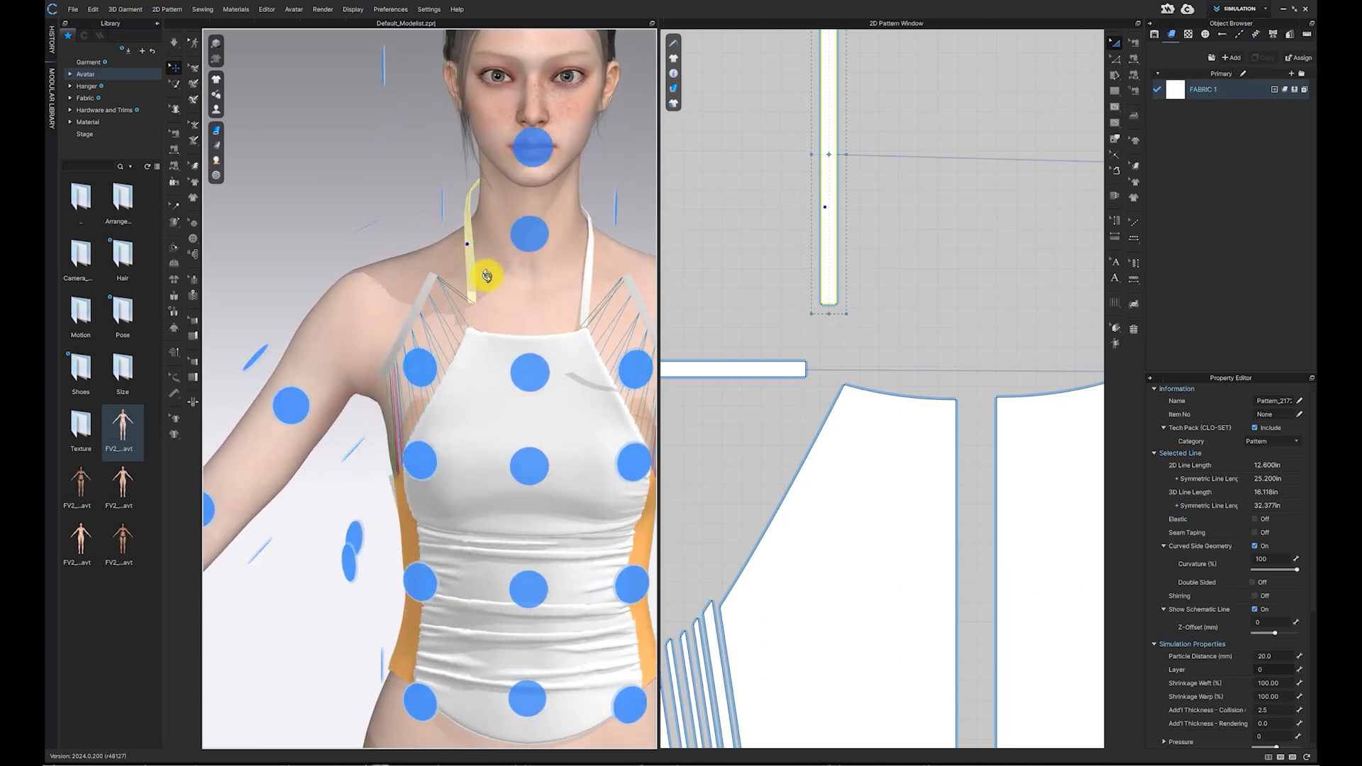
left_click(175, 44)
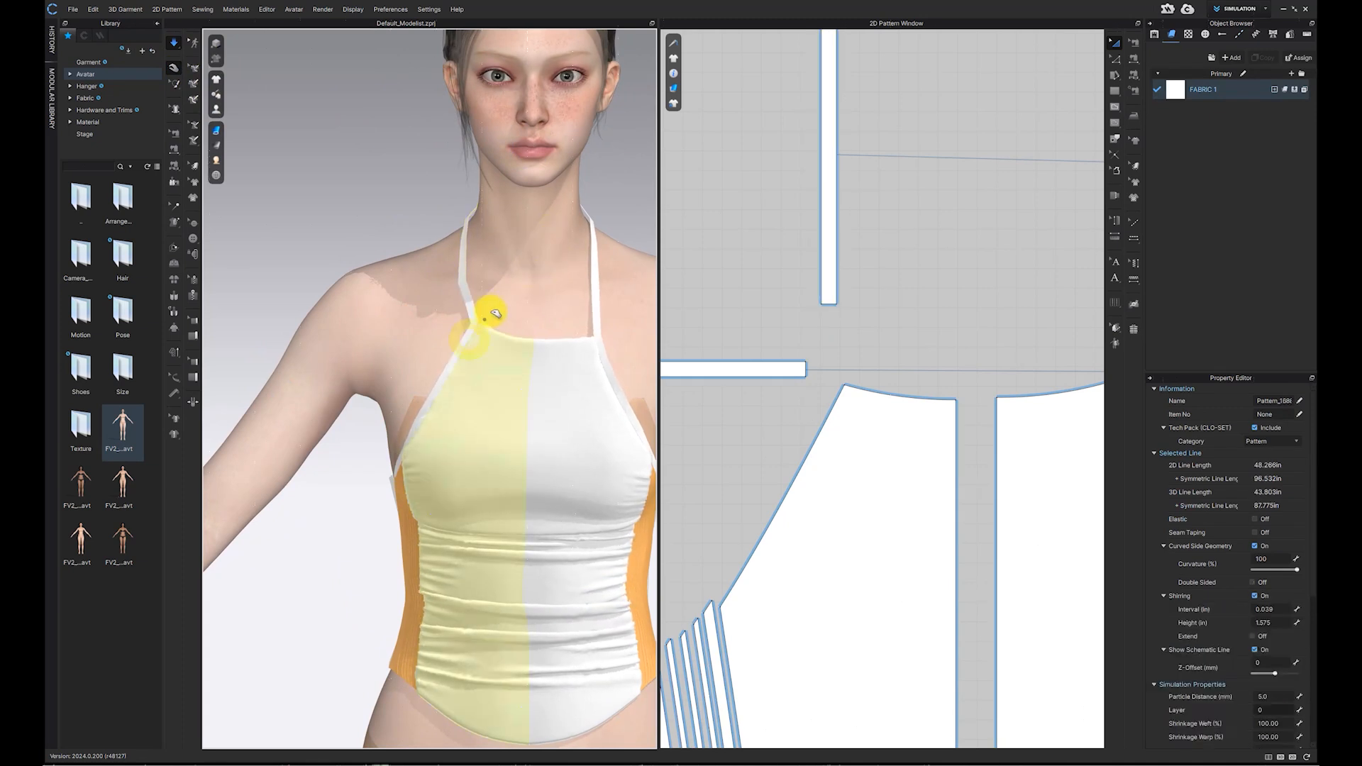
left_click(580, 349)
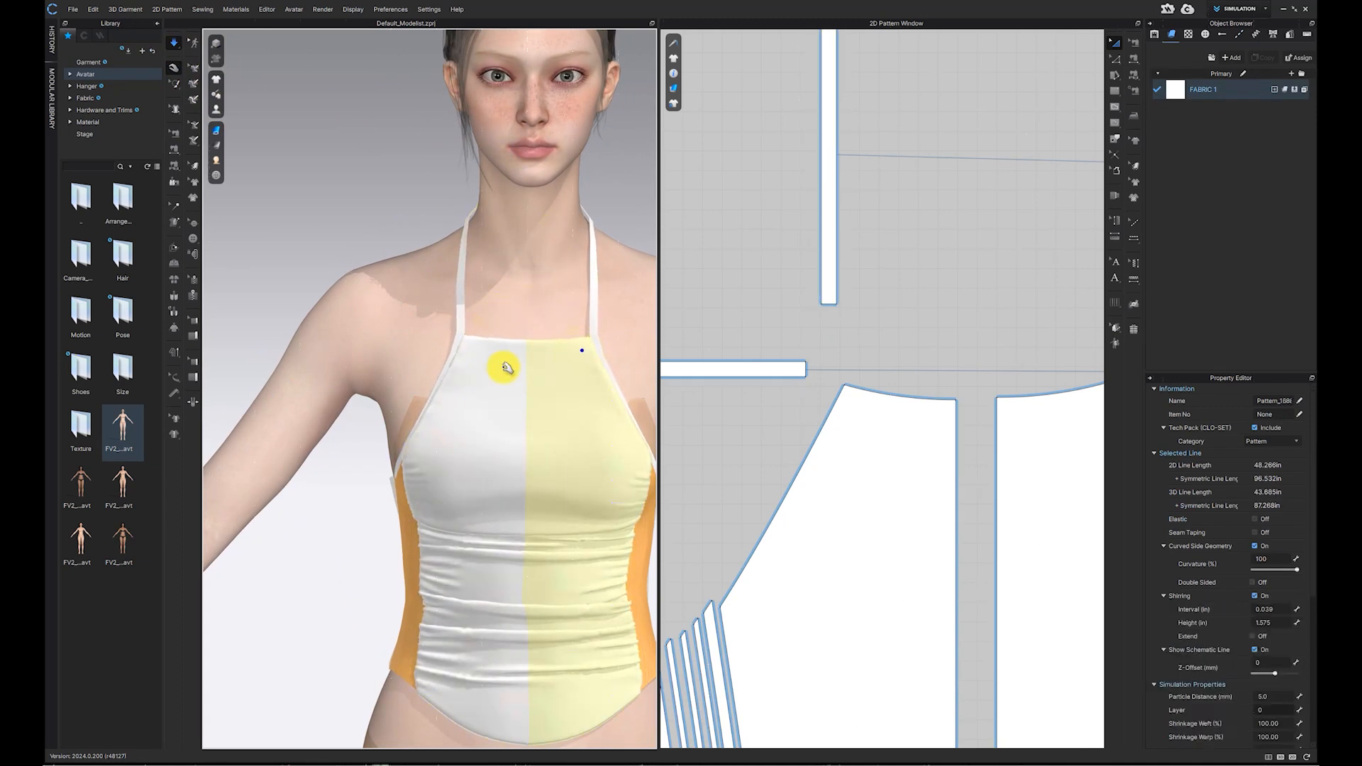
right_click_drag(509, 311, 566, 298)
middle_click_drag(537, 401, 521, 325)
Step: Extend the back panel's top outline outward by 0.3 in with Offset Pattern Outline
scroll(929, 447, "down", 10)
middle_click_drag(978, 464, 738, 402)
scroll(1057, 484, "up", 2)
scroll(1062, 483, "up", 2)
left_click(1116, 59)
left_click(915, 410)
right_click(916, 410)
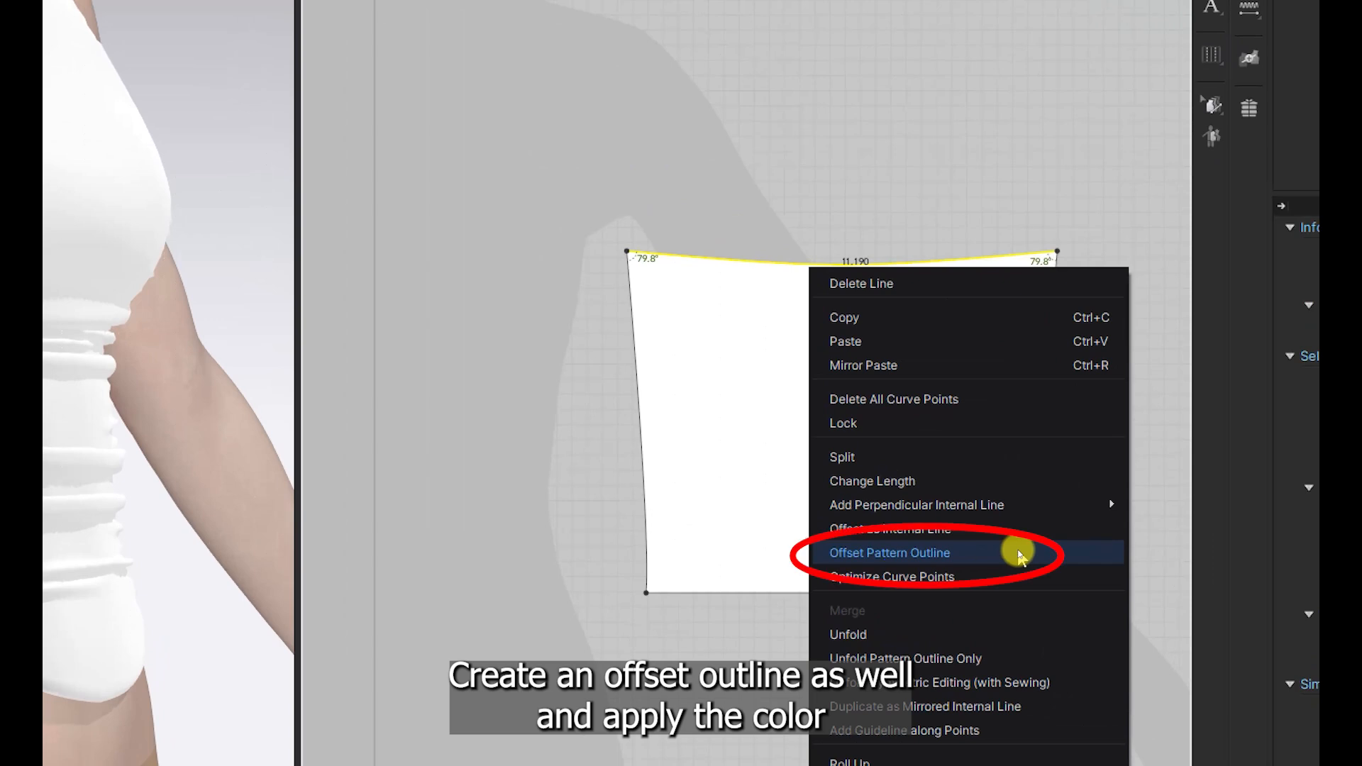
left_click(1019, 555)
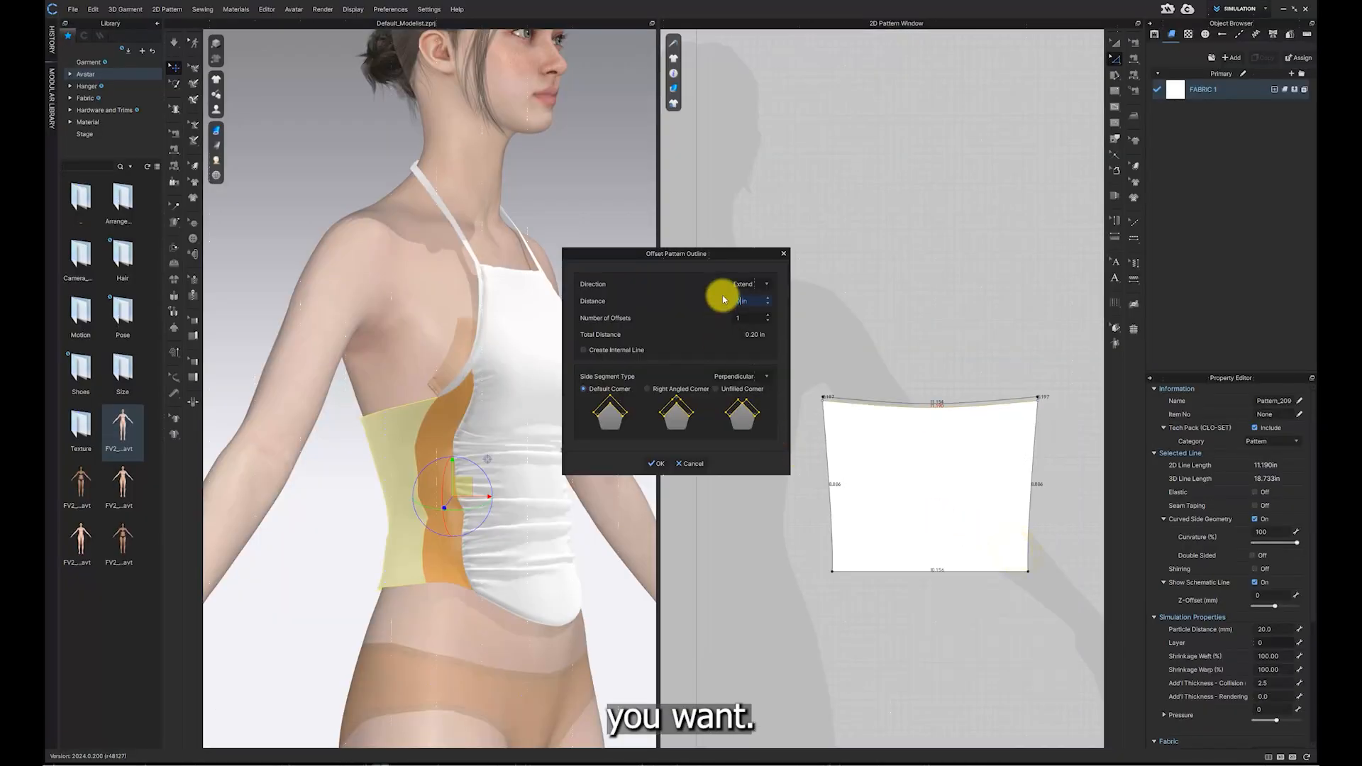
type("0.3")
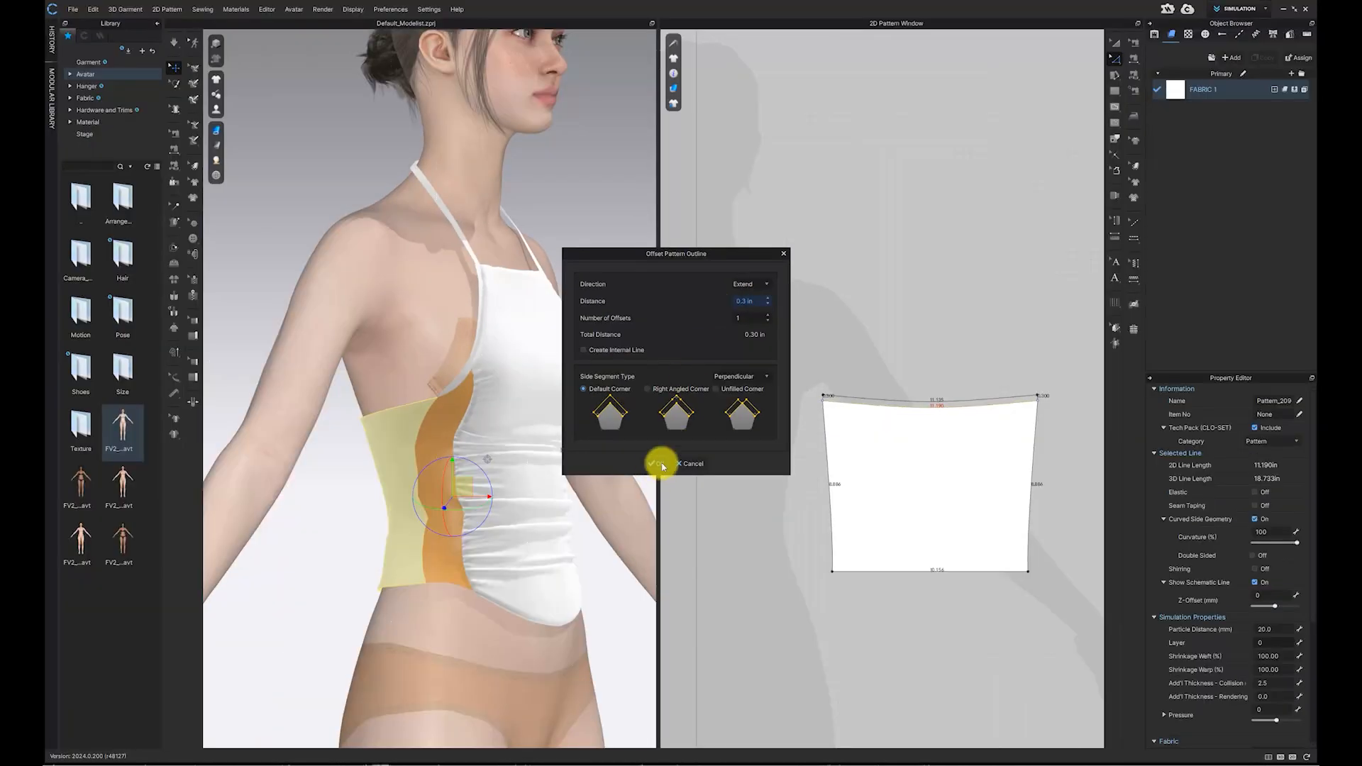
left_click(589, 631)
scroll(809, 458, "up", 5)
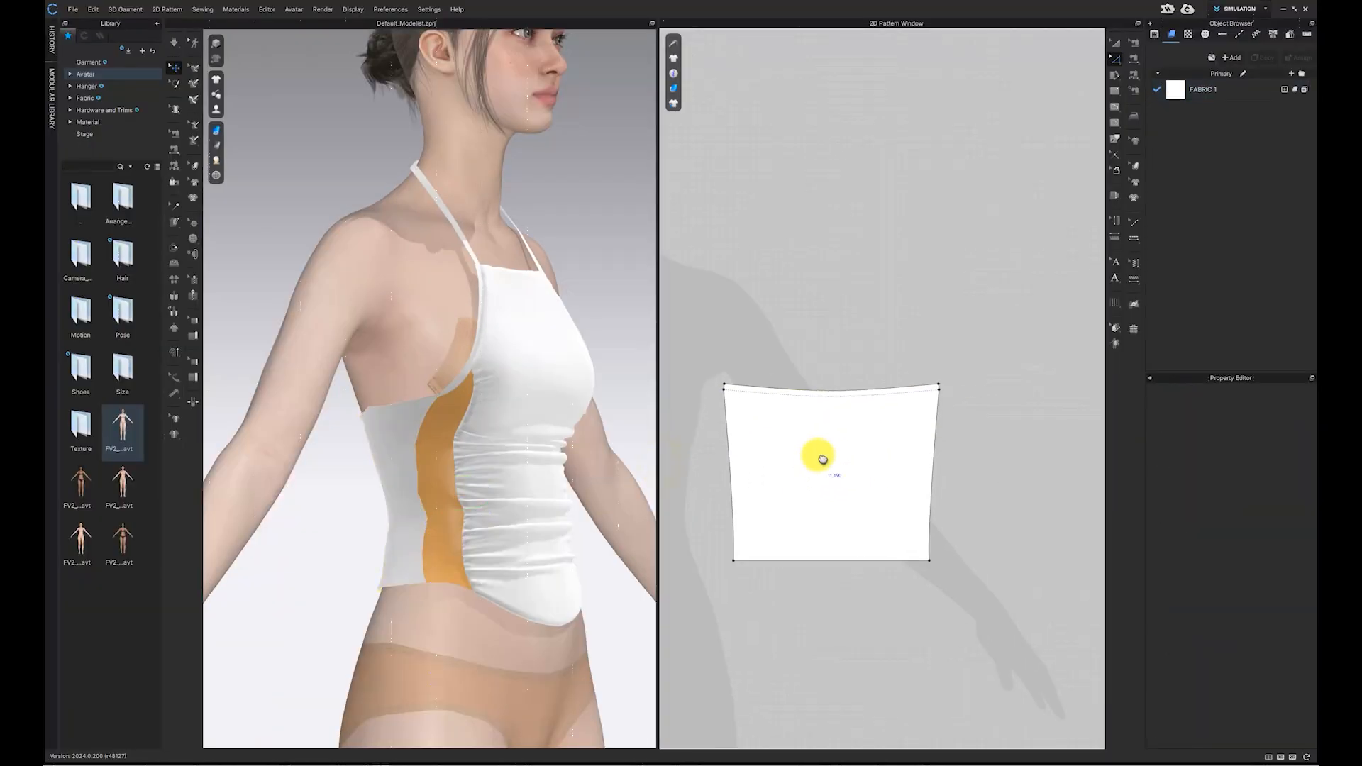
Step: Unlock all baselines and trace the original top-edge baseline of the back panel as an internal line
right_click(833, 419)
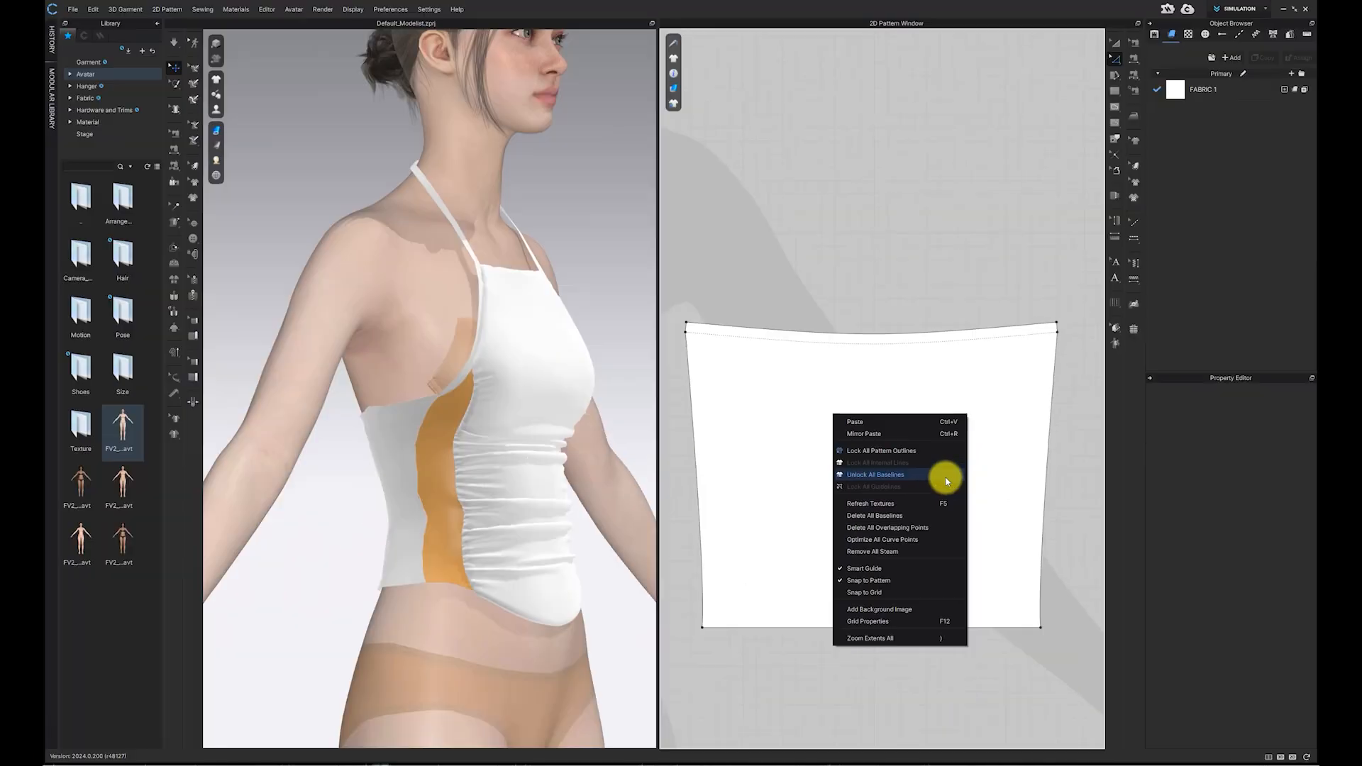
left_click(946, 474)
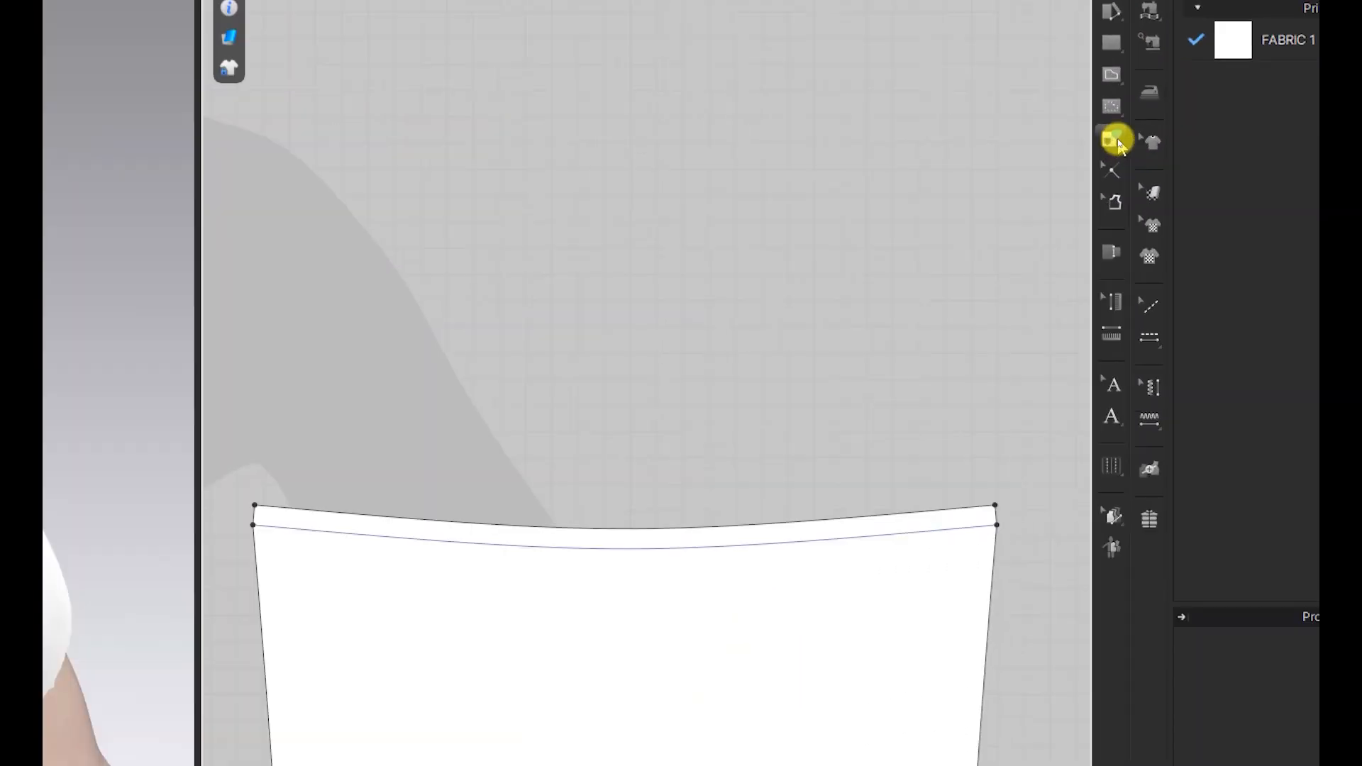
left_click(1119, 146)
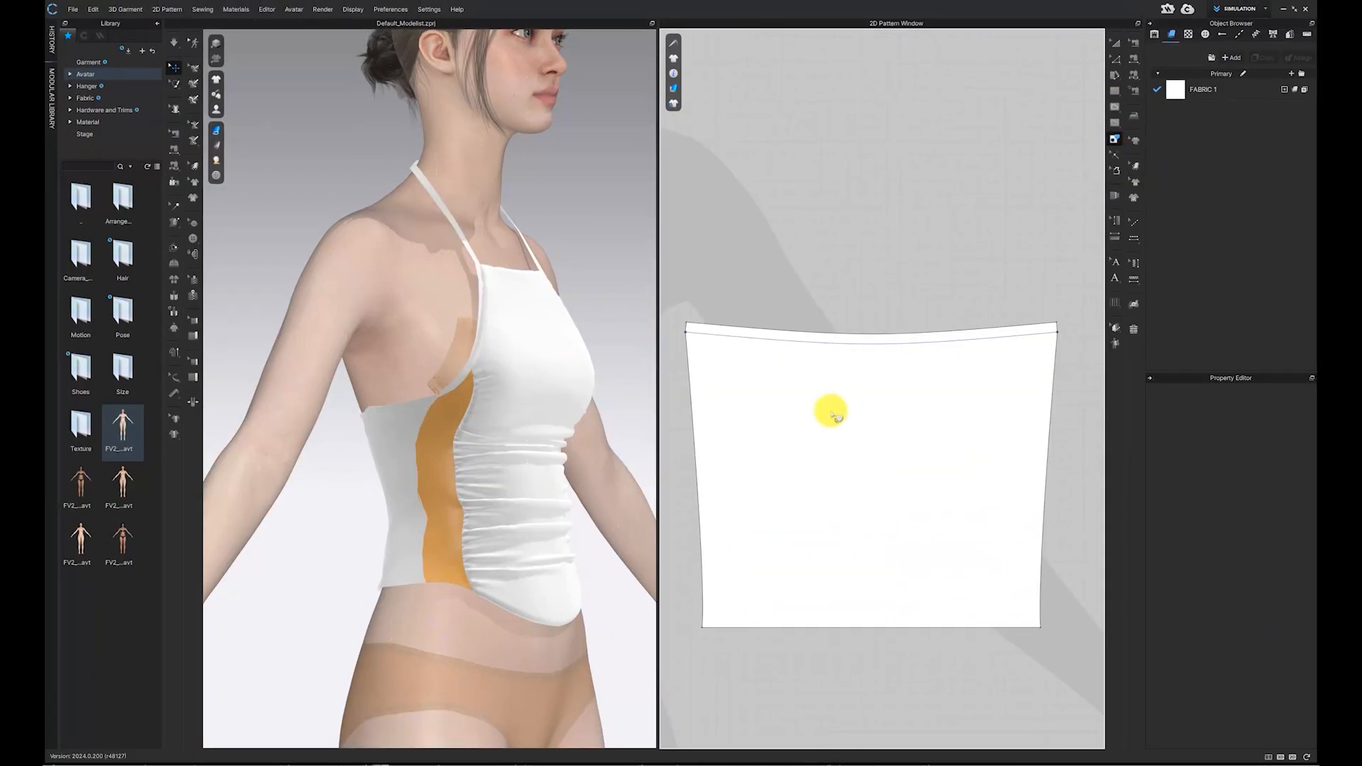
left_click(874, 344)
left_click(877, 351)
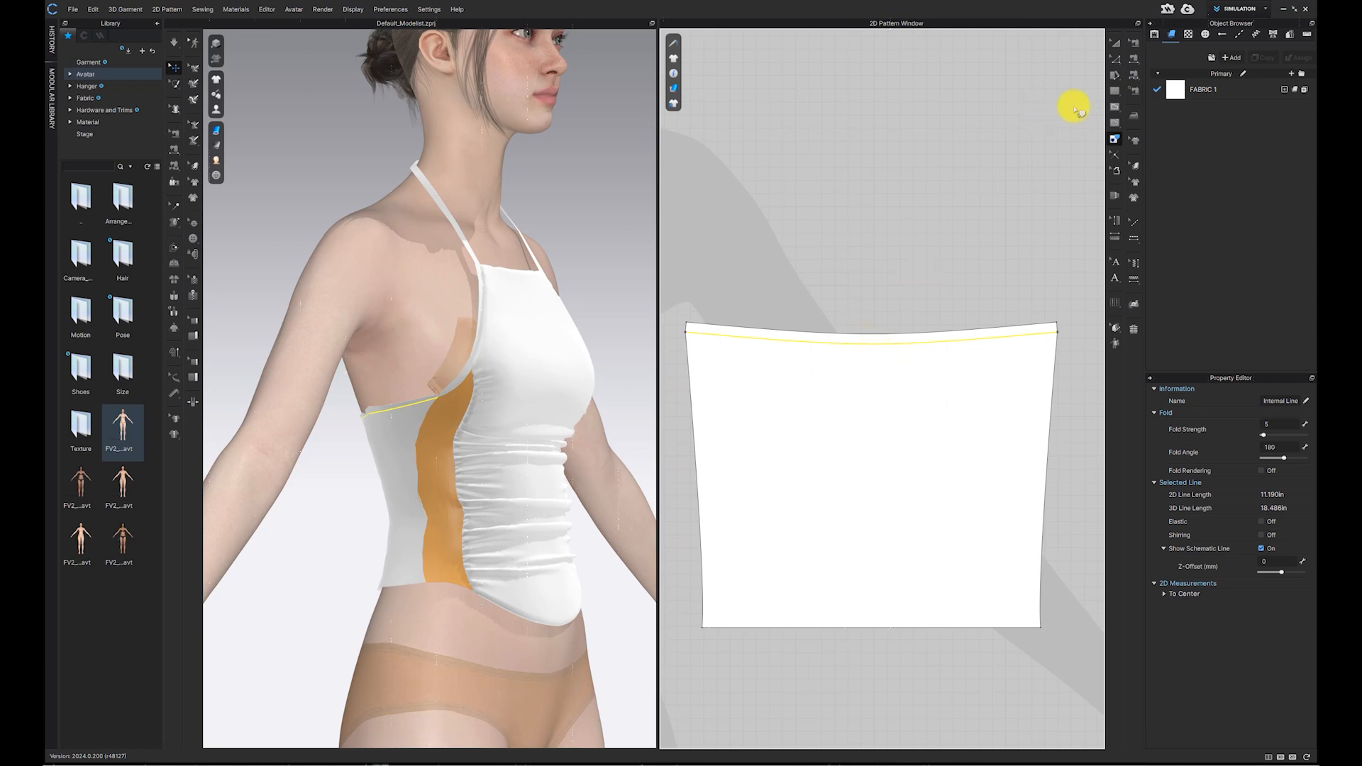
Step: Cut and sew the back panel along the traced internal line to separate a top band
left_click(1118, 43)
left_click(997, 182)
middle_click_drag(931, 239, 955, 222)
left_click(1115, 59)
left_click(889, 327)
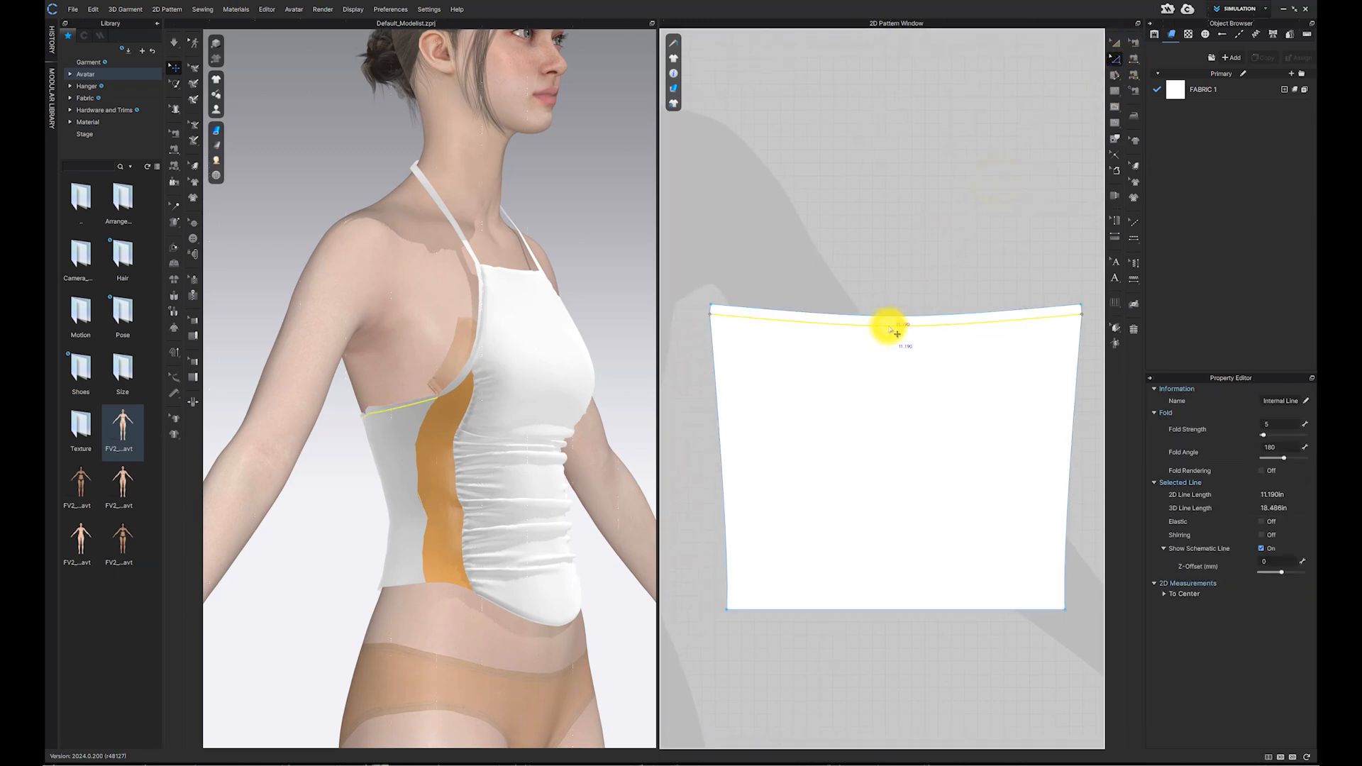
right_click(890, 329)
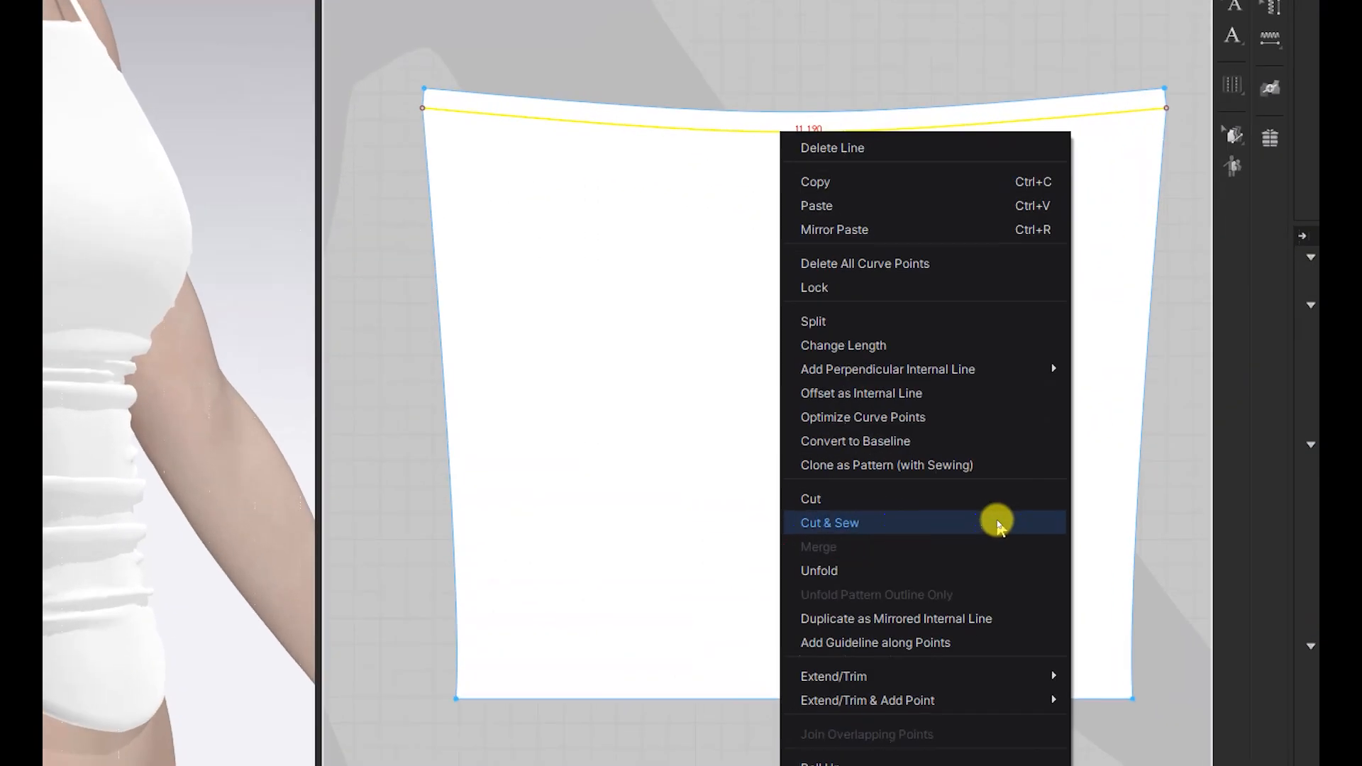
left_click(998, 525)
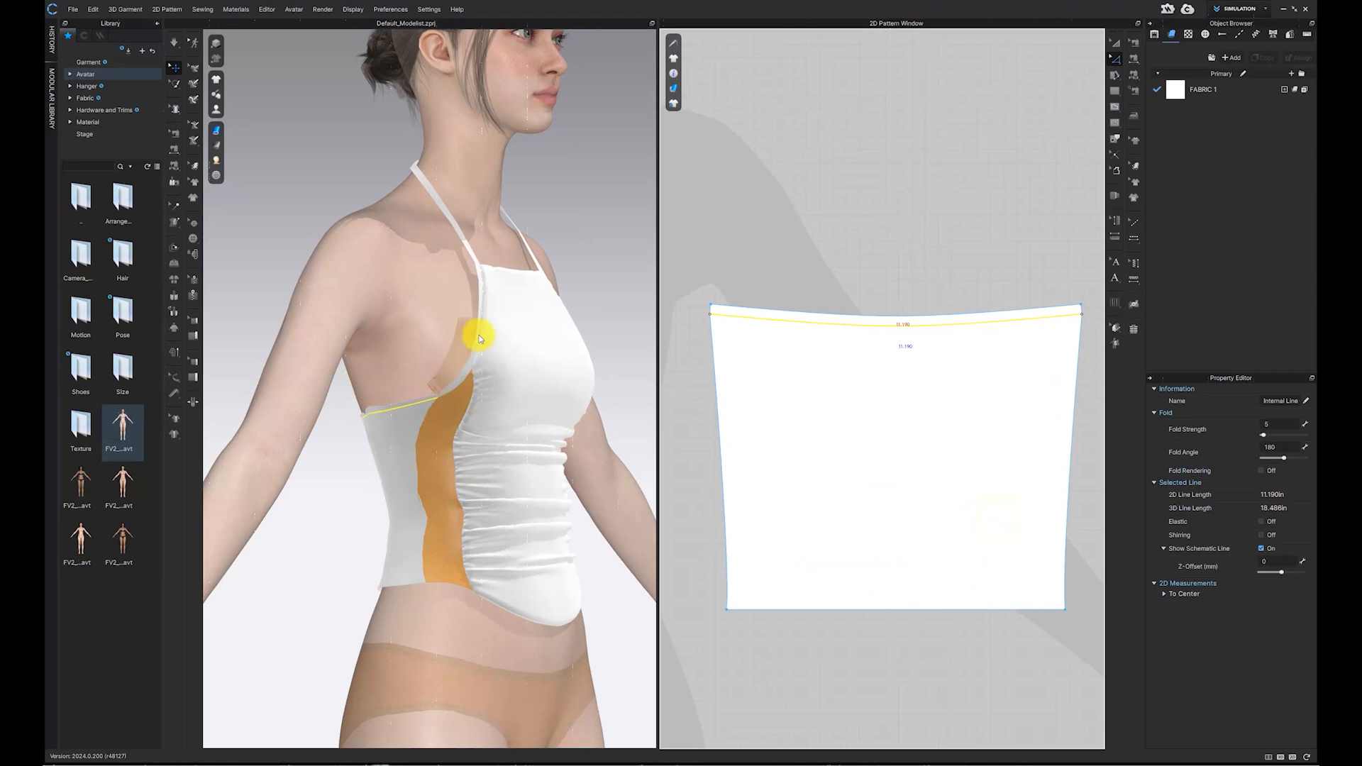
Step: Sew the back band's end to the armhole binding's end directly on the 3D garment
left_click(475, 357)
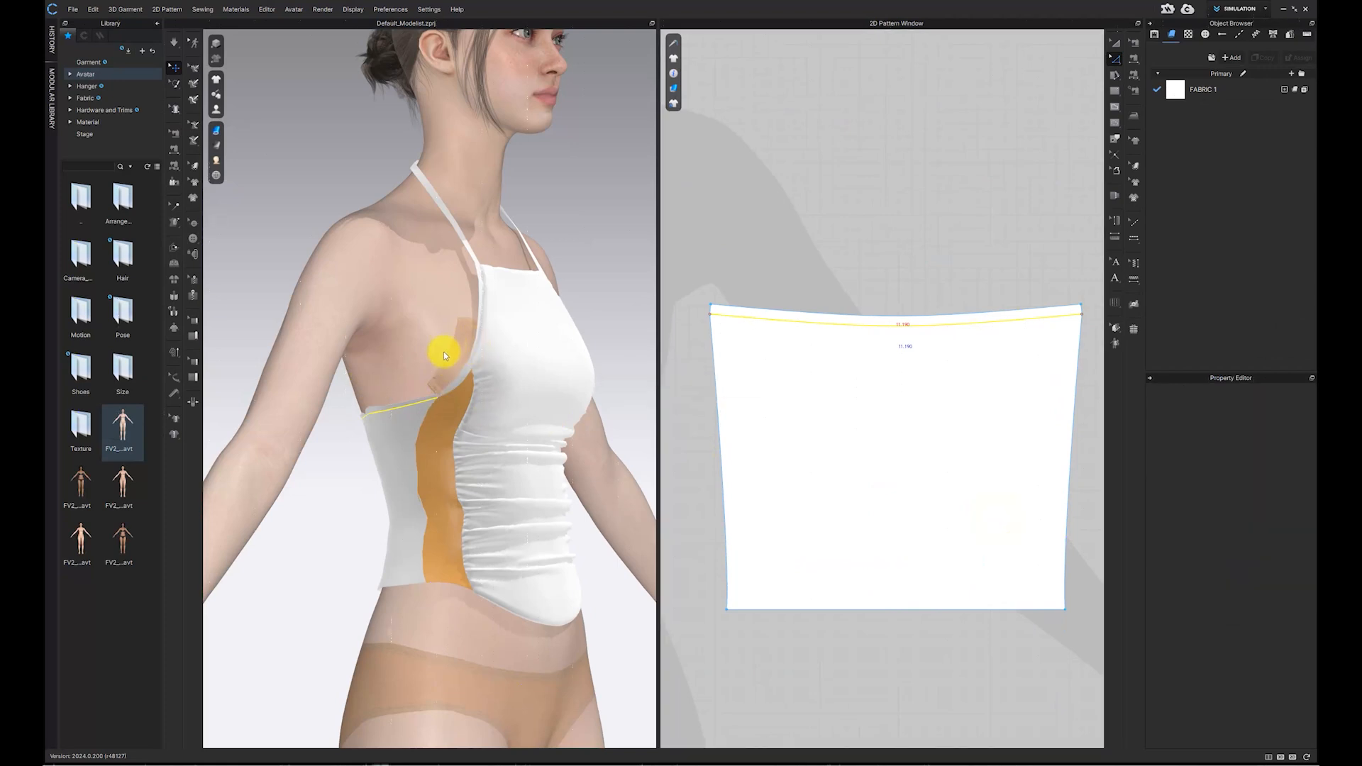
right_click_drag(444, 357, 553, 358)
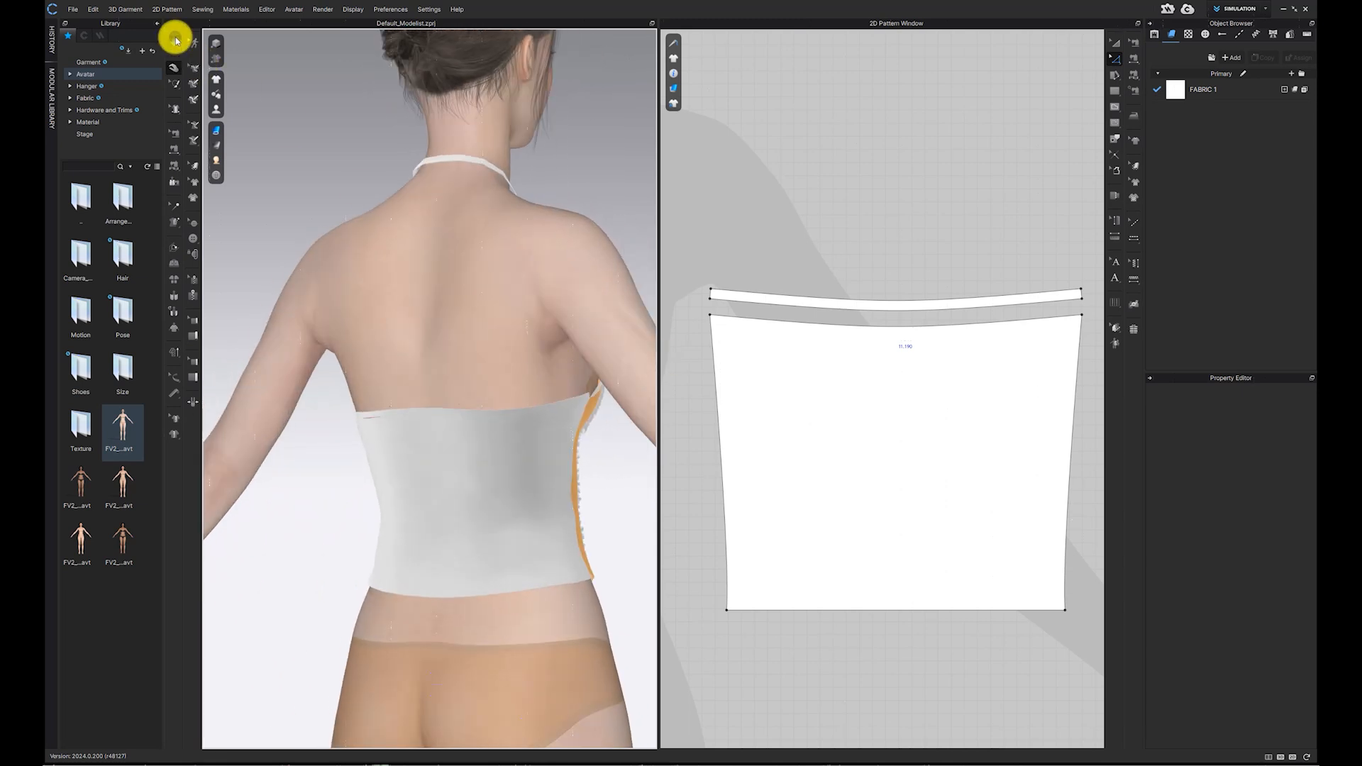
right_click_drag(486, 279, 457, 319)
scroll(471, 359, "up", 3)
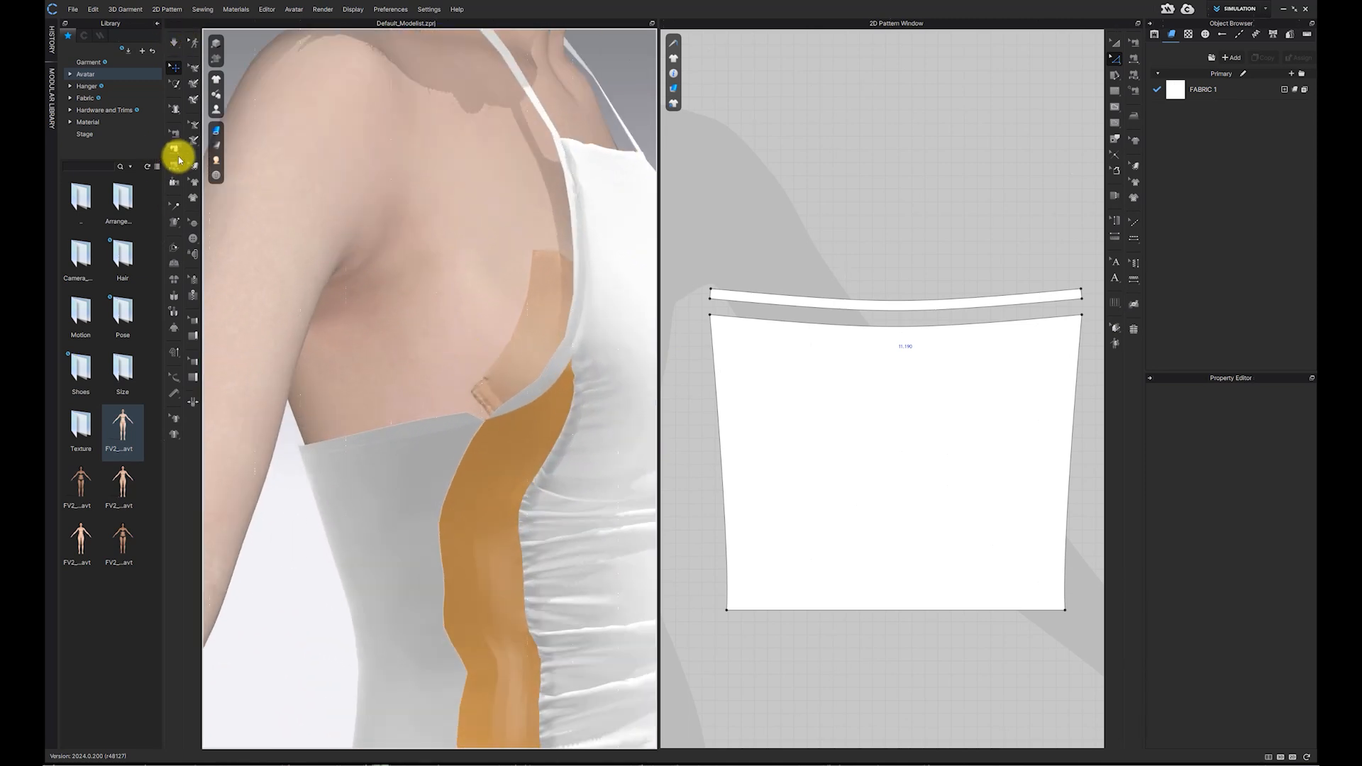
left_click(174, 149)
right_click_drag(501, 424, 664, 441)
left_click(512, 422)
left_click(471, 411)
left_click(486, 409)
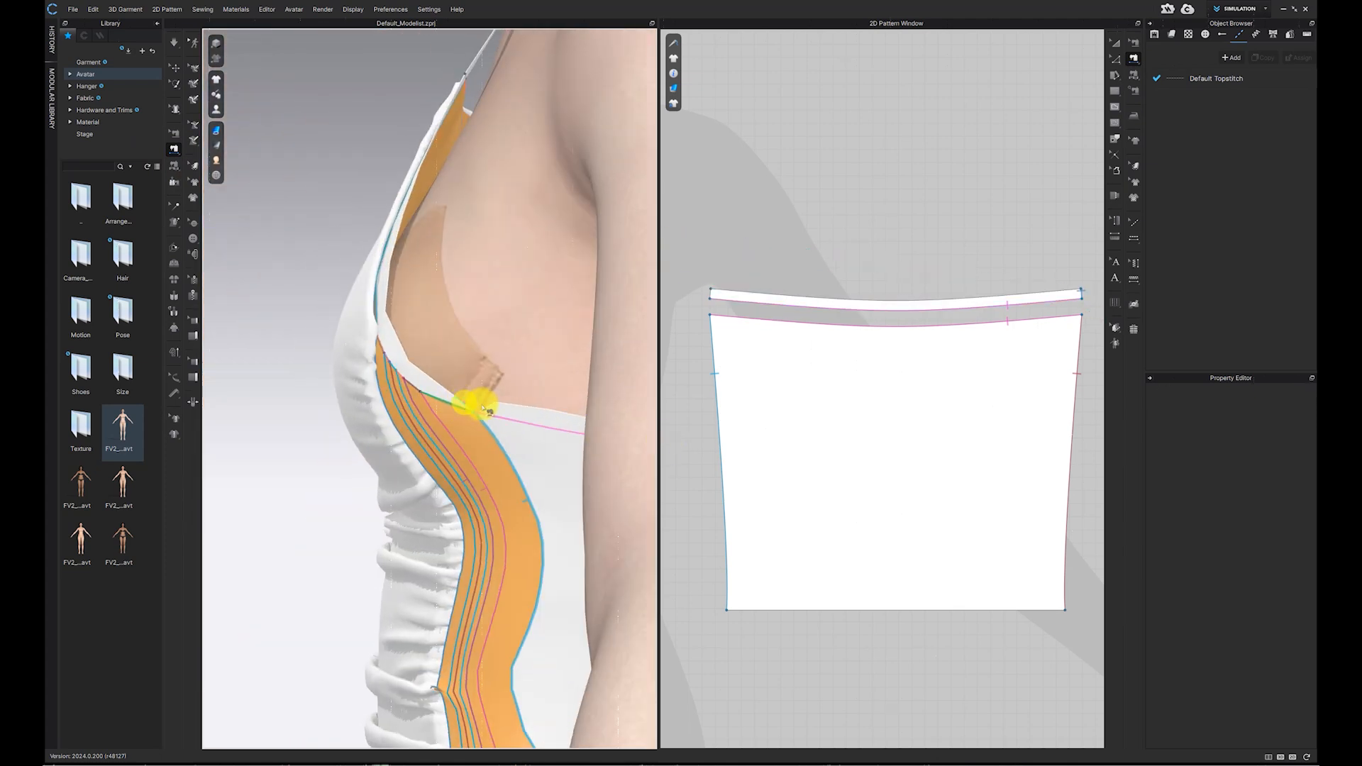
left_click(494, 407)
Step: Simulate the garment to drape the newly sewn back band
left_click(177, 48)
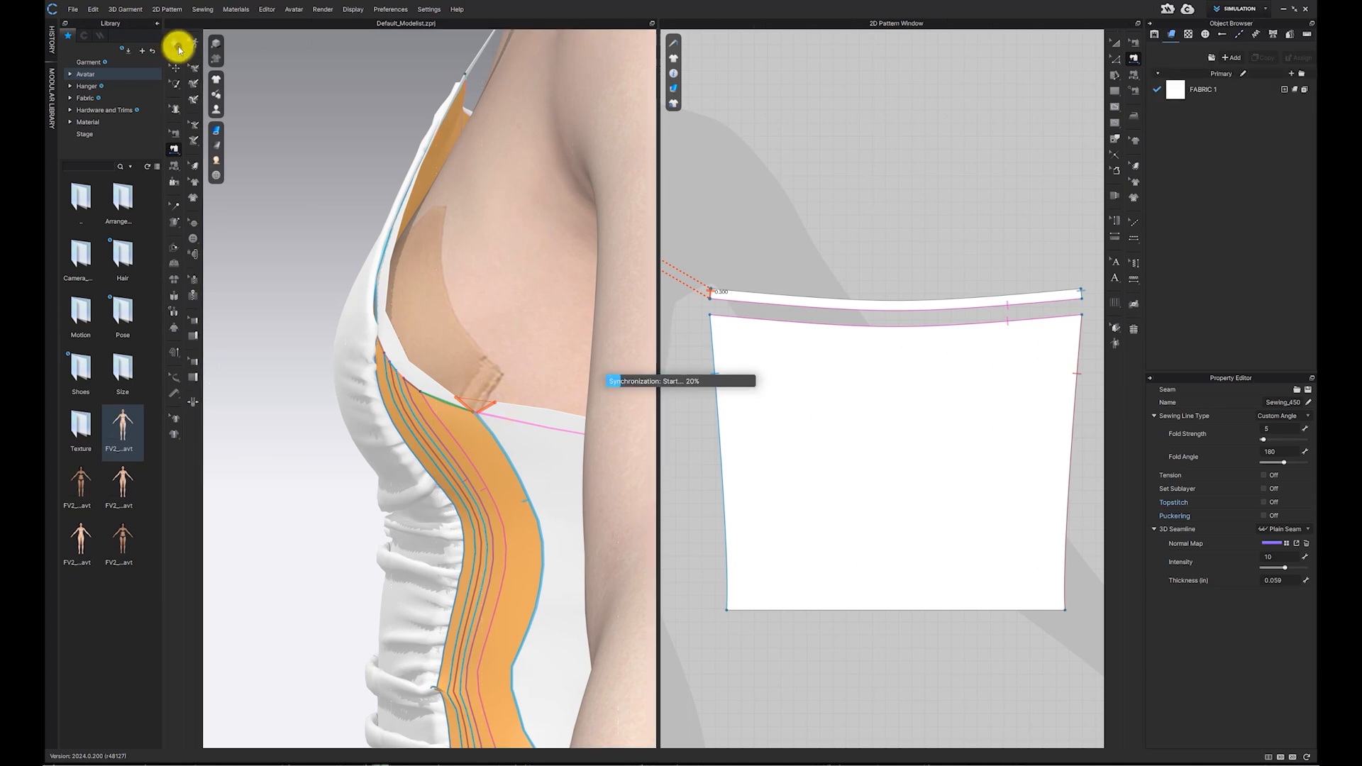
left_click(179, 49)
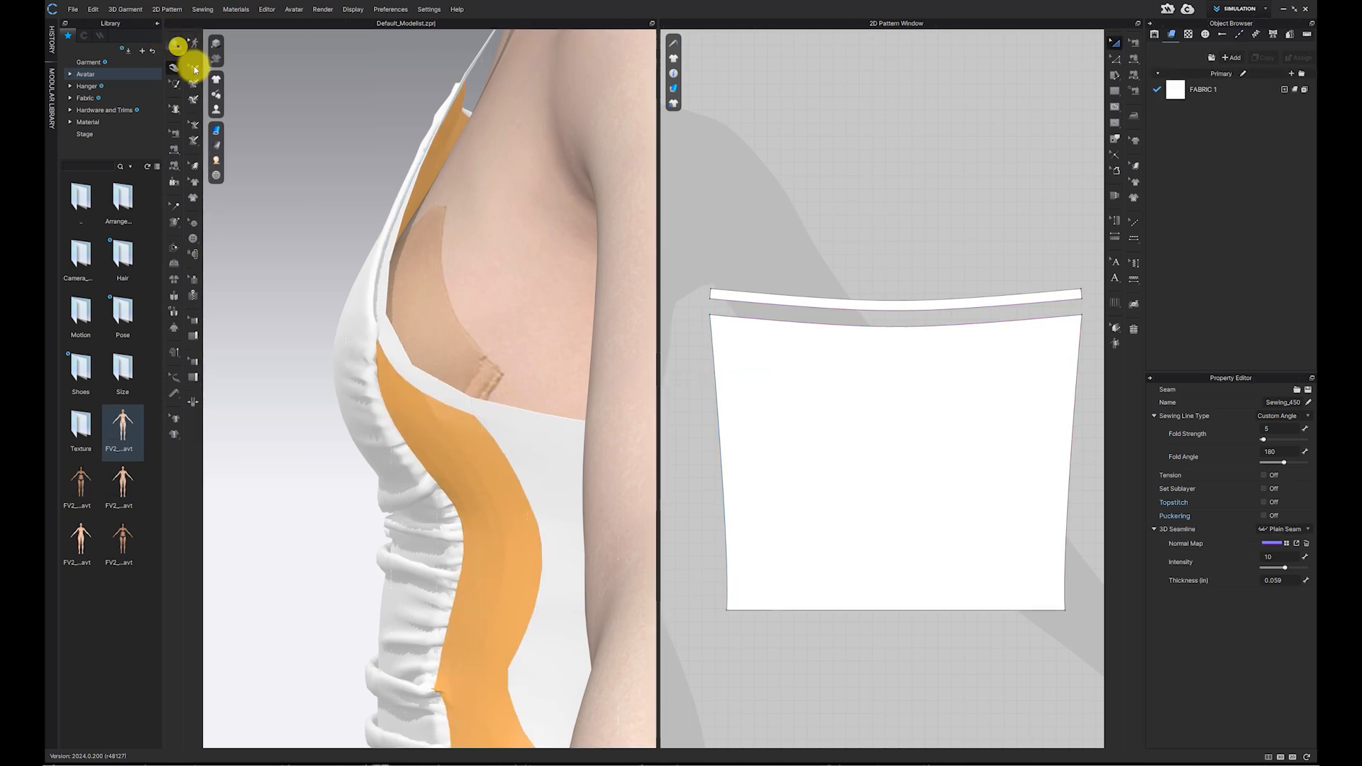
key("n")
scroll(386, 350, "down", 4)
right_click_drag(388, 350, 447, 271)
scroll(505, 352, "down", 3)
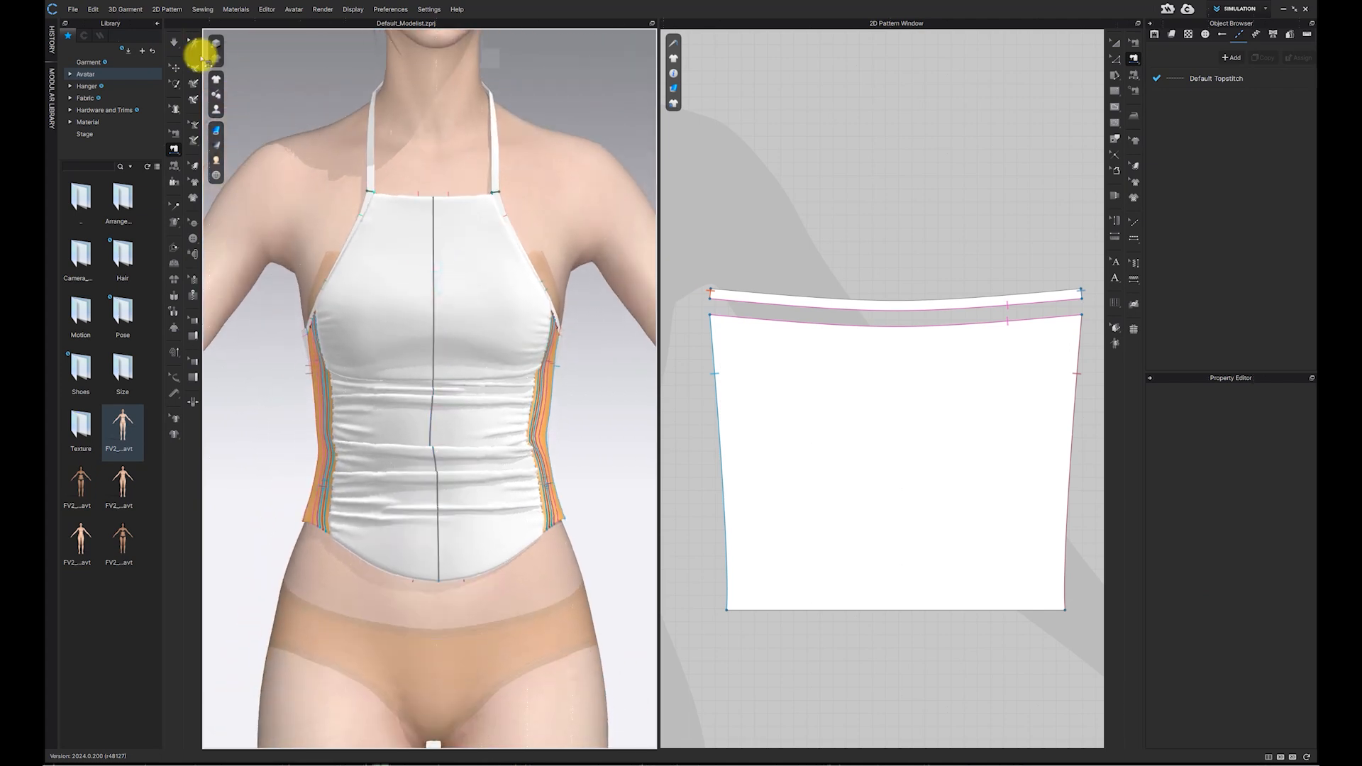
Step: Review the garment on the avatar and the full pattern layout
left_click(178, 69)
left_click(554, 172)
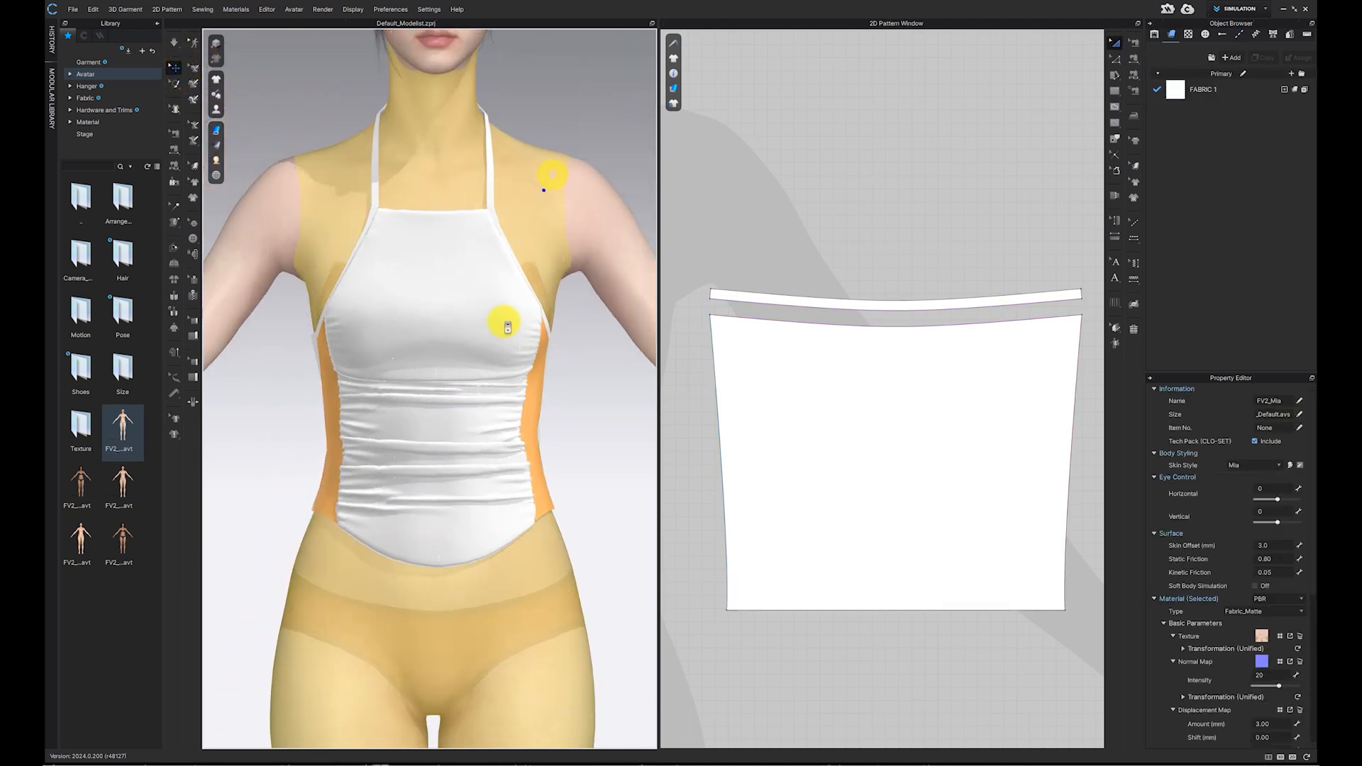
scroll(495, 320, "down", 3)
scroll(495, 322, "down", 2)
right_click_drag(487, 313, 600, 332)
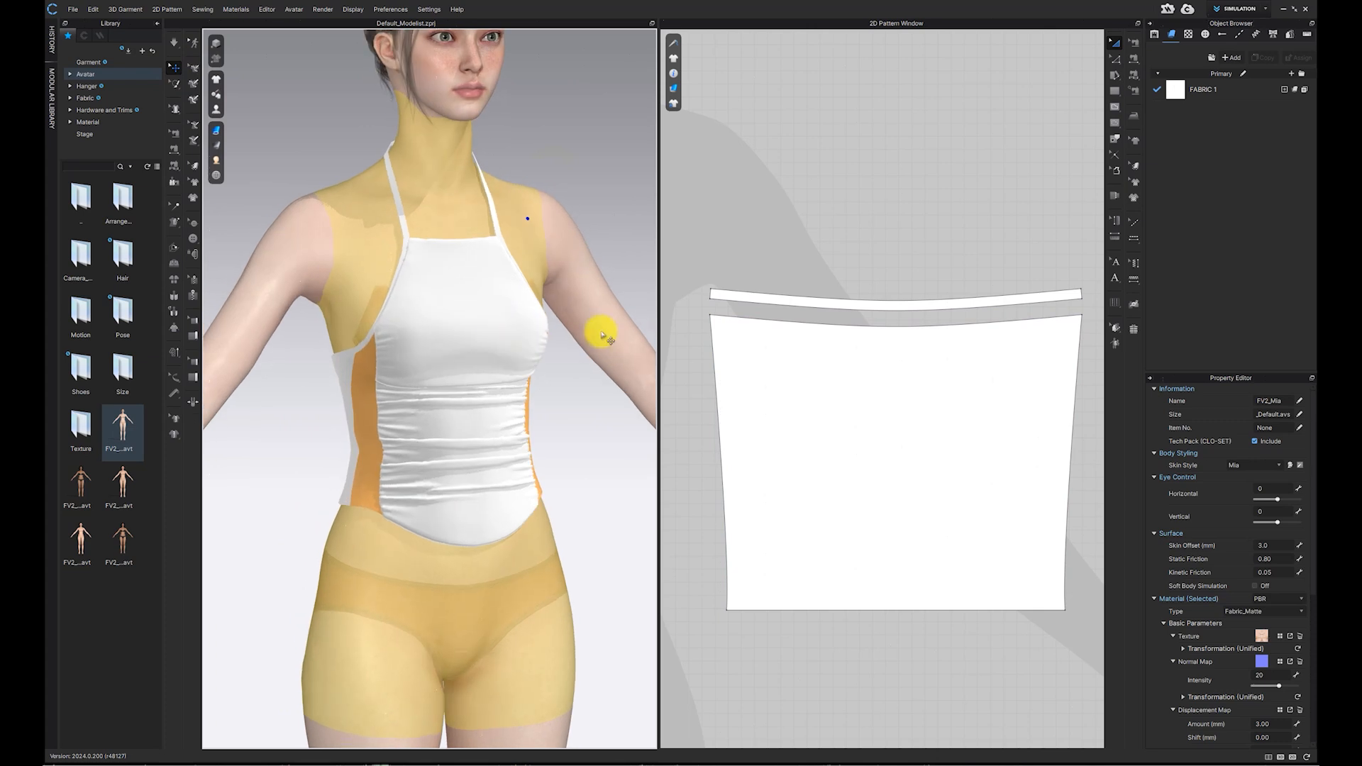
scroll(905, 348, "down", 3)
scroll(905, 349, "down", 5)
middle_click_drag(904, 349, 982, 289)
scroll(984, 334, "up", 2)
scroll(982, 289, "down", 1)
scroll(984, 291, "up", 2)
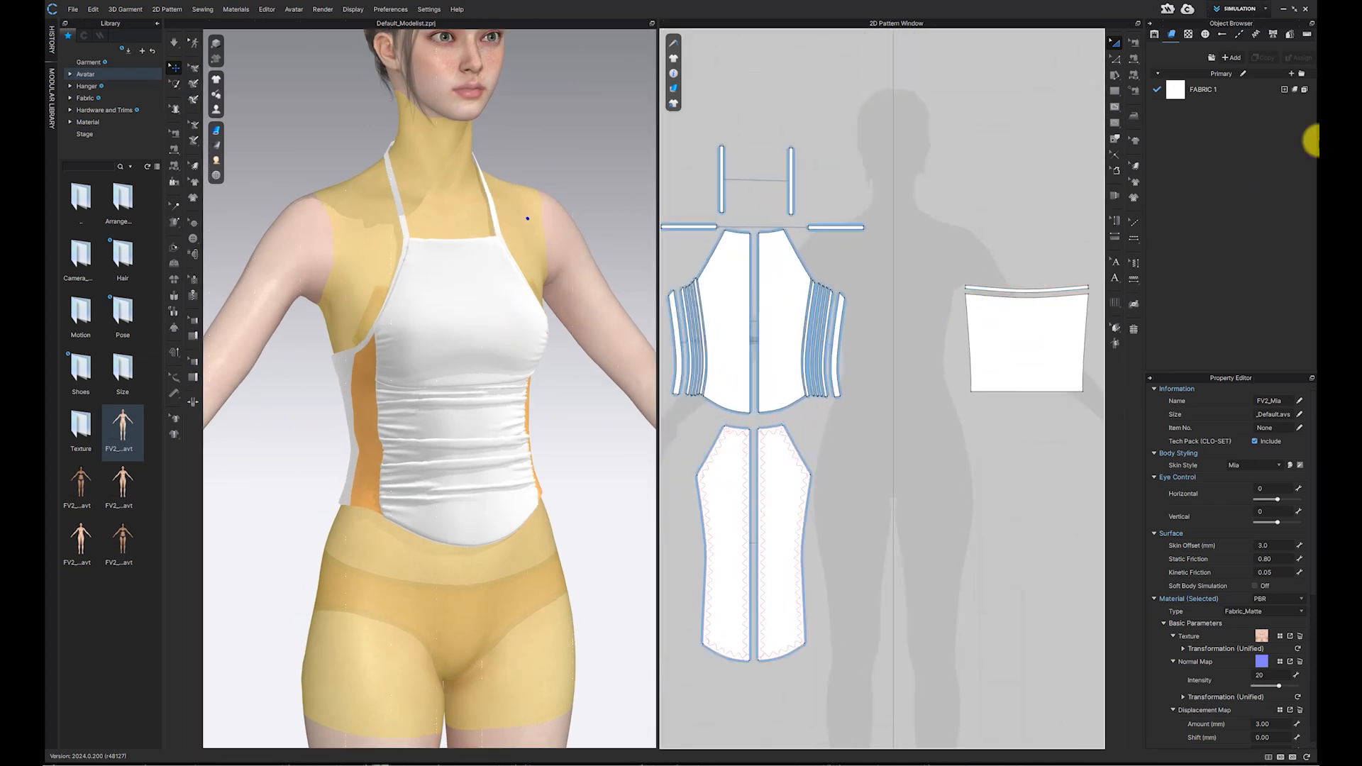
Step: Add three new fabrics to the object browser
left_click(1293, 75)
left_click(1293, 75)
left_click(1293, 75)
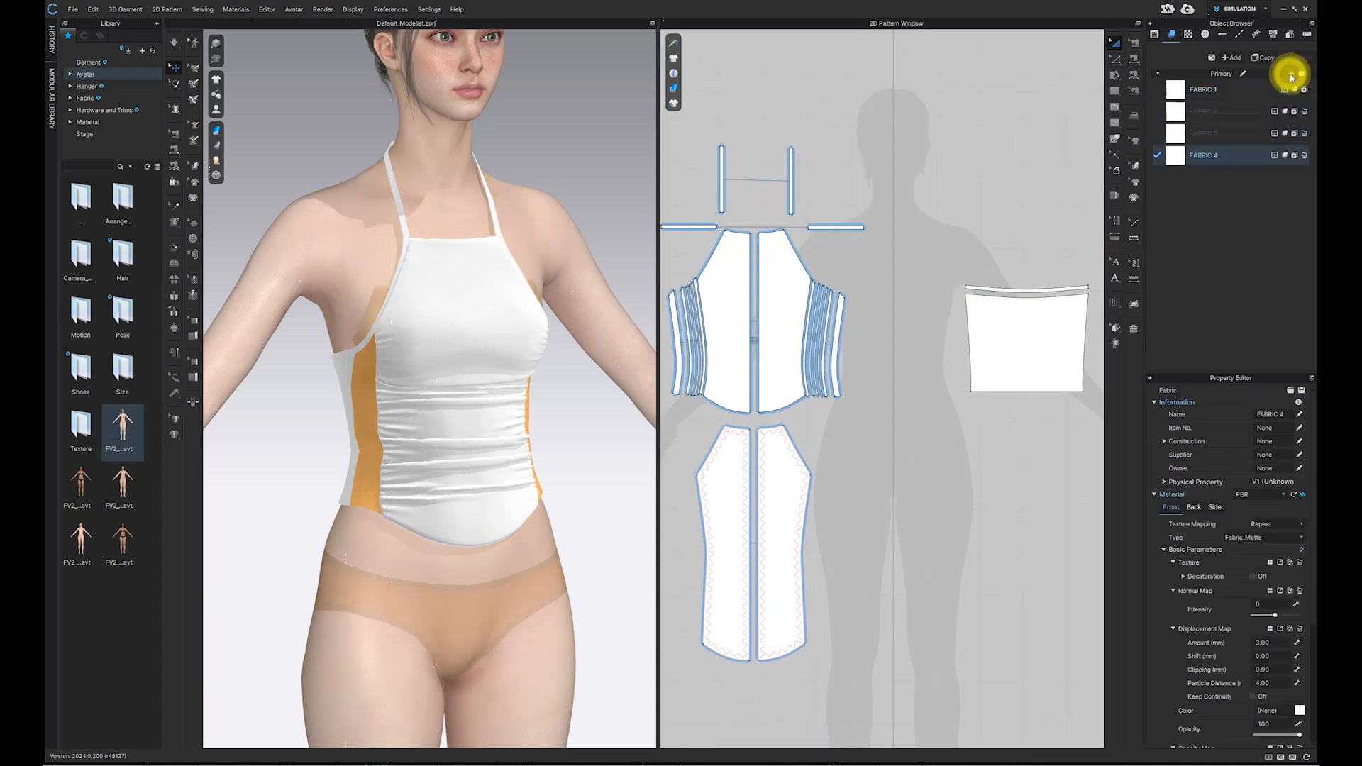
middle_click_drag(856, 249, 901, 195)
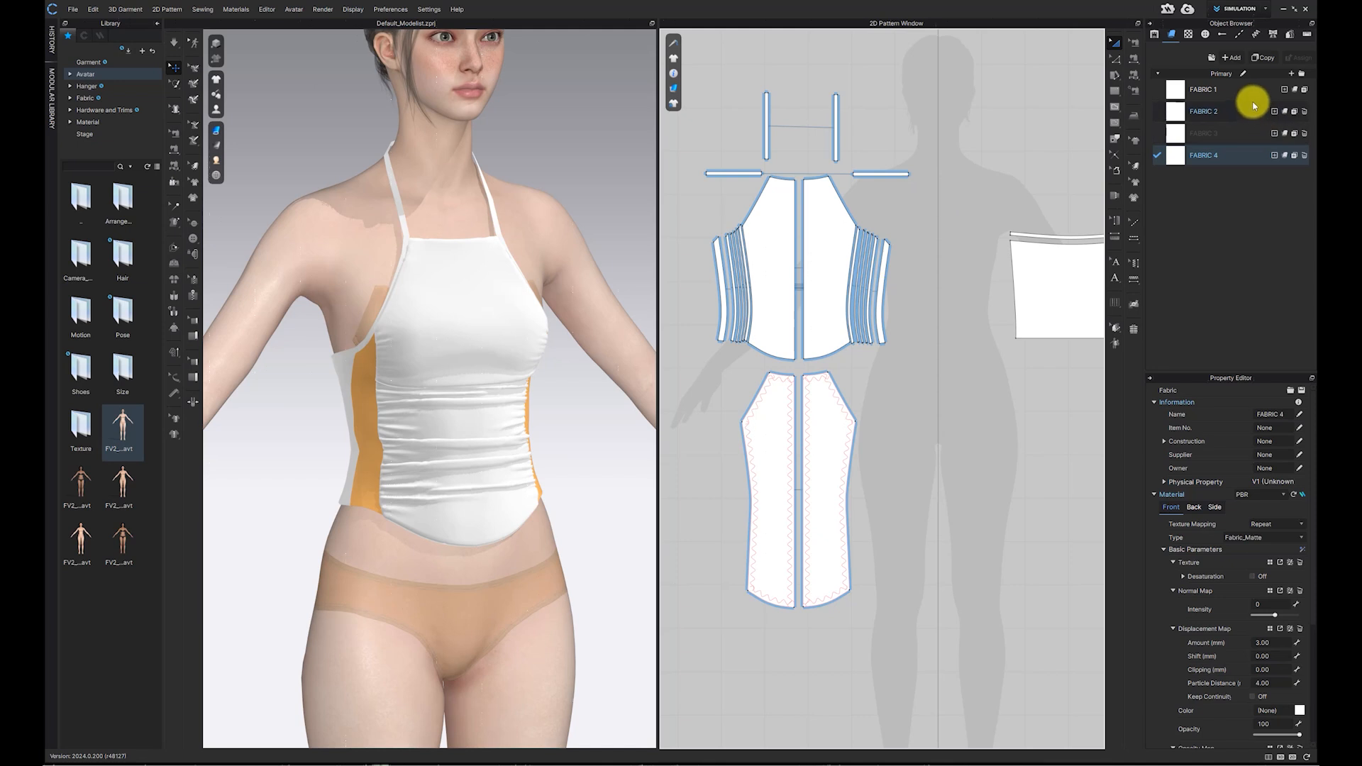
Step: Set FABRIC 1's colour to dark navy blue (R 15, G 17, B 76)
left_click(1239, 88)
scroll(1300, 699, "down", 5)
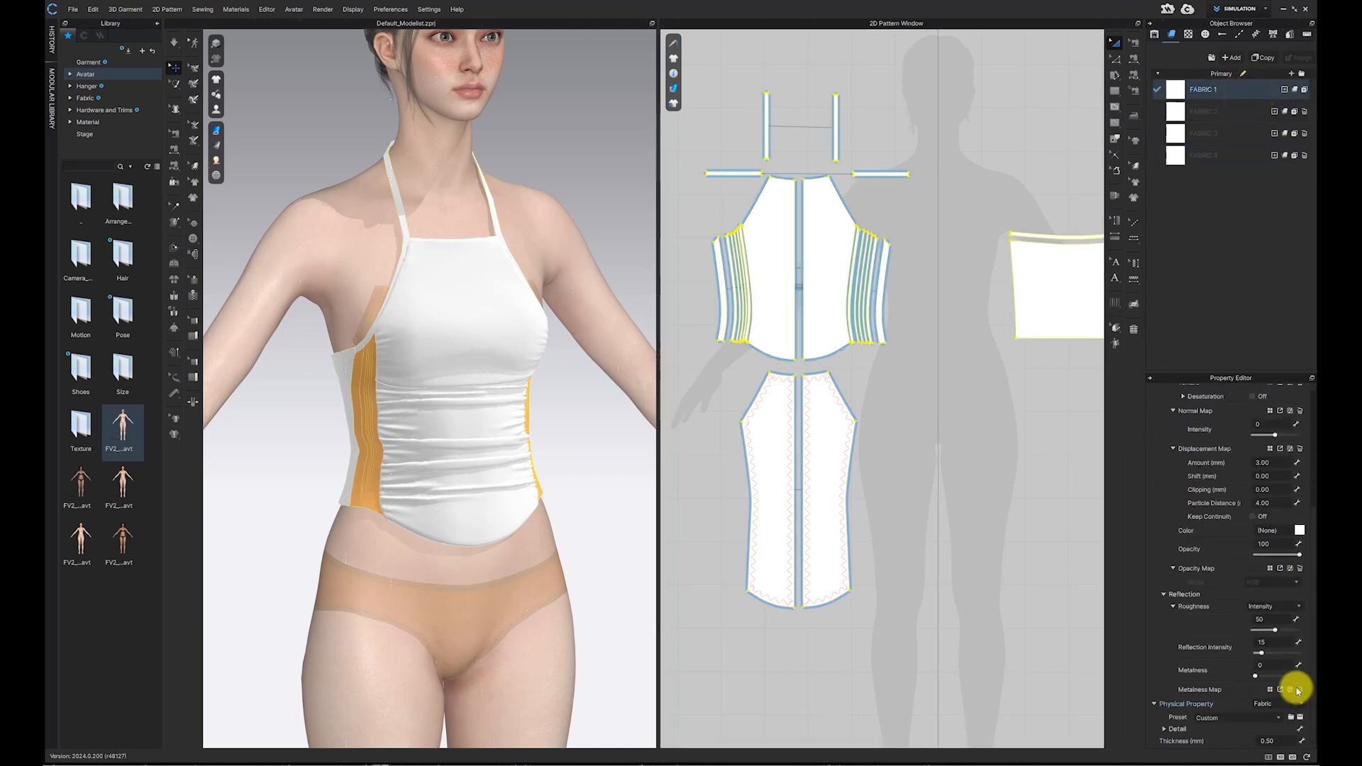
left_click(1299, 530)
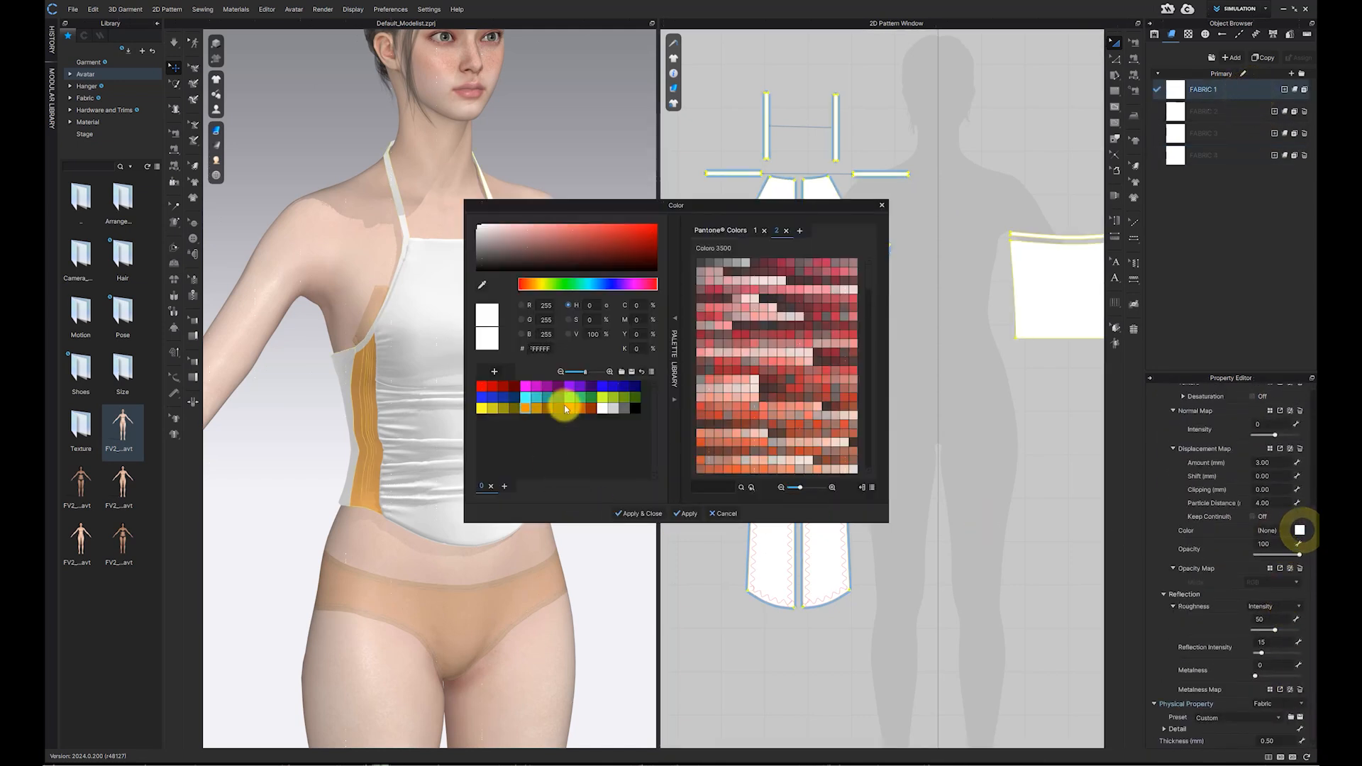
left_click(484, 396)
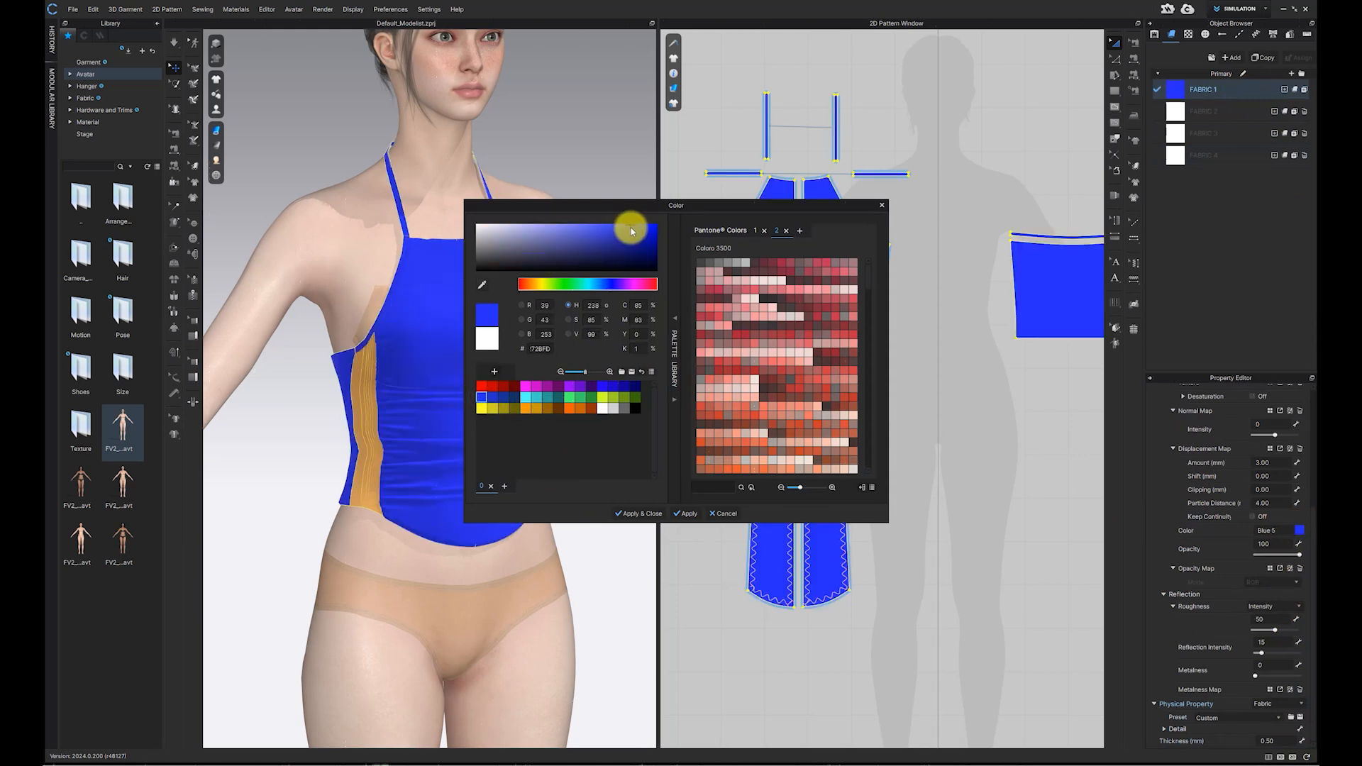
left_click_drag(627, 234, 624, 258)
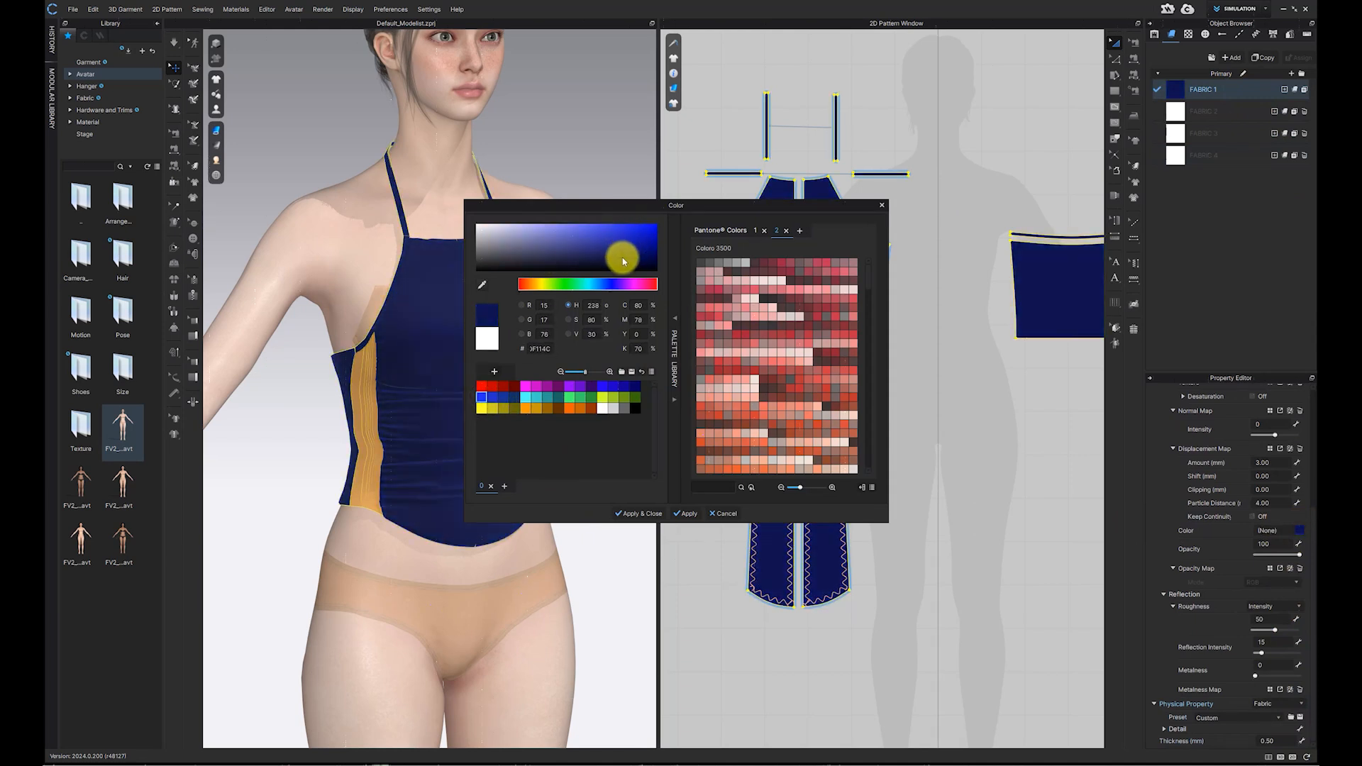
left_click(647, 515)
Step: Set FABRIC 2's colour to orange (R 199, G 99, B 0)
middle_click_drag(674, 481, 702, 529)
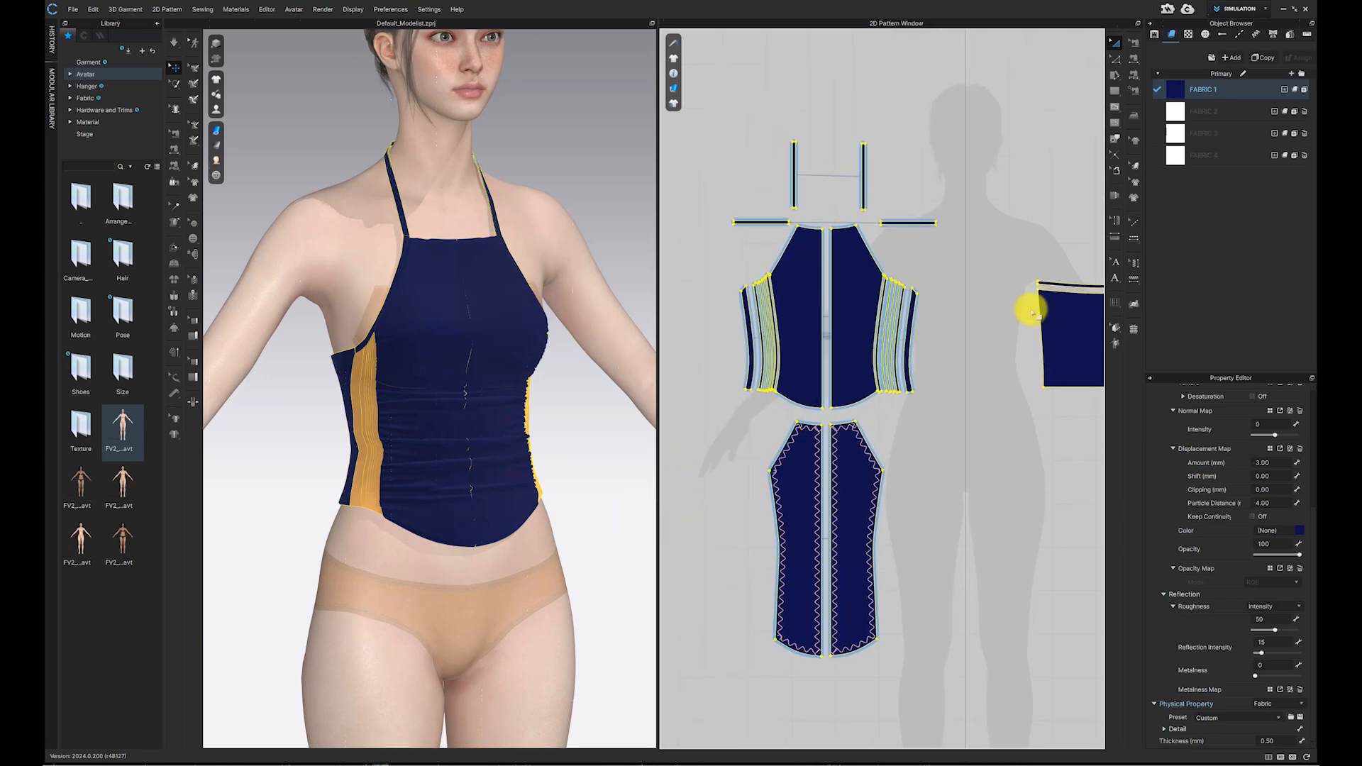
left_click(1204, 111)
left_click(1300, 530)
left_click(578, 409)
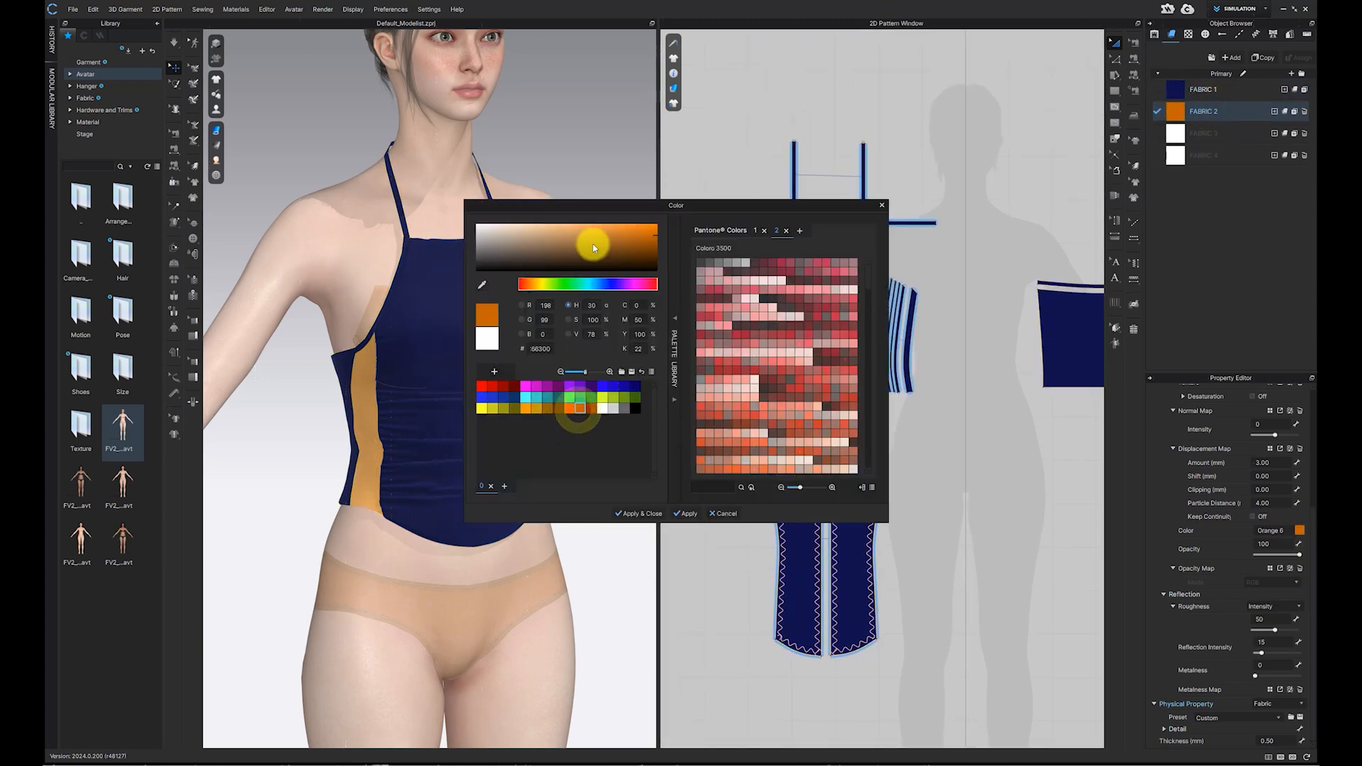
left_click_drag(610, 205, 726, 255)
left_click_drag(704, 301, 765, 285)
left_click(761, 562)
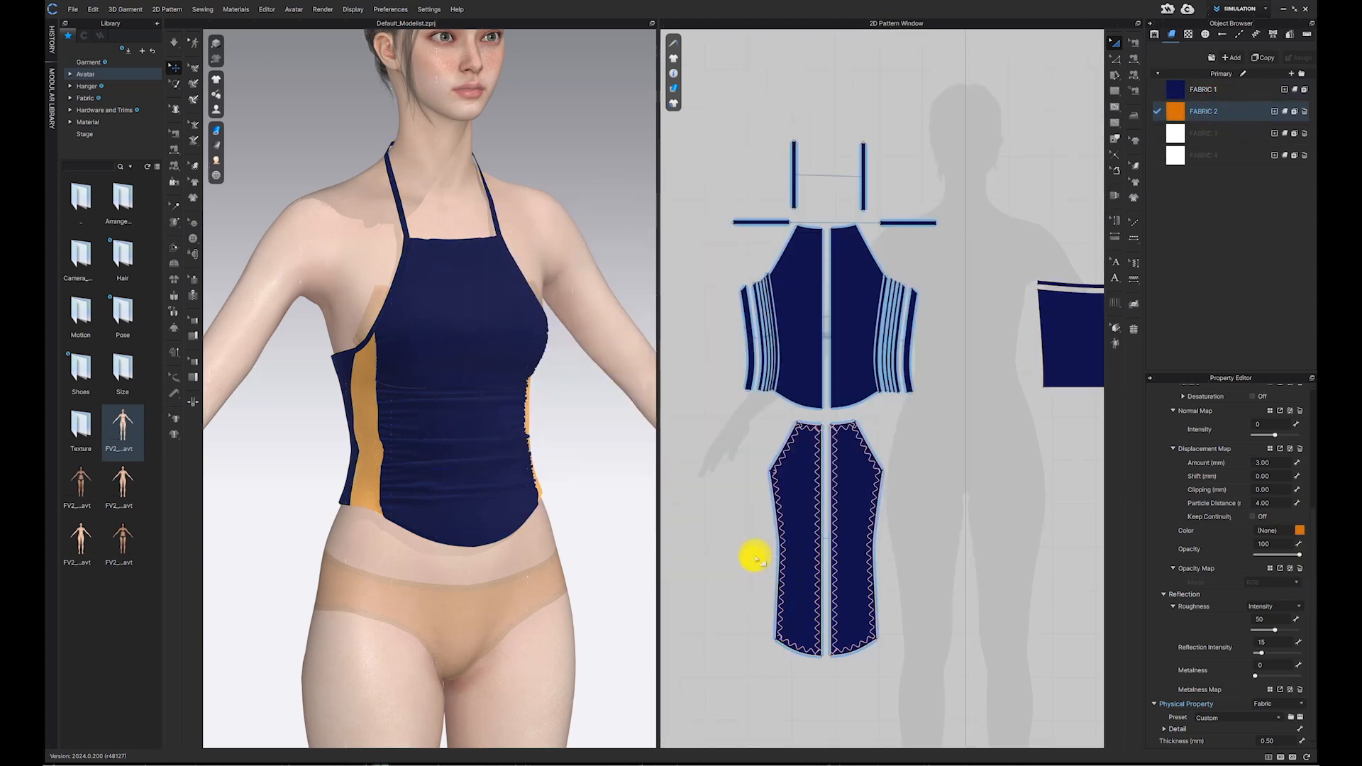
Step: Apply FABRIC 2 to the binding strips in the 2D pattern
scroll(787, 338, "up", 5)
left_click(727, 337)
left_click(761, 326, "shift")
left_click(1041, 305, "shift")
left_click(998, 301, "shift")
left_click_drag(1162, 113, 1005, 228)
Step: Select FABRIC 3 and apply it to the side panel pieces in the 2D pattern
left_click(1217, 132)
left_click(1299, 530)
left_click(693, 471)
left_click(763, 560)
left_click(738, 247)
left_click(1044, 250, "shift")
left_click_drag(1172, 136, 1022, 221)
left_click(1039, 228)
left_click(742, 264, "shift")
left_click(730, 267, "shift")
left_click_drag(1173, 134, 743, 246)
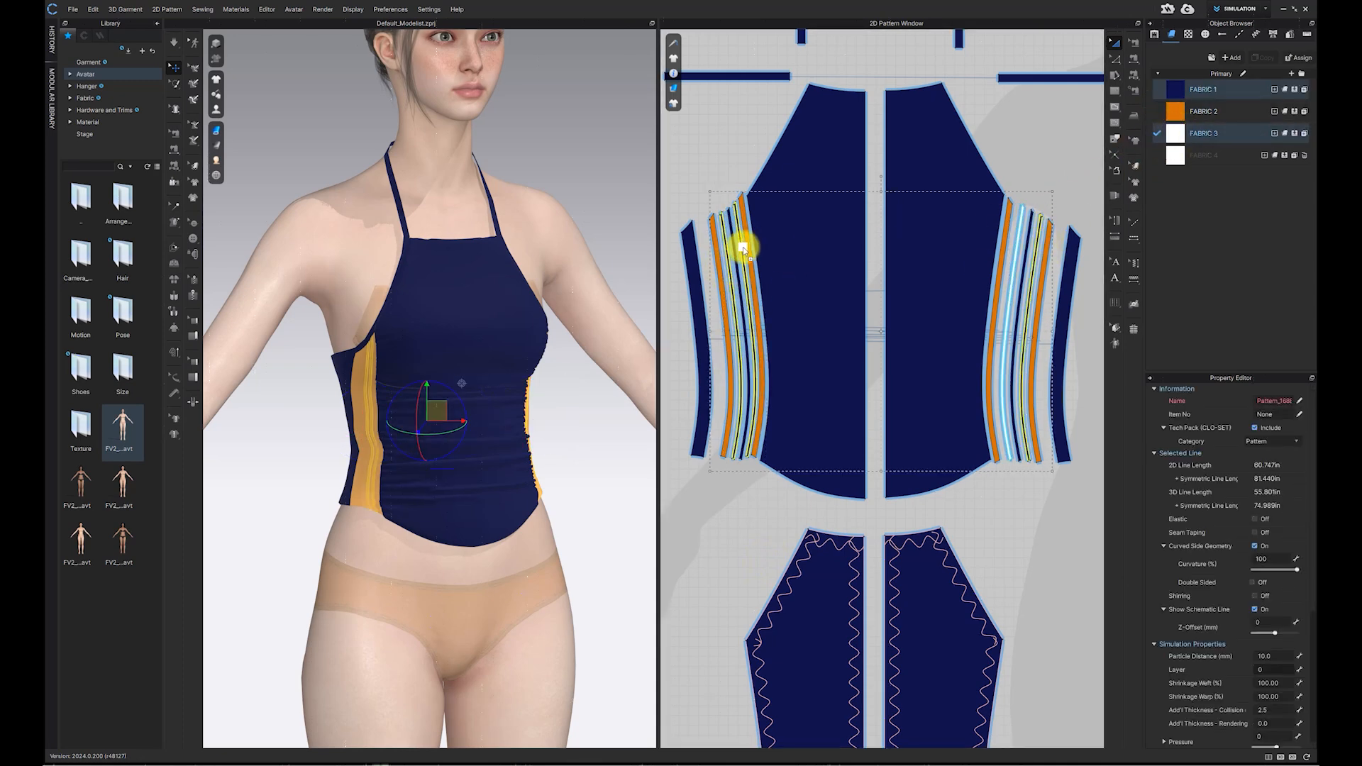
Step: Apply FABRIC 2 to the halter neck straps and the remaining binding strips
left_click(969, 495)
scroll(921, 120, "down", 2)
scroll(918, 406, "down", 2)
scroll(916, 404, "down", 2)
middle_click_drag(915, 405, 905, 532)
left_click_drag(1175, 112, 847, 257)
left_click(929, 263)
left_click(823, 323, "shift")
left_click(984, 325, "shift")
left_click_drag(1176, 111, 929, 260)
left_click(712, 274)
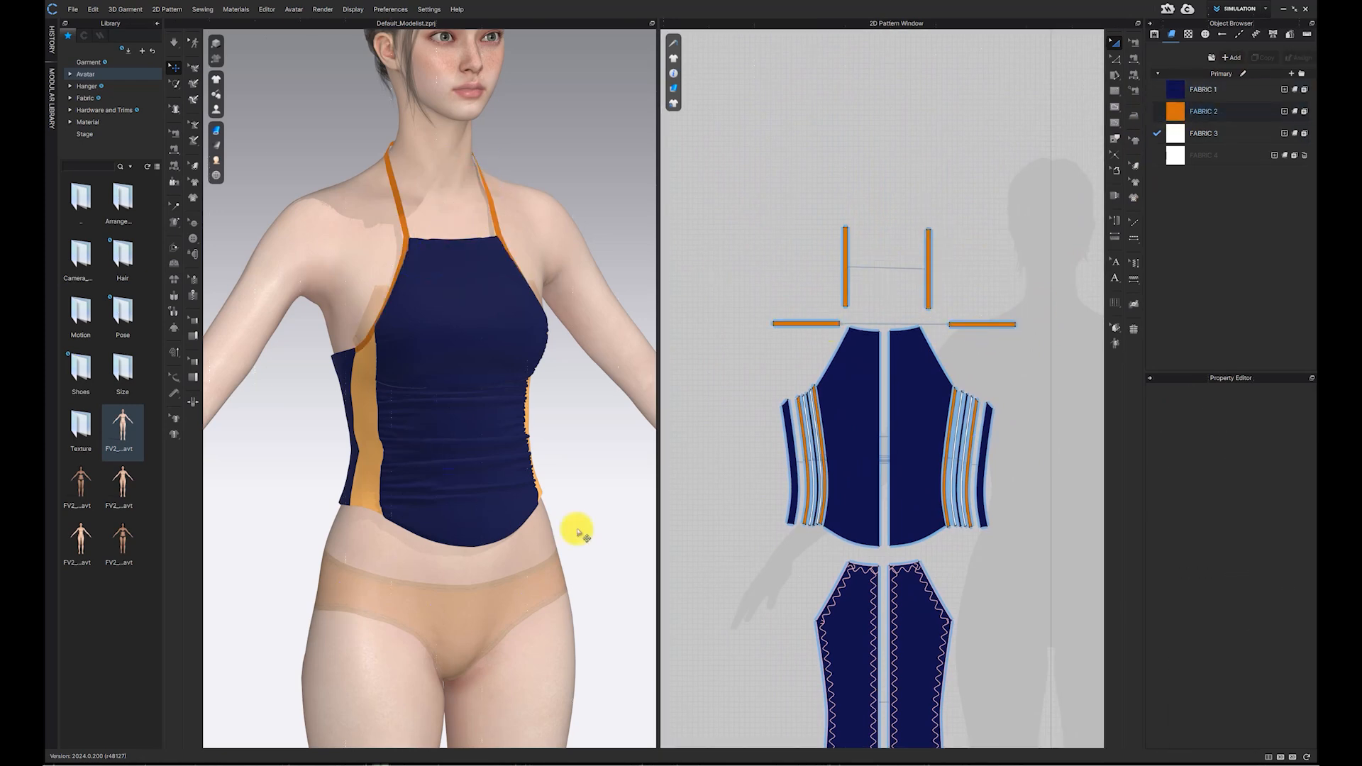
Step: Apply FABRIC 2 to the side panels of the top
scroll(461, 461, "down", 1)
right_click_drag(461, 467, 638, 468)
scroll(844, 450, "down", 3)
middle_click_drag(845, 454, 672, 464)
left_click(927, 410)
left_click_drag(1177, 110, 905, 408)
right_click_drag(603, 376, 499, 341)
middle_click_drag(688, 443, 815, 374)
scroll(752, 371, "up", 1)
scroll(744, 367, "up", 1)
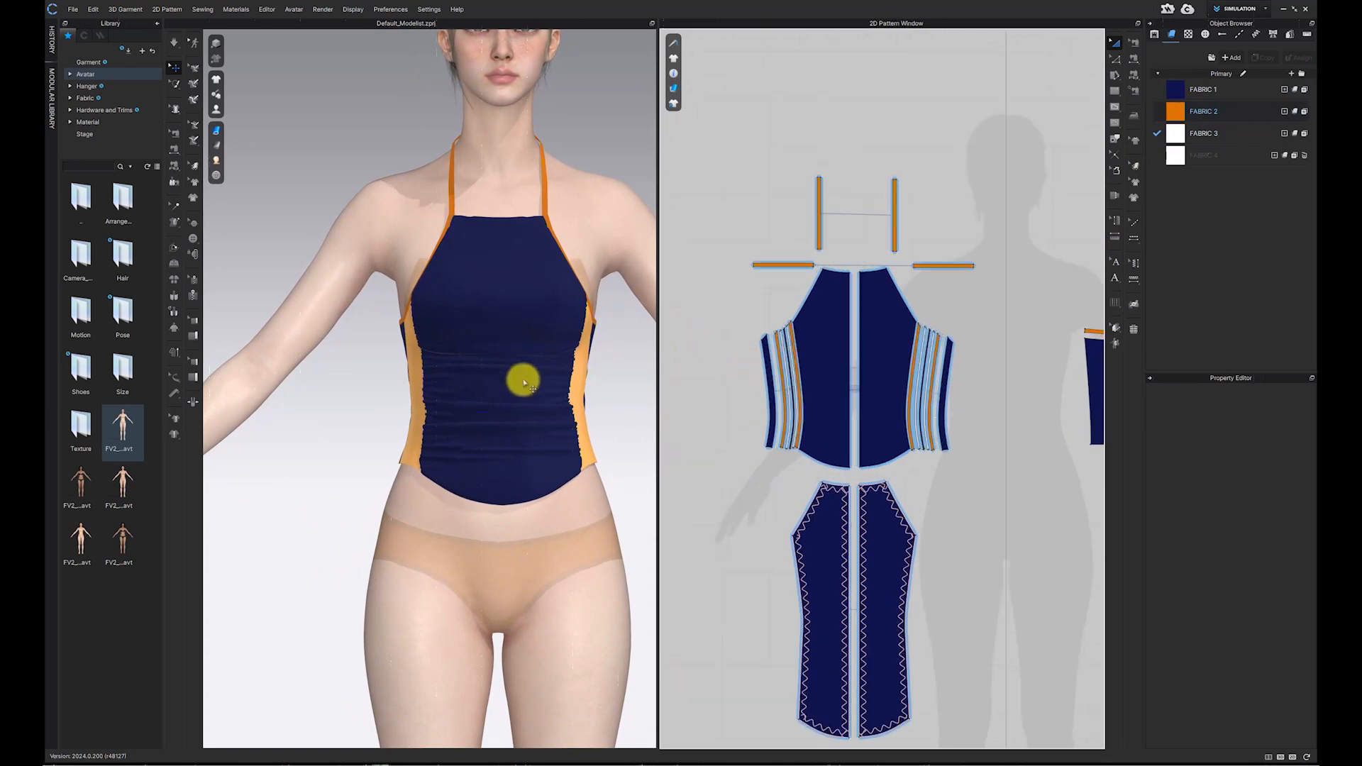
Step: Merge the two lower shirred pattern pieces along their shared centre line
left_click(173, 41)
left_click(173, 41)
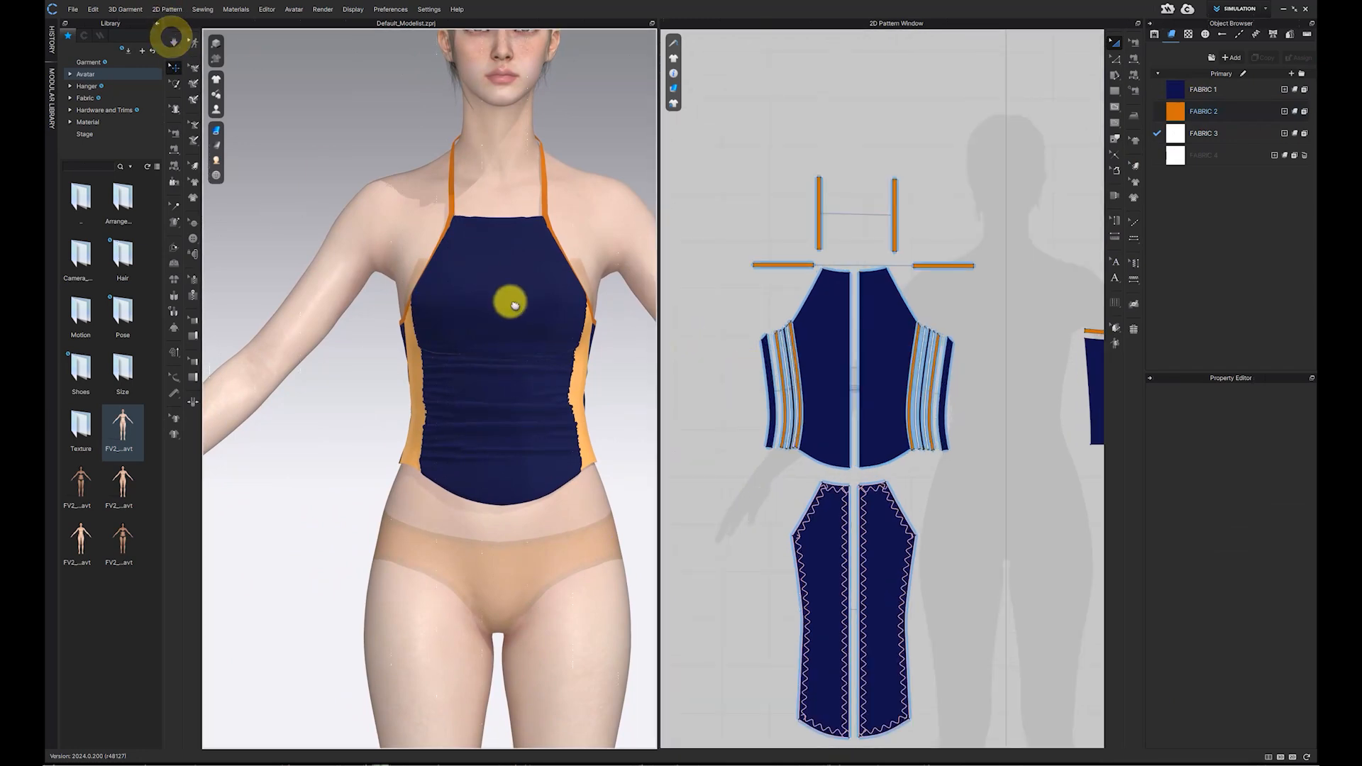
scroll(511, 301, "down", 1)
right_click_drag(510, 301, 547, 303)
scroll(812, 380, "down", 2)
middle_click_drag(811, 381, 776, 317)
scroll(763, 497, "up", 3)
right_click(865, 339)
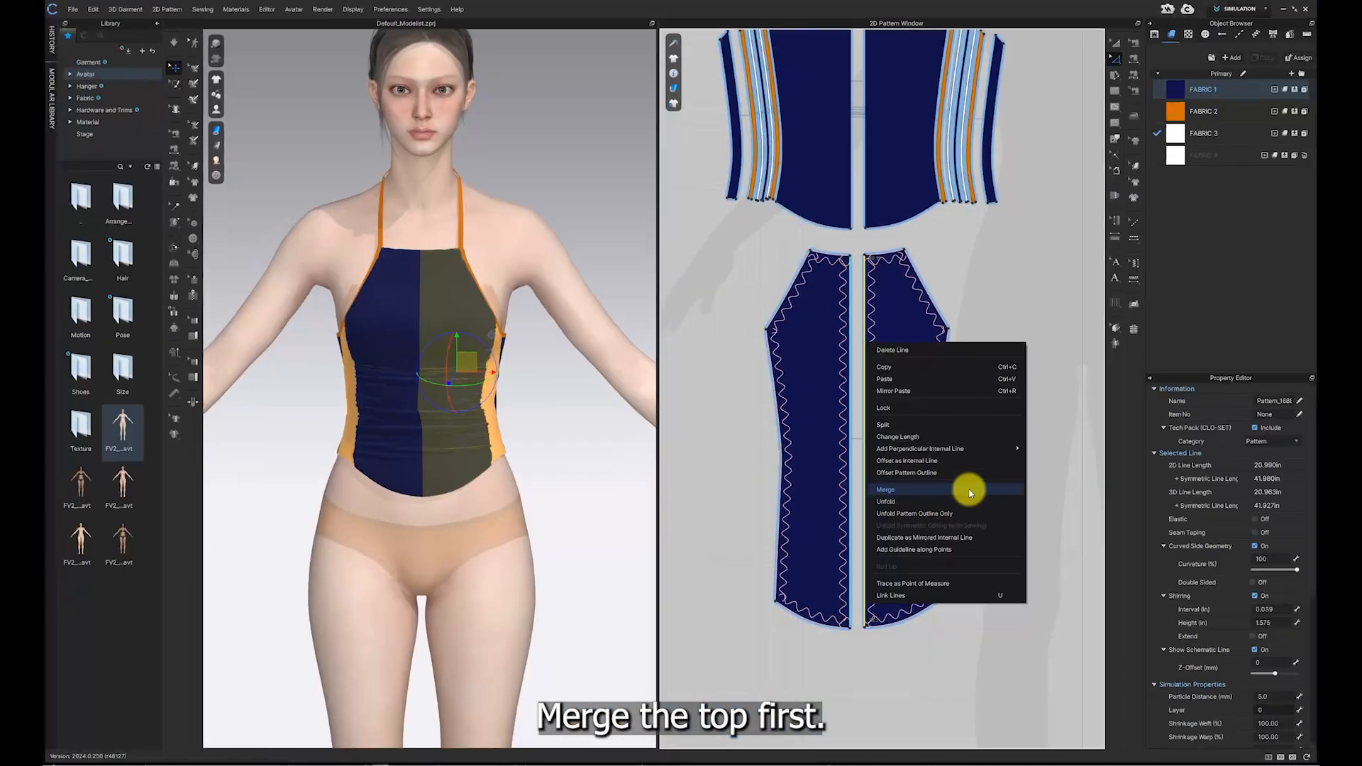
left_click(970, 491)
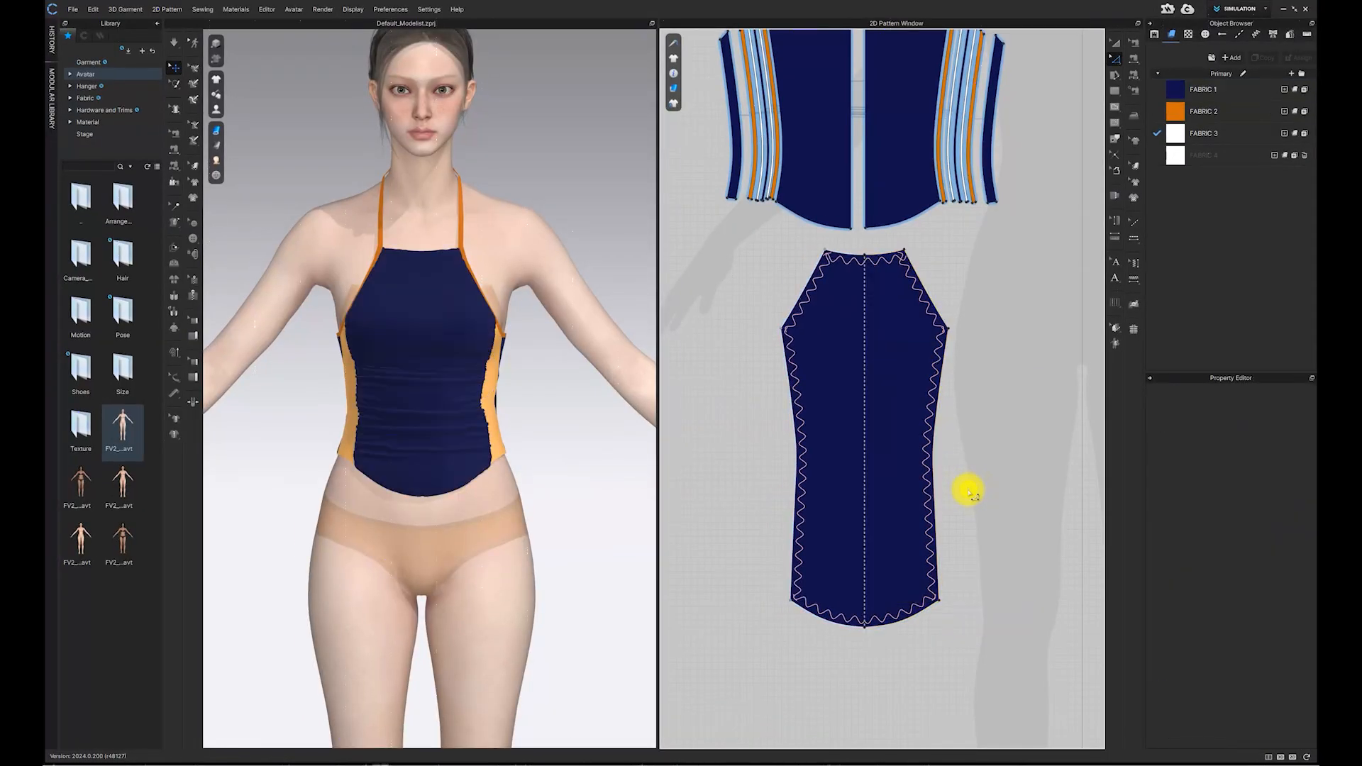
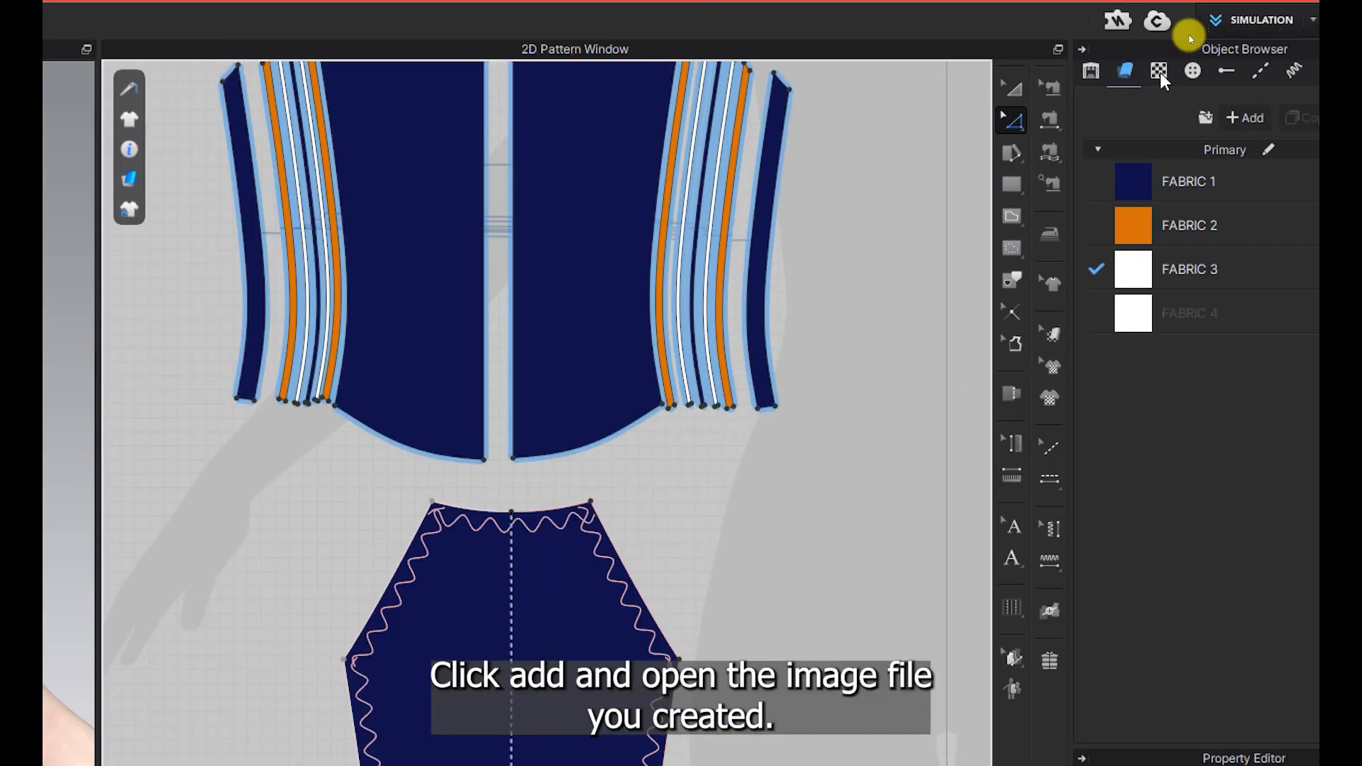
Step: Add the BRASIL image file as a new graphic in the object browser
left_click(1160, 72)
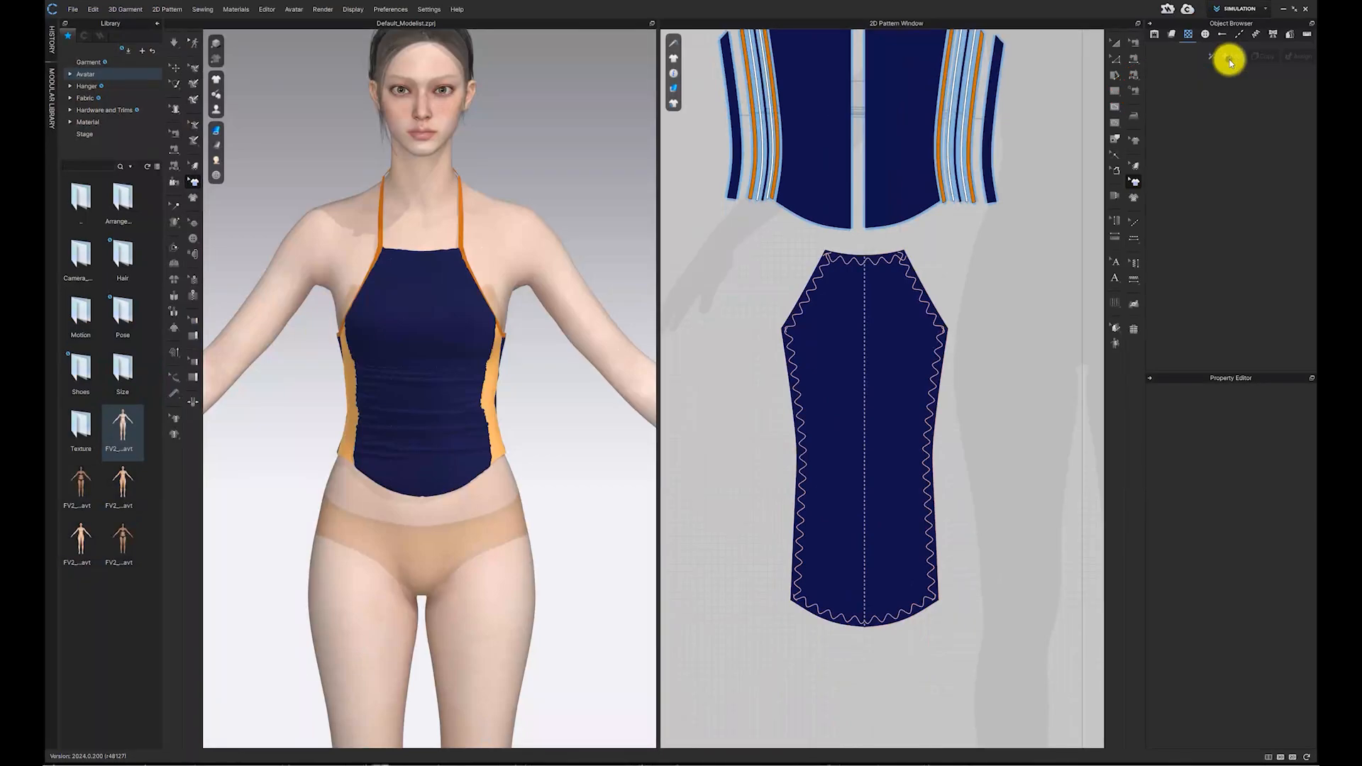
left_click(1162, 93)
scroll(823, 355, "down", 1)
double_click(822, 350)
double_click(638, 411)
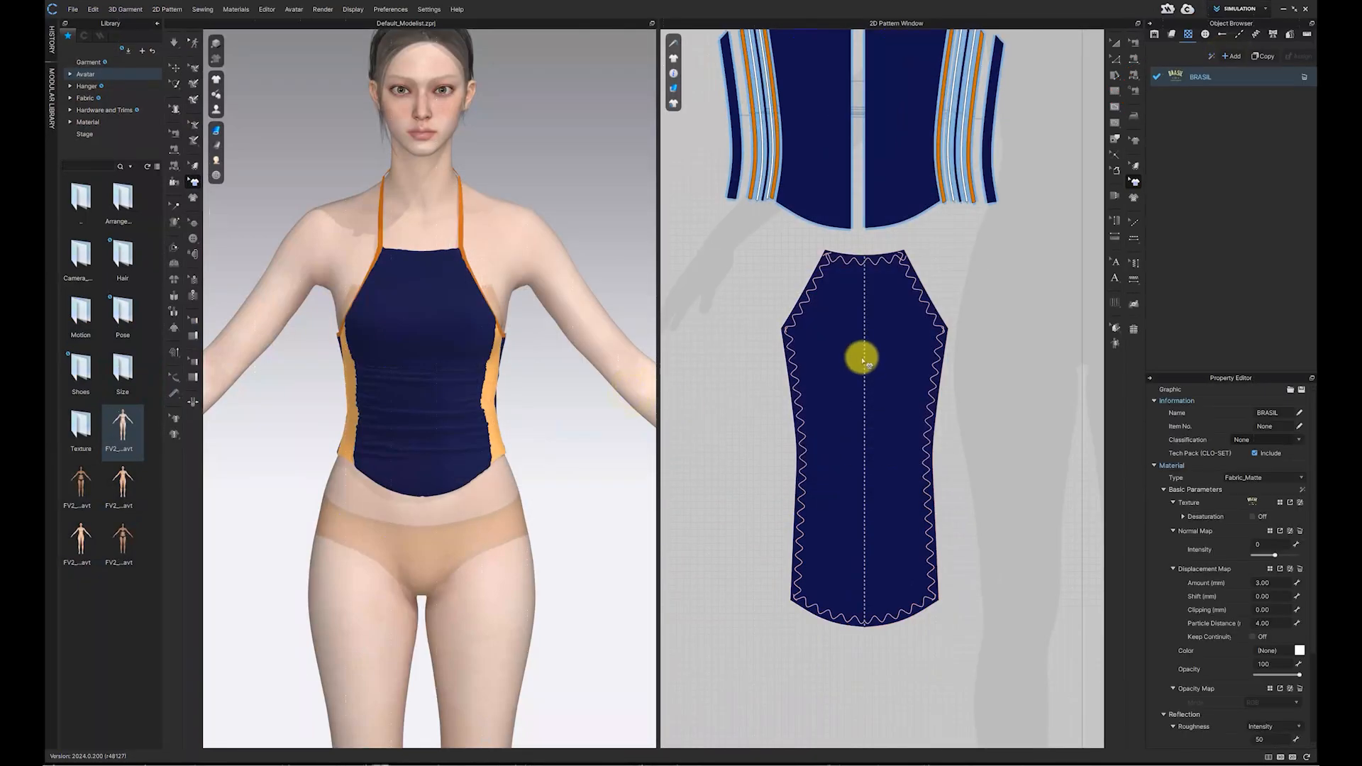
Step: Place the BRASIL graphic on the lower front pattern piece
left_click(867, 357)
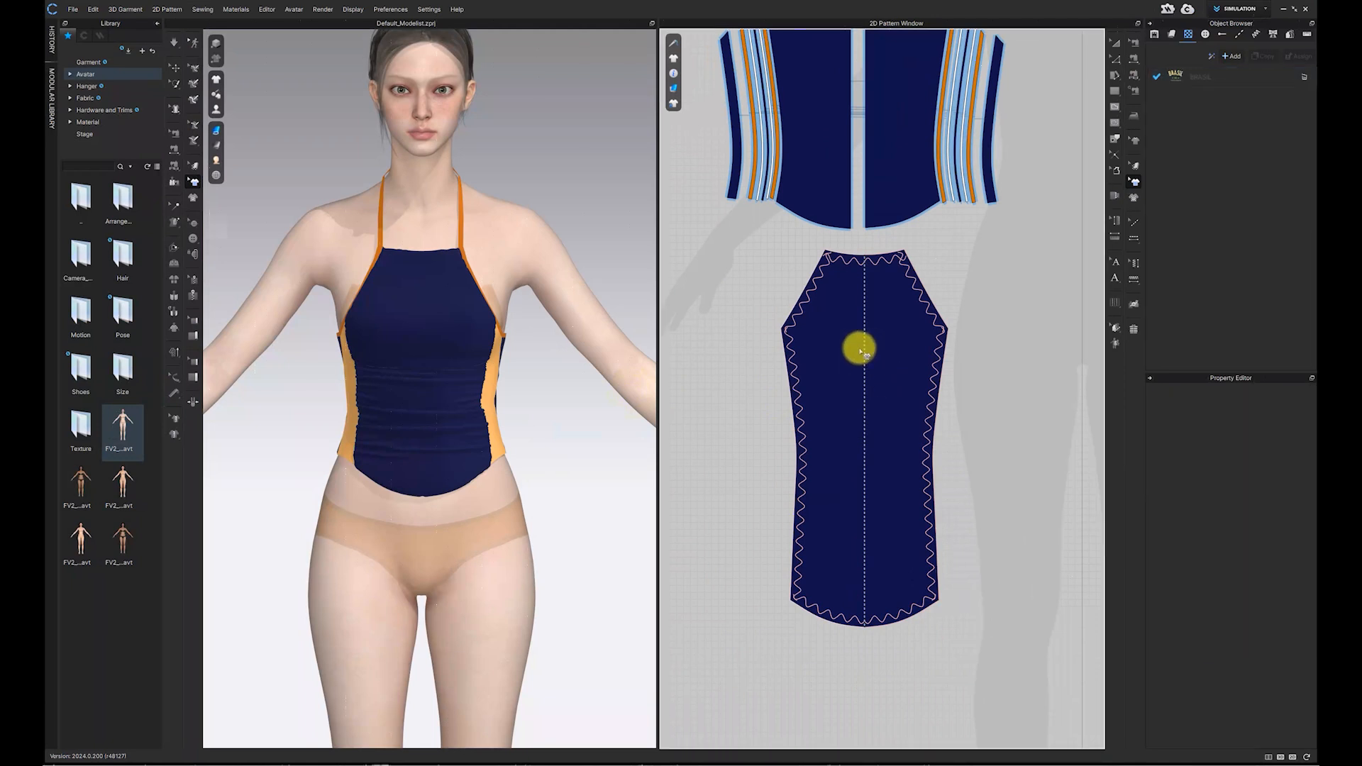
left_click_drag(1183, 76, 866, 360)
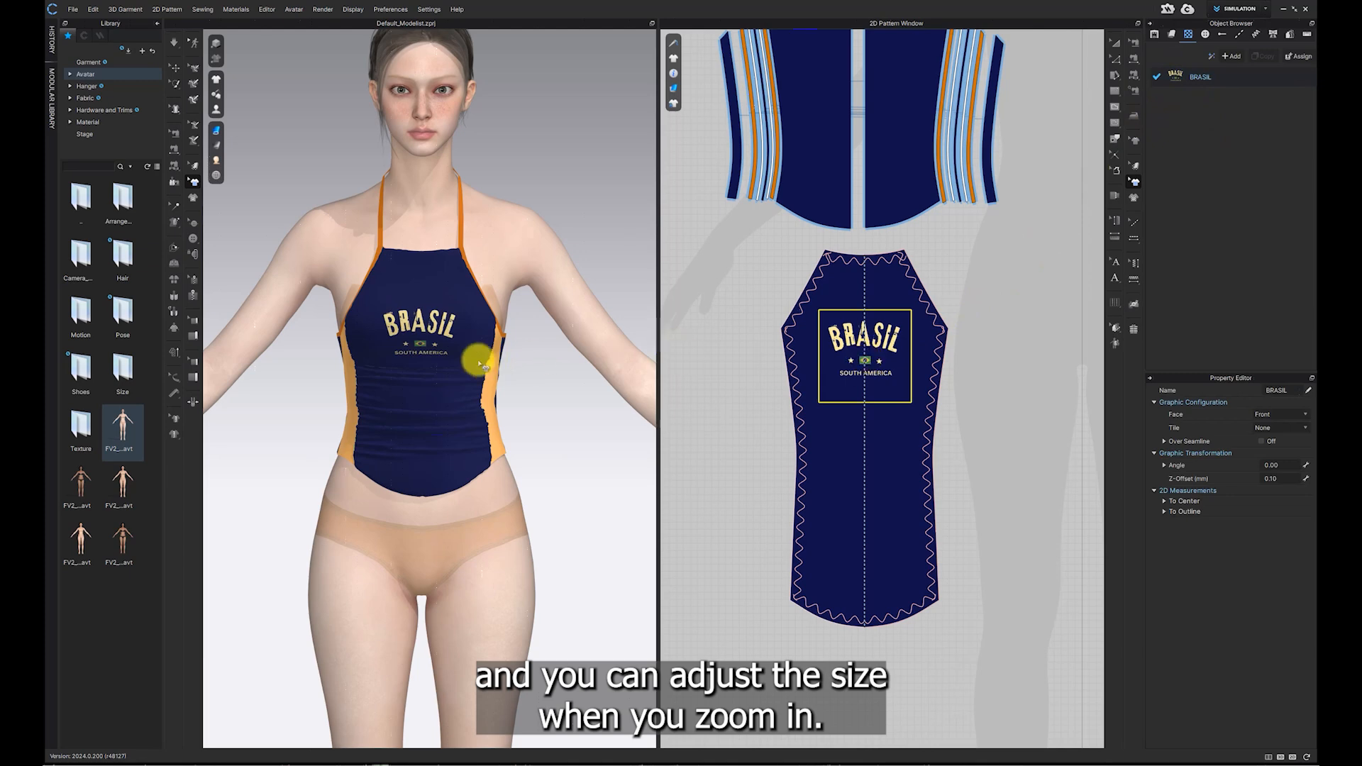
scroll(483, 365, "up", 5)
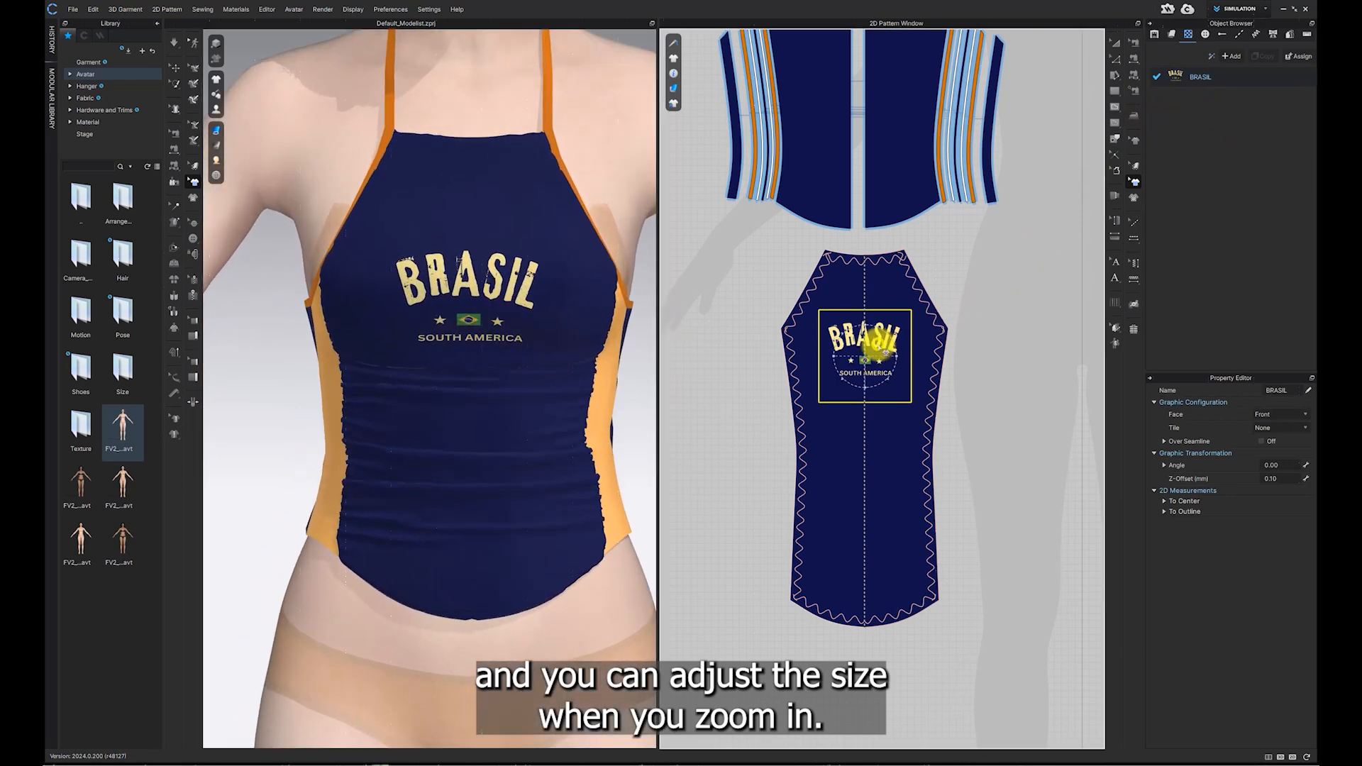
scroll(872, 349, "up", 4)
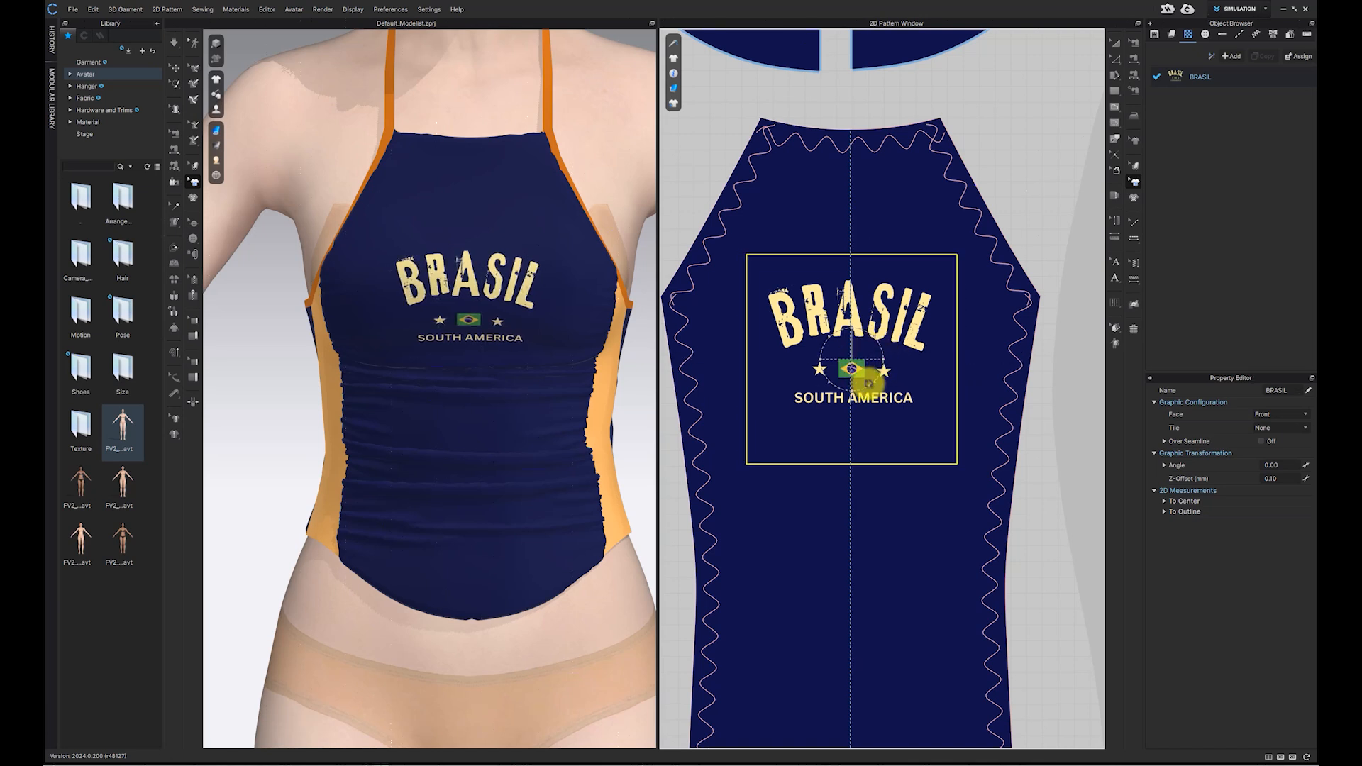
Step: Enlarge the BRASIL graphic and position it across the upper part of the front piece
left_click_drag(876, 381, 900, 420)
left_click(1046, 210)
scroll(523, 315, "down", 3)
left_click(847, 293)
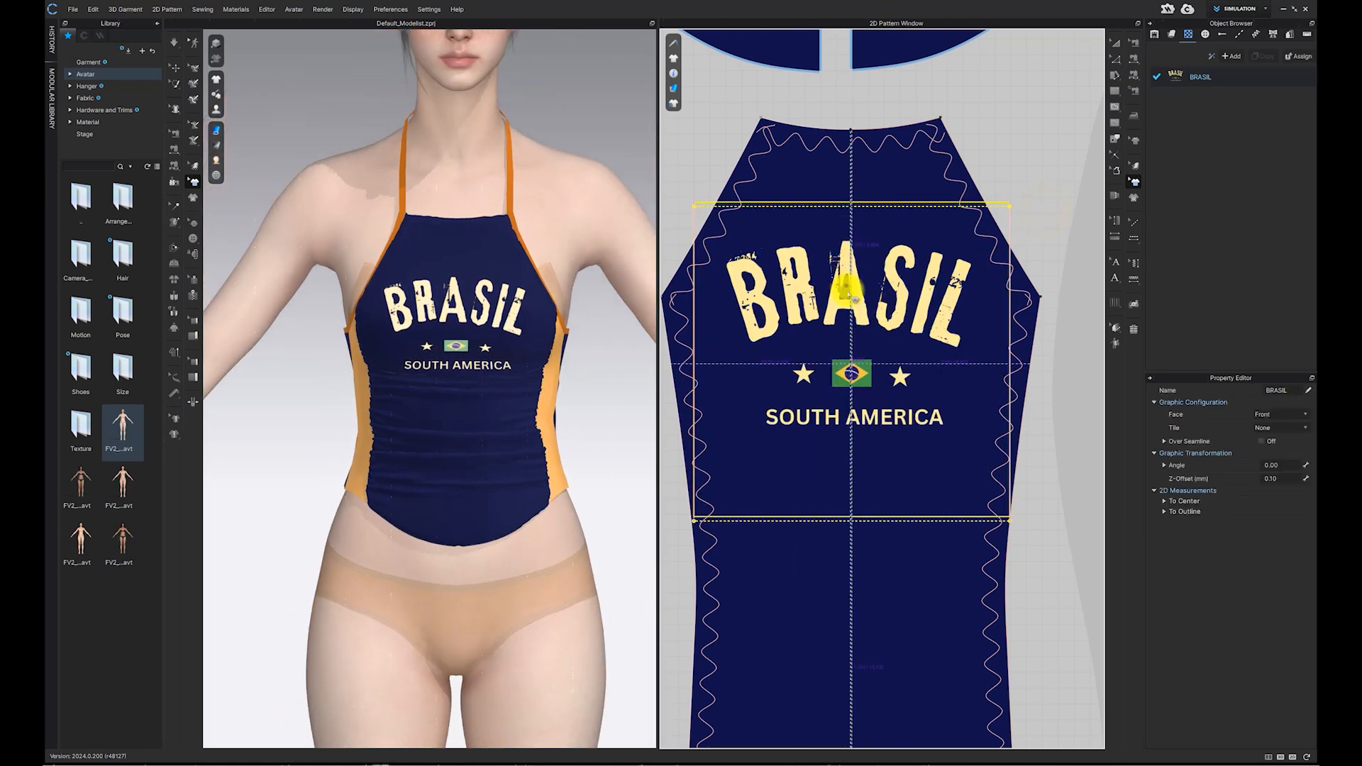
left_click_drag(848, 301, 849, 305)
scroll(586, 335, "down", 3)
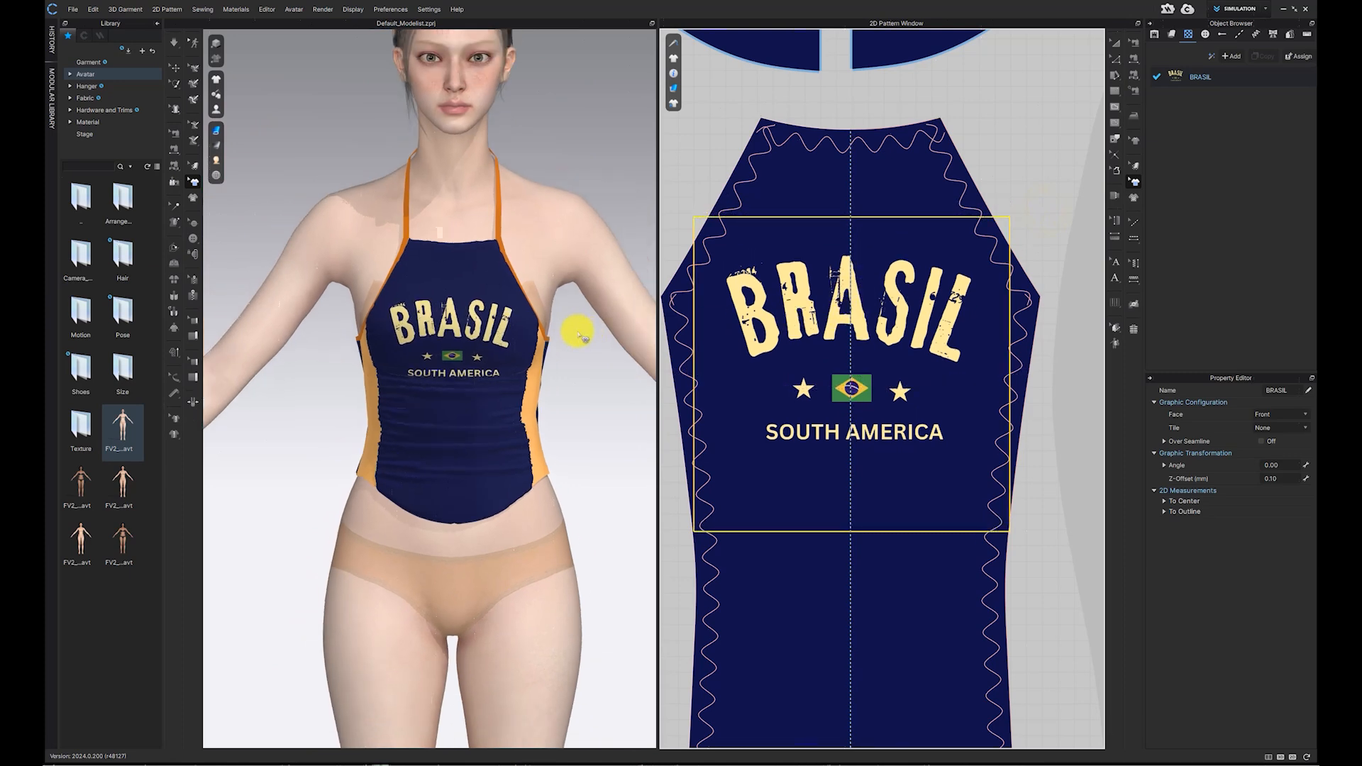
Step: Hide the avatar in the 3D view to see the garment on its own
left_click(558, 325)
scroll(573, 361, "down", 2)
mouse_move(574, 363)
right_mouse_down()
mouse_move(669, 356)
mouse_move(568, 360)
right_mouse_up()
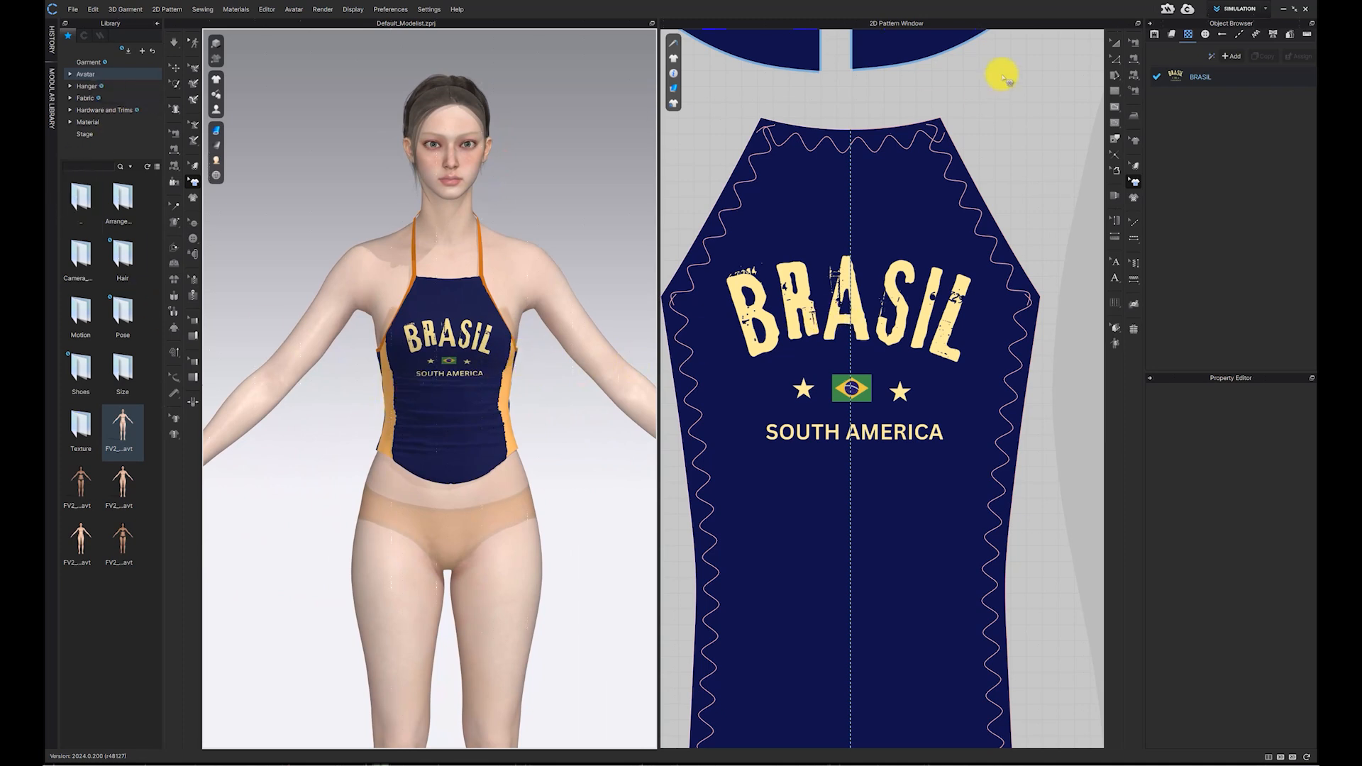
left_click(1115, 43)
scroll(456, 369, "up", 2)
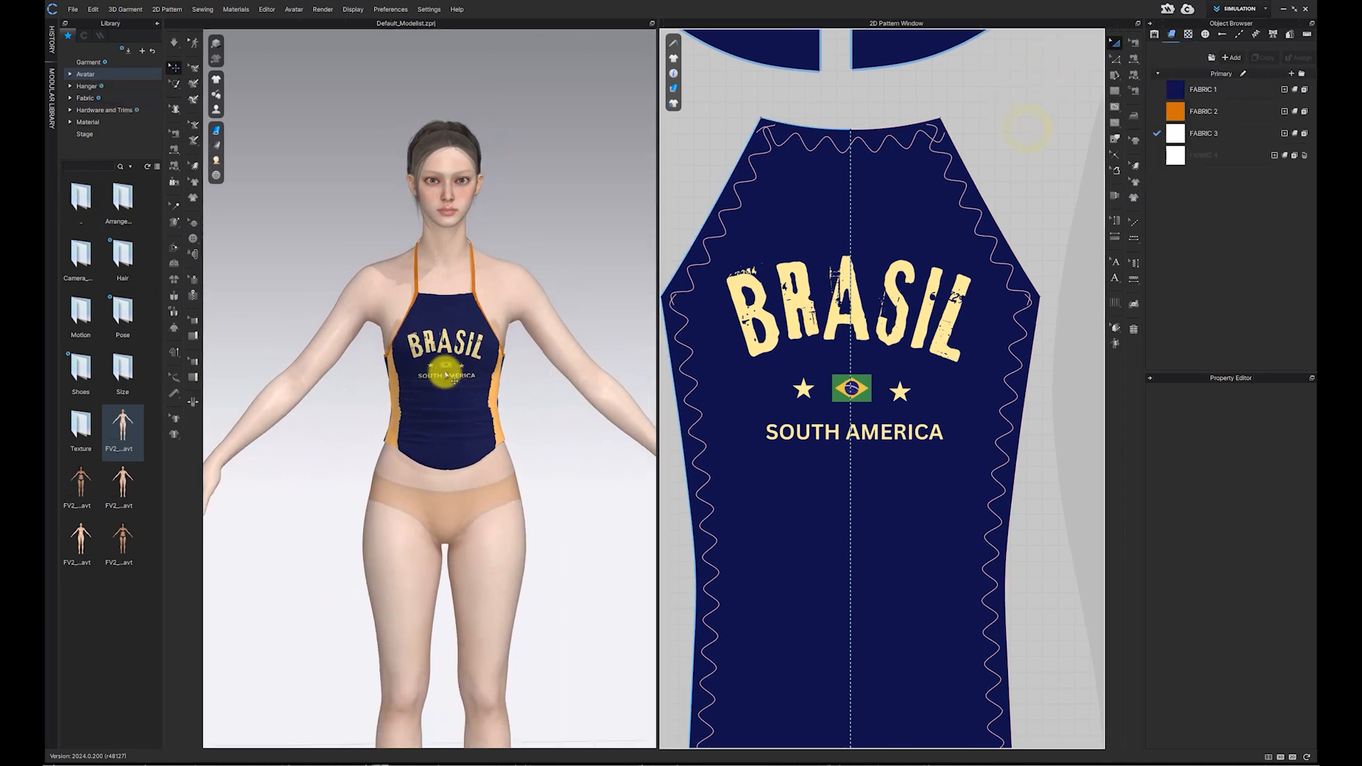
mouse_move(217, 110)
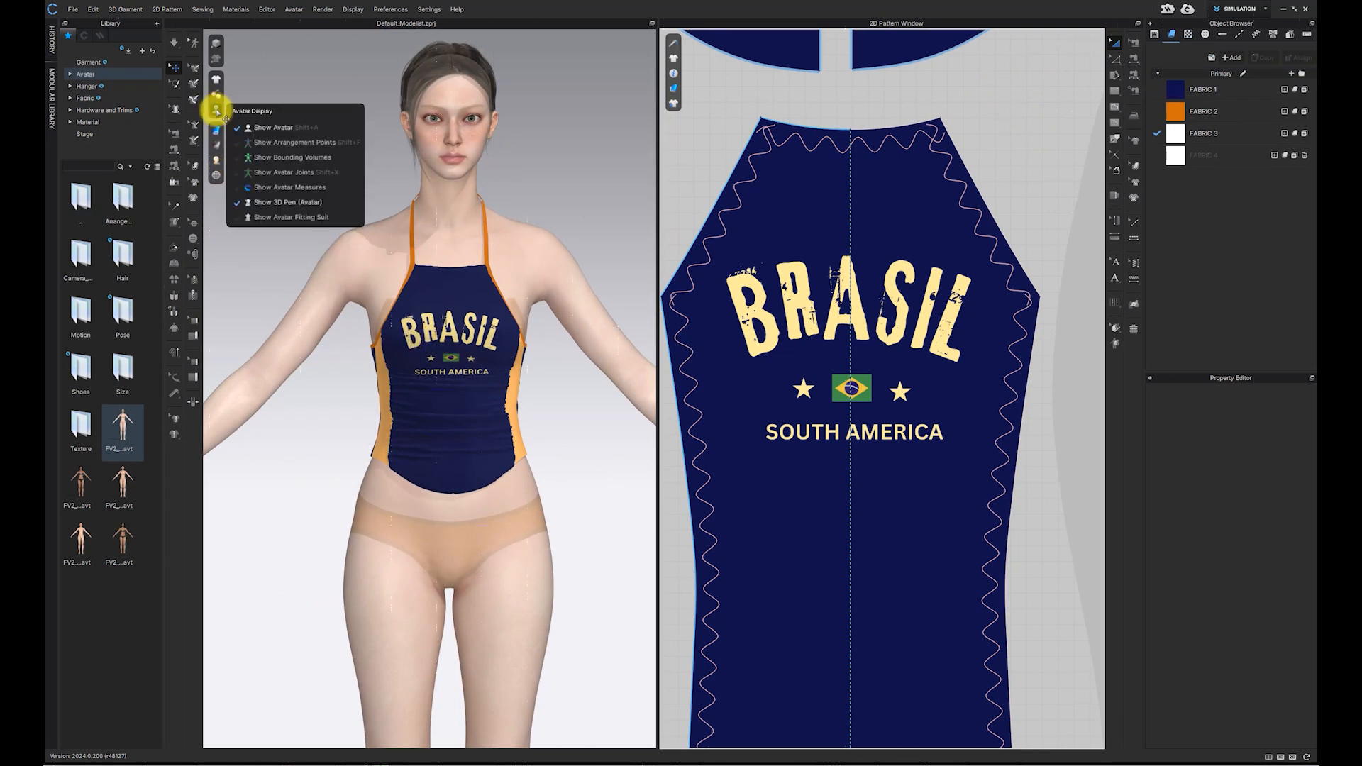
left_click(277, 128)
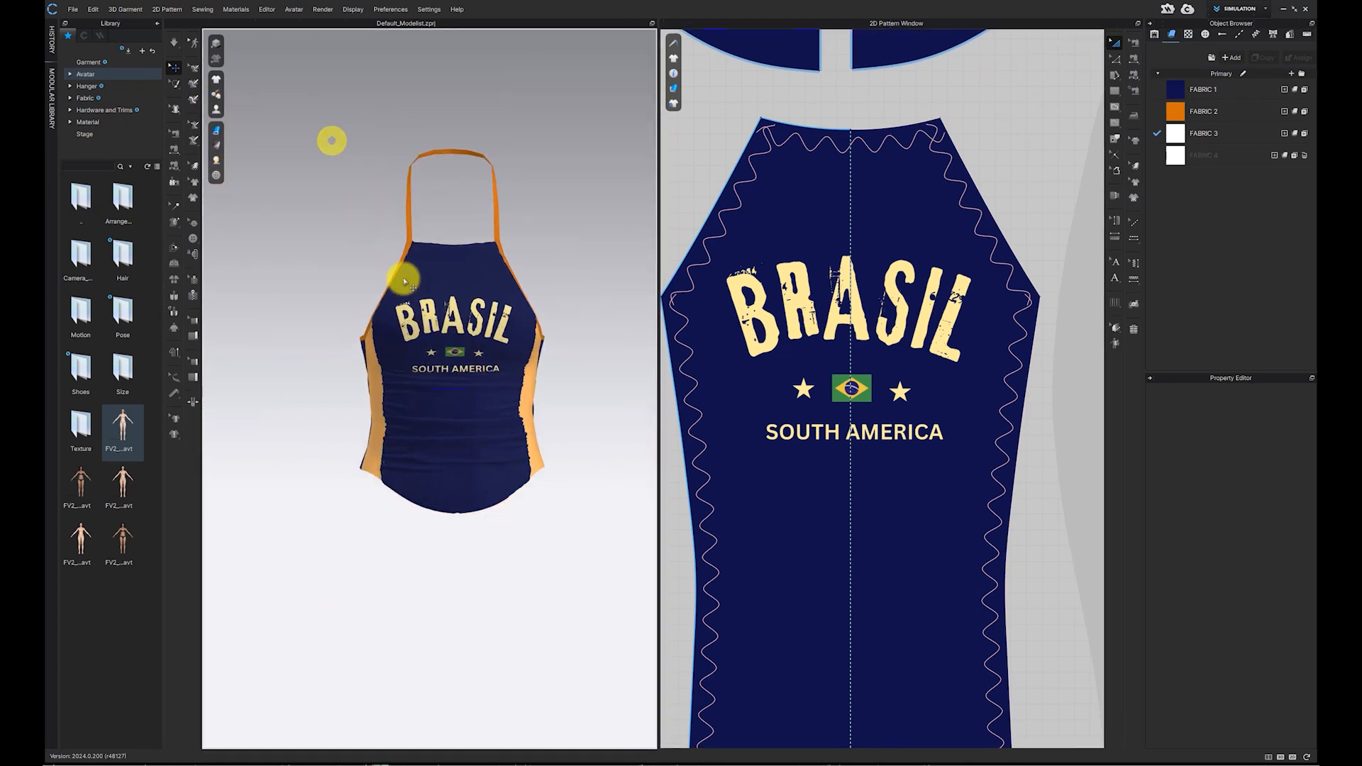
scroll(403, 313, "up", 3)
middle_click_drag(402, 319, 421, 323)
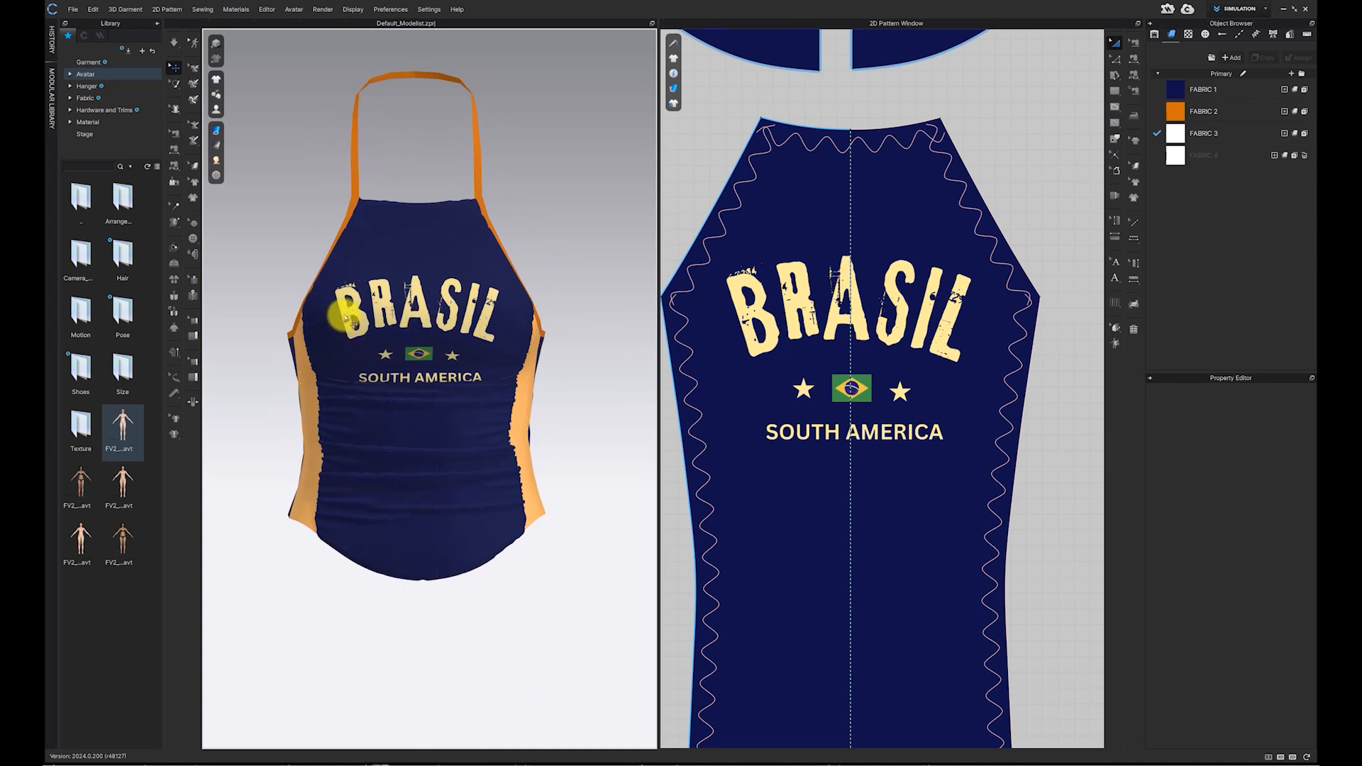
Step: Insert a ribbon trim from the Hardware and Trims library into the 3D scene
left_click(134, 112)
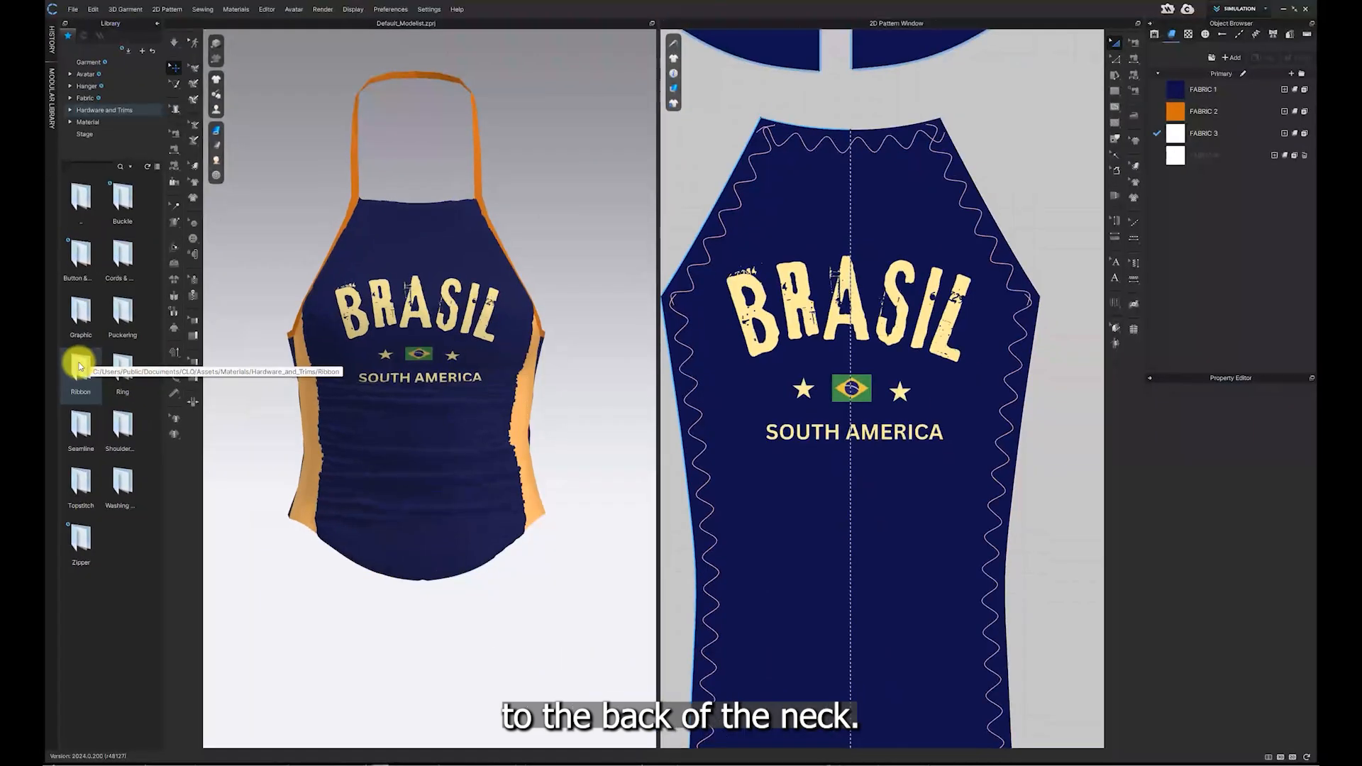
double_click(113, 358)
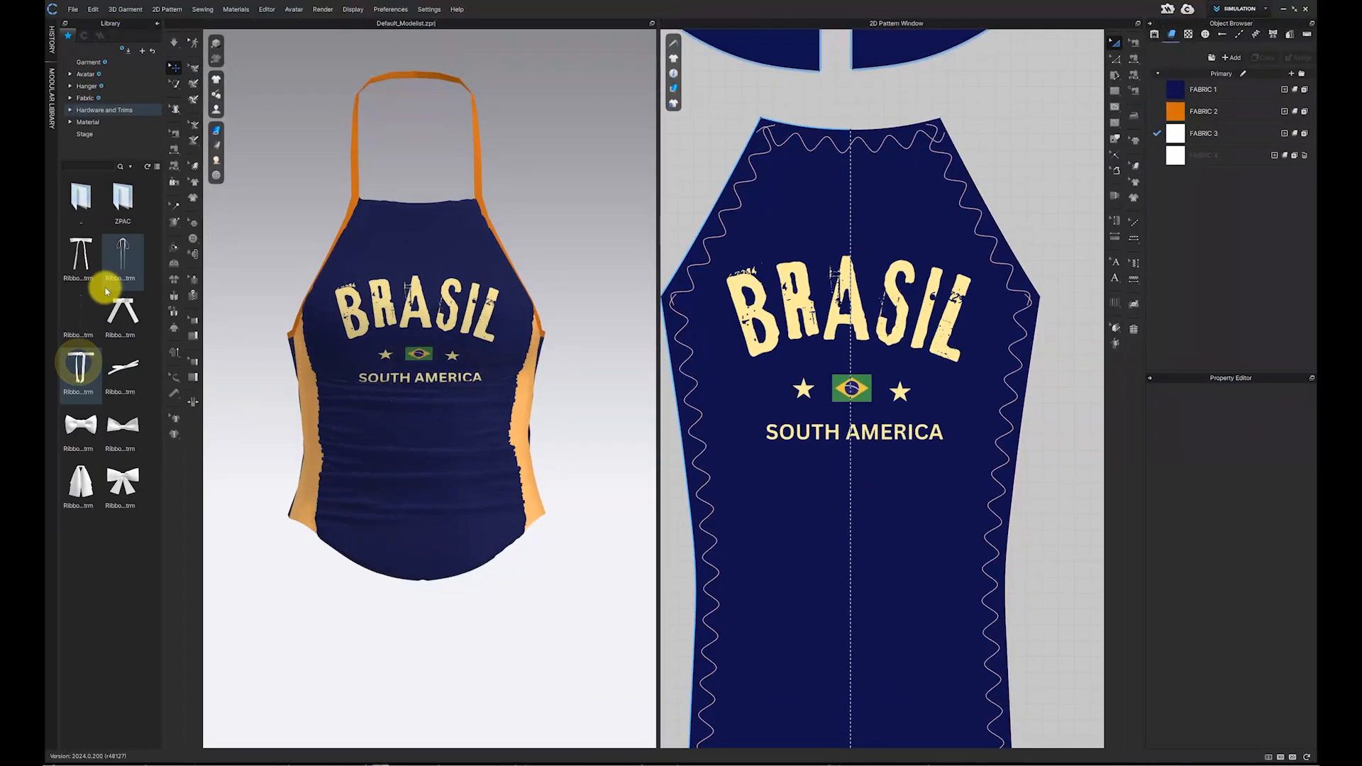
left_click_drag(82, 241, 480, 237)
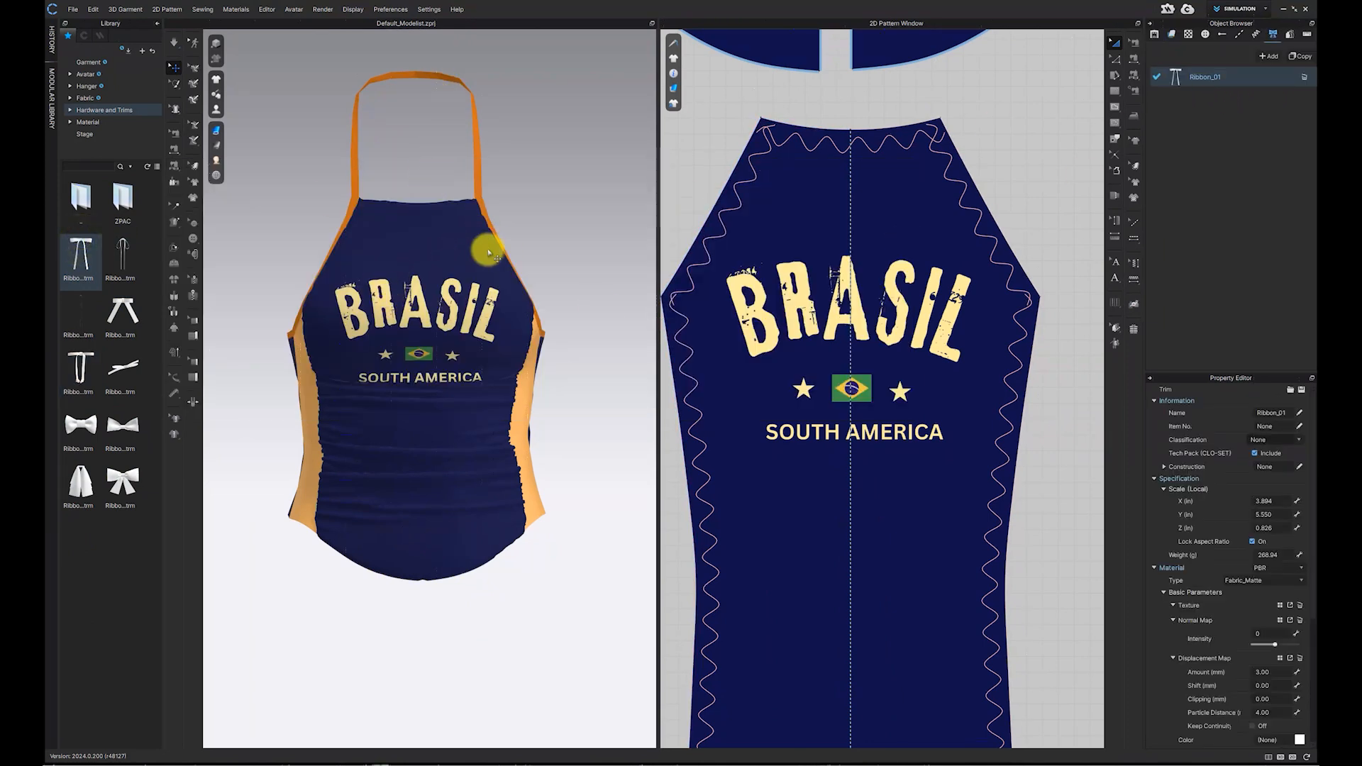
right_click_drag(462, 237, 640, 259)
left_click_drag(1181, 76, 735, 156)
Step: Move and rotate the ribbon trim so it sits at the back of the neck straps
left_click_drag(413, 121, 413, 122)
scroll(414, 135, "down", 2)
right_click_drag(416, 153, 645, 183)
scroll(435, 92, "up", 4)
middle_click_drag(435, 92, 441, 264)
left_click(457, 224)
left_click(492, 186)
left_click_drag(457, 186, 440, 223)
right_click_drag(458, 190, 458, 287)
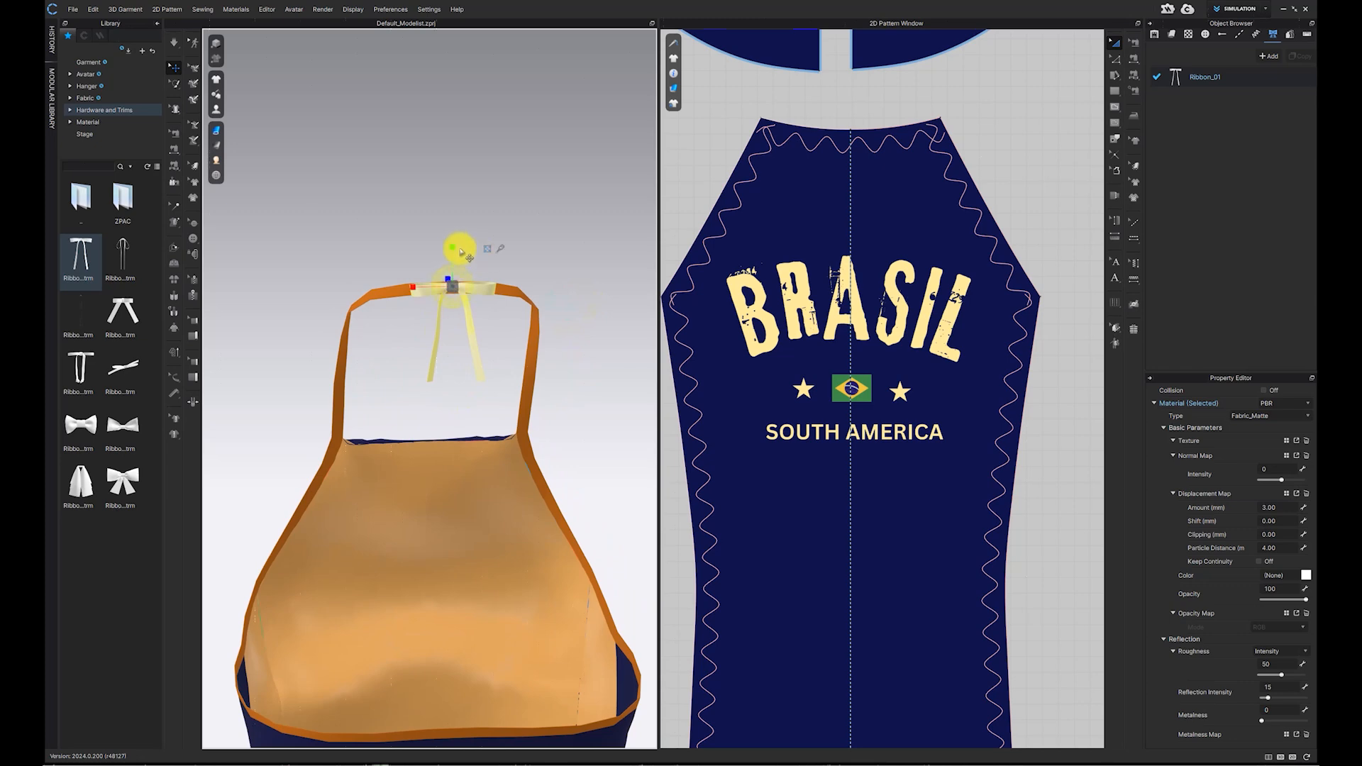
mouse_move(492, 312)
right_mouse_down()
mouse_move(568, 337)
mouse_move(687, 314)
mouse_move(490, 302)
right_mouse_up()
left_click(529, 270)
scroll(482, 367, "down", 2)
scroll(482, 367, "down", 2)
left_click(454, 321)
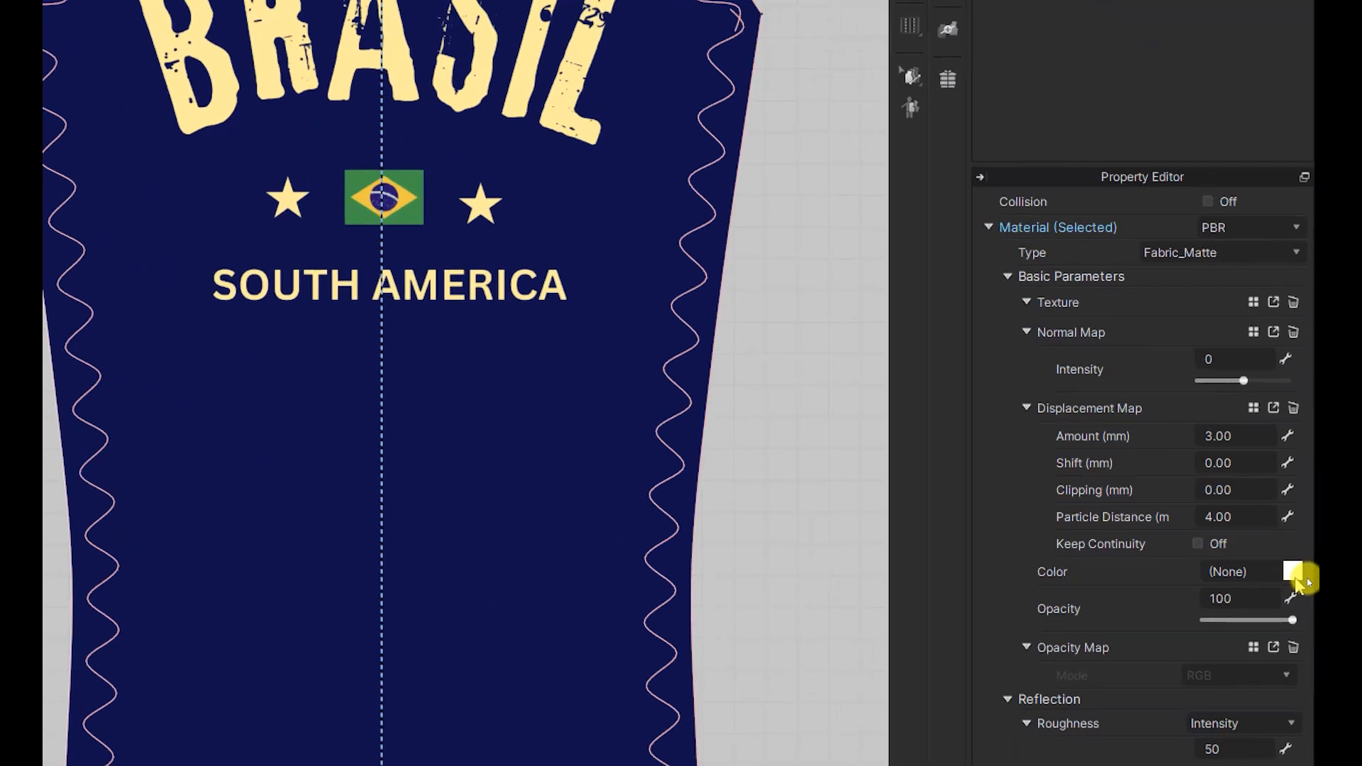
Step: Colour the ribbon with FABRIC 2's orange by picking it with the eyedropper
left_click(1301, 576)
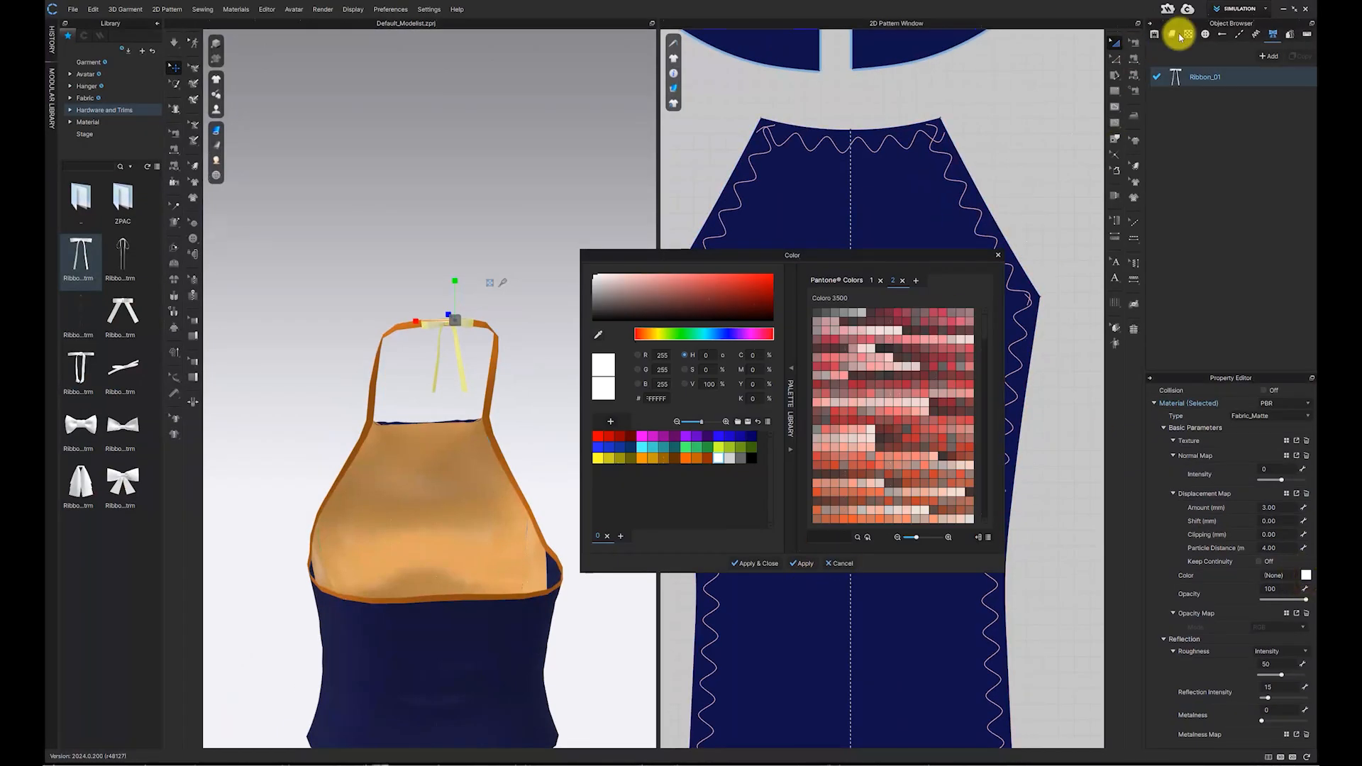
left_click(1177, 35)
left_click(598, 335)
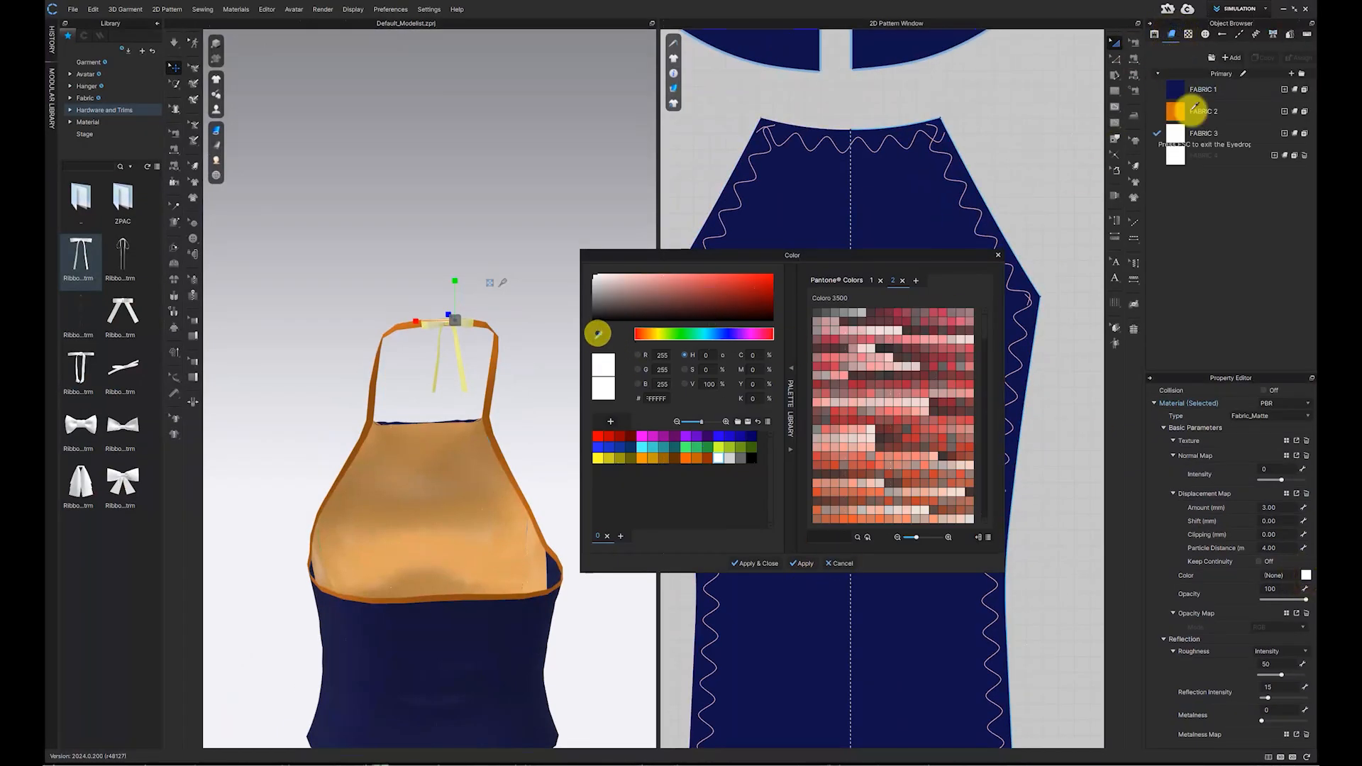
left_click(1180, 108)
left_click(755, 563)
Step: Set the particle distance of all pattern pieces to 5 and run the simulation
left_click(554, 413)
scroll(547, 414, "down", 2)
right_click_drag(401, 415, 704, 419)
scroll(705, 420, "down", 5)
left_click_drag(784, 118, 1035, 243)
scroll(1284, 610, "down", 2)
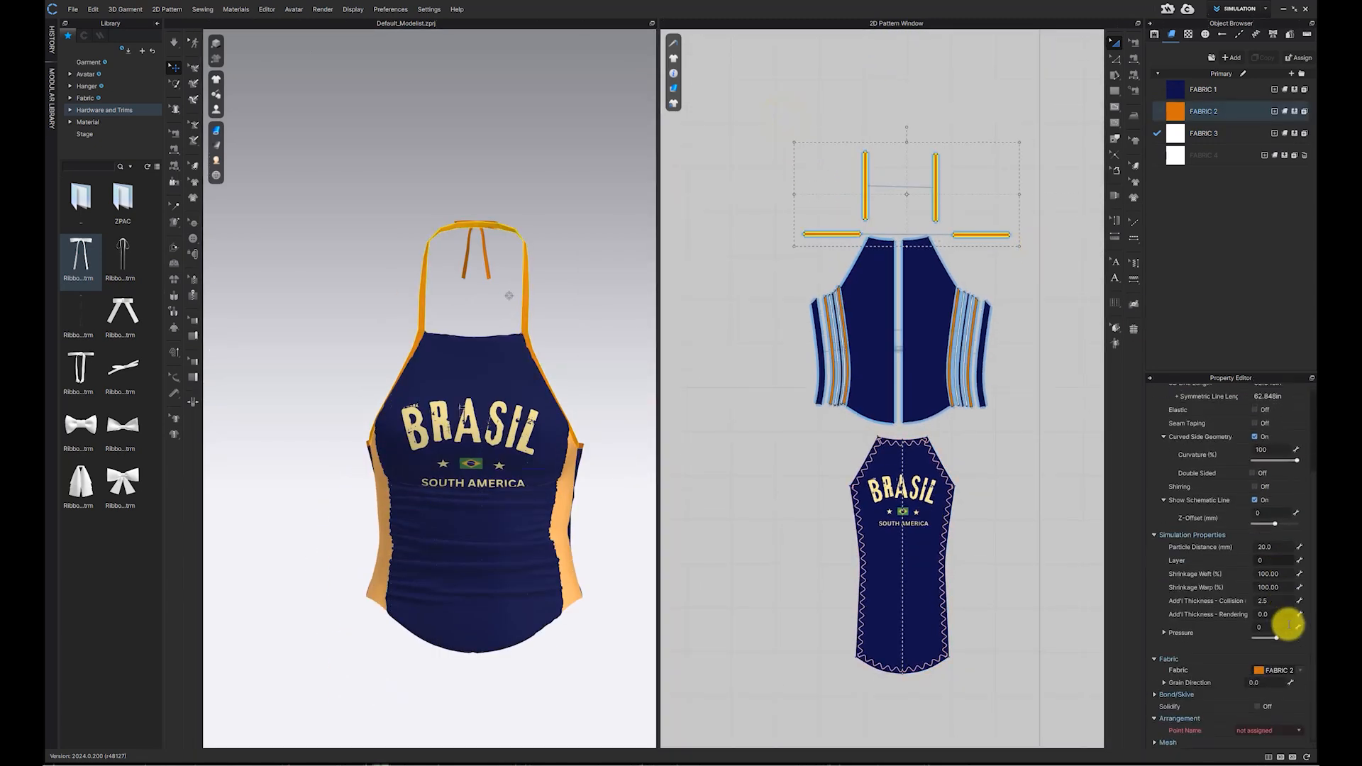
left_click_drag(712, 101, 1084, 731)
left_click(1285, 549)
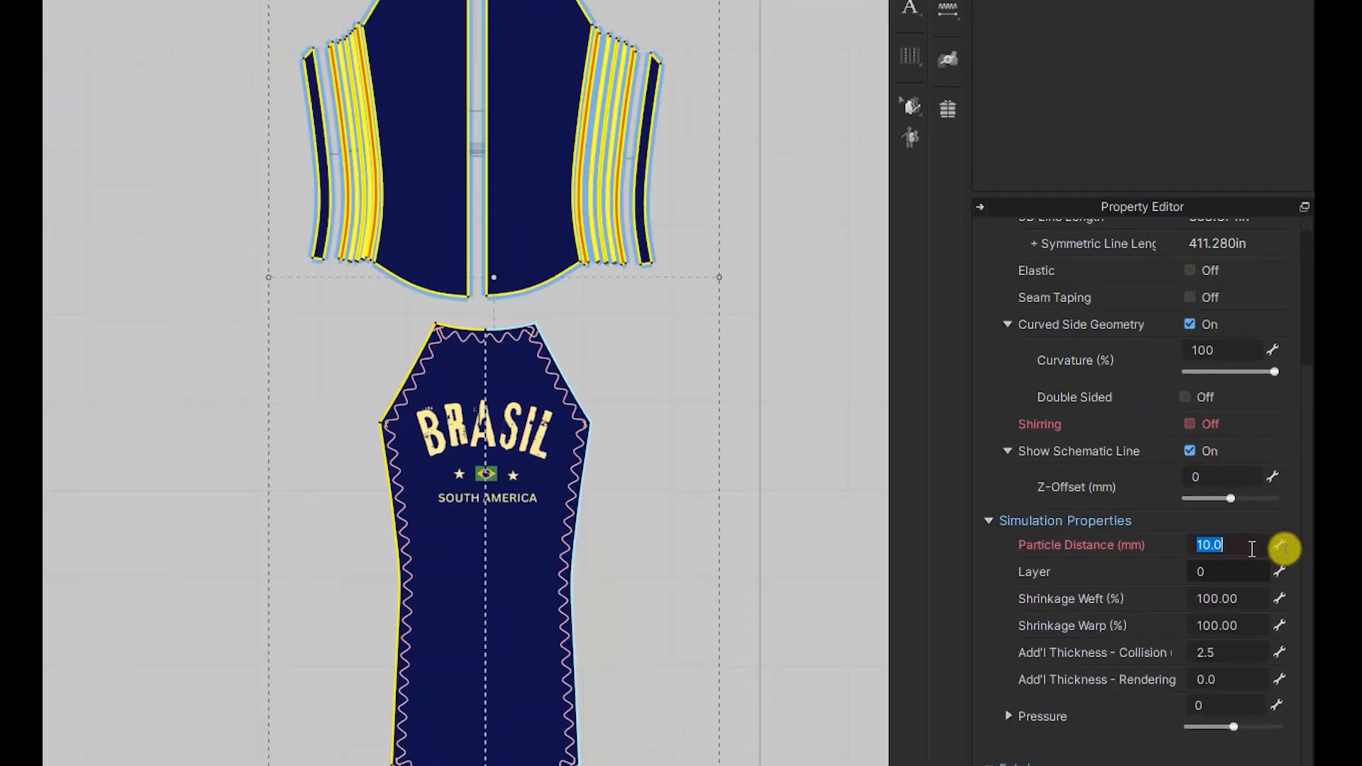
type("5")
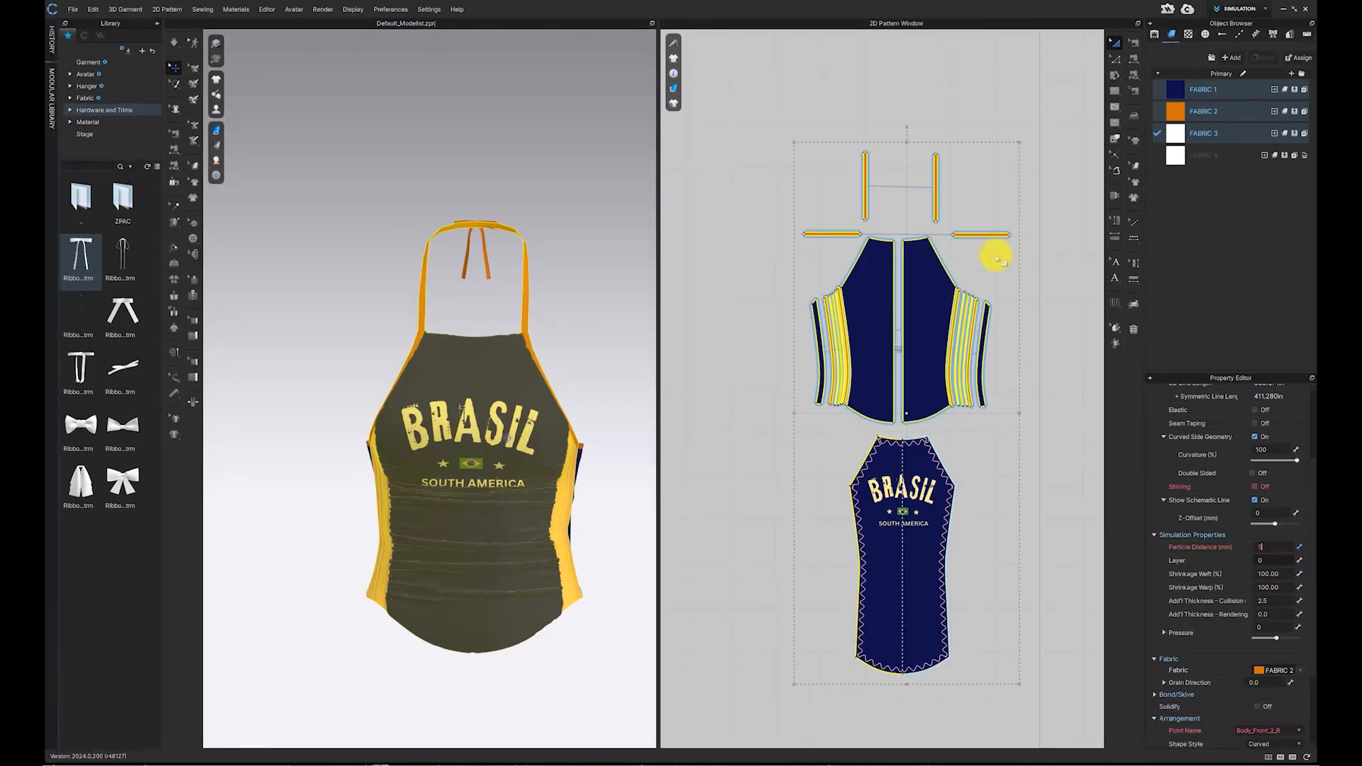
left_click(768, 143)
left_click(176, 44)
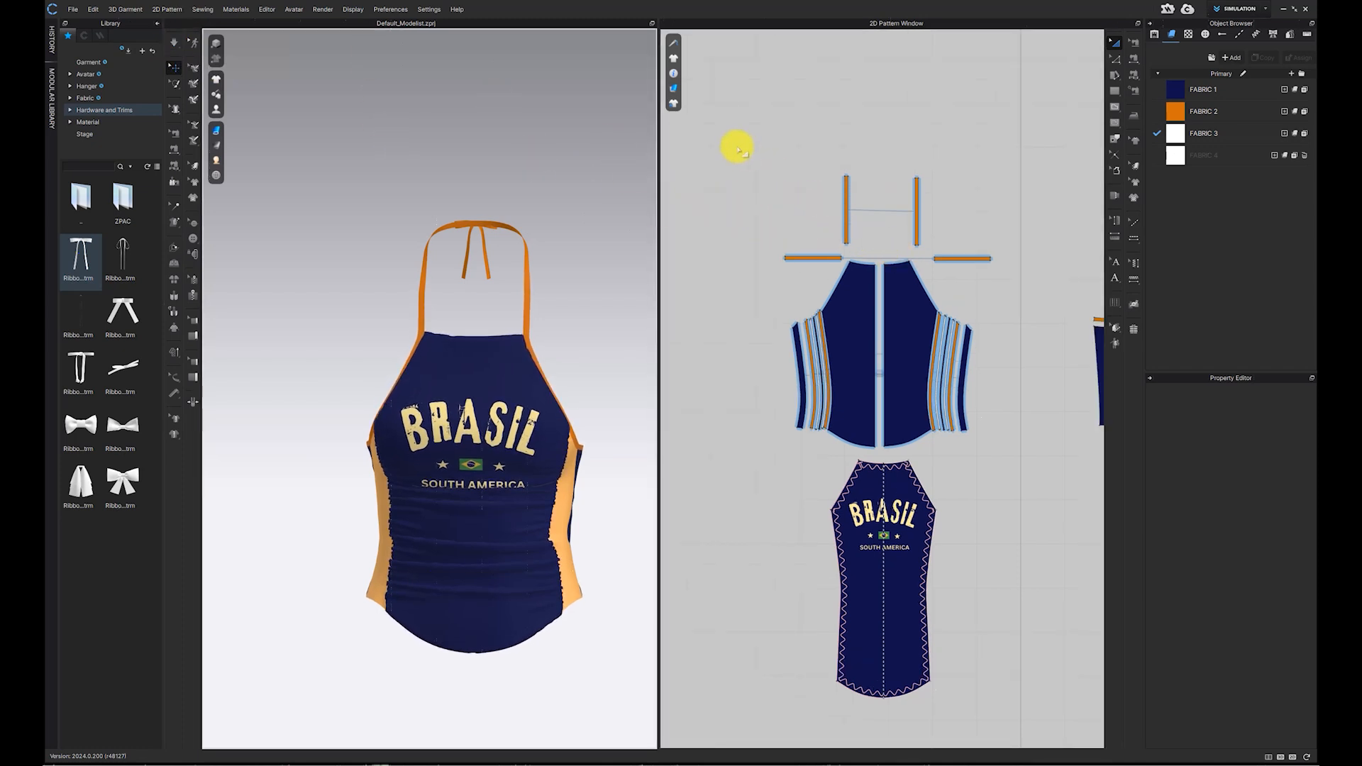
Step: Create a rectangle 5 in wide and 0.3 in high in the 2D pattern window
scroll(1003, 199, "up", 5)
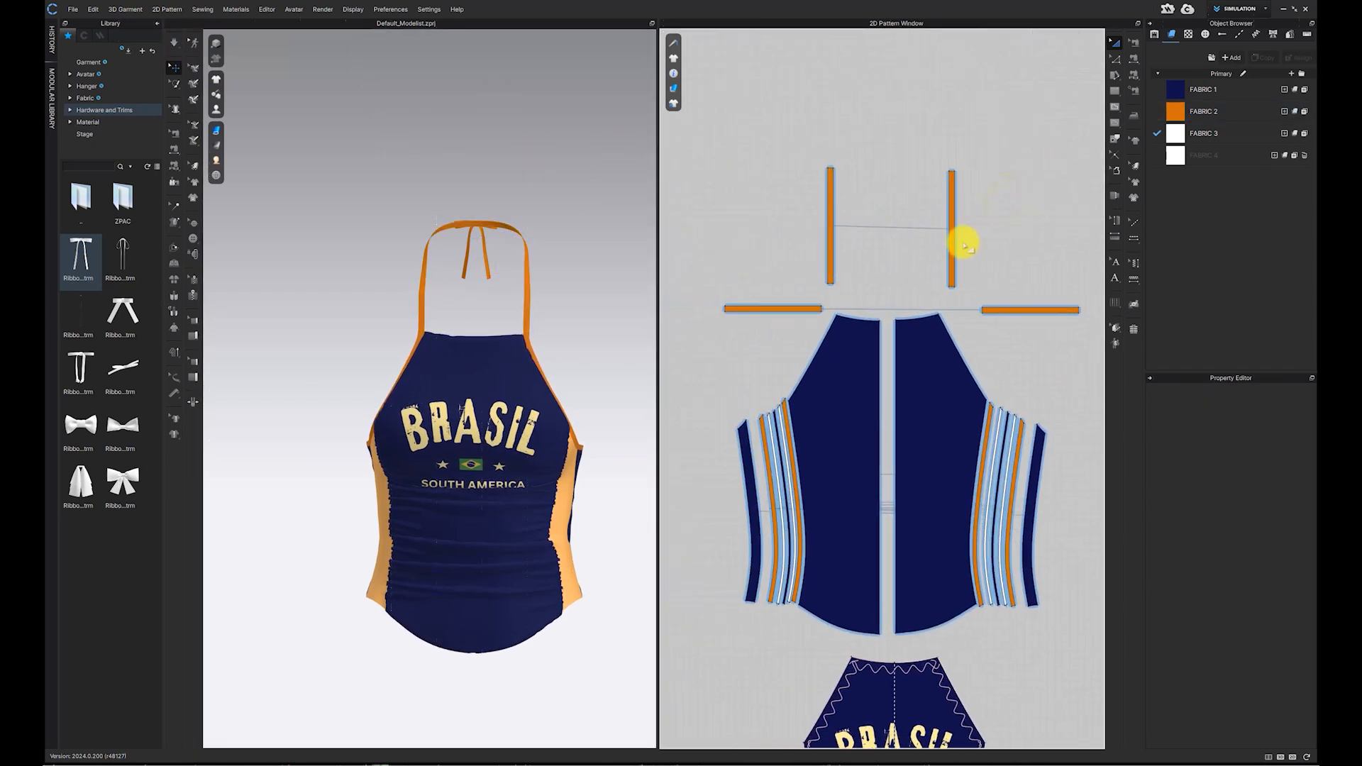
scroll(982, 196, "up", 2)
left_click(1111, 87)
left_click(857, 121)
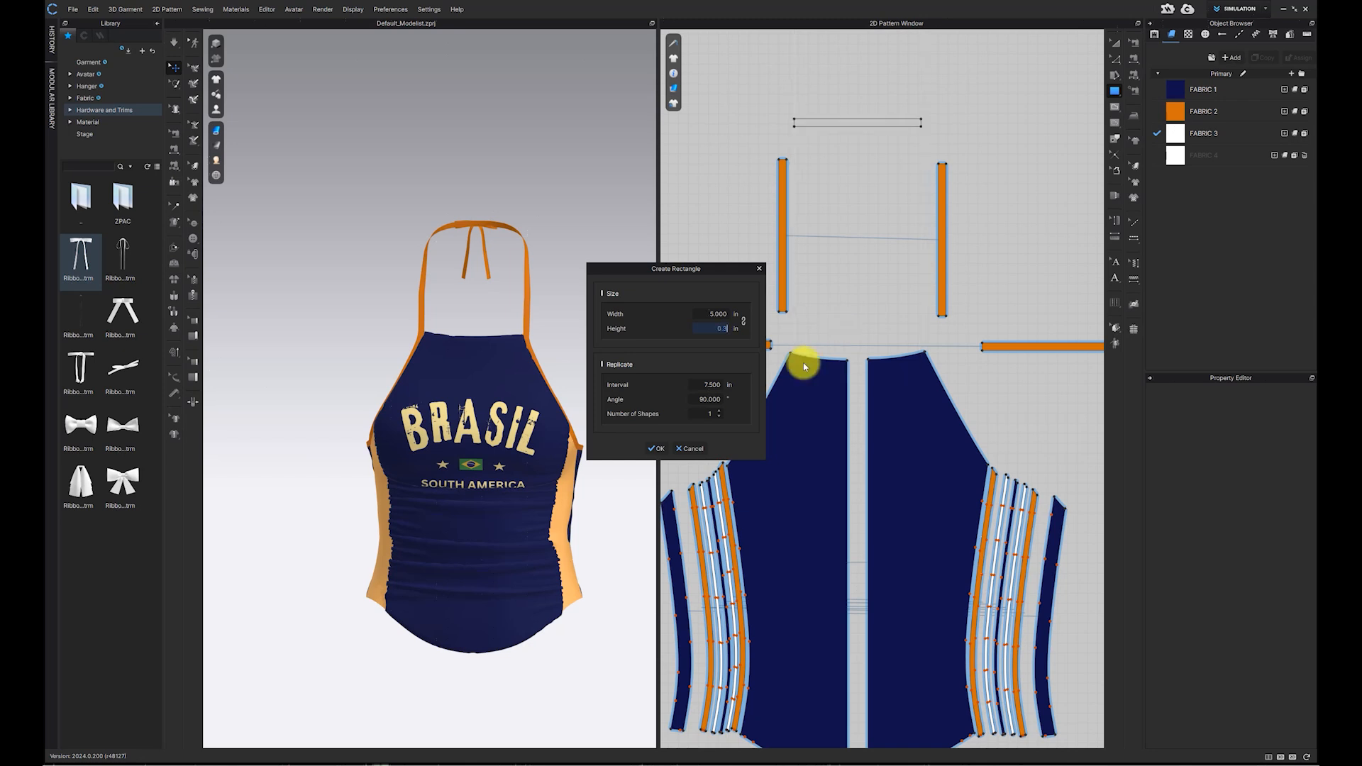
left_click(656, 448)
Step: Apply FABRIC 2 to the new rectangle and move it beside the top edge of the front piece
left_click_drag(1177, 111, 843, 123)
left_click_drag(845, 122, 845, 328)
left_click(876, 279)
scroll(877, 273, "up", 2)
left_click(1134, 76)
scroll(773, 365, "up", 4)
left_click(758, 399)
left_click(881, 411)
left_click(1115, 43)
scroll(929, 325, "down", 6)
middle_click_drag(931, 328, 915, 178)
left_click_drag(902, 175, 796, 484)
scroll(796, 486, "up", 4)
Step: Sew the rectangle's long edge to the top edge of the front piece
left_click(1136, 69)
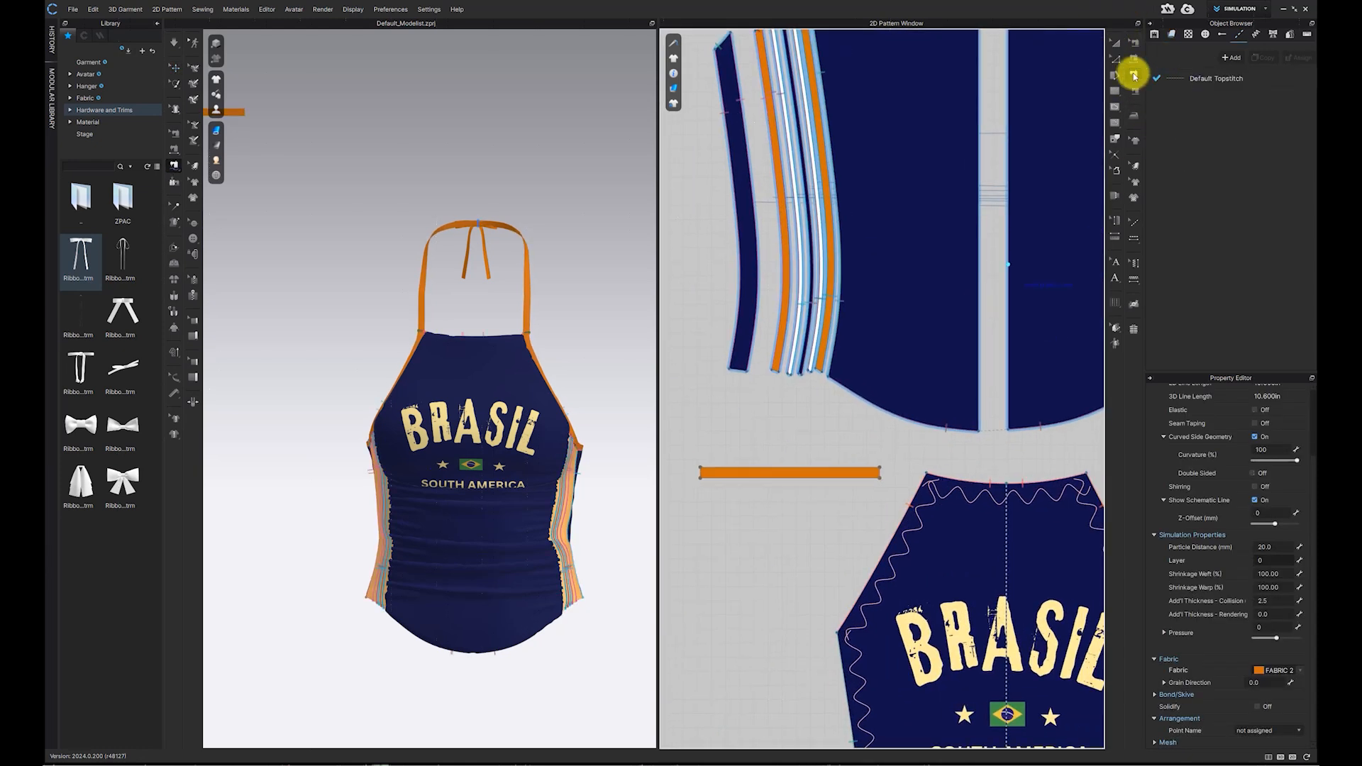
left_click(1135, 58)
left_click(882, 447)
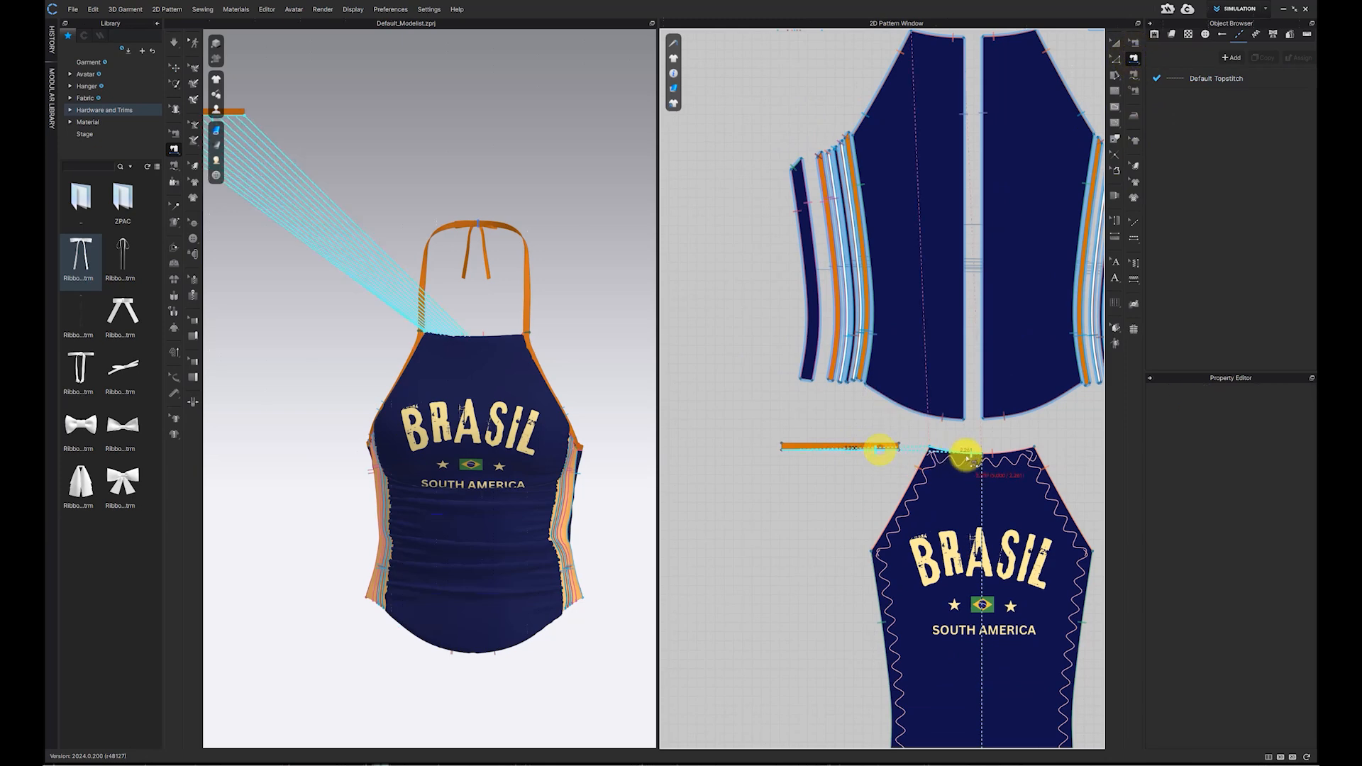
left_click(1134, 74)
scroll(711, 441, "up", 2)
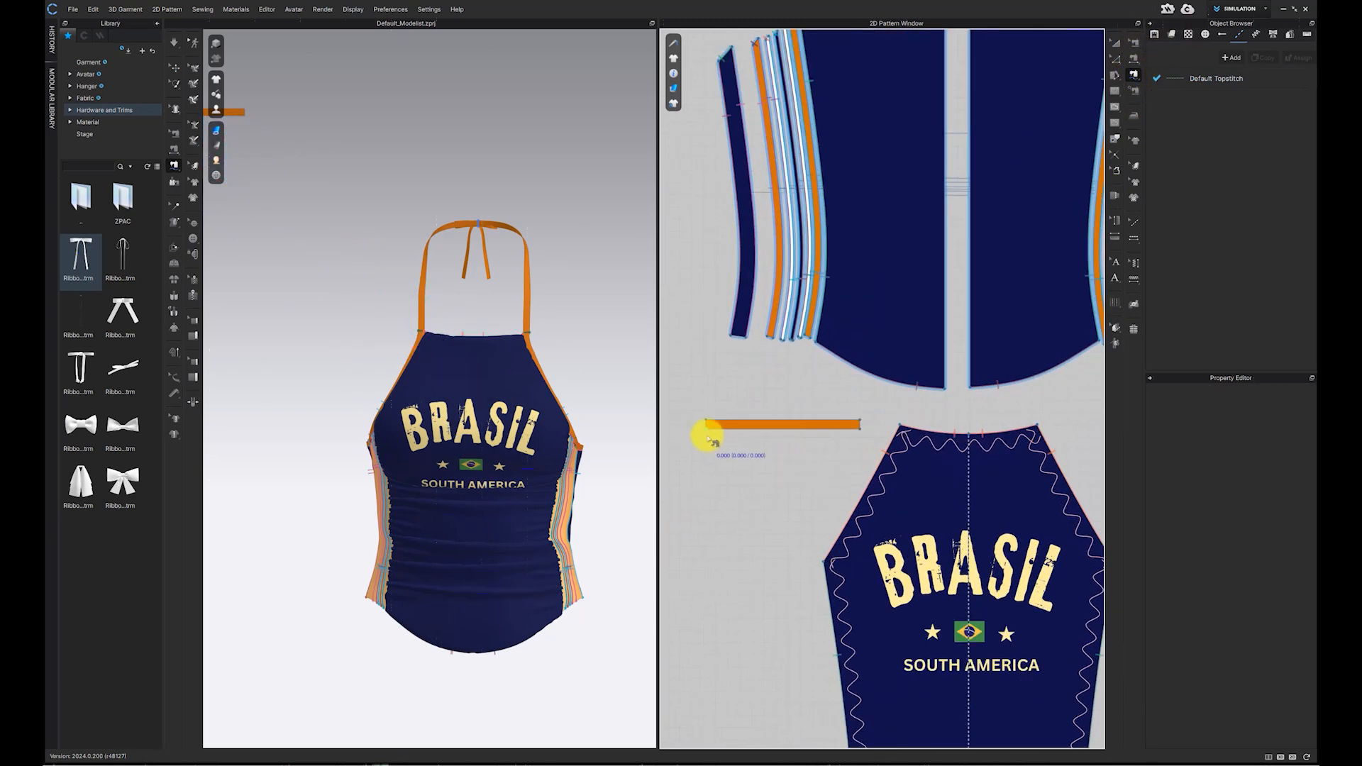
left_click(898, 427)
left_click(1039, 425)
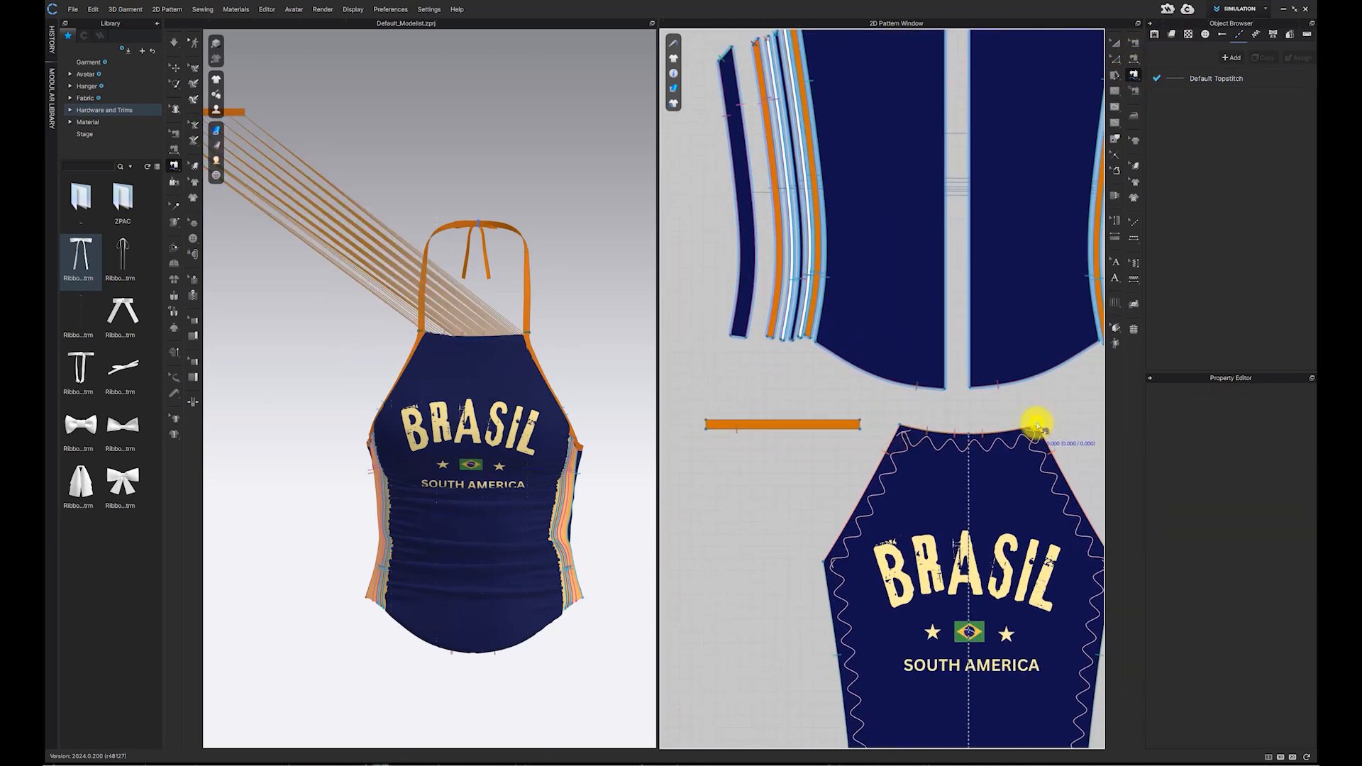
Step: Arrange the band at the front neckline in 3D and simulate the garment
left_click(173, 84)
left_click(175, 68)
left_click_drag(242, 111, 522, 326)
right_click_drag(505, 326, 610, 326)
middle_click_drag(424, 310, 625, 344)
right_click_drag(624, 334, 505, 316)
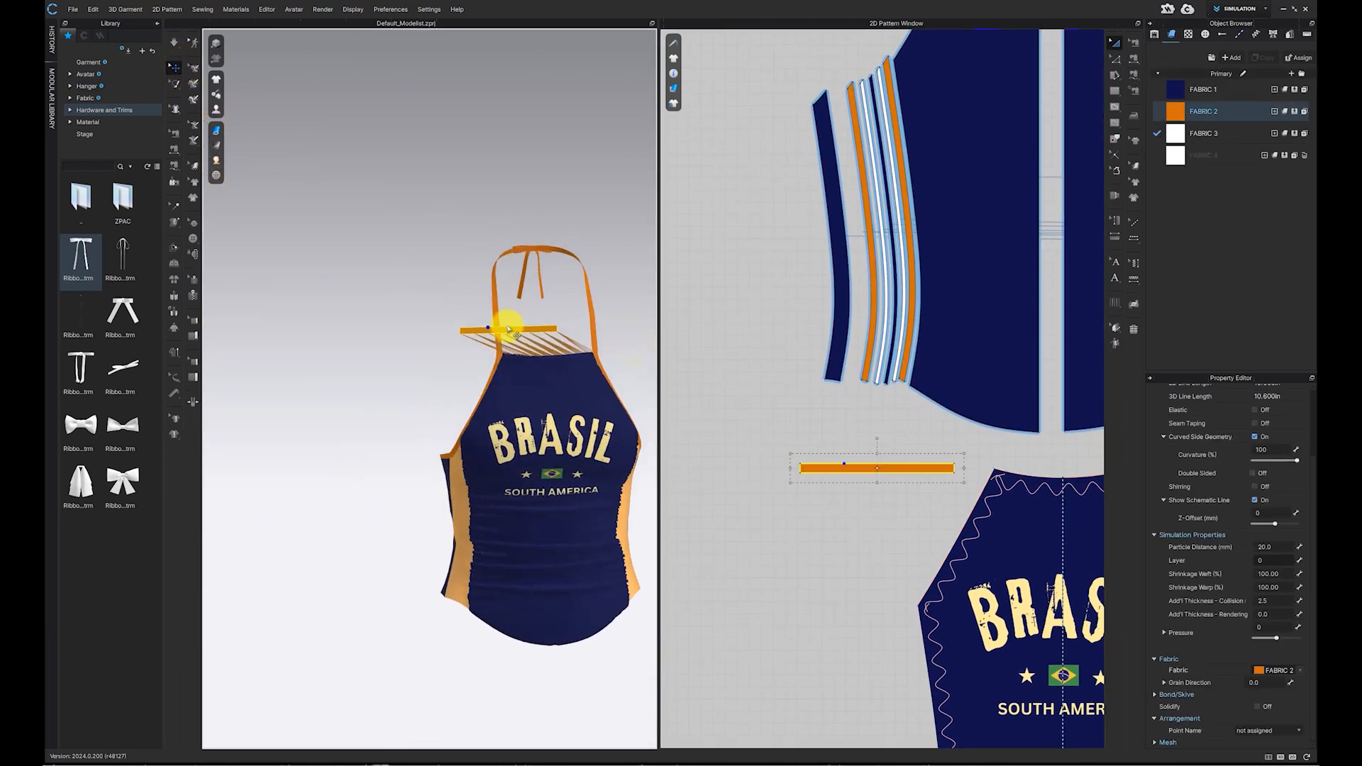
mouse_move(559, 355)
right_mouse_down()
mouse_move(536, 339)
mouse_move(563, 350)
mouse_move(550, 343)
right_mouse_up()
left_click(175, 44)
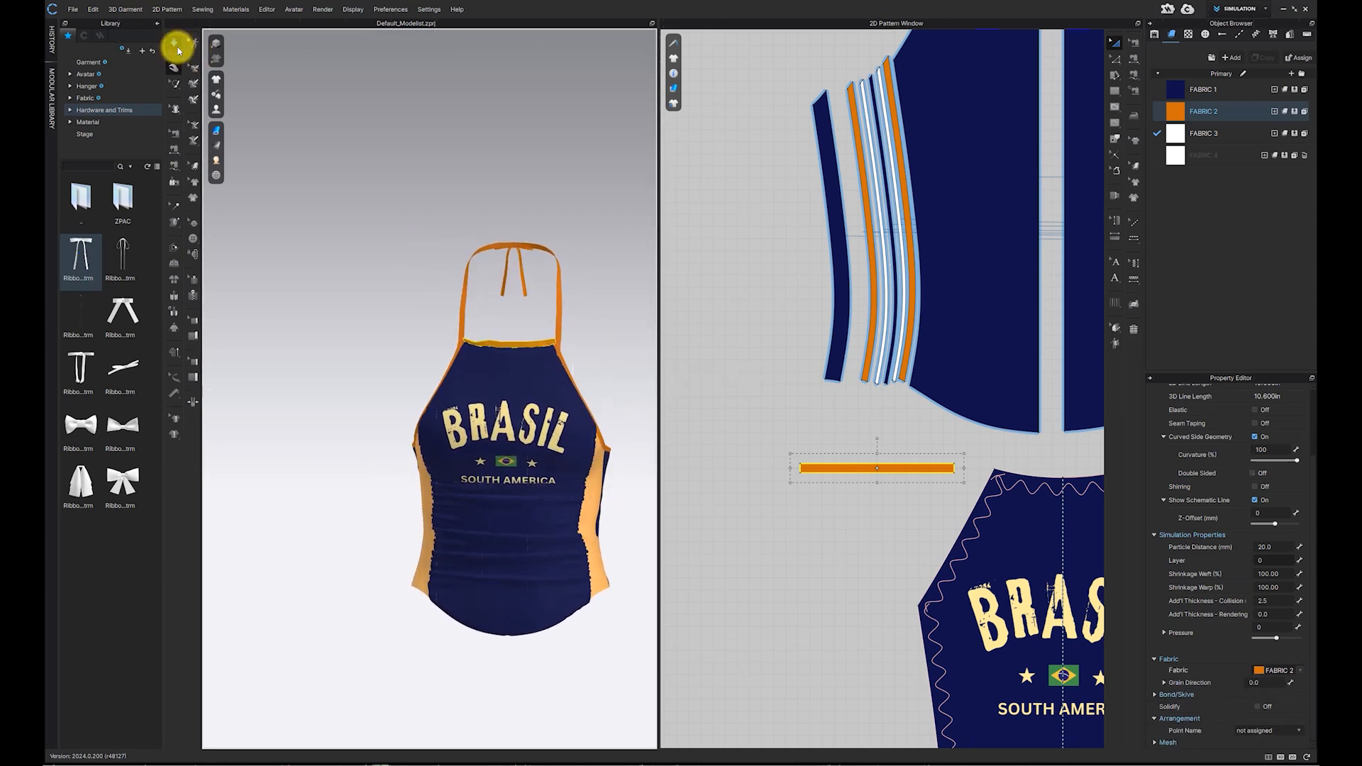
Step: Sew both short ends of the neckline band to the halter straps
left_click(697, 344)
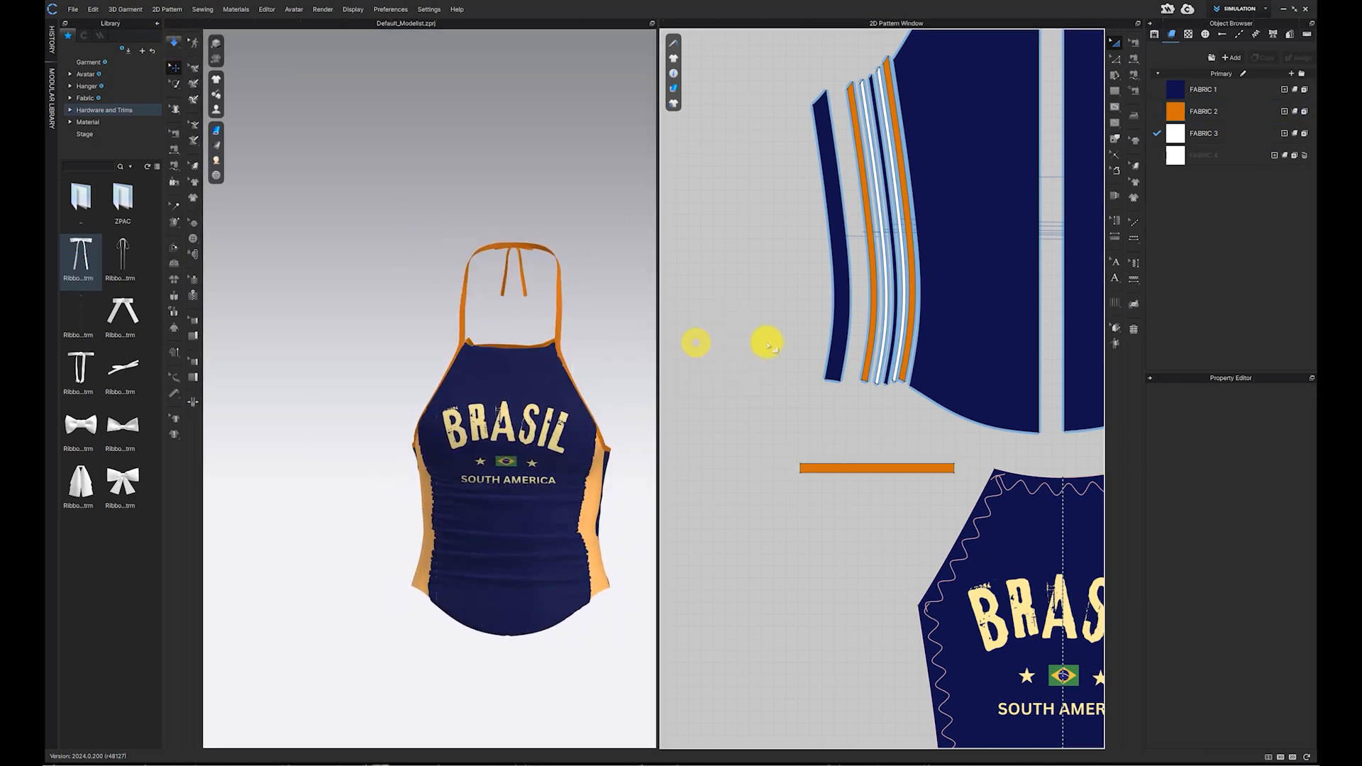
scroll(767, 343, "down", 3)
left_click(1134, 73)
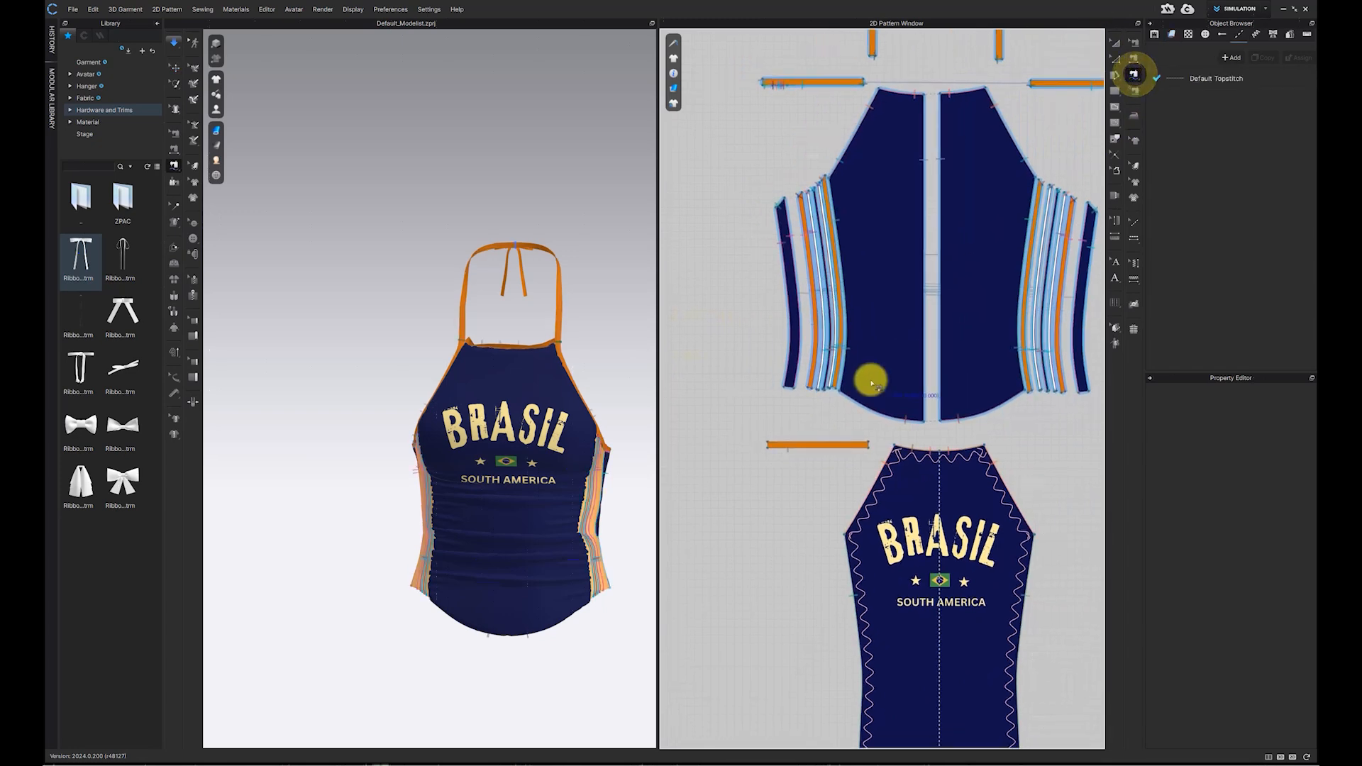
scroll(754, 478, "up", 5)
scroll(433, 402, "up", 3)
scroll(433, 403, "up", 3)
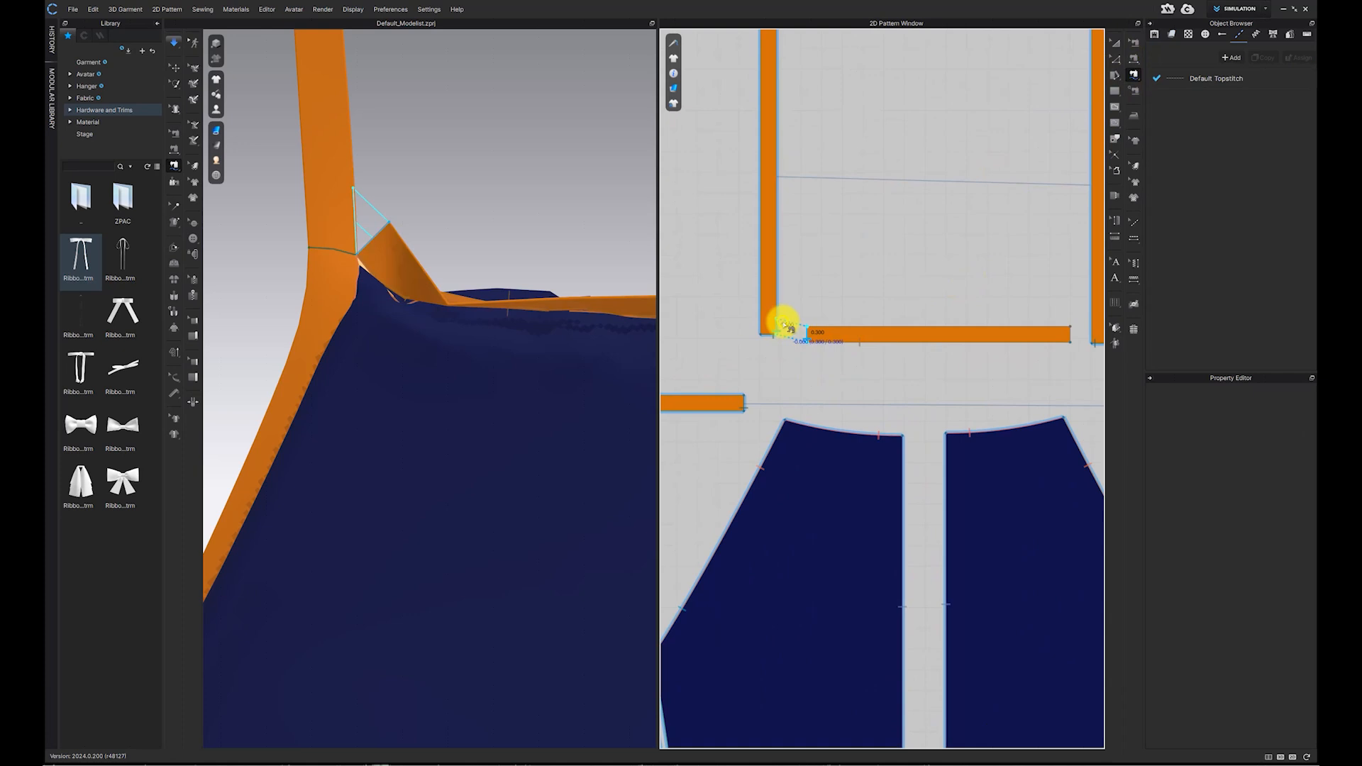
left_click(784, 323)
middle_click_drag(861, 334, 767, 355)
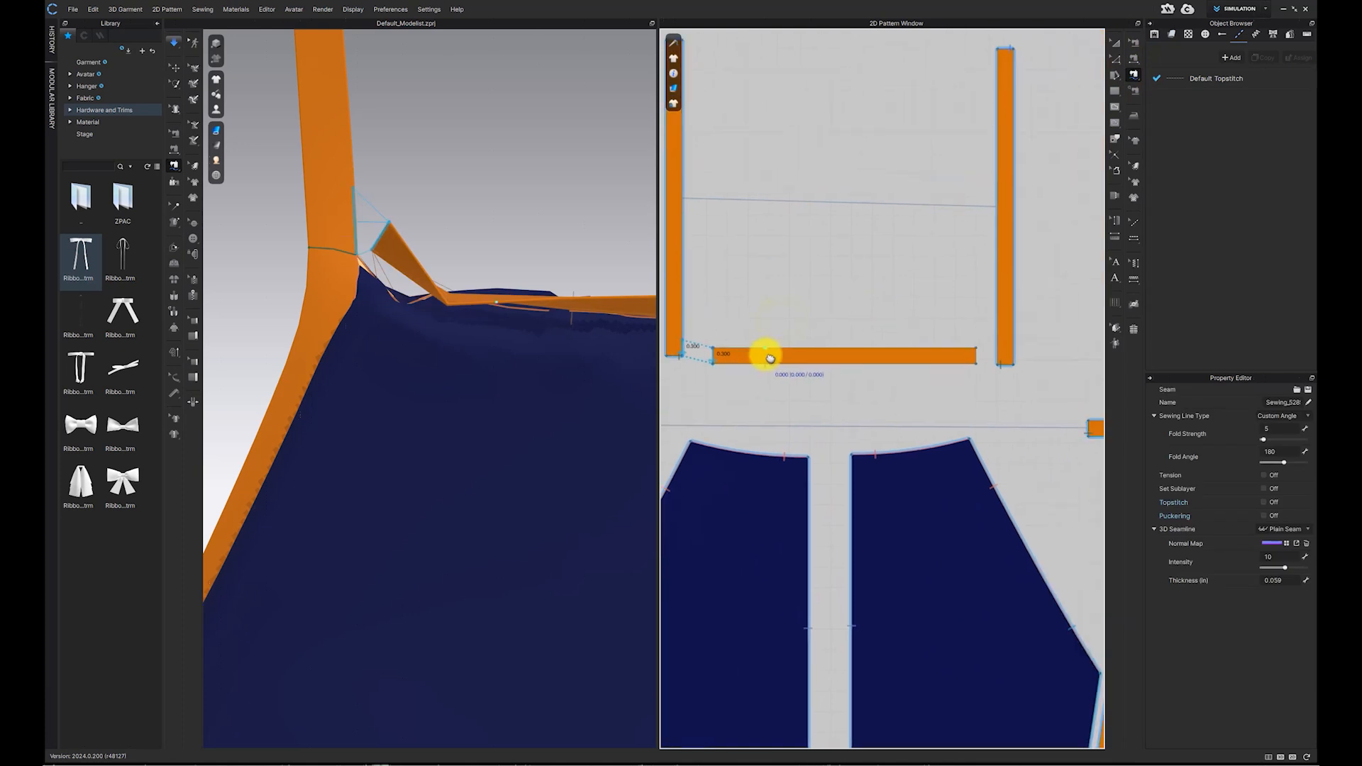
left_click(981, 367)
left_click(997, 355)
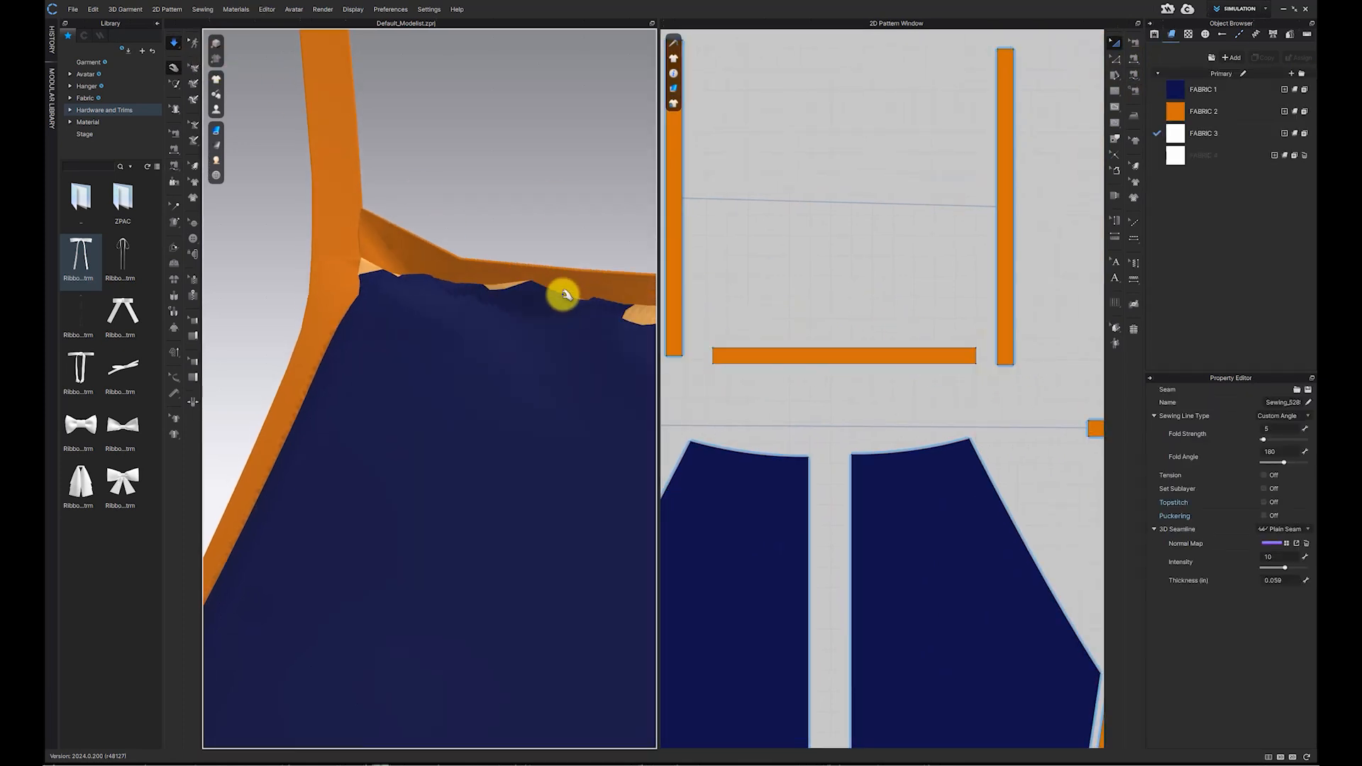
Step: Pull the band into place on the neckline, set its particle distance to 5 and simulate
mouse_move(547, 286)
right_mouse_down()
mouse_move(514, 283)
mouse_move(521, 261)
mouse_move(561, 271)
right_mouse_up()
left_click(174, 43)
left_click(175, 67)
scroll(634, 306, "down", 4)
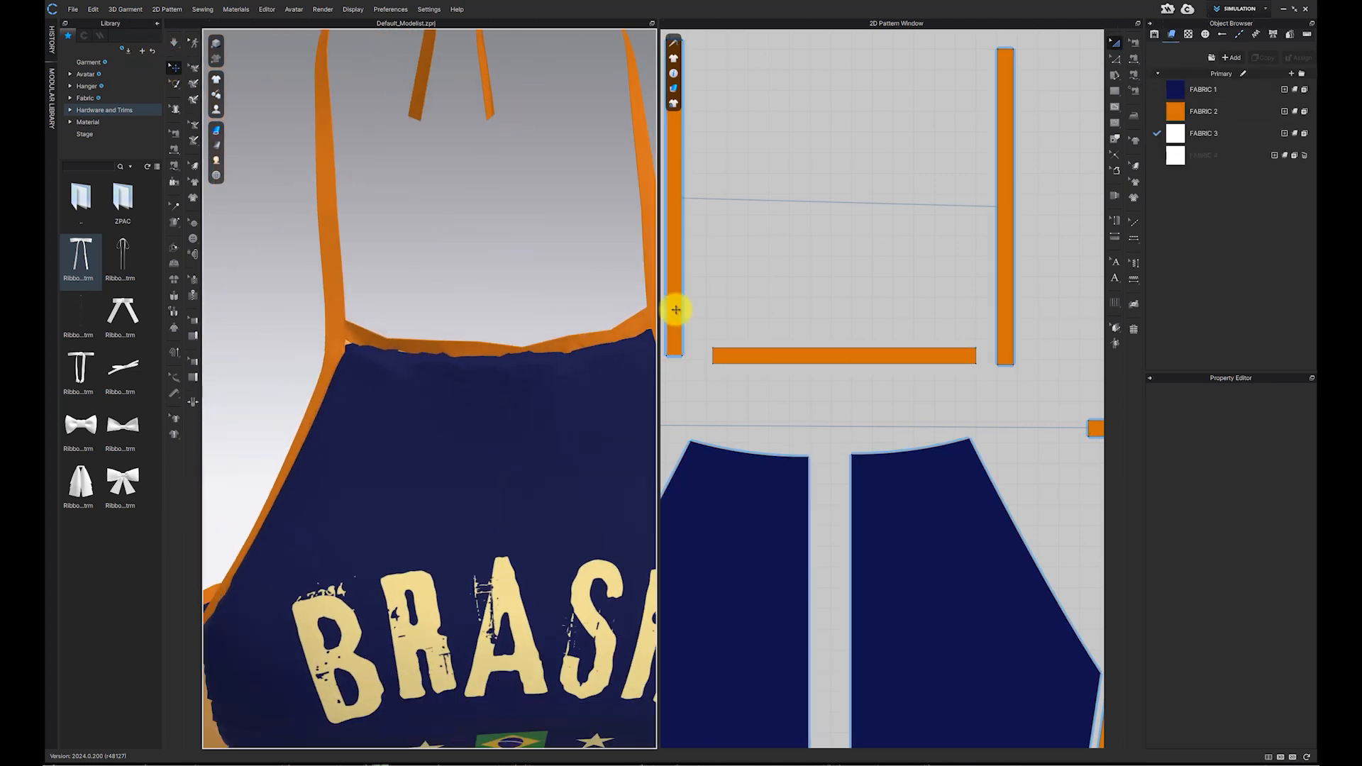
left_click(580, 344)
left_click(1284, 548)
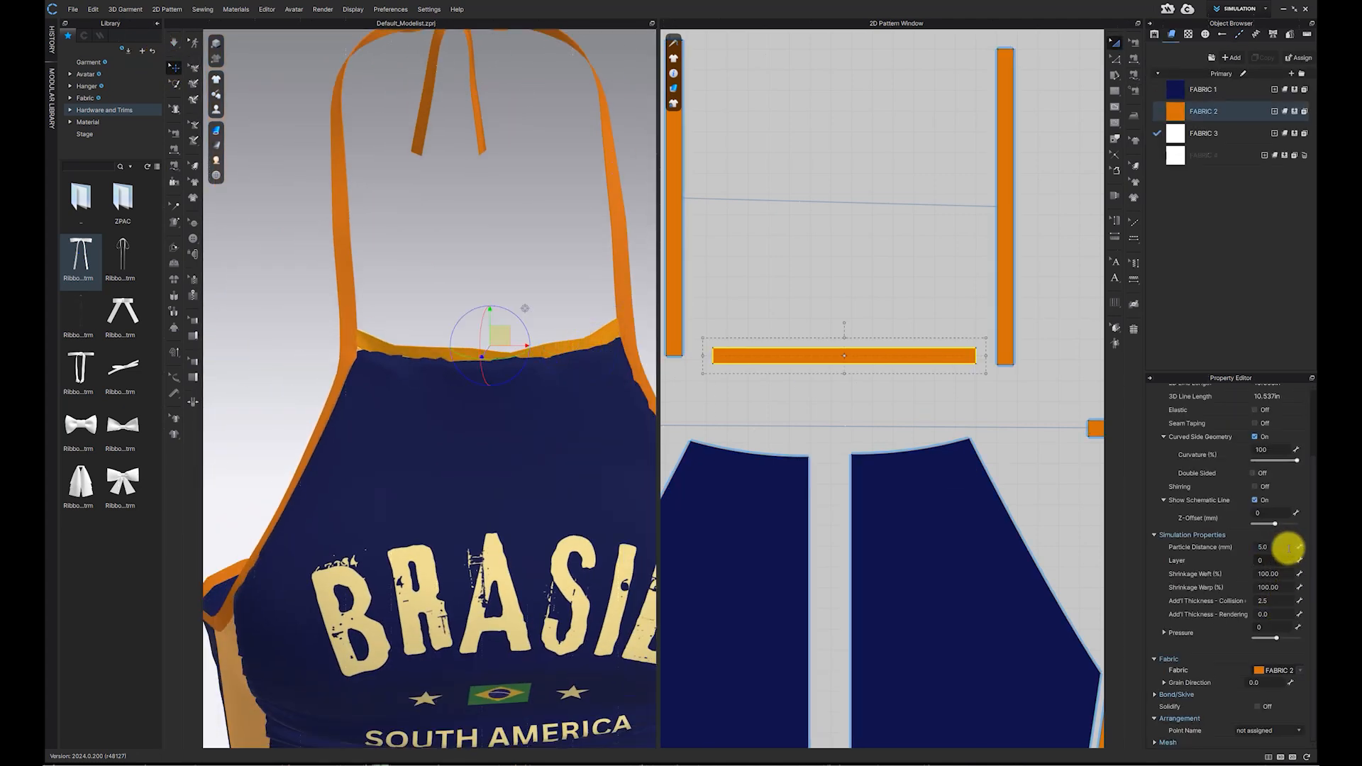
left_click(175, 46)
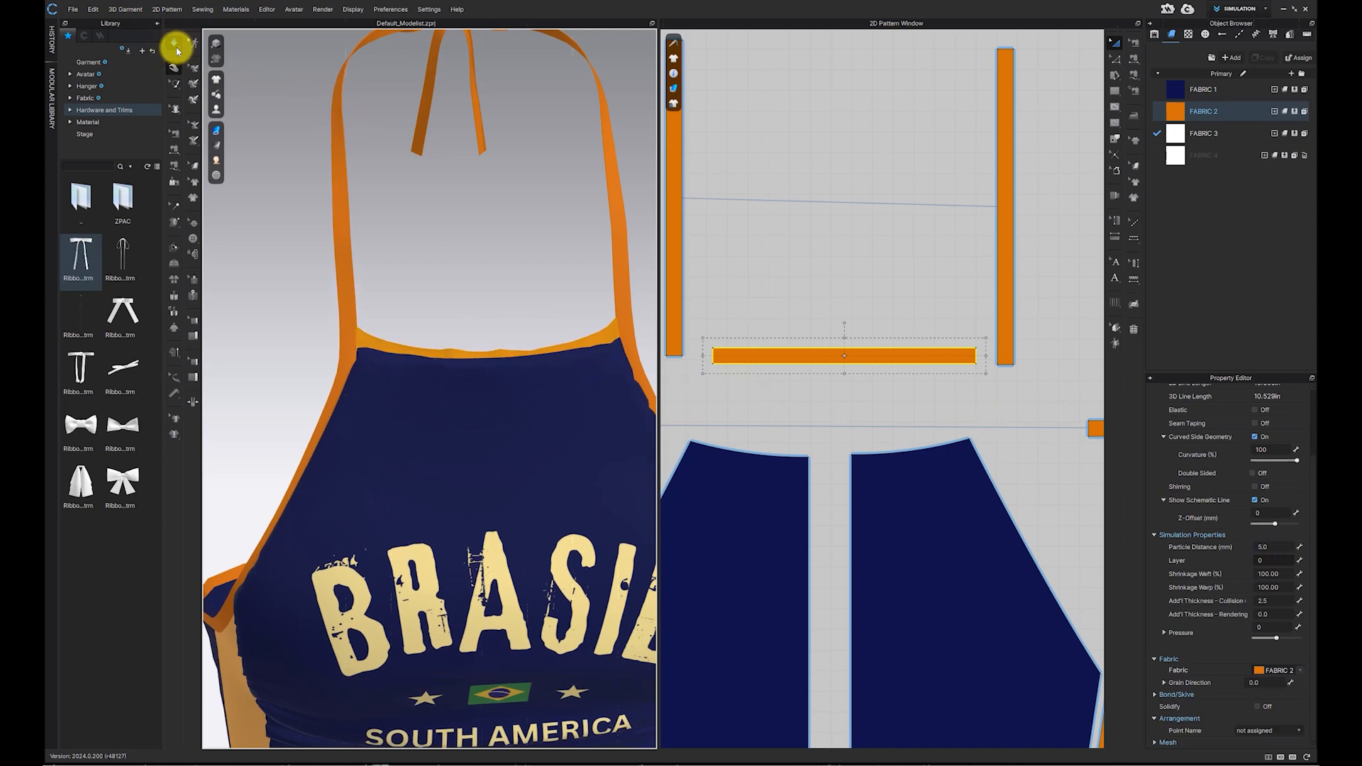
right_click_drag(293, 99, 535, 390)
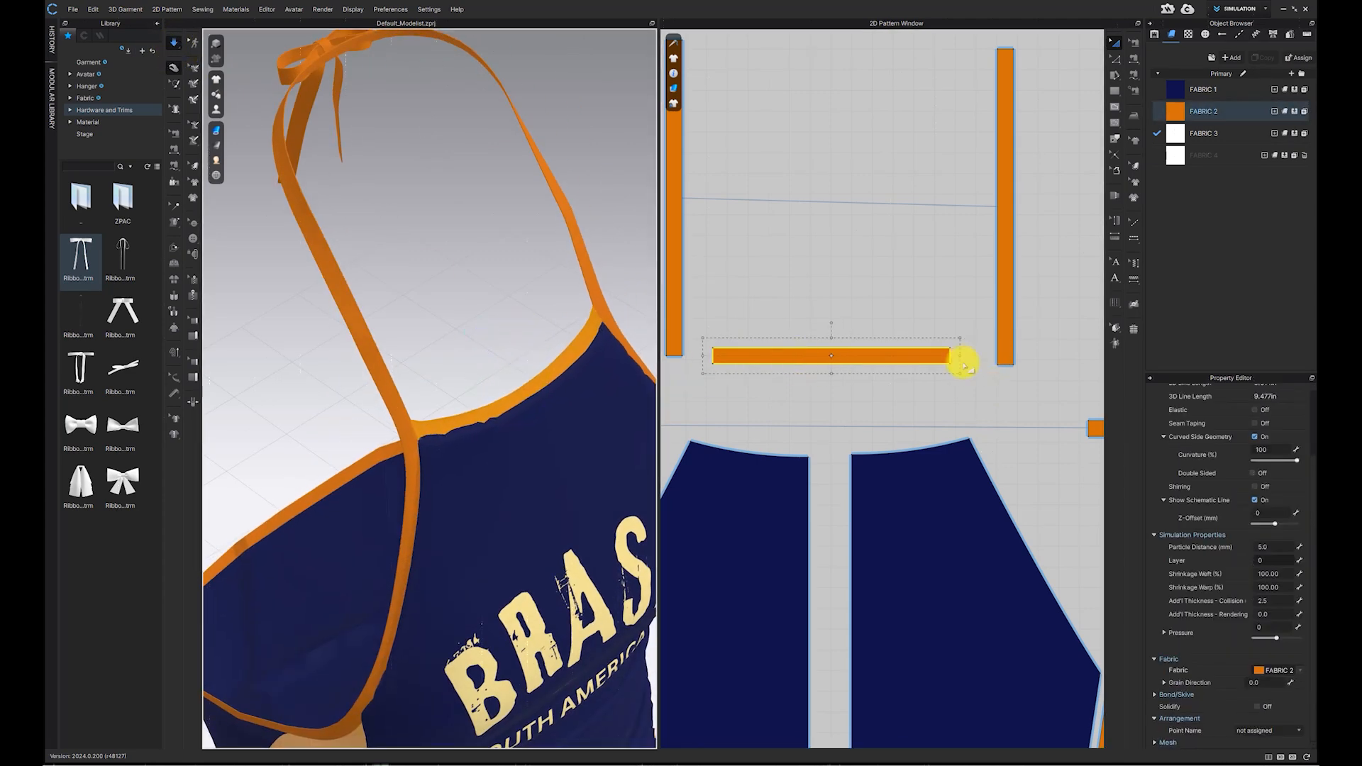
Step: Shorten the neckline band slightly by moving its end inward
left_click_drag(962, 359, 935, 358)
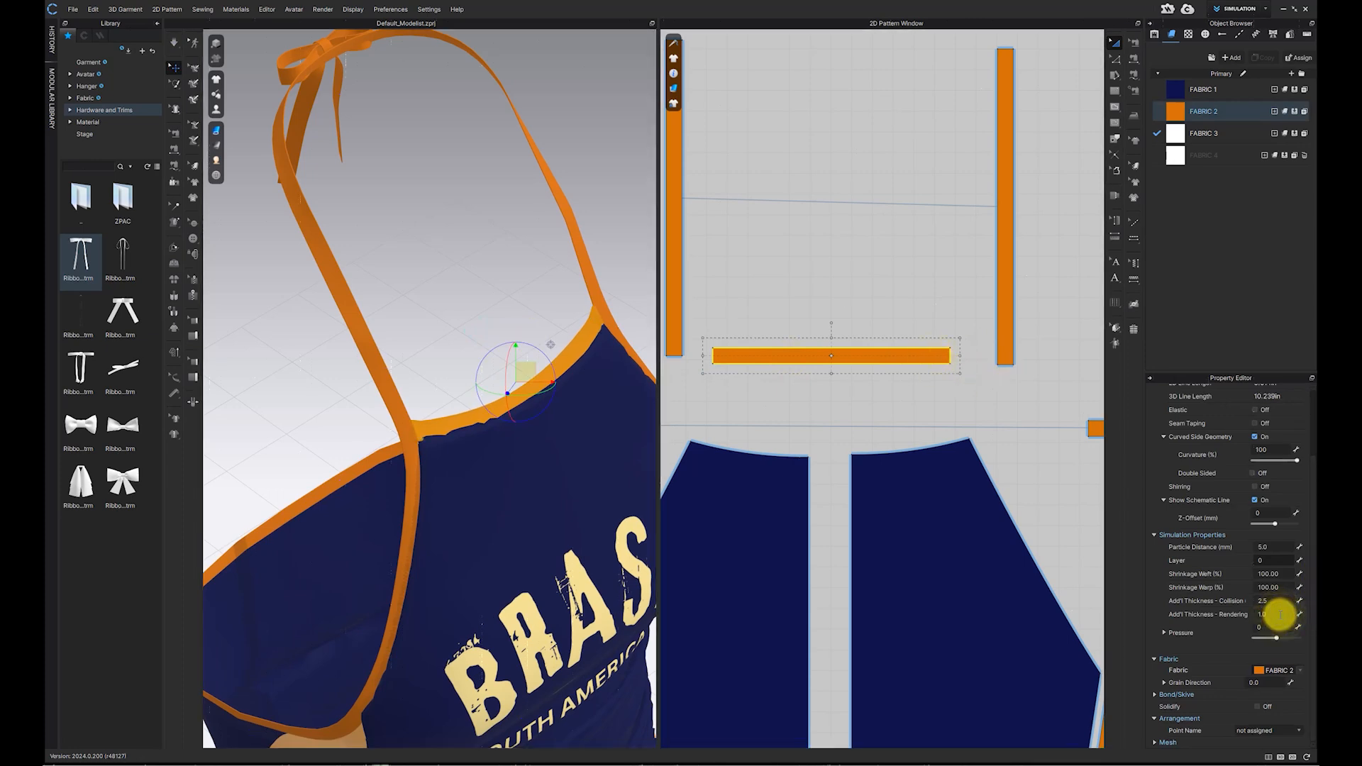
left_click(583, 248)
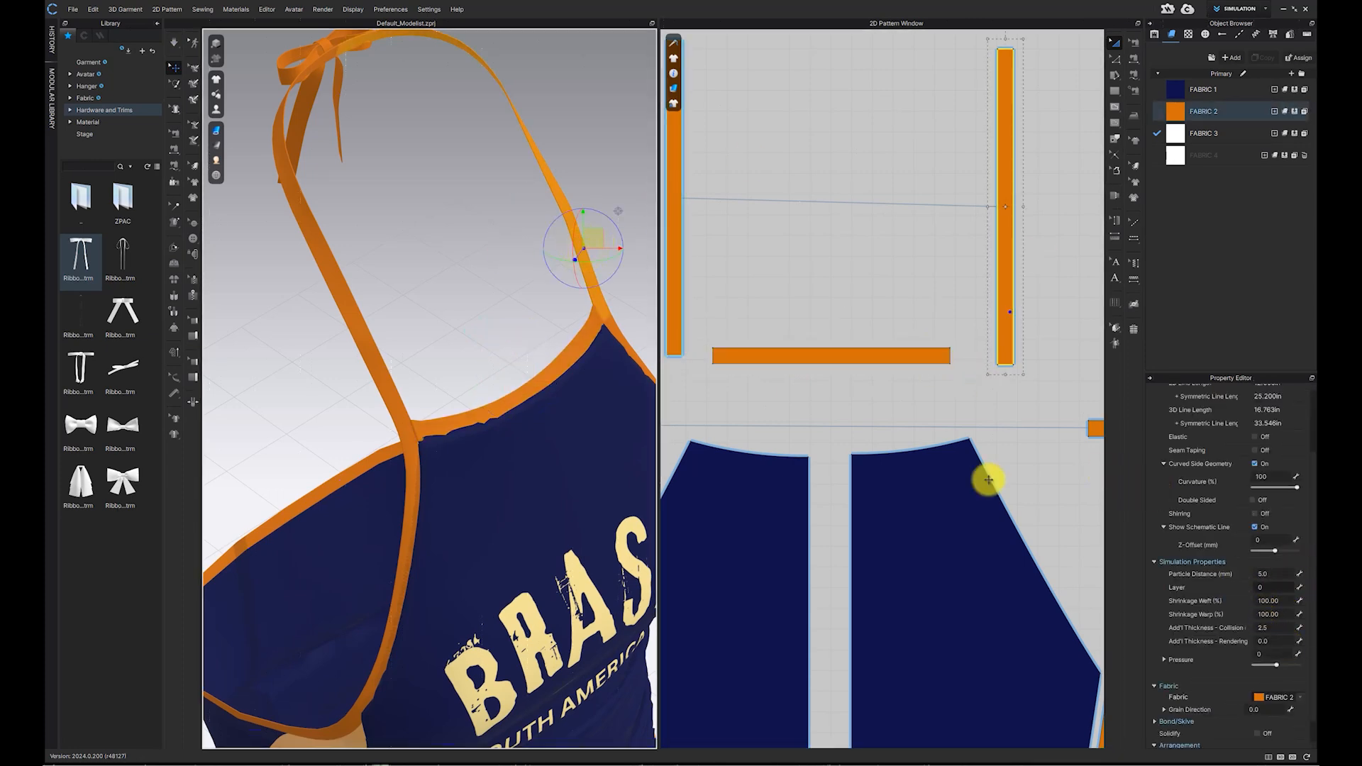
Step: Select all the bands and straps and set their additional rendering thickness to 1
scroll(714, 189, "down", 5)
left_click_drag(695, 169, 1054, 337)
left_click(1281, 640)
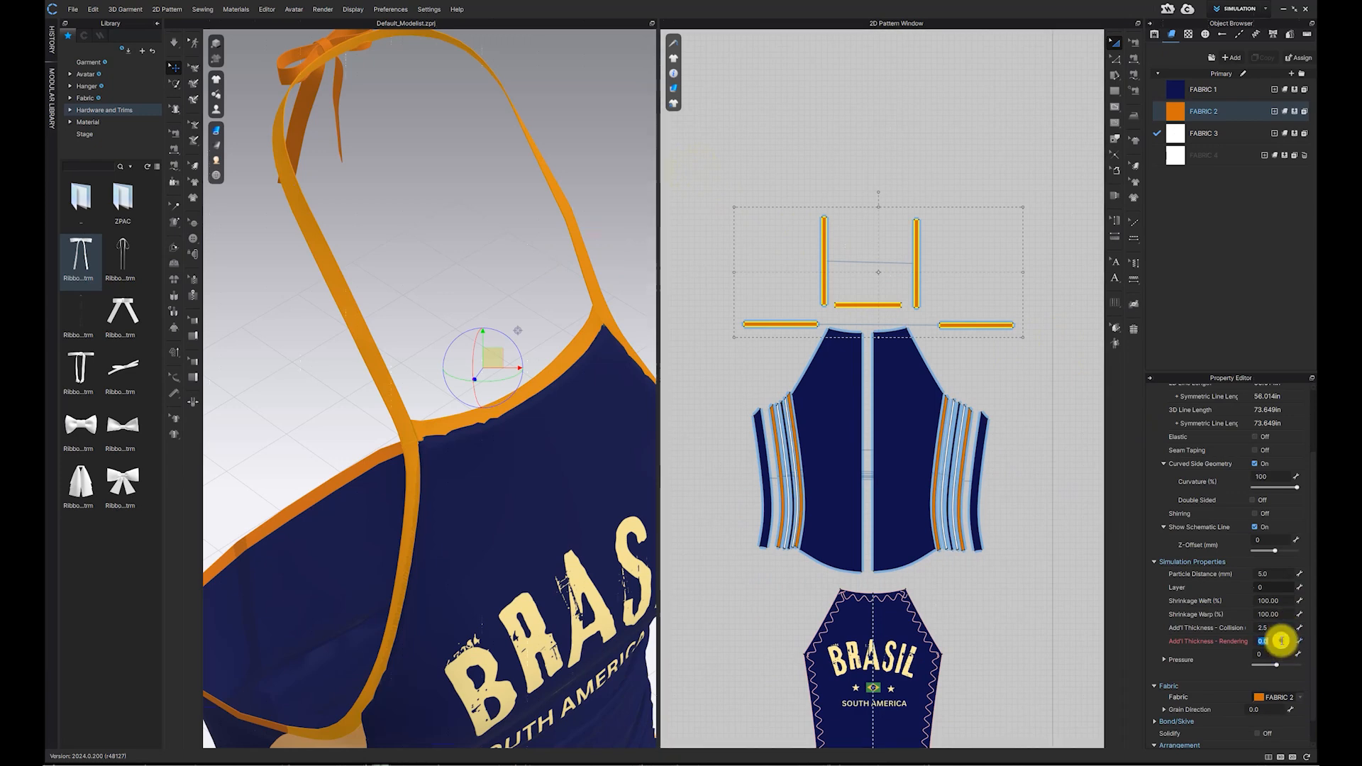
type("1")
key("Return")
Step: Select the back piece and set its particle distance to 5
middle_click_drag(475, 501, 560, 339)
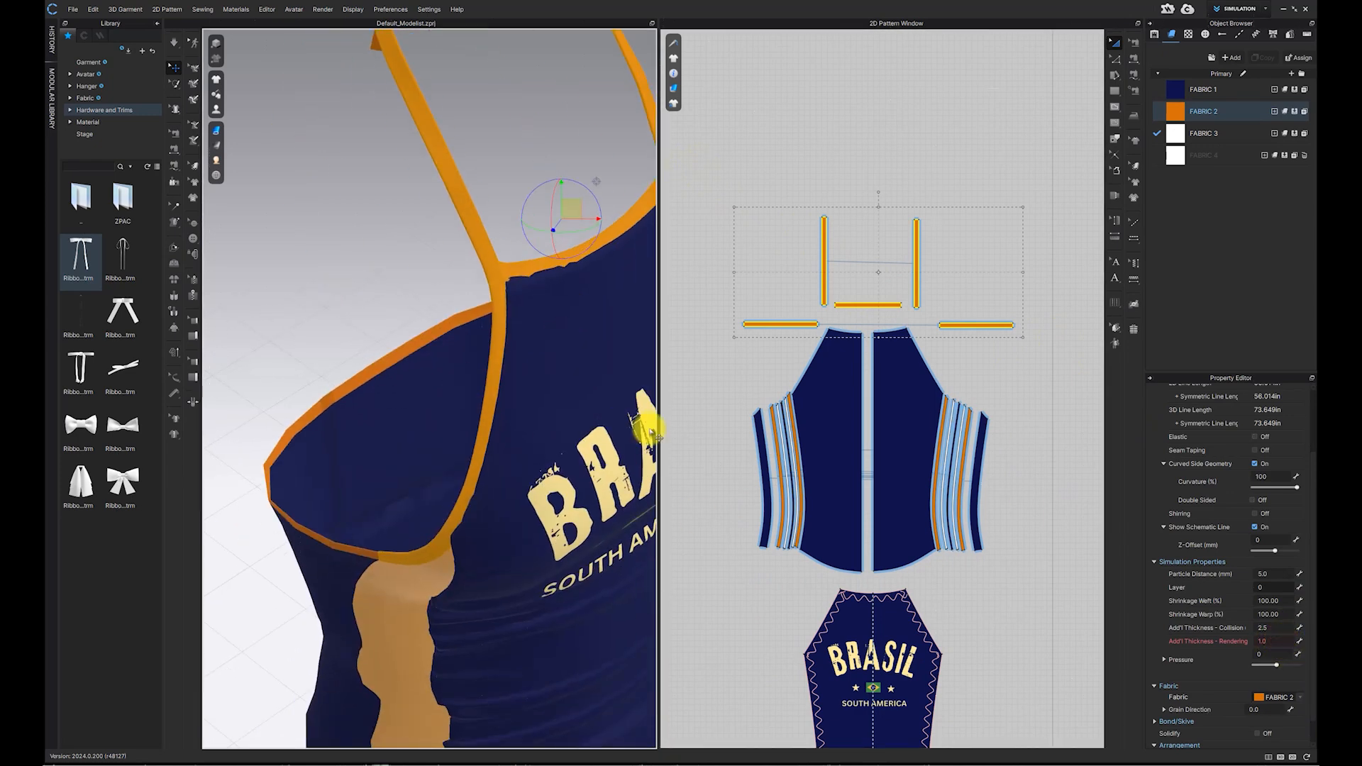
scroll(1055, 464, "down", 2)
middle_click_drag(1055, 464, 860, 429)
left_click_drag(907, 371, 1098, 563)
left_click(1286, 547)
type("5")
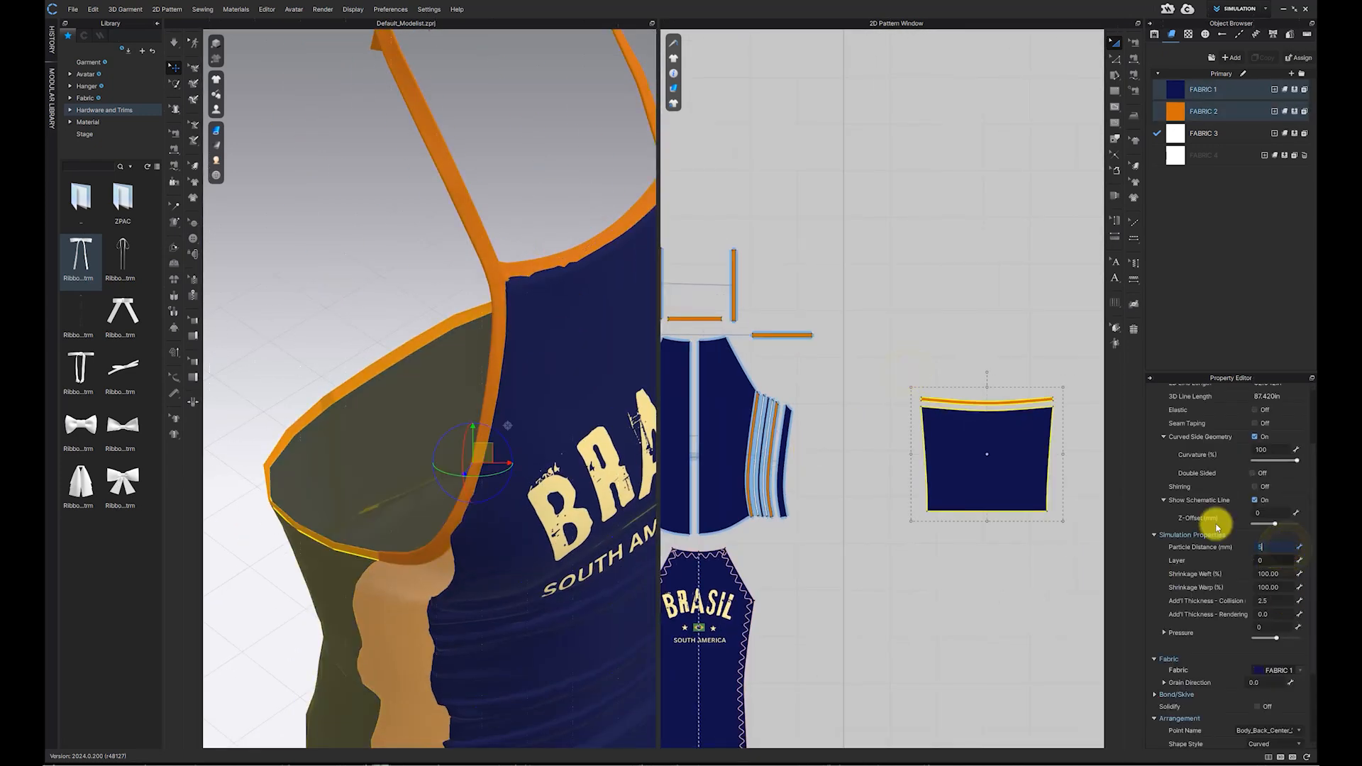
Step: Set the back band's additional rendering thickness and simulate the garment
left_click(968, 401)
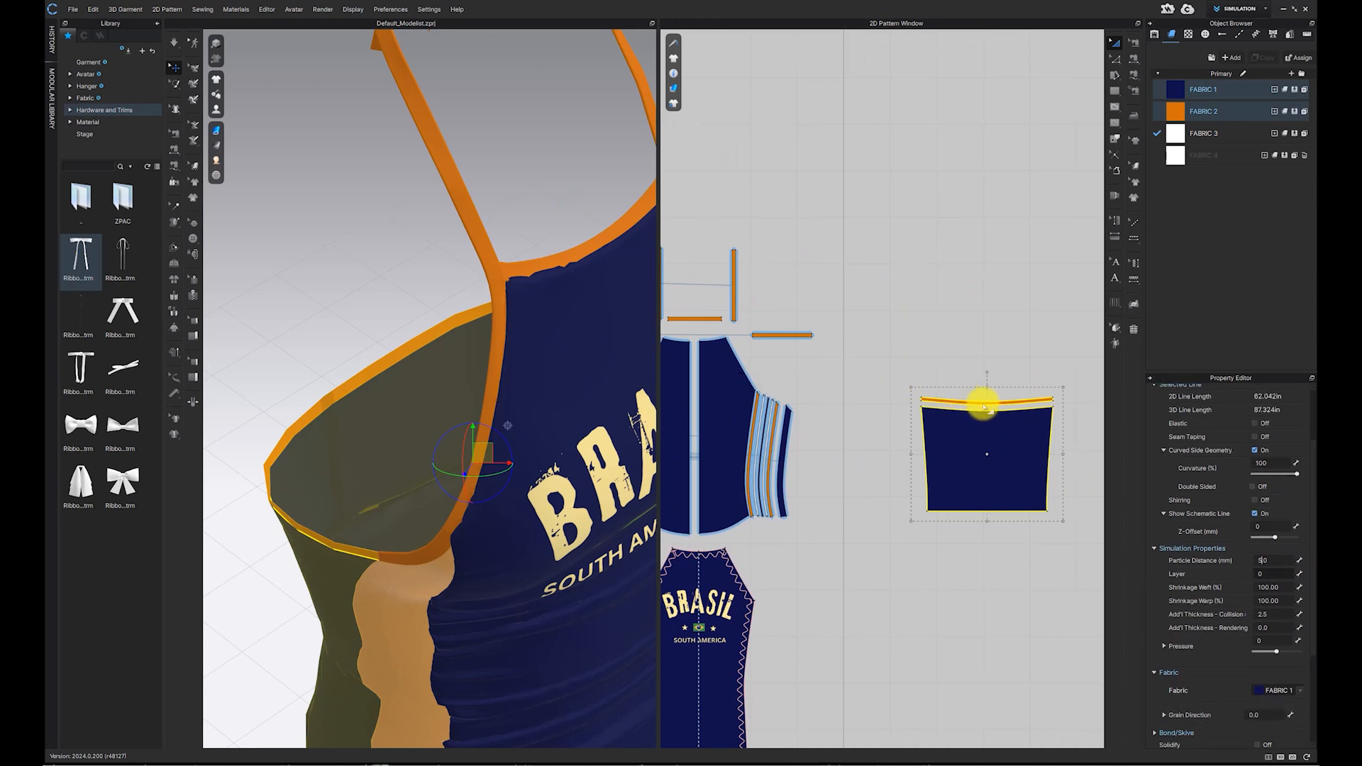
left_click(1007, 399)
left_click(1271, 614)
scroll(1271, 615, "up", 1)
left_click(173, 43)
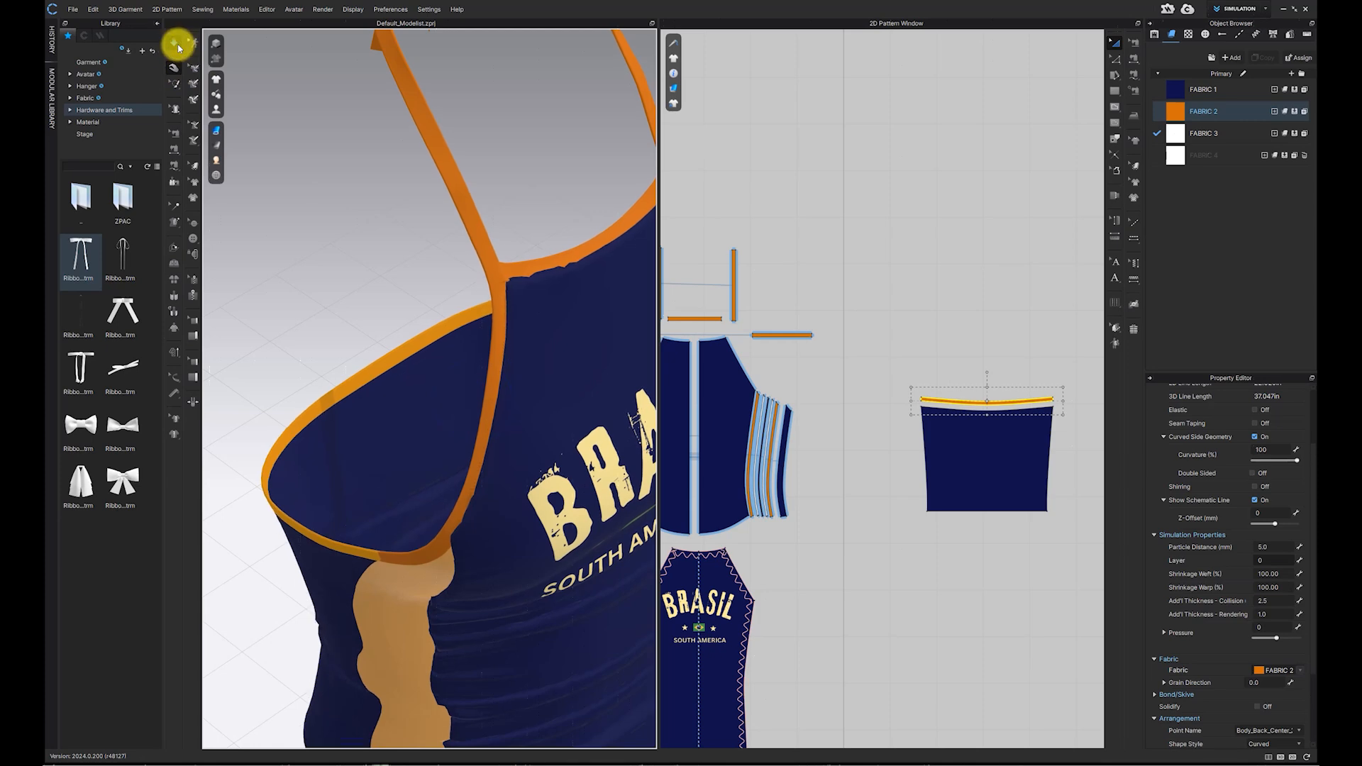
Step: Select the halter tie strap, adjust its elastic ratio slightly and simulate
left_click(552, 422)
scroll(554, 421, "down", 2)
right_click_drag(552, 417, 490, 368)
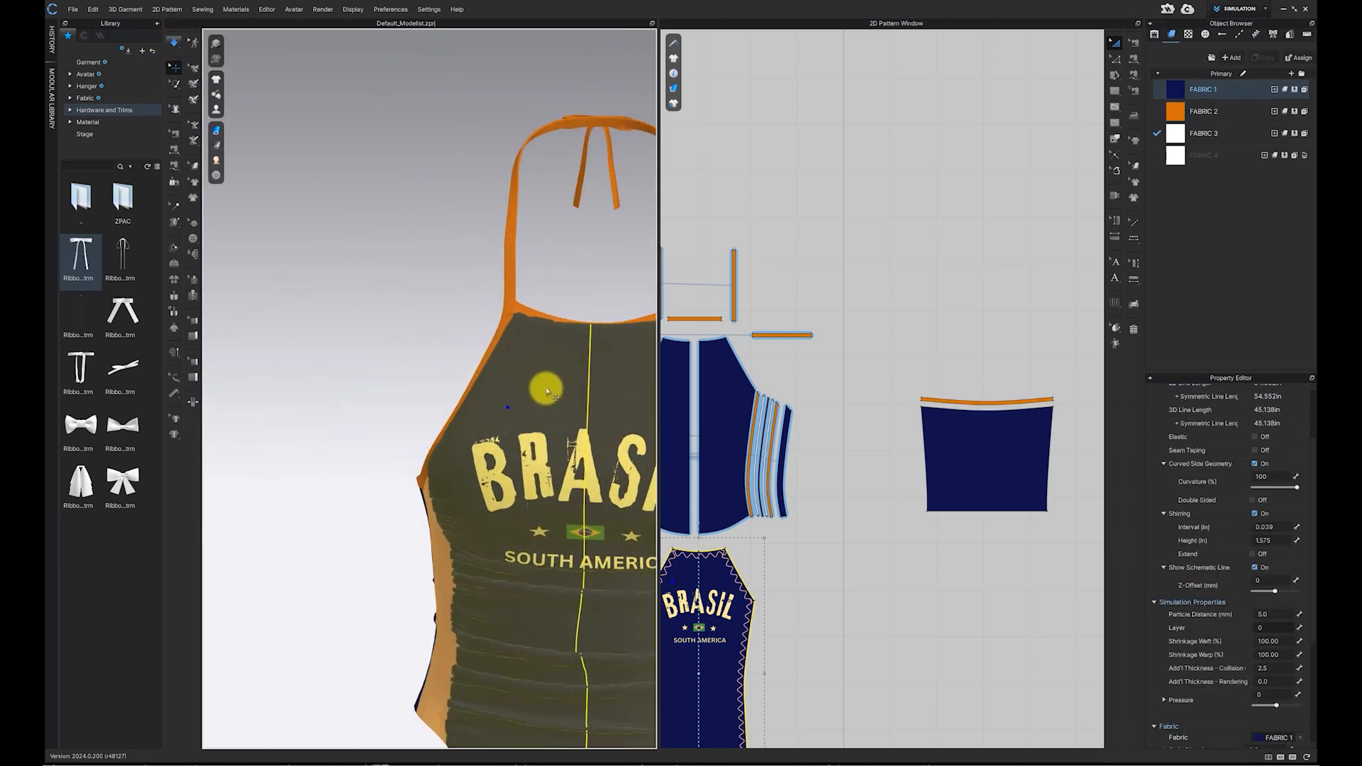
middle_click_drag(547, 387, 469, 330)
scroll(469, 330, "down", 1)
left_click(589, 255)
right_click_drag(531, 329, 730, 335)
left_click(480, 159)
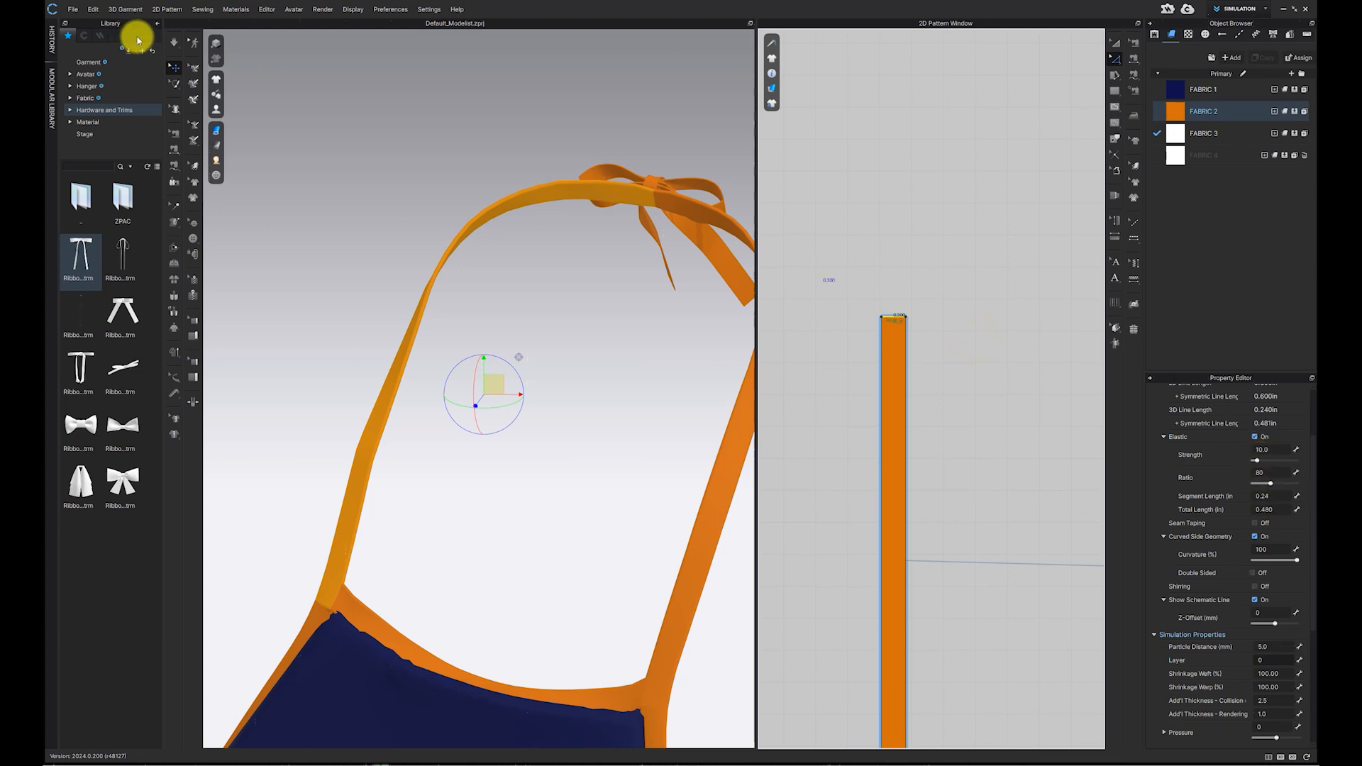
left_click(174, 42)
left_click_drag(1270, 483, 1275, 485)
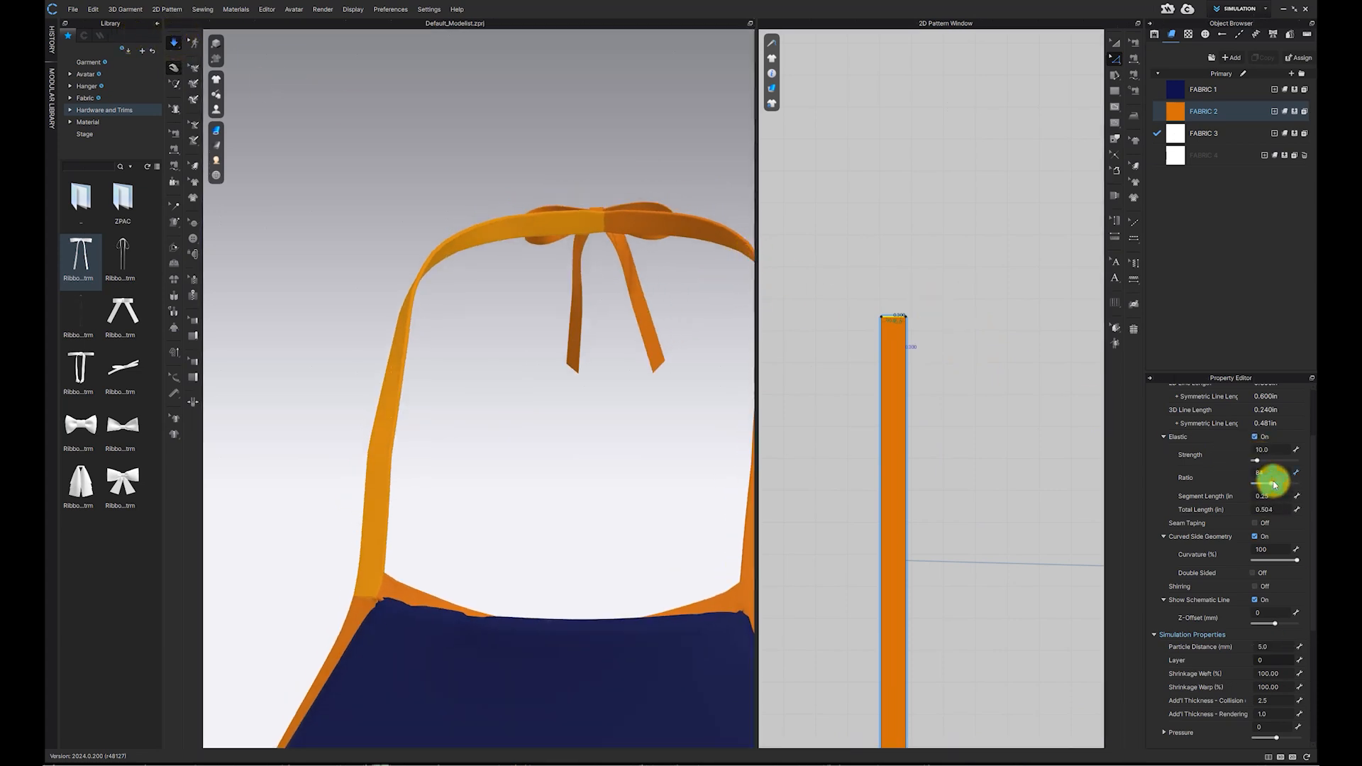
Step: Pull the neck tie bow into place behind the neck while simulating
right_click_drag(662, 272, 537, 318)
left_click(643, 359)
right_click_drag(642, 358, 587, 369)
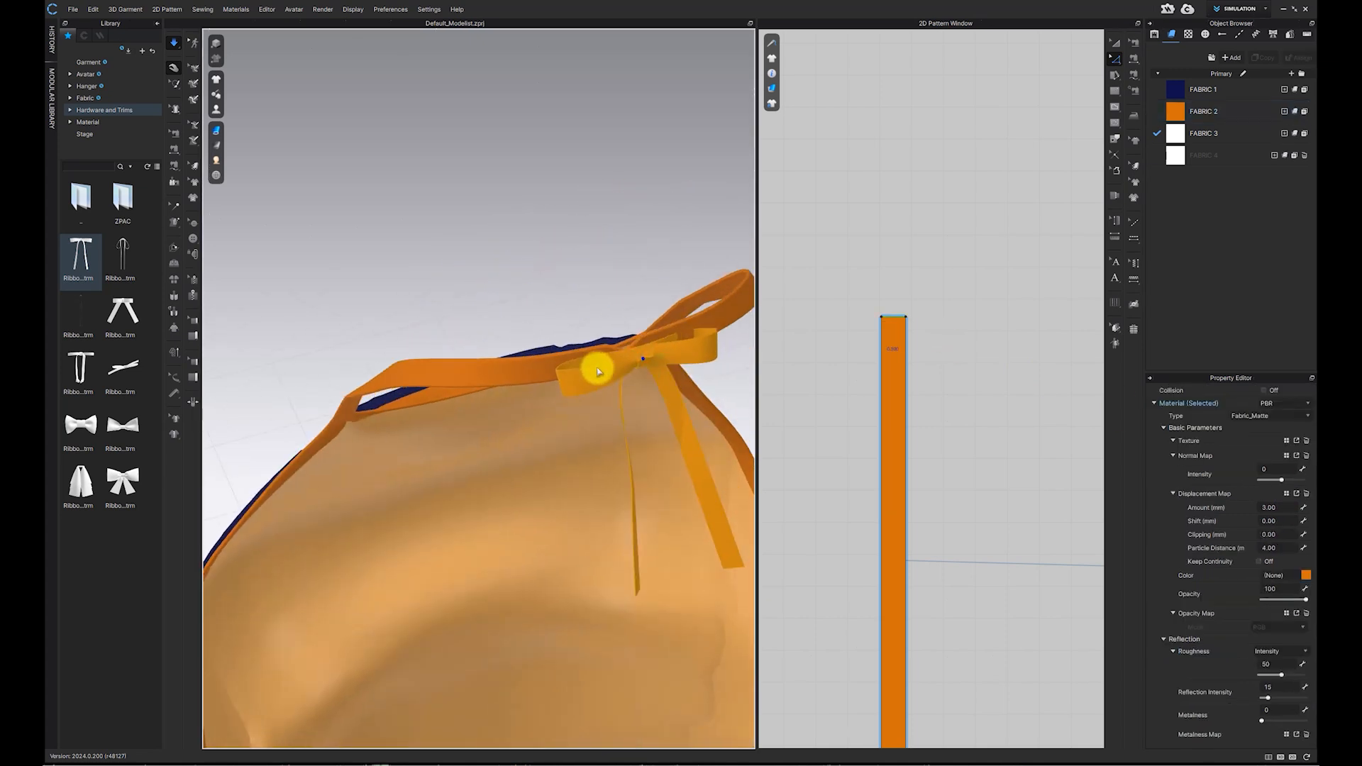
key("space")
right_click_drag(710, 357, 802, 359)
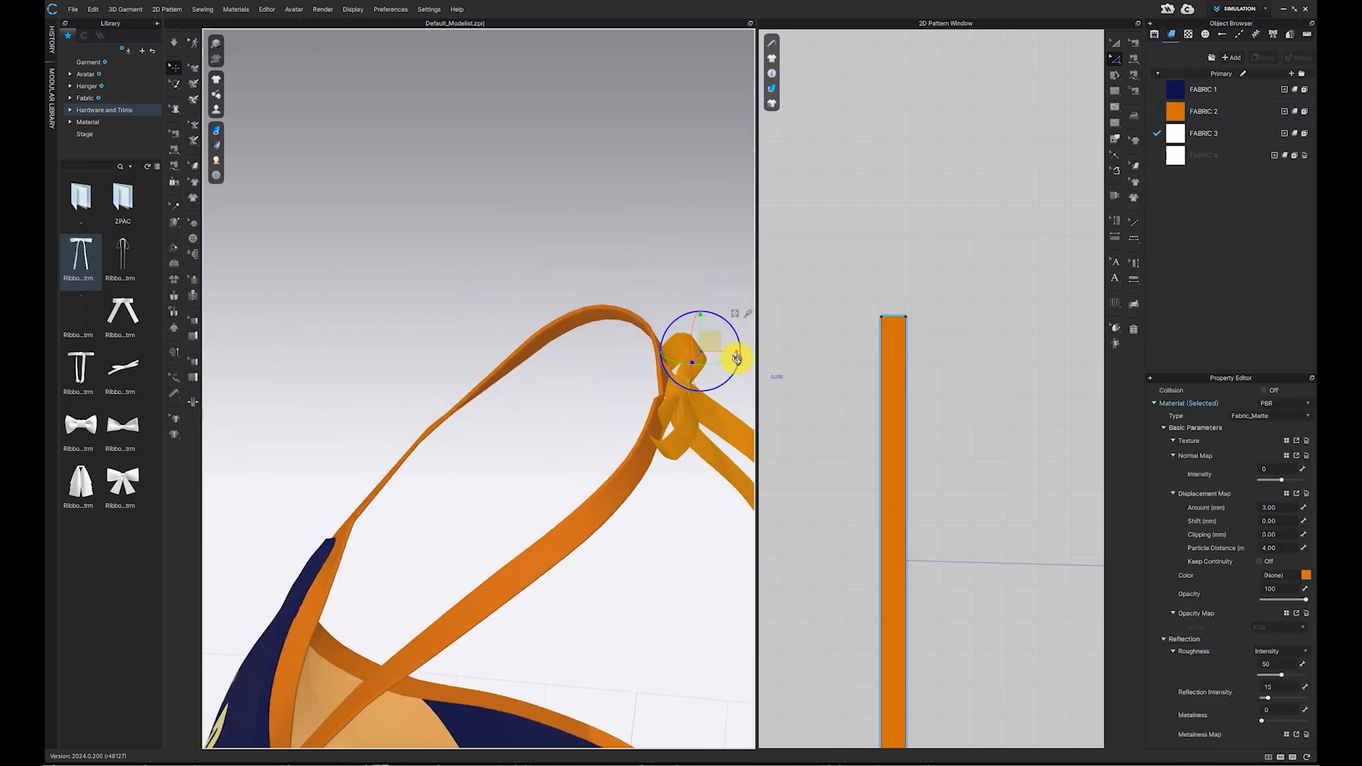
right_click_drag(706, 353, 714, 456)
scroll(927, 447, "down", 6)
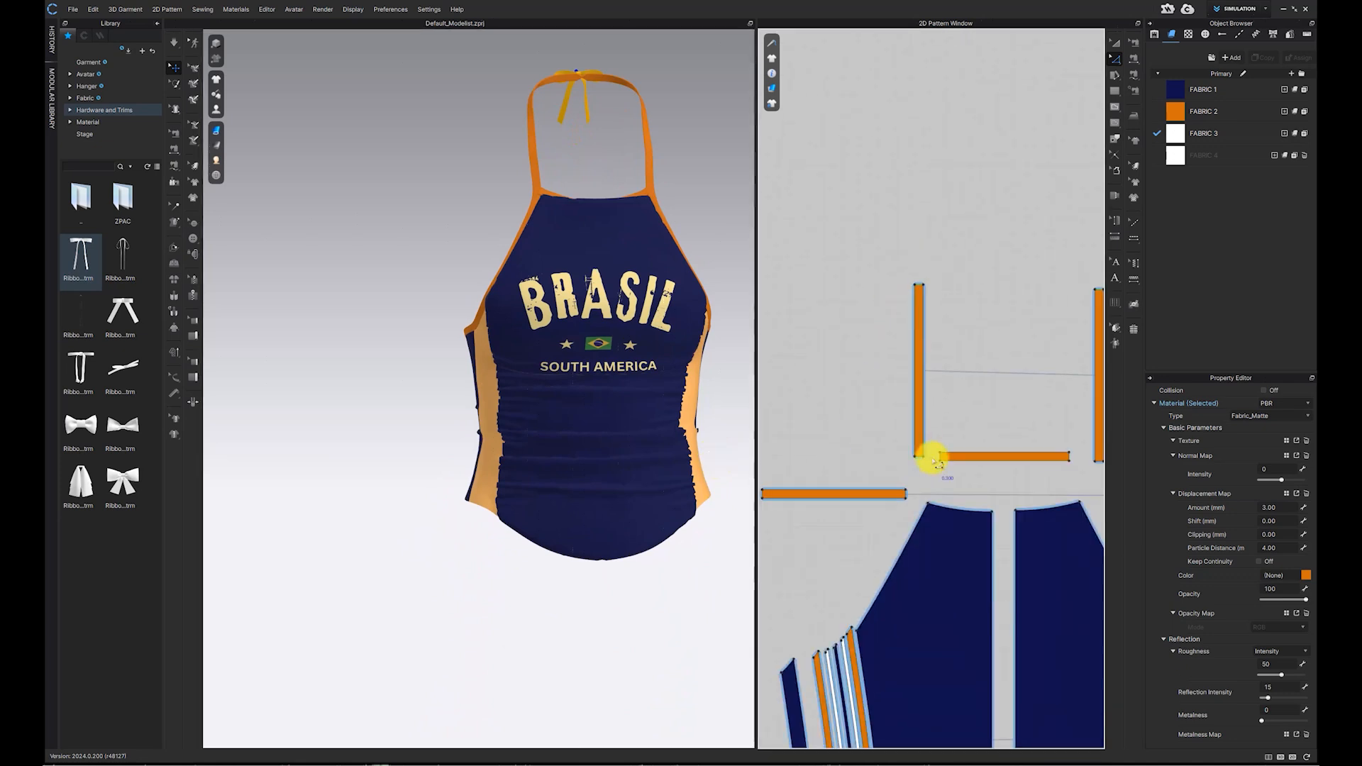
middle_click_drag(723, 416, 639, 404)
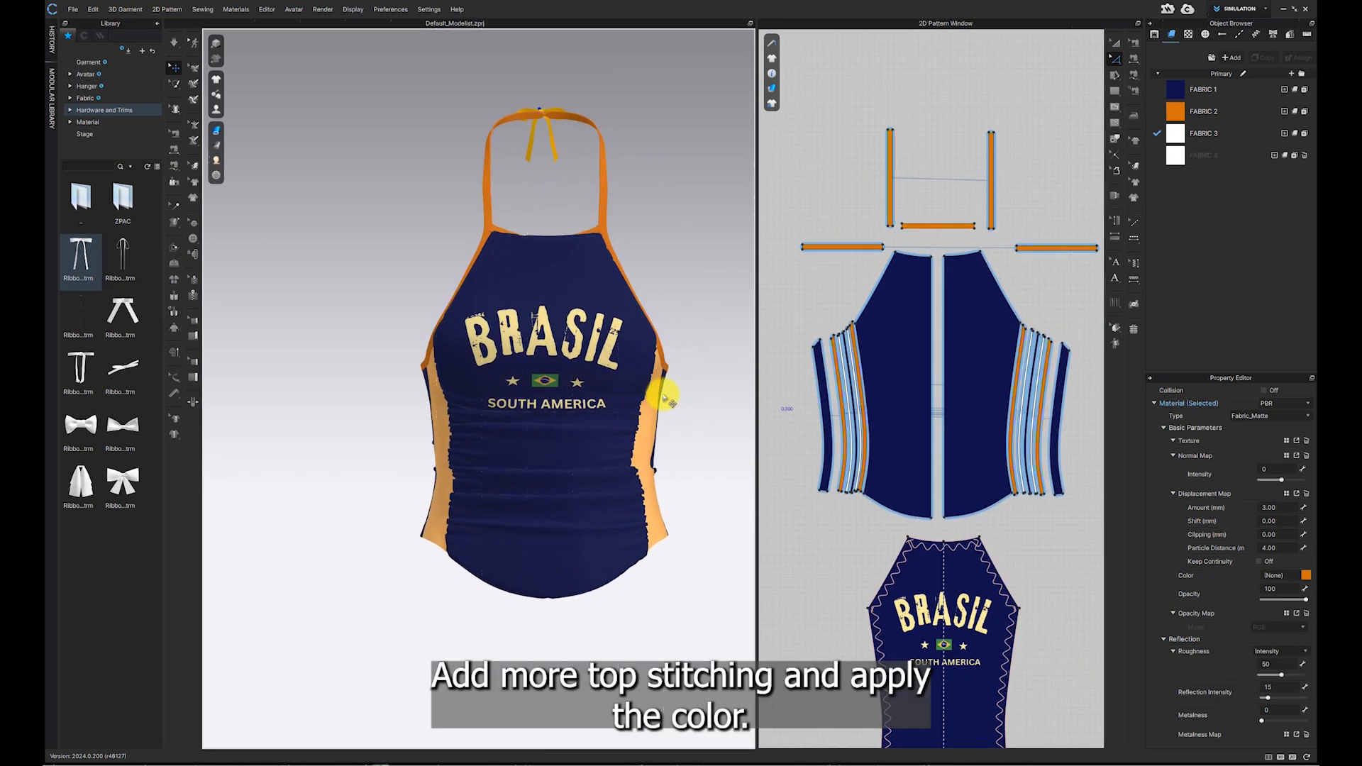
Step: Load the ISO_406 Two Needle Bottom Cover topstitch from the library
scroll(610, 402, "down", 1)
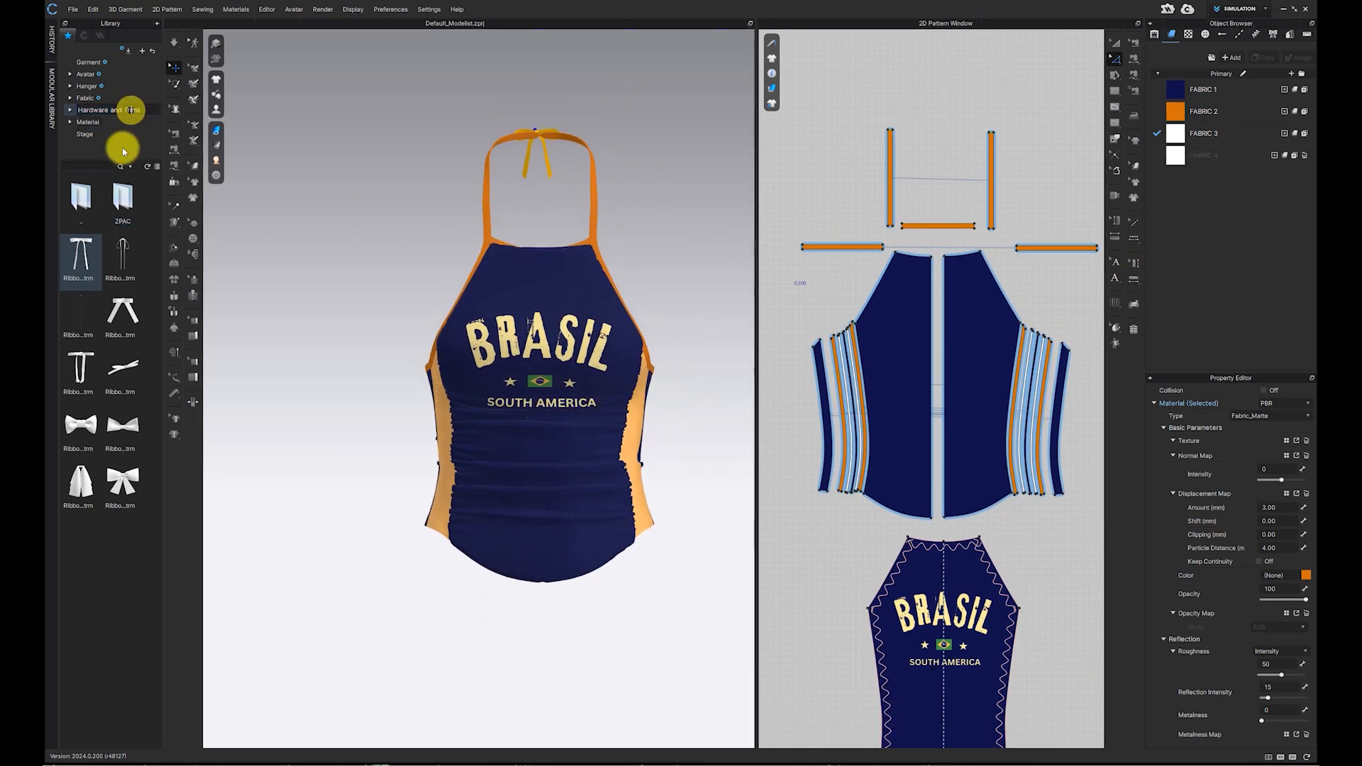
left_click(128, 110)
double_click(91, 495)
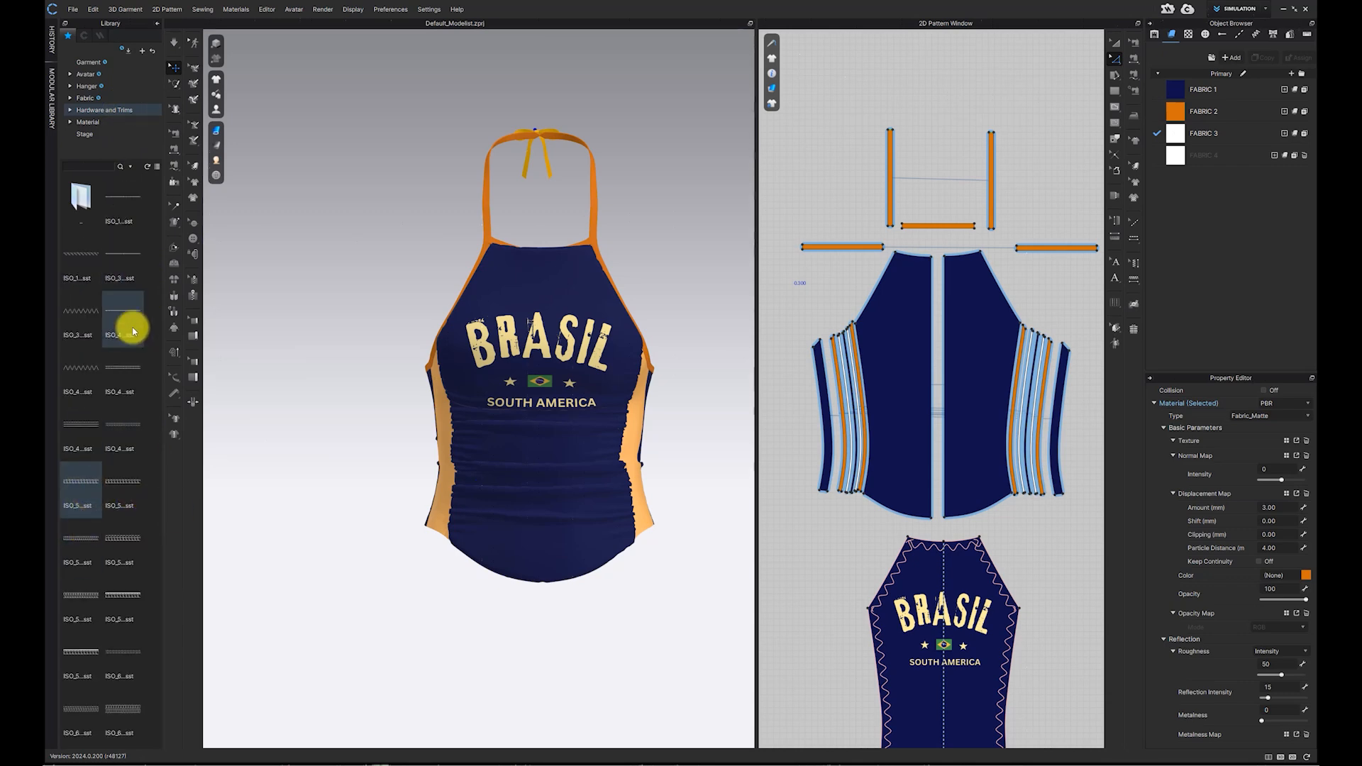
double_click(122, 363)
Step: Apply the topstitch along the hem edges of the side panels
scroll(851, 498, "up", 2)
middle_click_drag(852, 498, 873, 386)
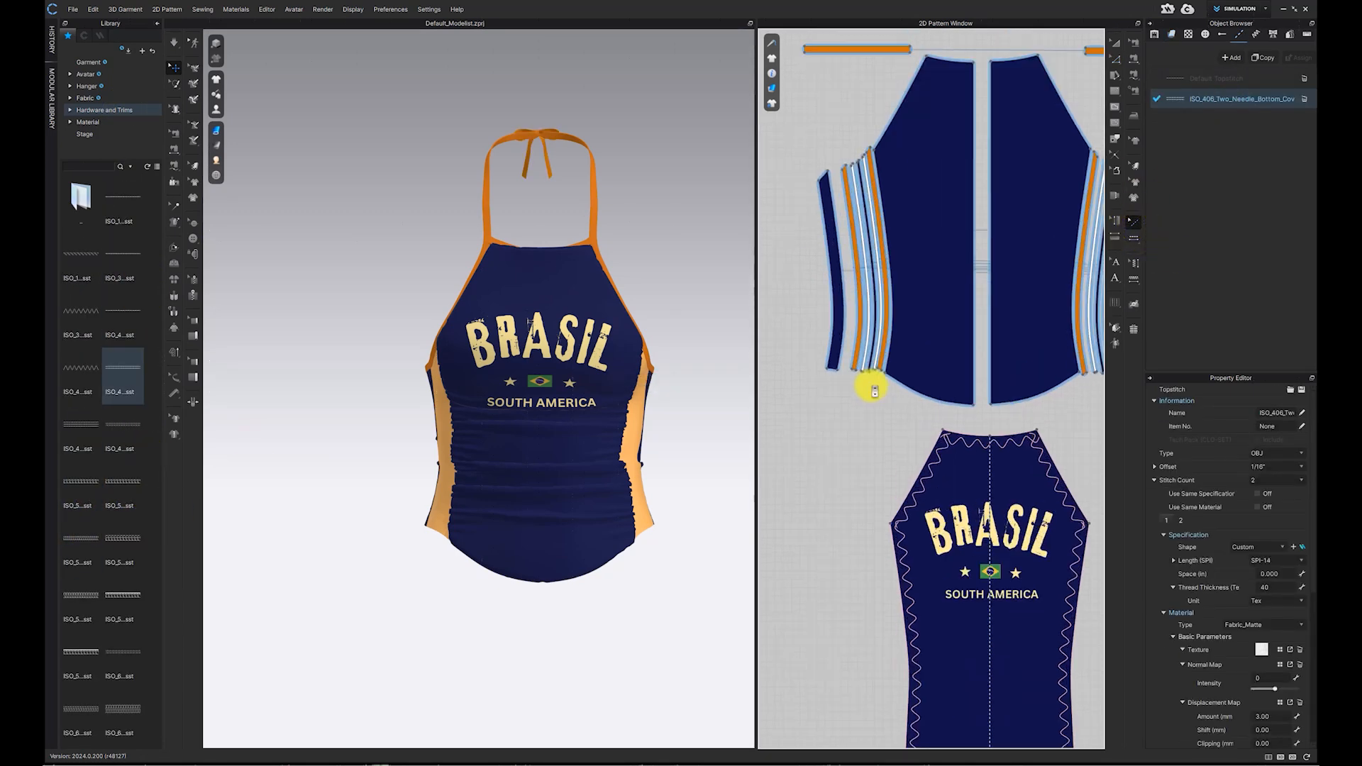
scroll(871, 387, "up", 4)
left_click(1132, 239)
scroll(803, 356, "up", 3)
left_click(803, 359)
left_click(869, 360)
left_click(894, 366)
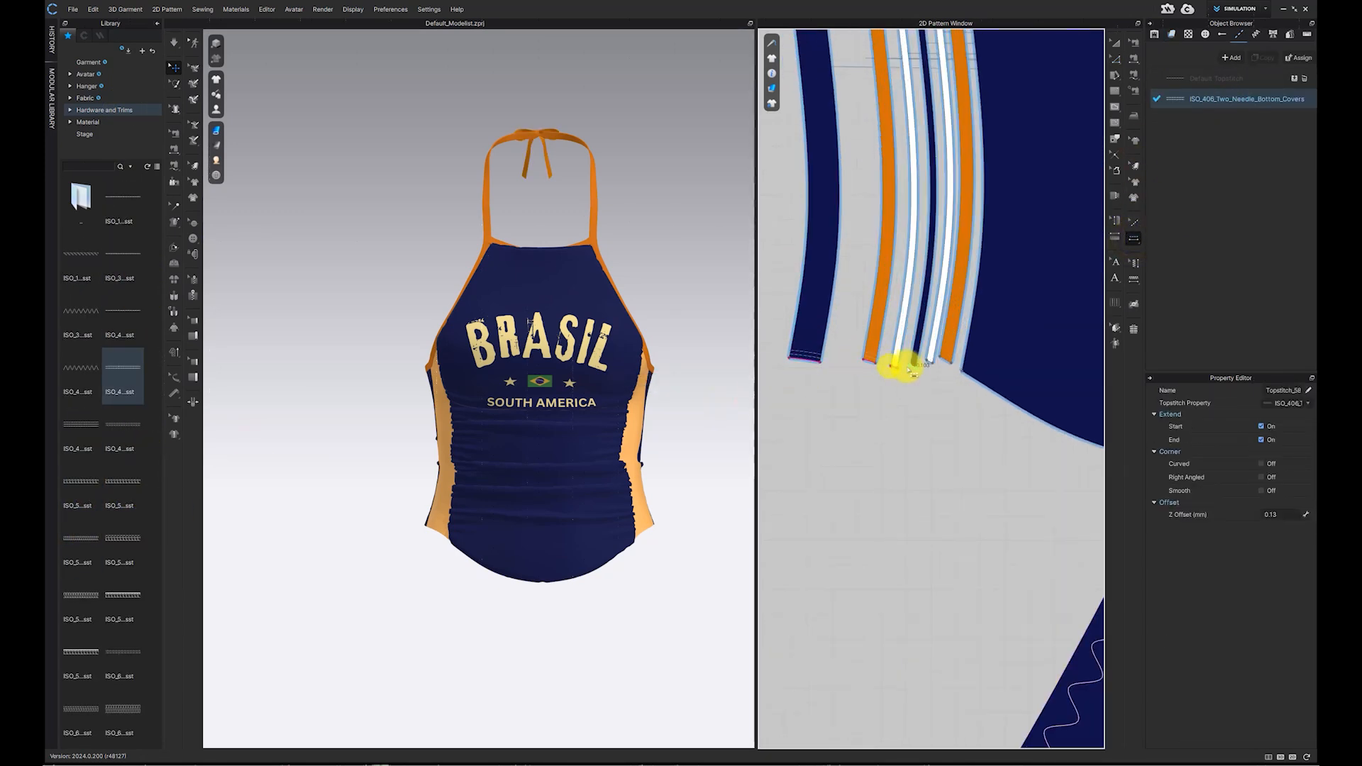
left_click(985, 381)
Step: Apply the topstitch along the hems of the remaining pieces, including the back piece
scroll(984, 381, "down", 4)
middle_click_drag(993, 397, 794, 277)
scroll(1034, 615, "down", 2)
middle_click_drag(1034, 615, 1022, 291)
left_click(948, 587)
scroll(1020, 469, "down", 2)
middle_click_drag(1000, 367, 795, 369)
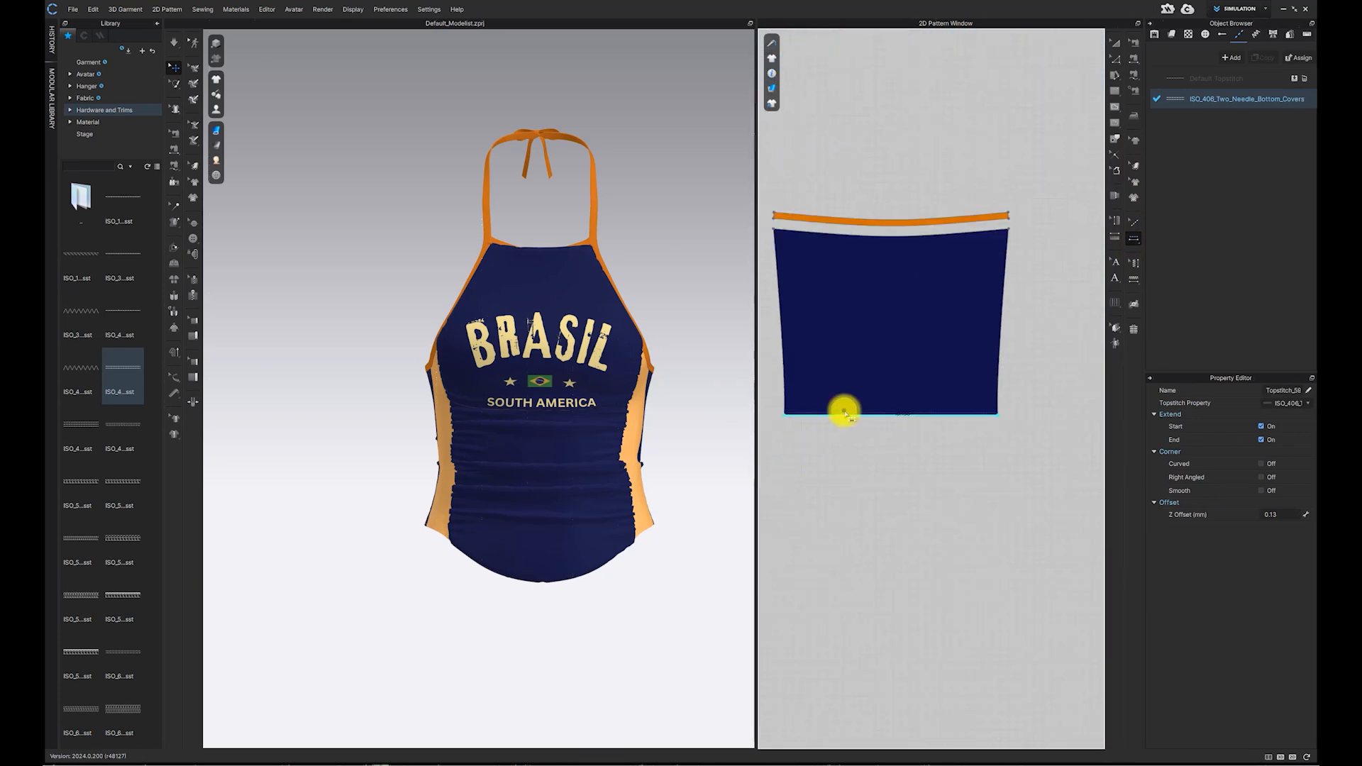
left_click(844, 412)
scroll(851, 451, "down", 2)
middle_click_drag(852, 450, 1021, 447)
Step: Set the ISO_406 topstitch's thread thickness to 150
left_click(1249, 99)
scroll(1284, 484, "down", 2)
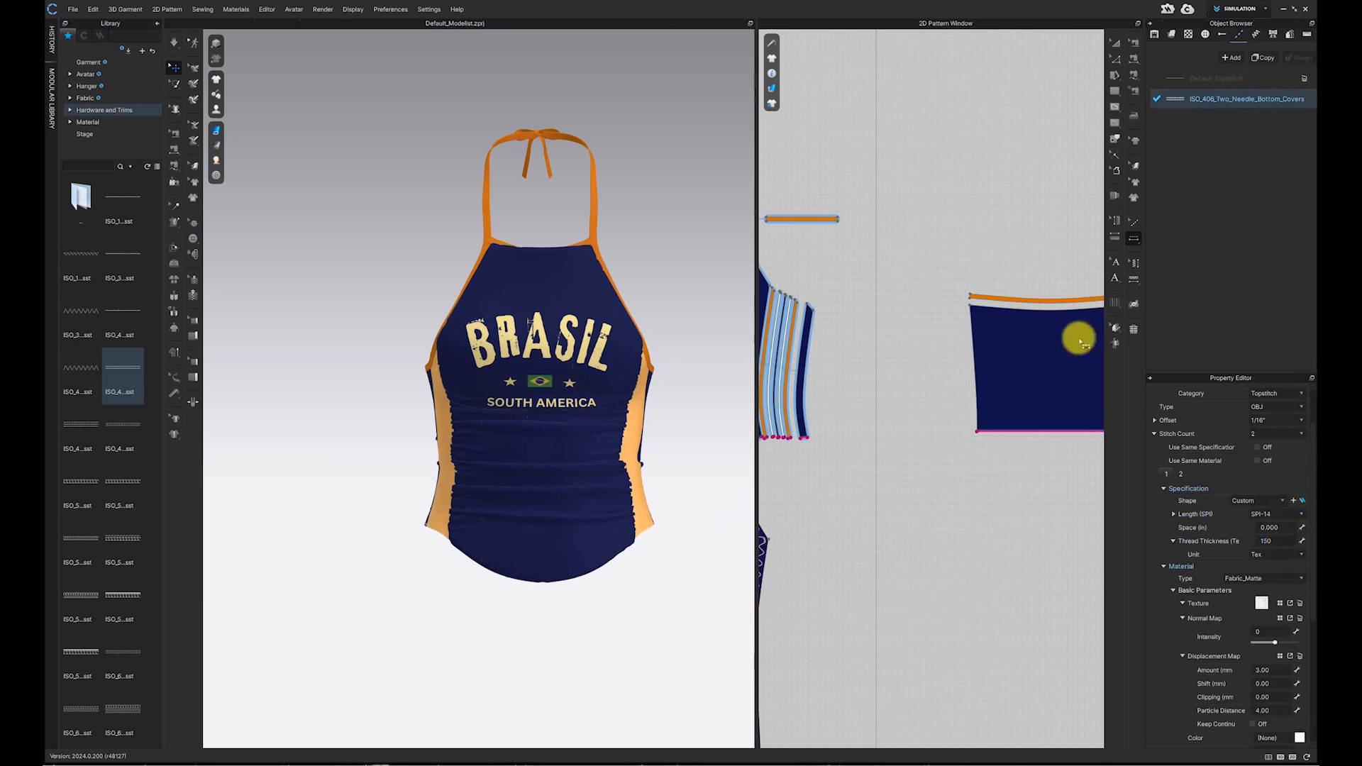
scroll(895, 608, "down", 3)
scroll(895, 609, "up", 6)
Step: Set the garment rendering style to Textured Surface
left_click(216, 131)
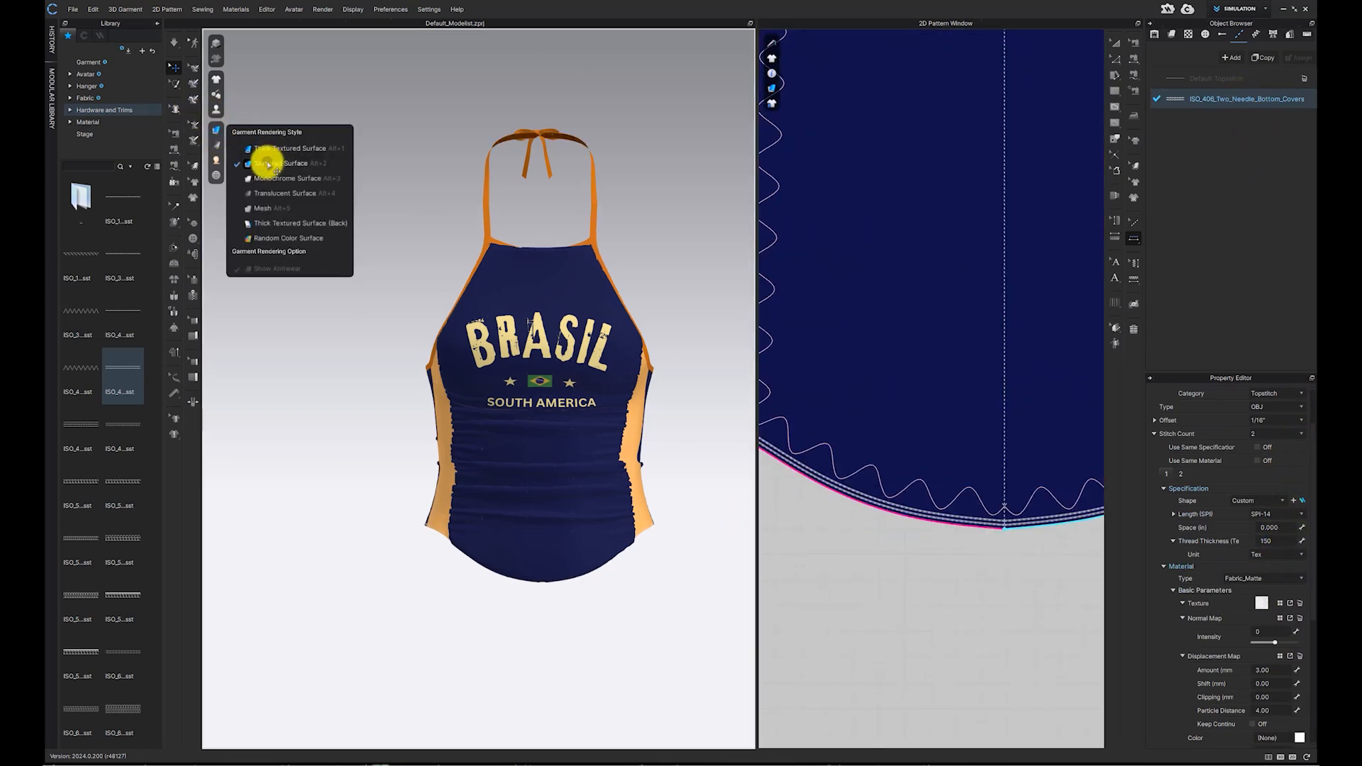
left_click(269, 165)
scroll(598, 530, "up", 3)
middle_click_drag(598, 531, 569, 362)
Step: Deactivate the pattern and sewing of the selected back piece
left_click(489, 247)
right_click_drag(459, 253, 573, 317)
right_click(436, 307)
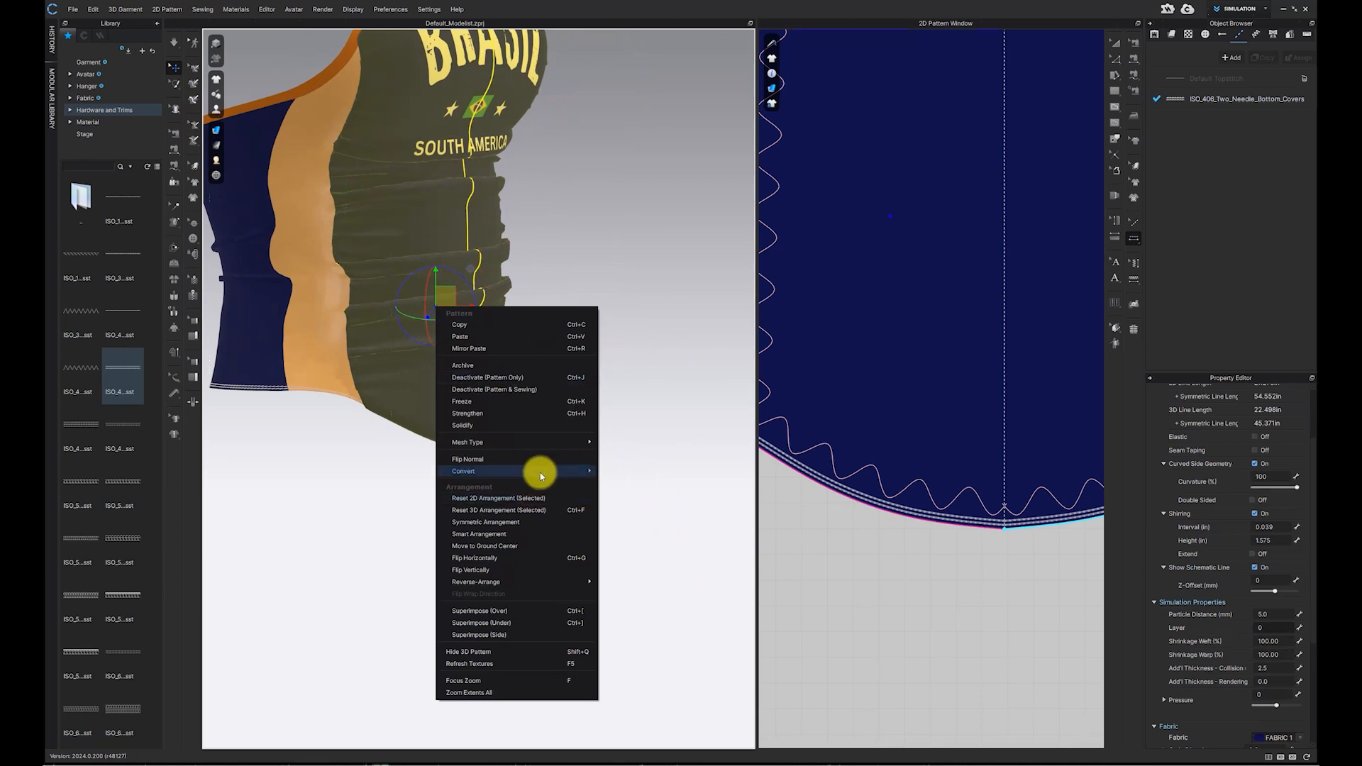
left_click(494, 390)
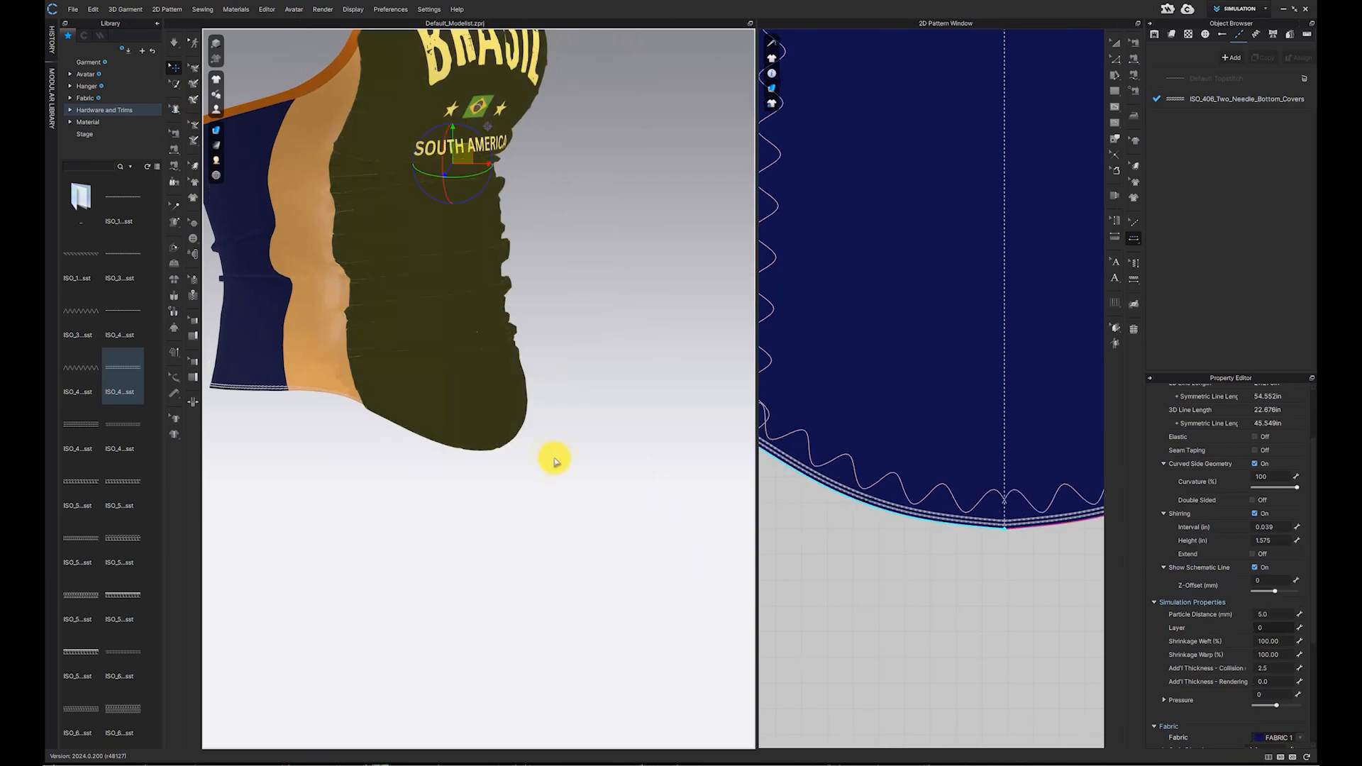
left_click(572, 487)
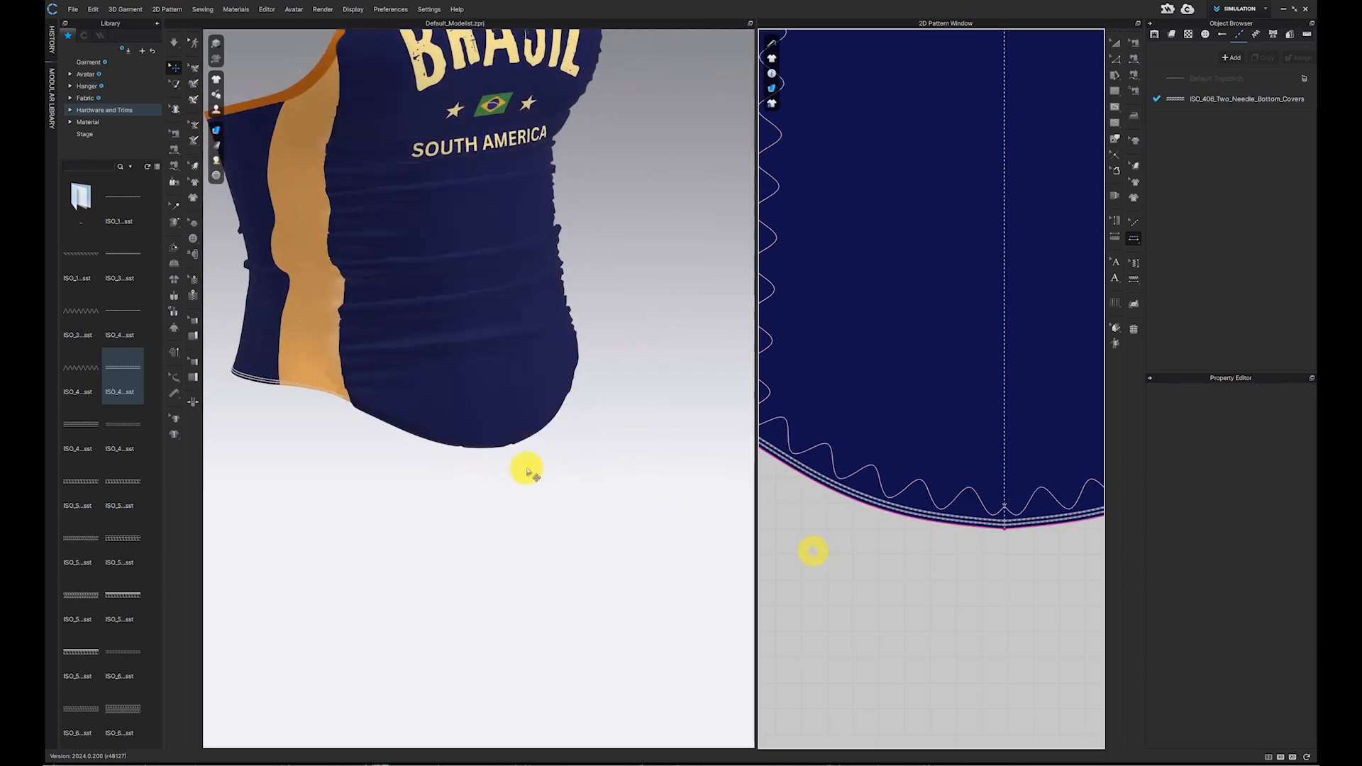
Step: Apply the default topstitch along the edges of the neck band and halter strap pieces
left_click(173, 43)
left_click(462, 462)
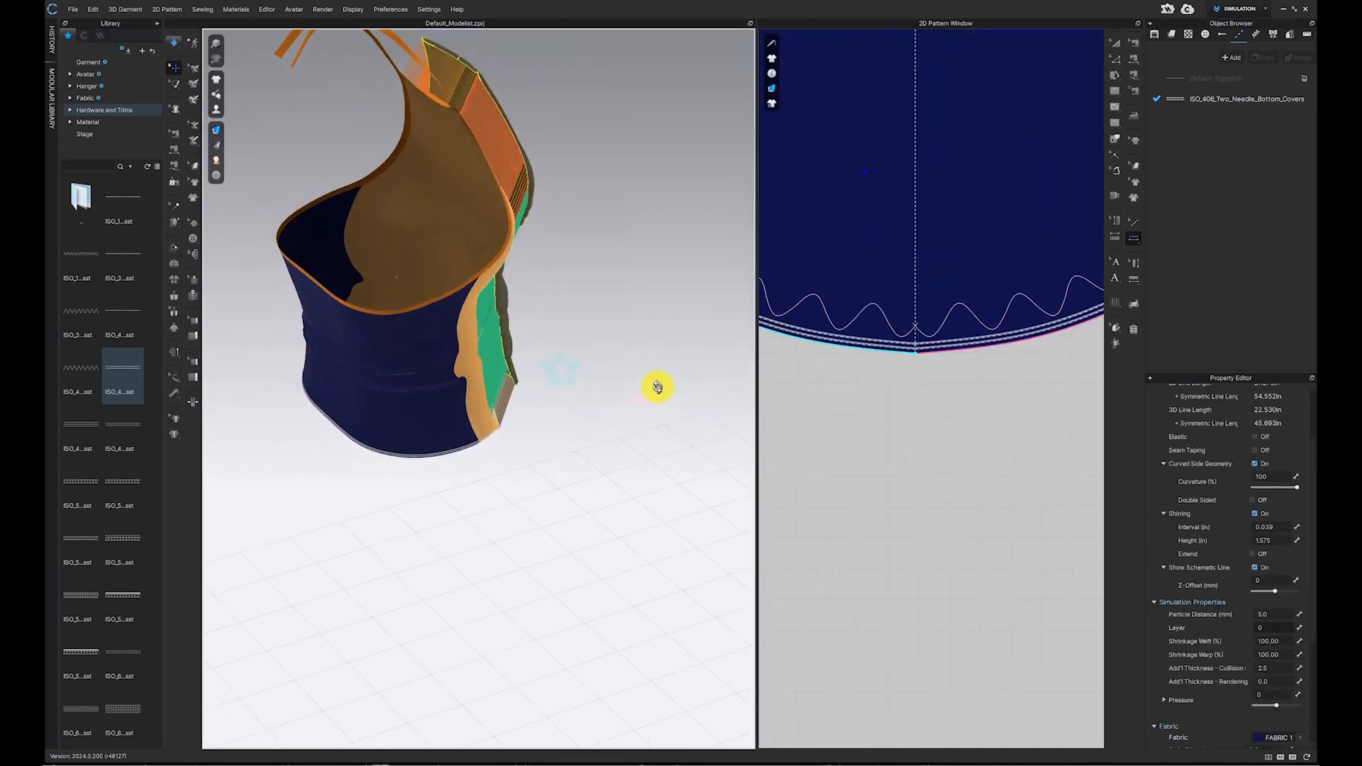
right_click_drag(657, 387, 593, 434)
key("2")
left_click(568, 451)
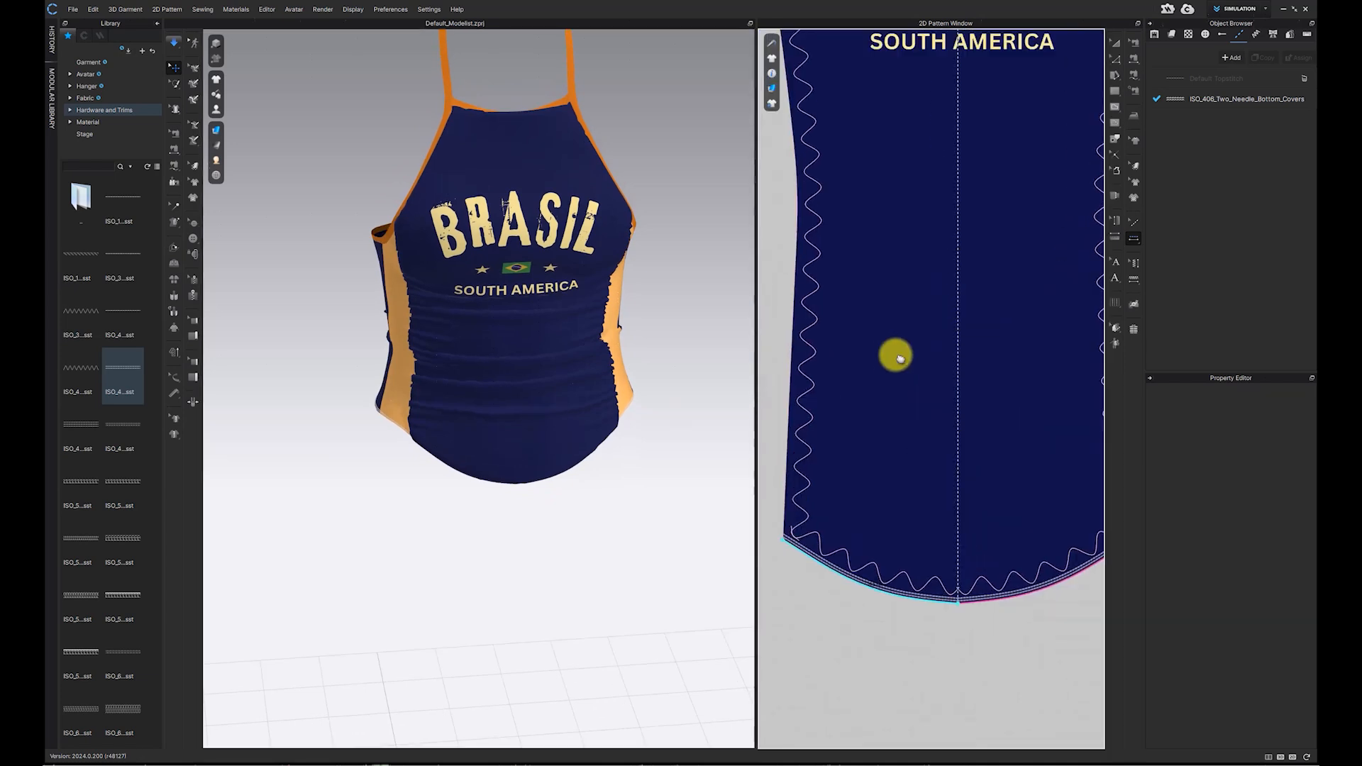
scroll(960, 487, "down", 3)
left_click(960, 487)
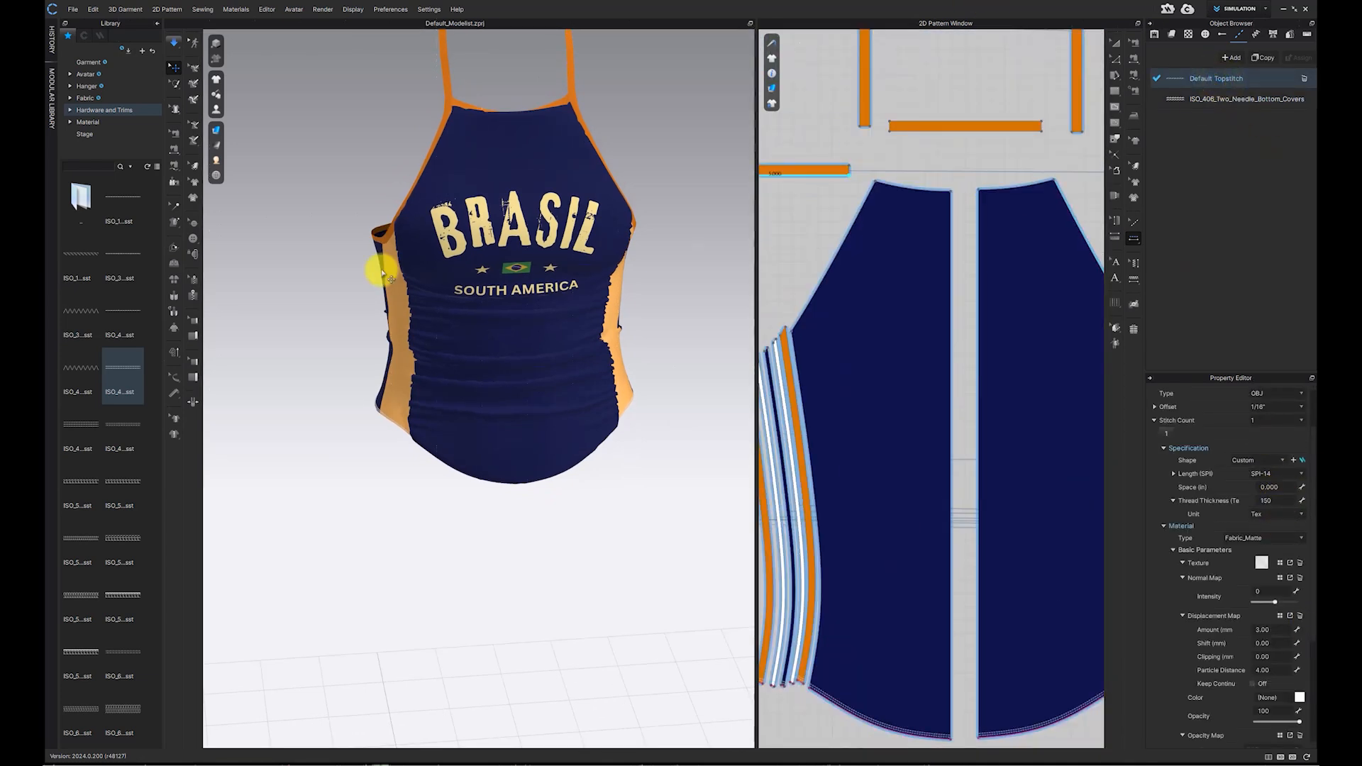
left_click(1133, 241)
middle_click_drag(942, 137, 939, 247)
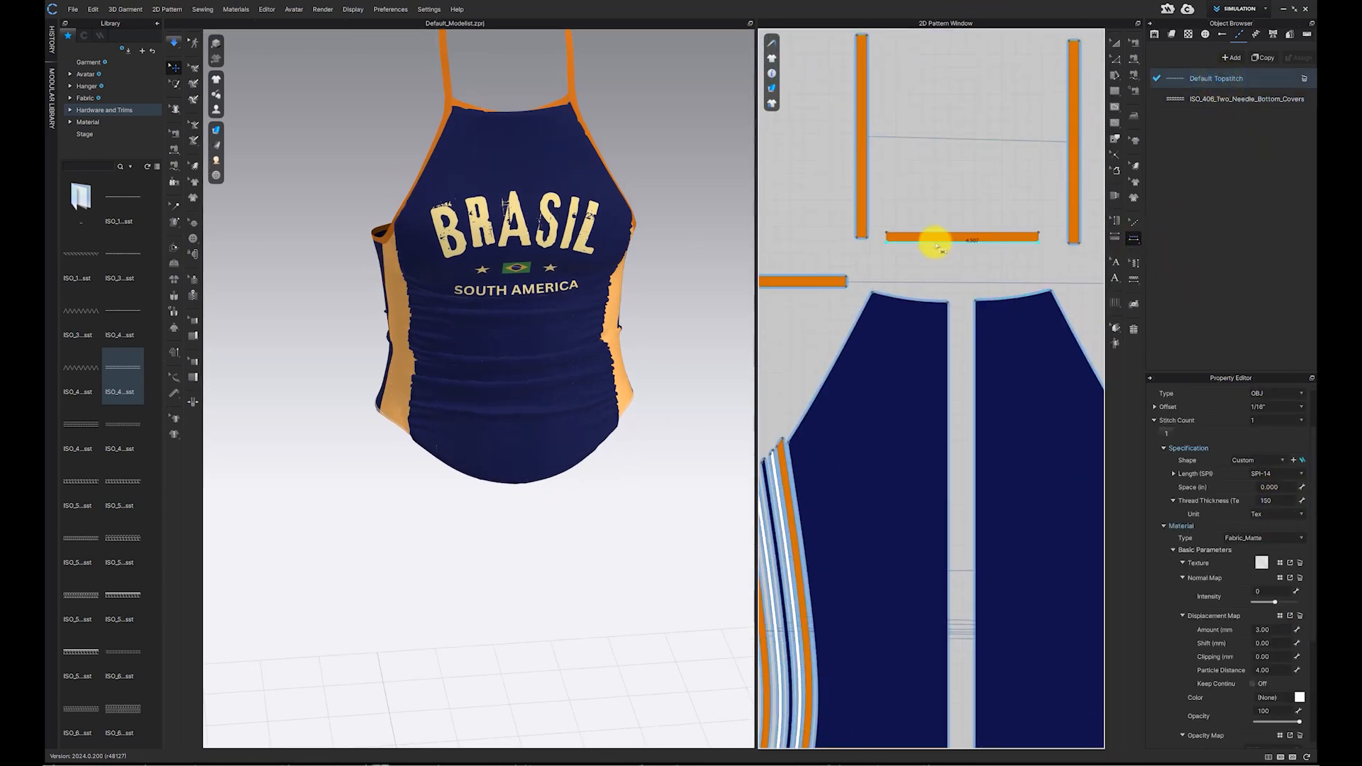
left_click(935, 241)
left_click(1073, 178)
scroll(867, 304, "down", 4)
left_click(837, 296)
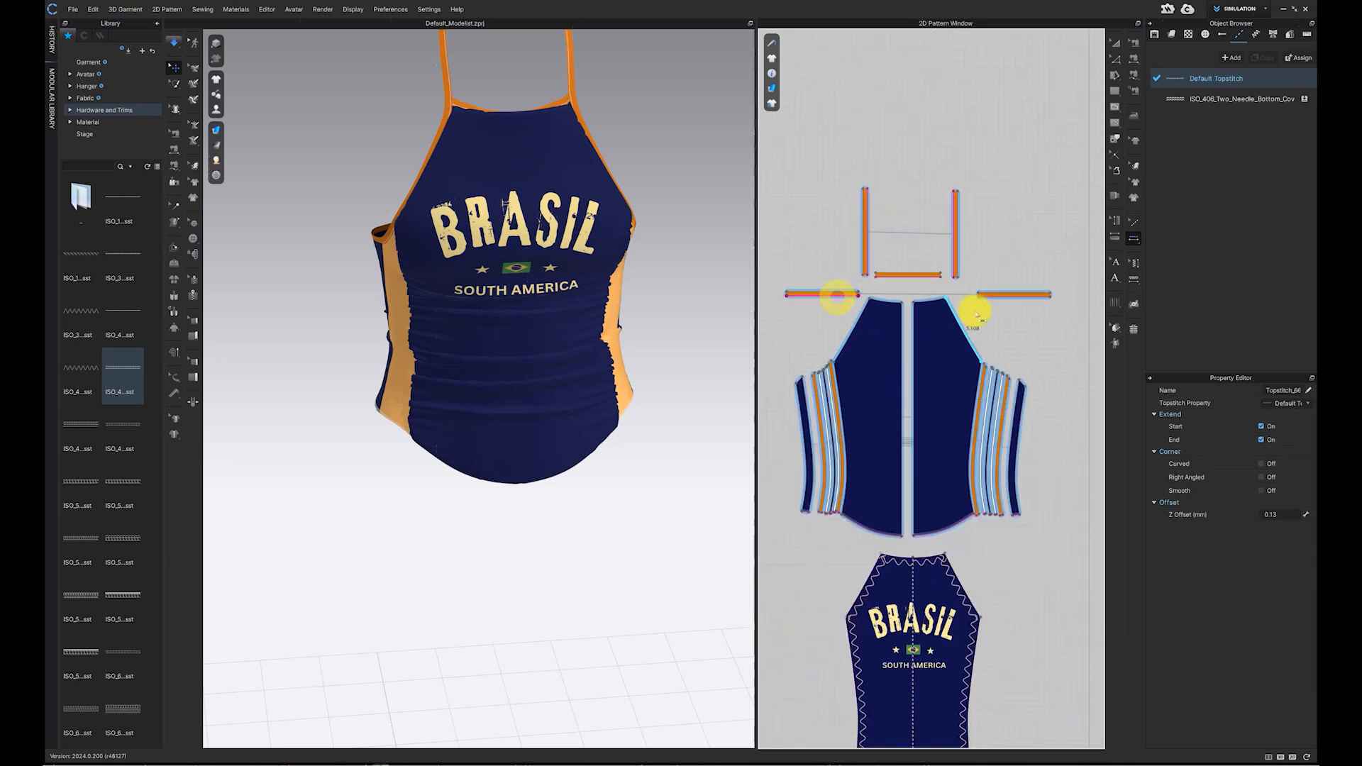
scroll(979, 364, "up", 5)
Step: Set the ISO_406 topstitch's colour to Navy
left_click(1232, 98)
left_click(1300, 618)
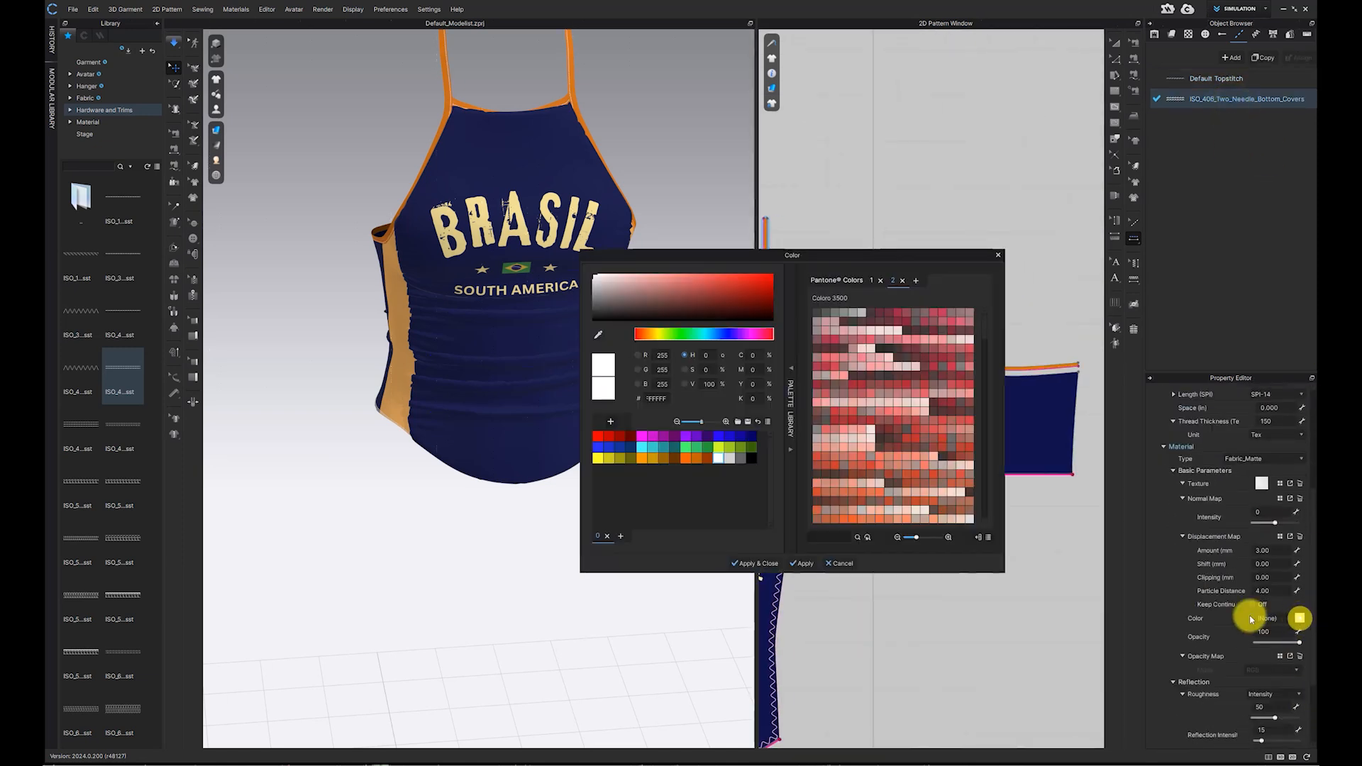
left_click(754, 435)
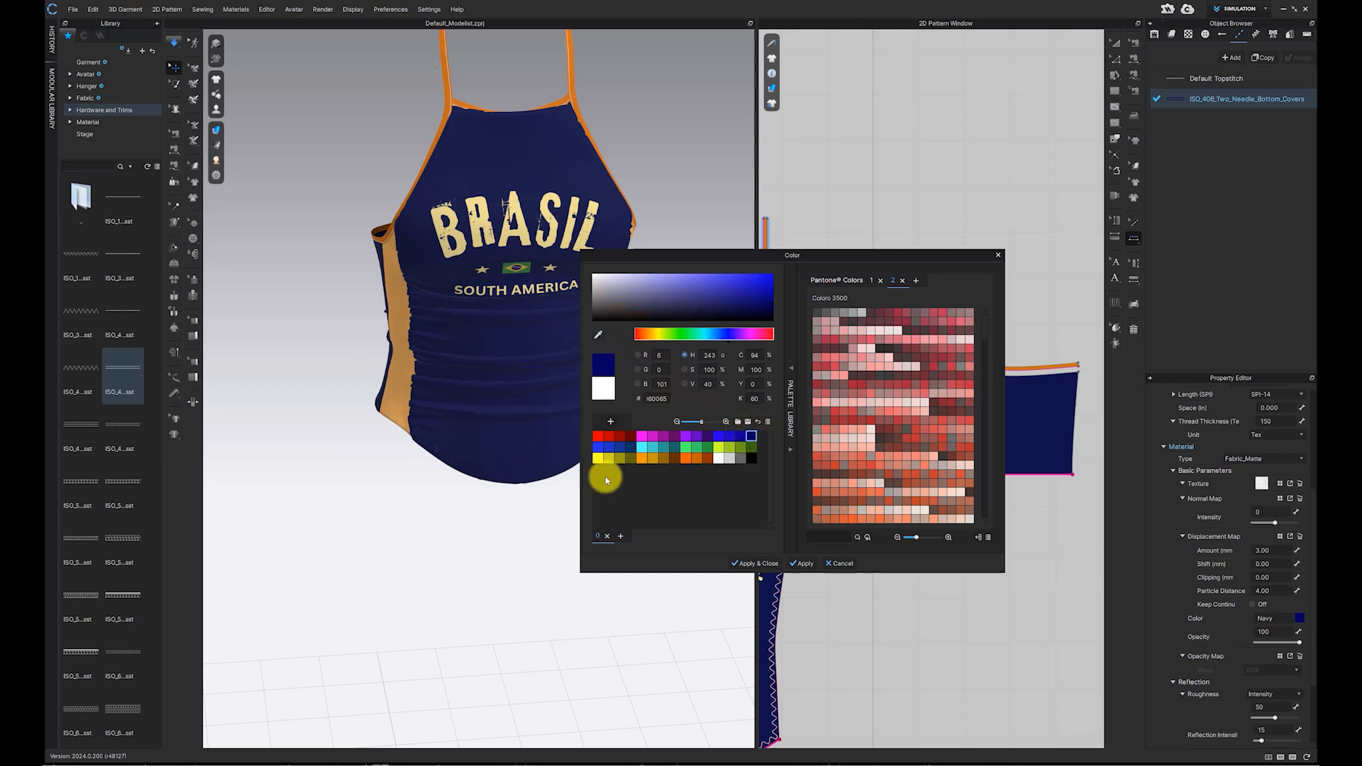
left_click(766, 563)
scroll(561, 470, "up", 5)
right_click_drag(503, 465, 610, 440)
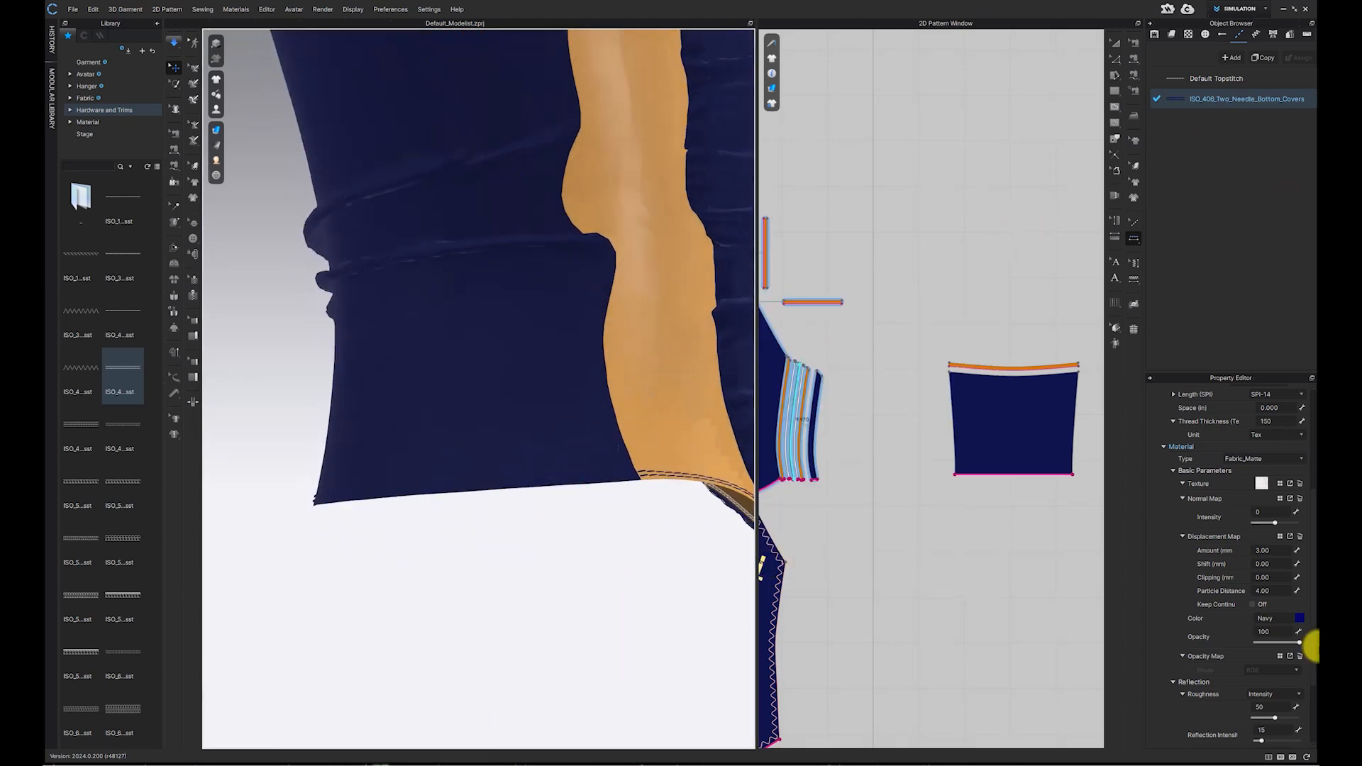
left_click(1300, 618)
left_click(921, 569)
scroll(718, 452, "down", 5)
right_click_drag(718, 452, 563, 444)
Step: Set the ISO_406 topstitch's offset to 1/4"
left_click(1233, 100)
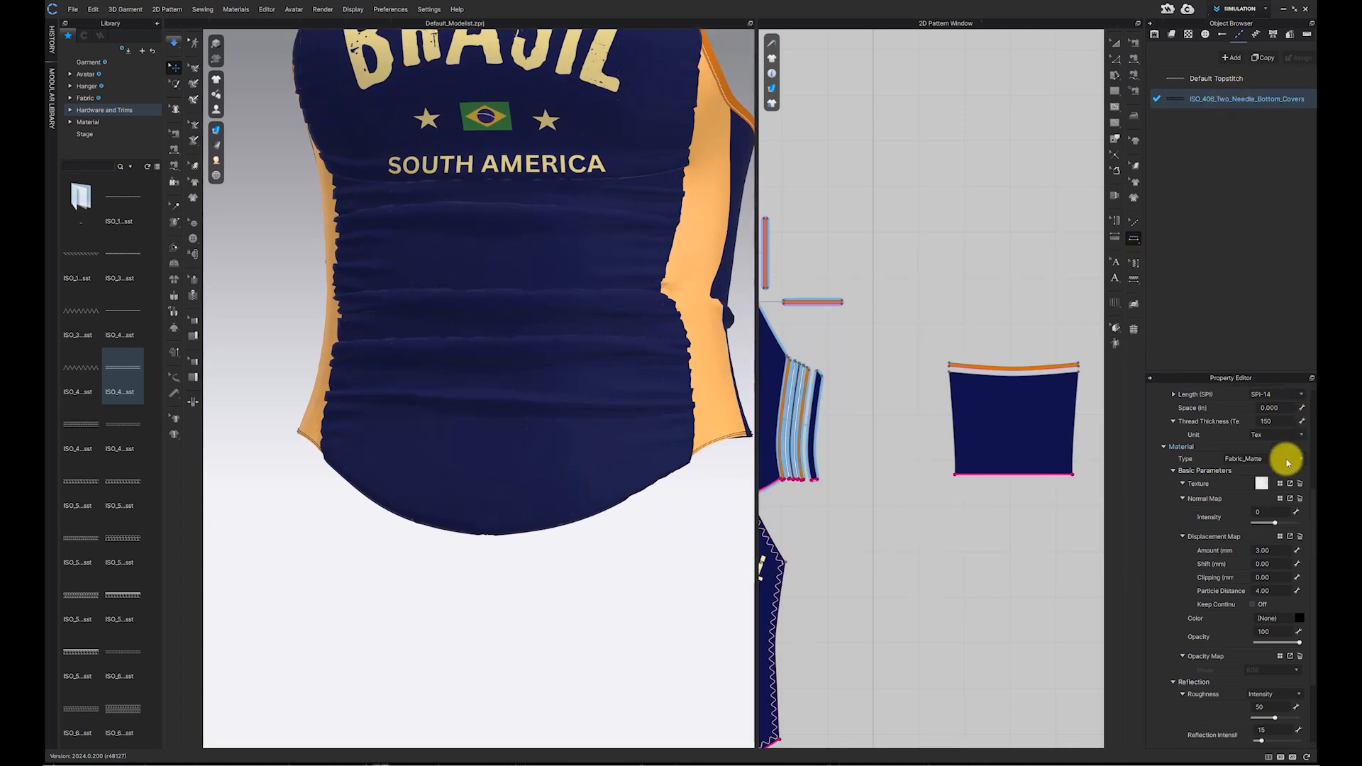
scroll(1299, 464, "up", 5)
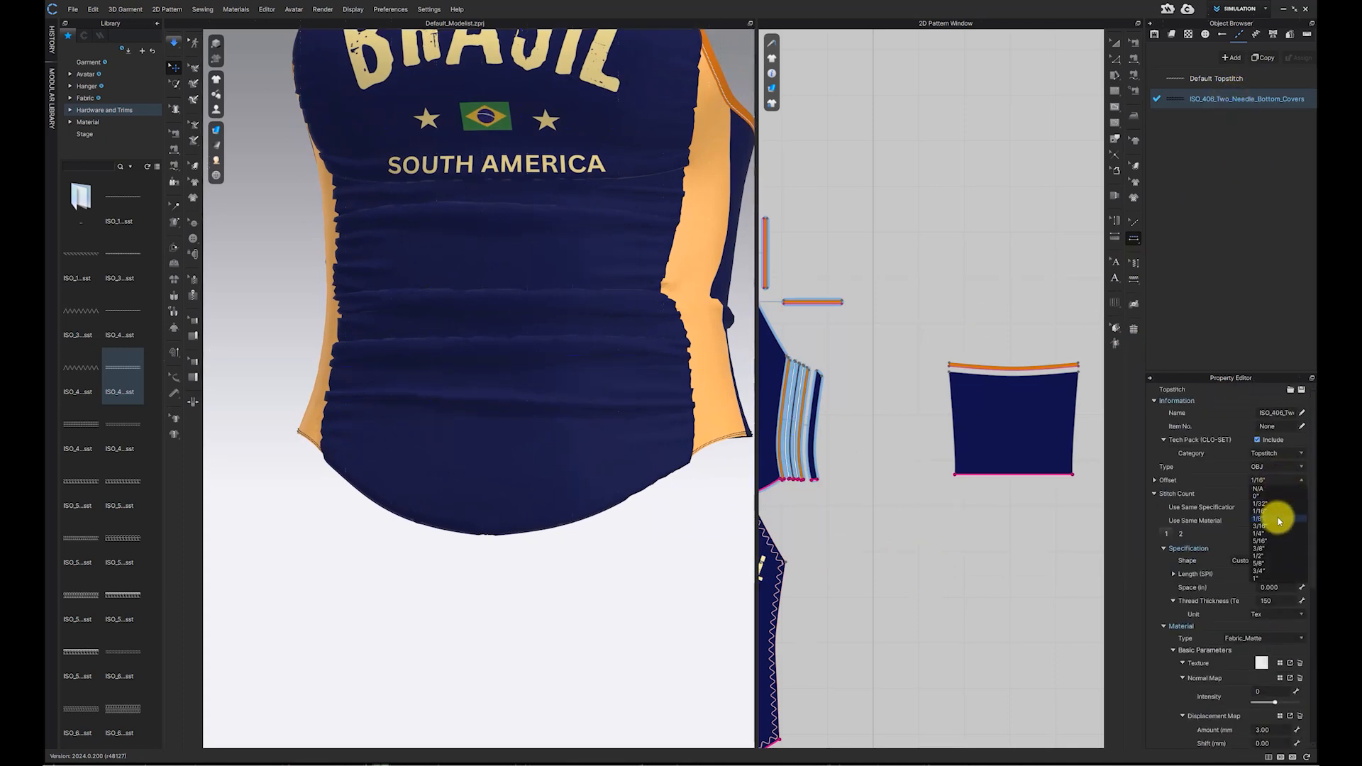
left_click(1260, 533)
Step: Inspect the topstitching along the hem in the 3D and 2D views
scroll(695, 500, "up", 3)
scroll(674, 454, "up", 2)
scroll(968, 433, "up", 5)
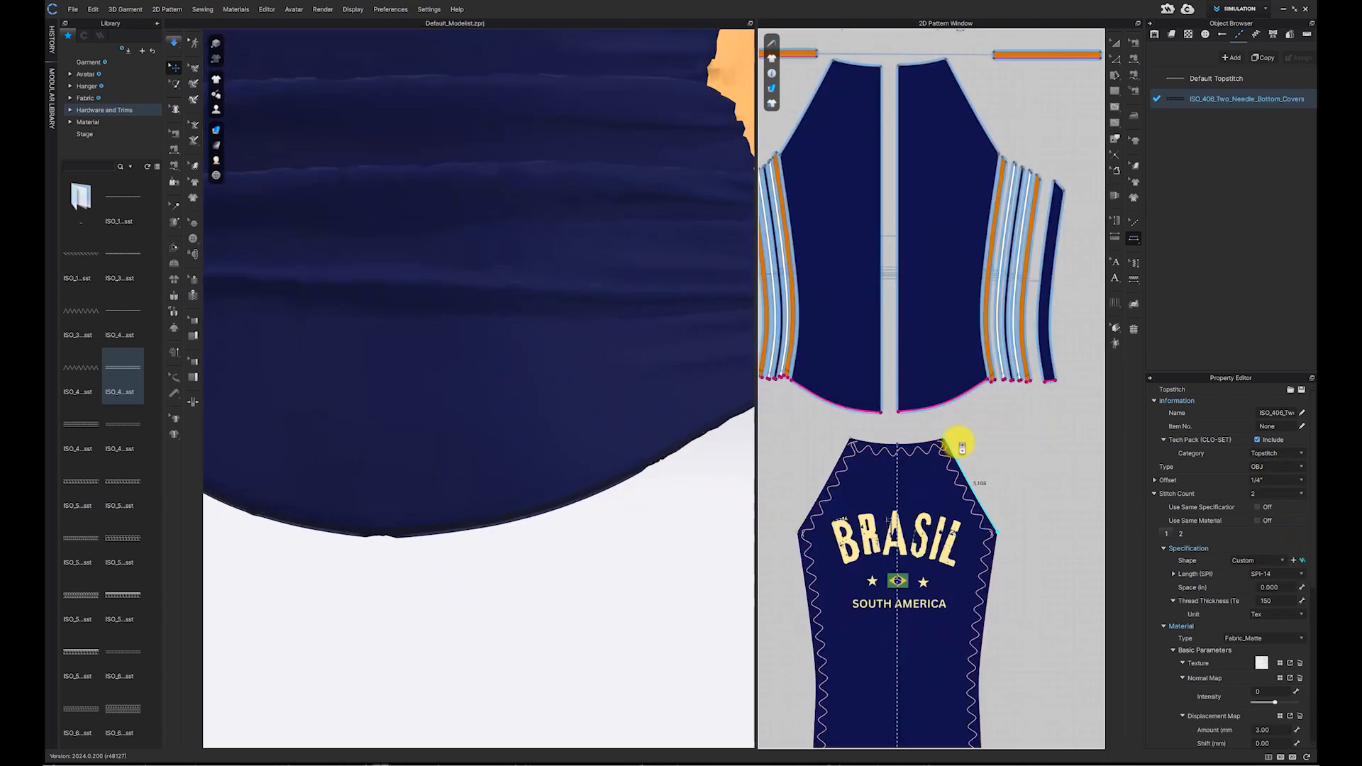
right_click_drag(603, 454, 641, 440)
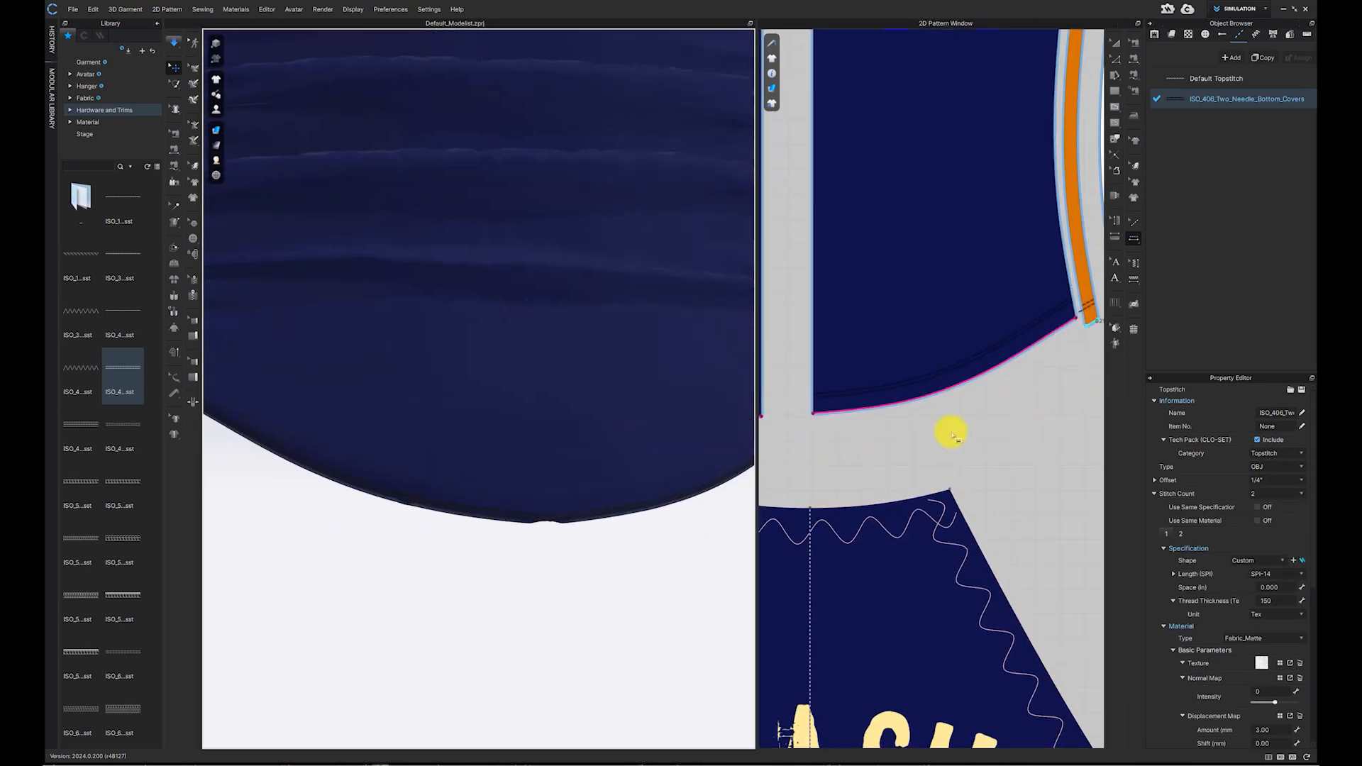
scroll(563, 404, "down", 5)
scroll(469, 359, "down", 2)
scroll(470, 360, "down", 2)
Step: Set the Default Topstitch colour to the orange of the bindings
left_click(1214, 78)
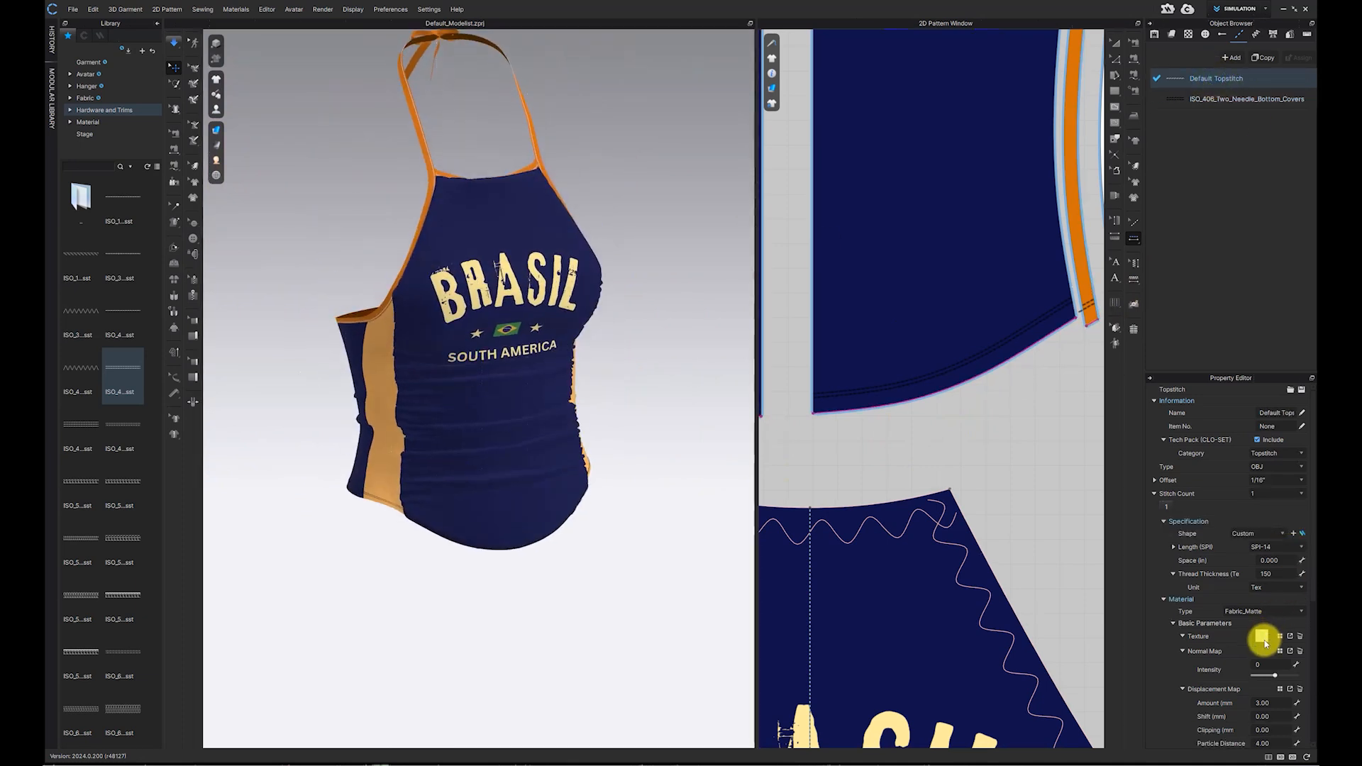
scroll(1262, 635, "down", 3)
left_click(1300, 651)
left_click(1068, 128)
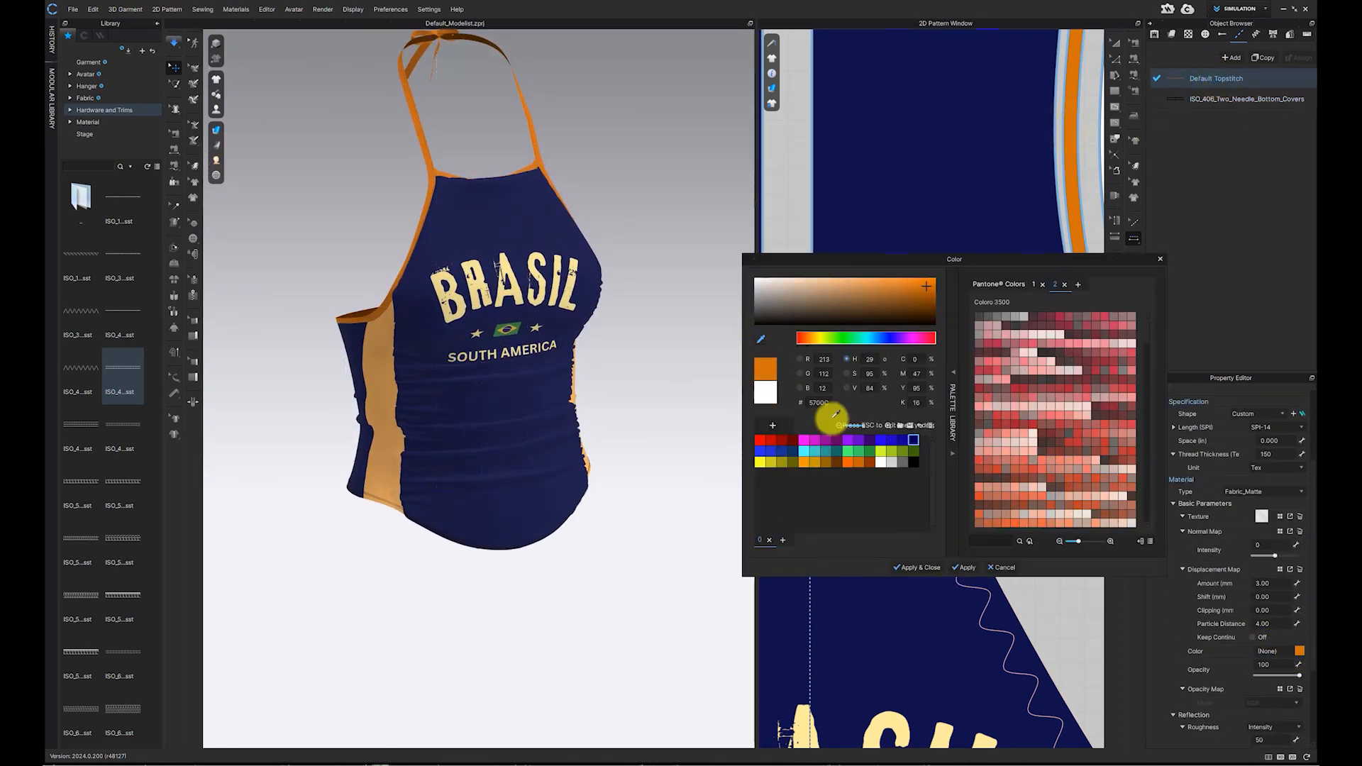
left_click(909, 566)
Step: Set the ISO_406 topstitch's colour to Navy
left_click(620, 189)
right_click_drag(620, 189, 670, 316)
left_click(1233, 78)
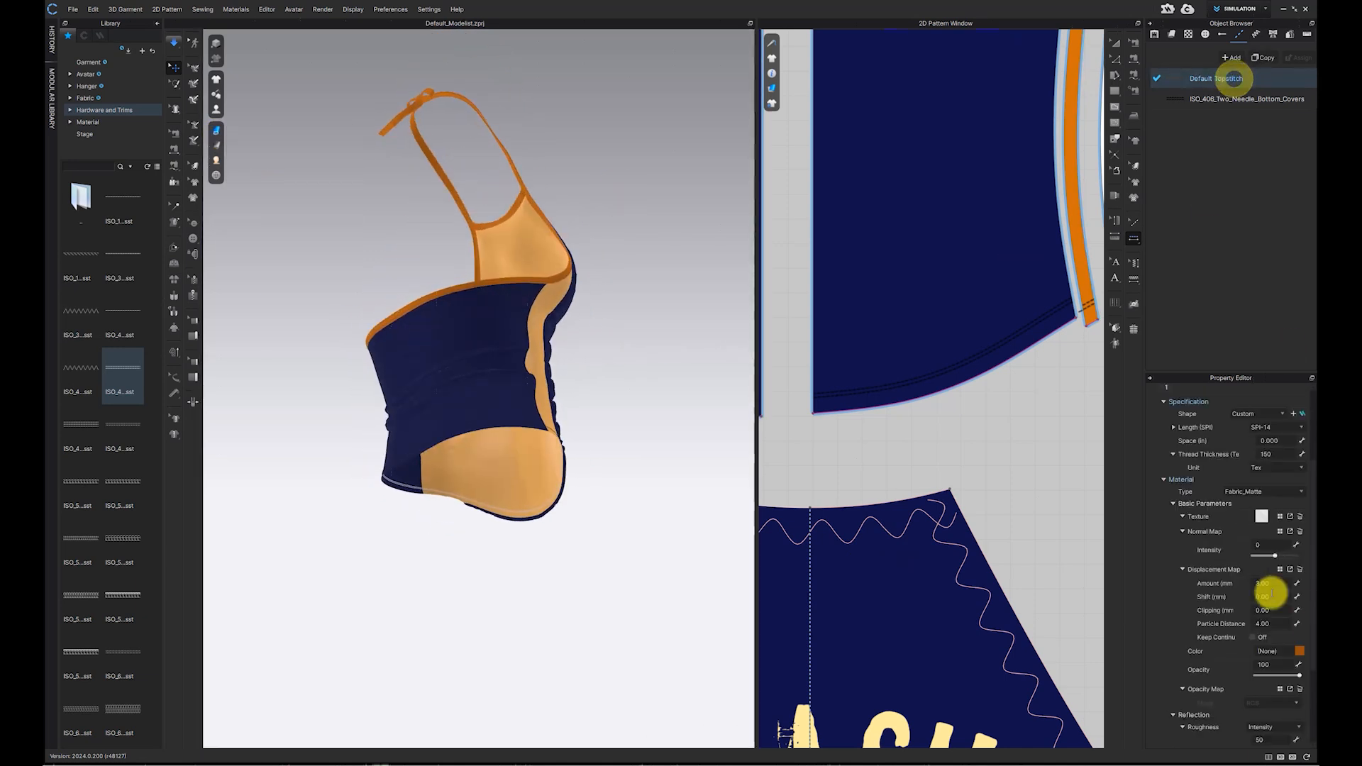
scroll(1187, 419, "up", 2)
left_click(1211, 99)
scroll(1183, 487, "down", 3)
left_click(1300, 649)
left_click(912, 440)
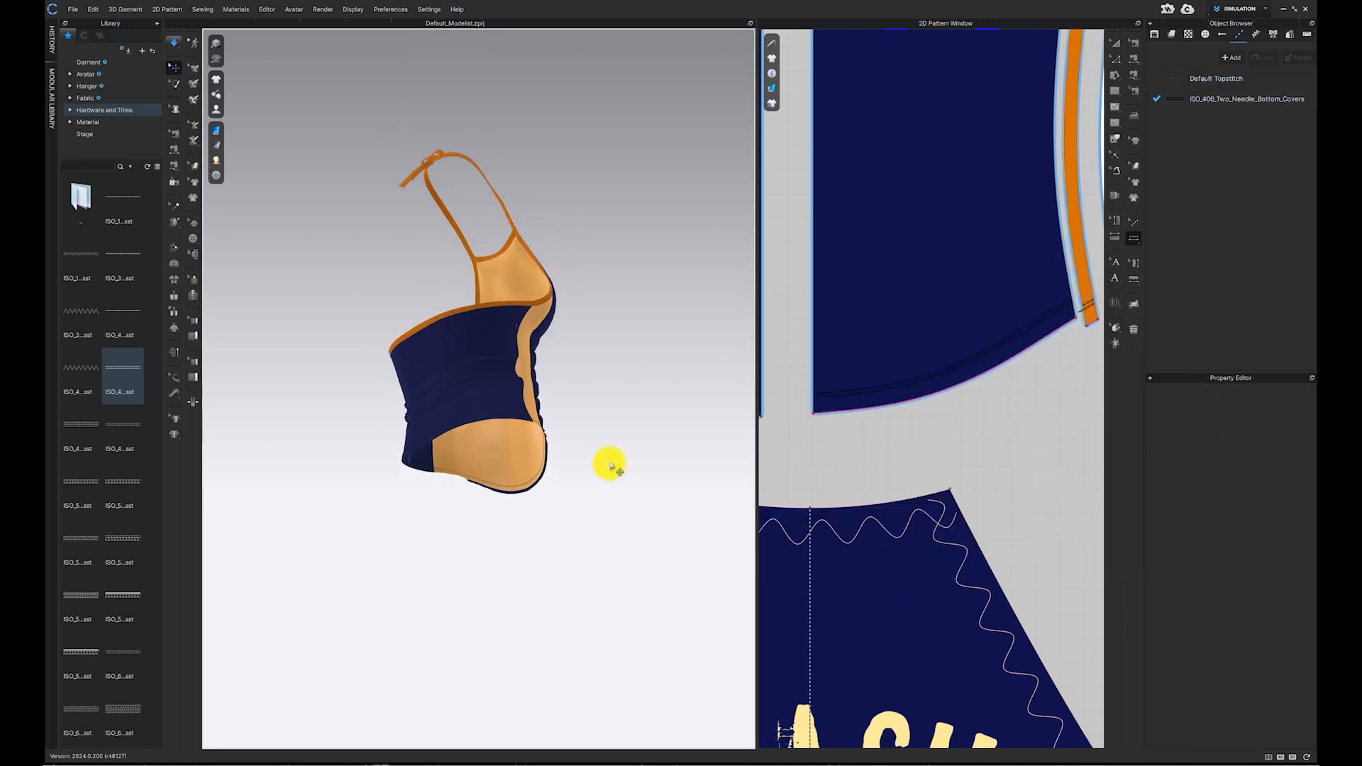
right_click_drag(608, 462, 568, 396)
Step: Open the Render window and render the garment
left_click(316, 9)
left_click(326, 22)
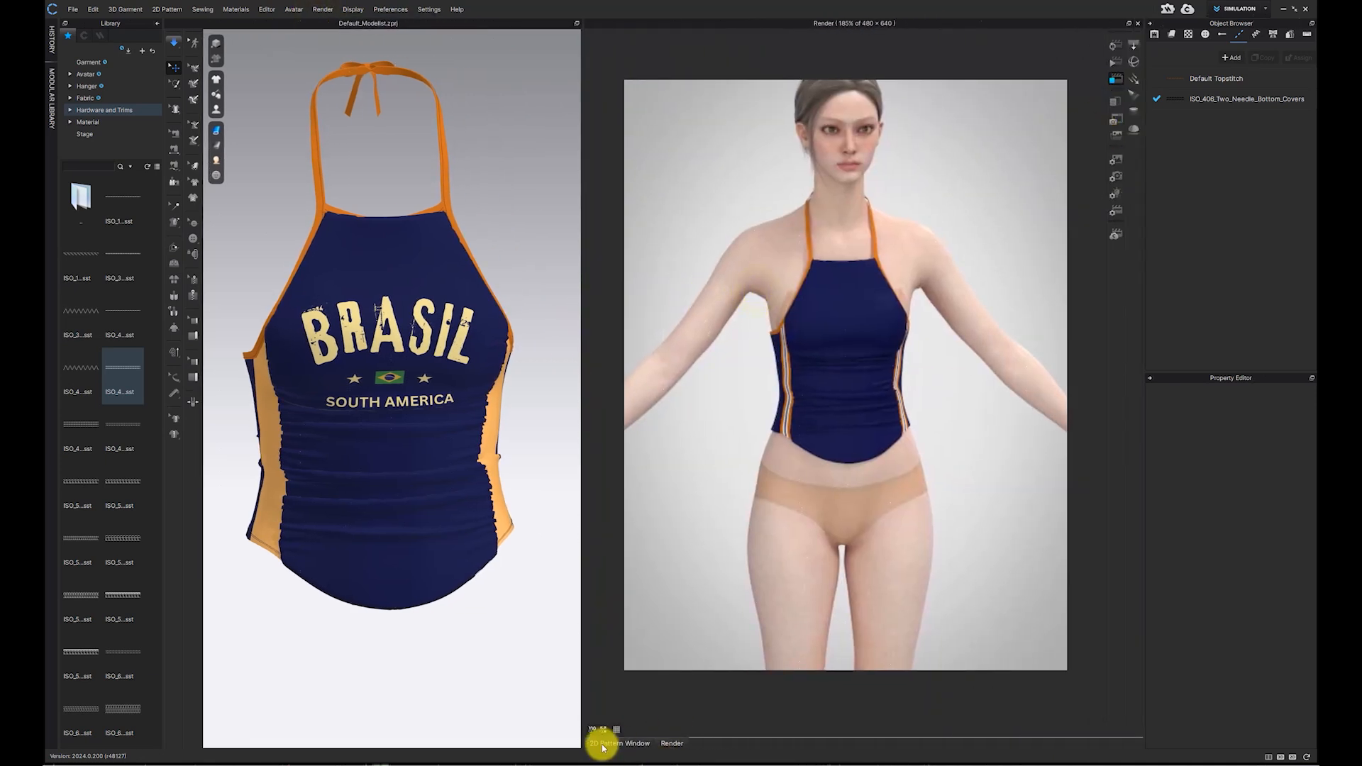
left_click(1116, 45)
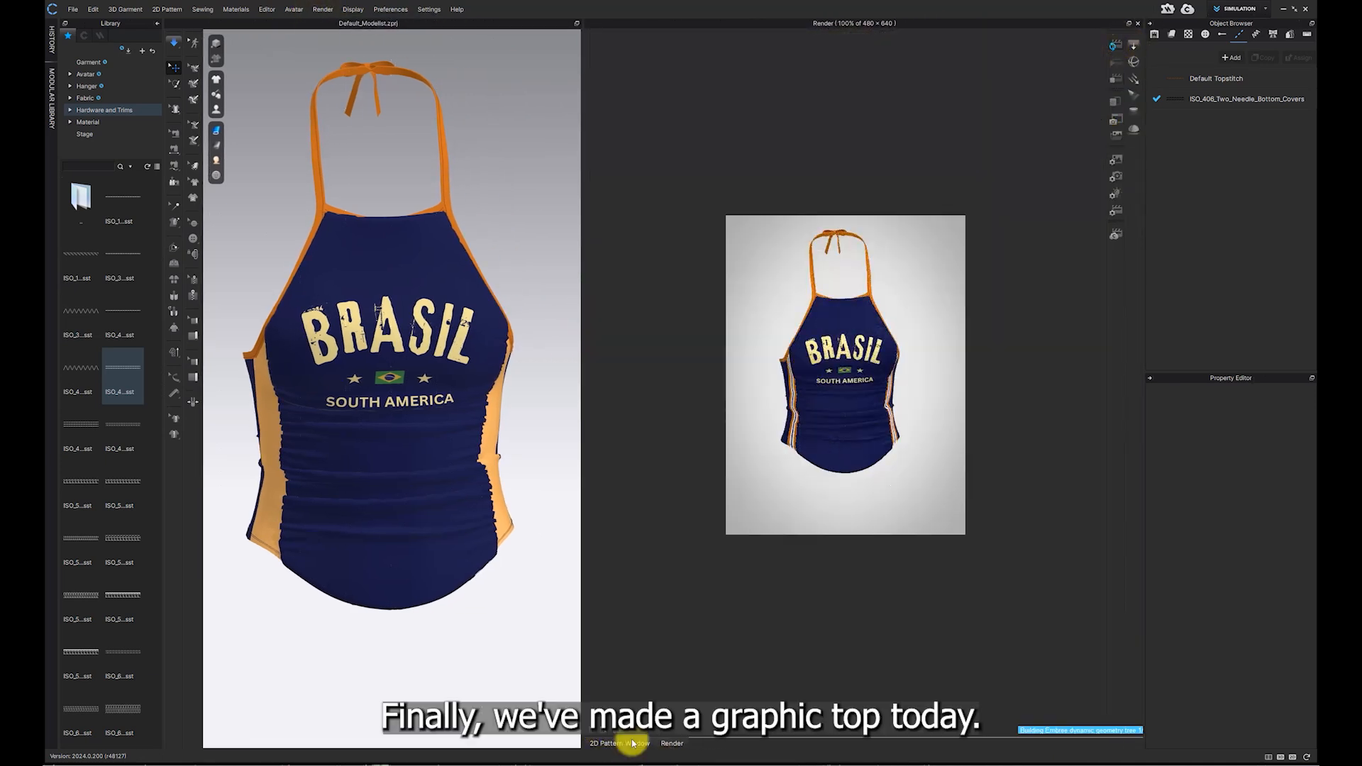
left_click(603, 730)
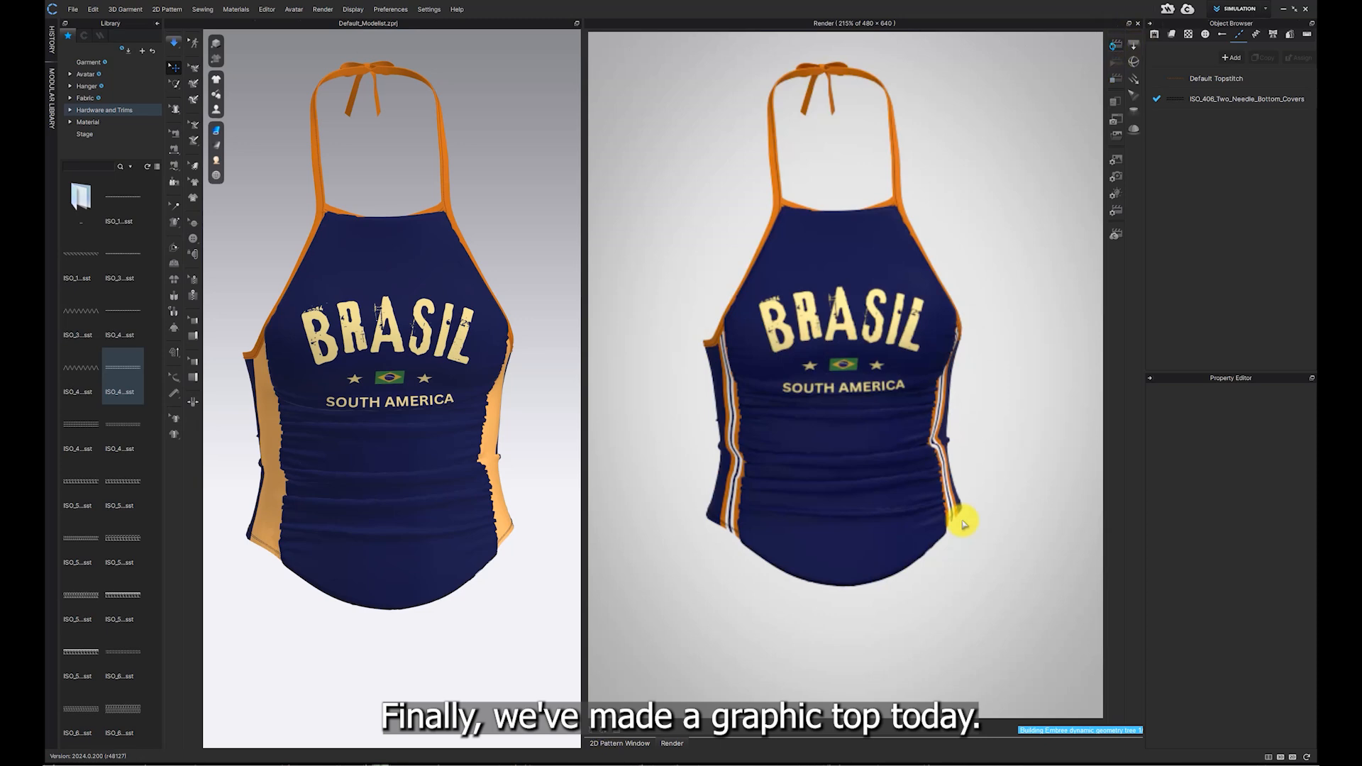
Step: Rotate the garment and examine the rendered top from different angles
right_click_drag(365, 567, 508, 645)
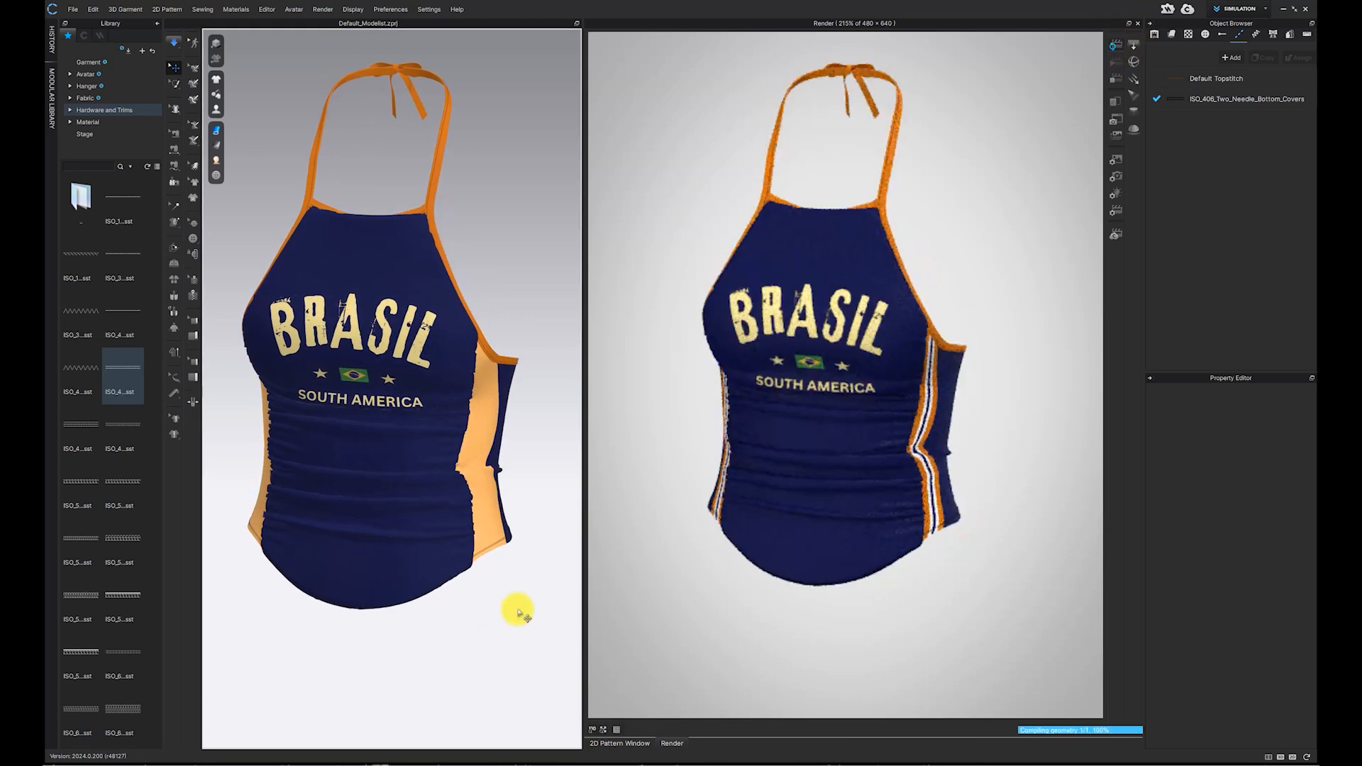
scroll(501, 634, "up", 2)
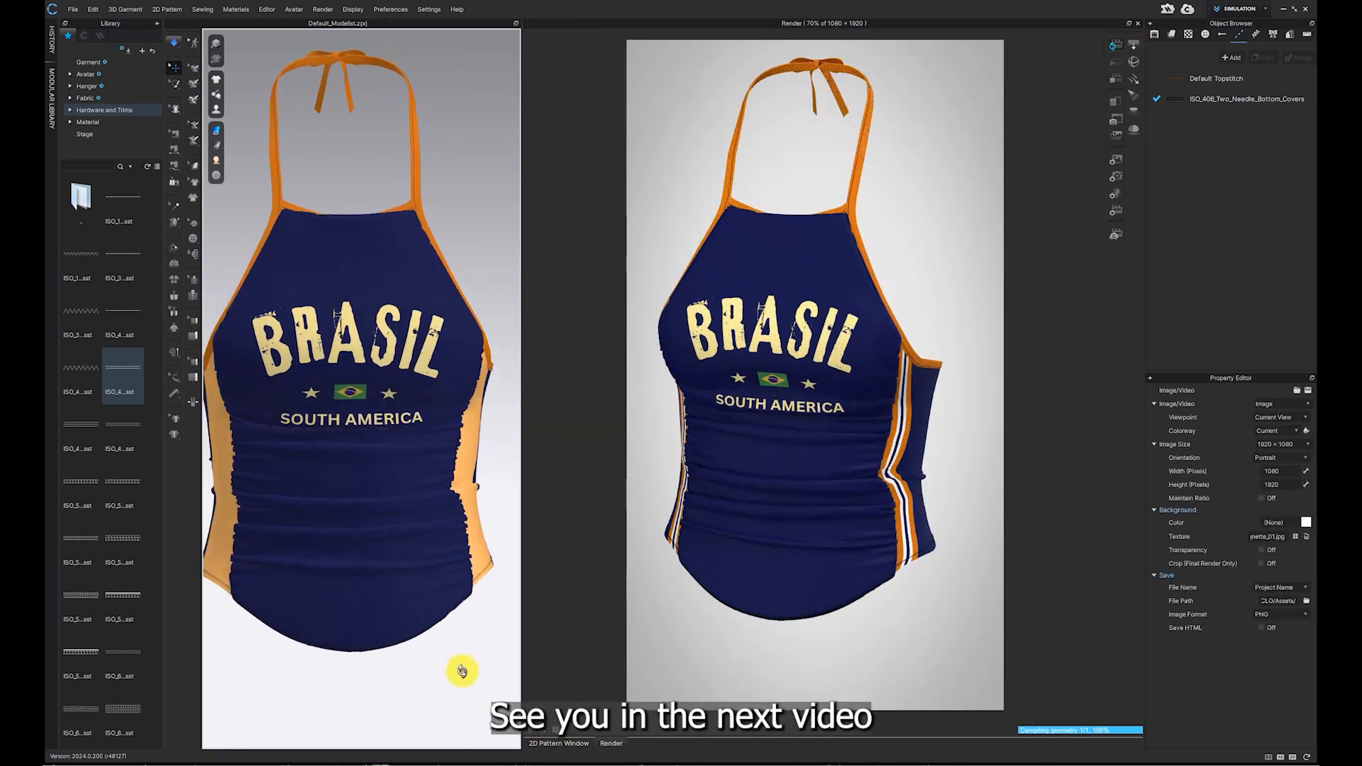
right_click_drag(442, 677, 335, 665)
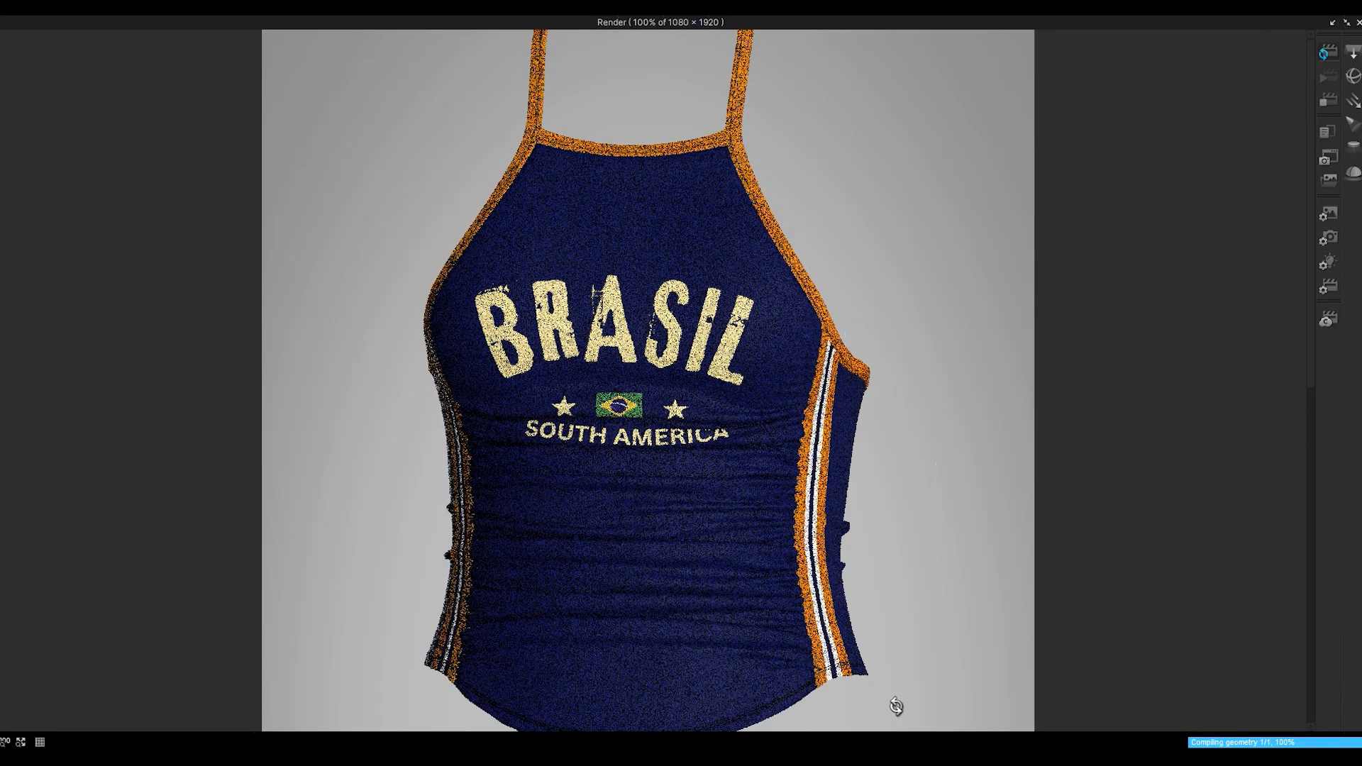
right_click_drag(885, 703, 298, 702)
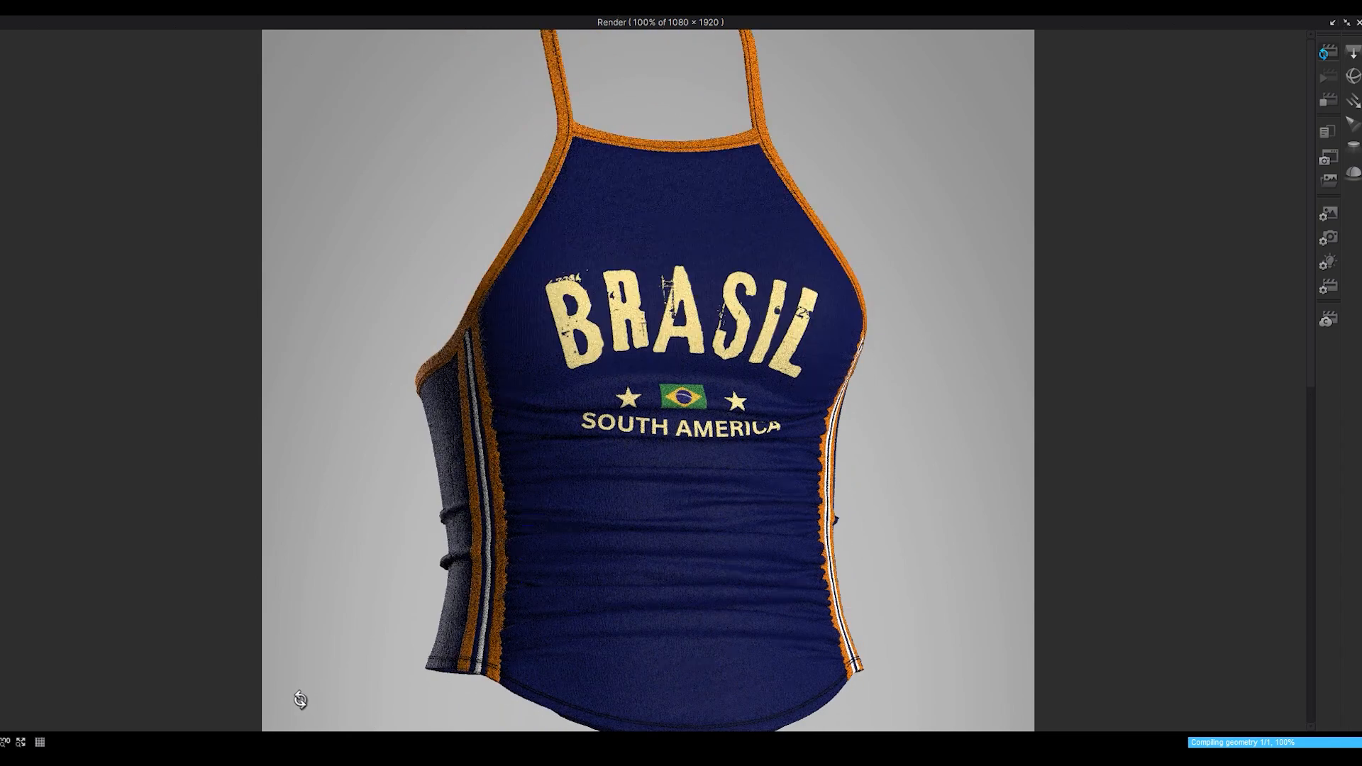
right_click_drag(279, 637, 250, 547)
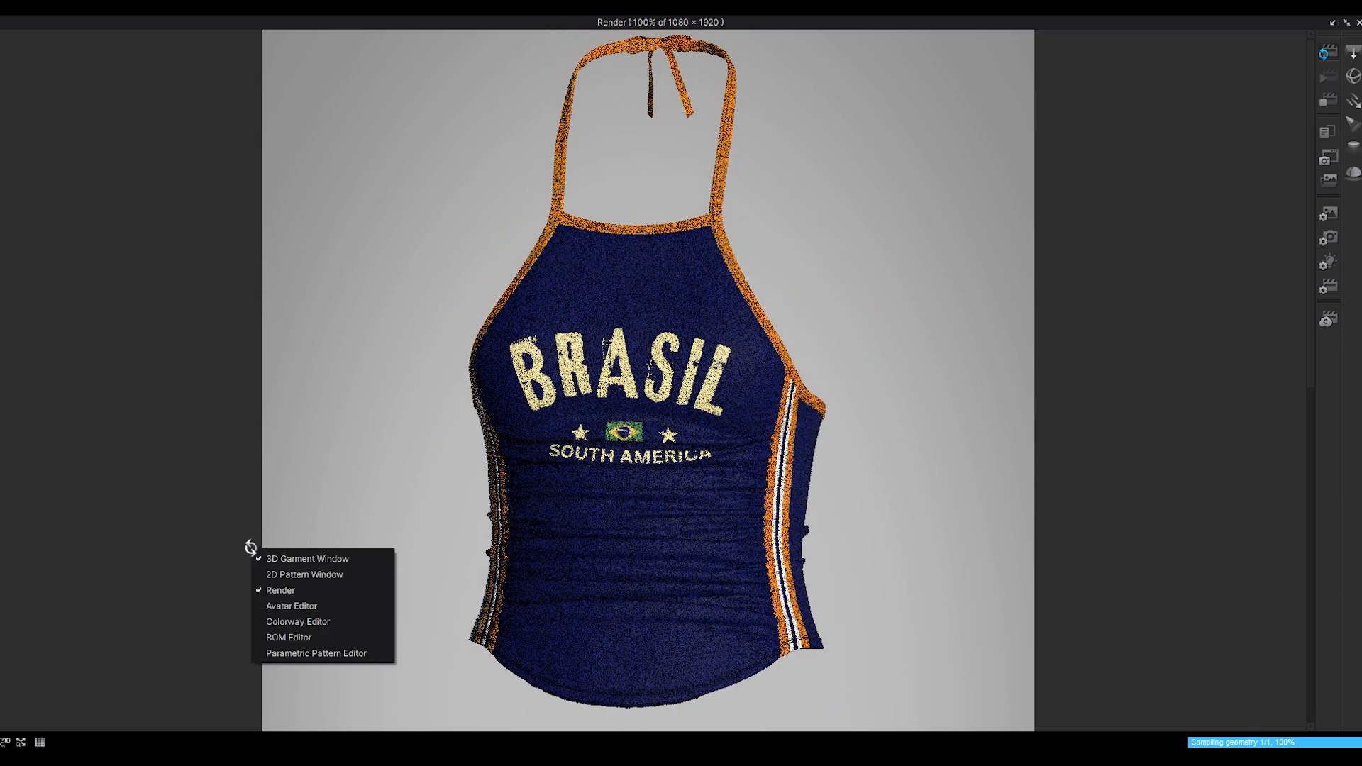